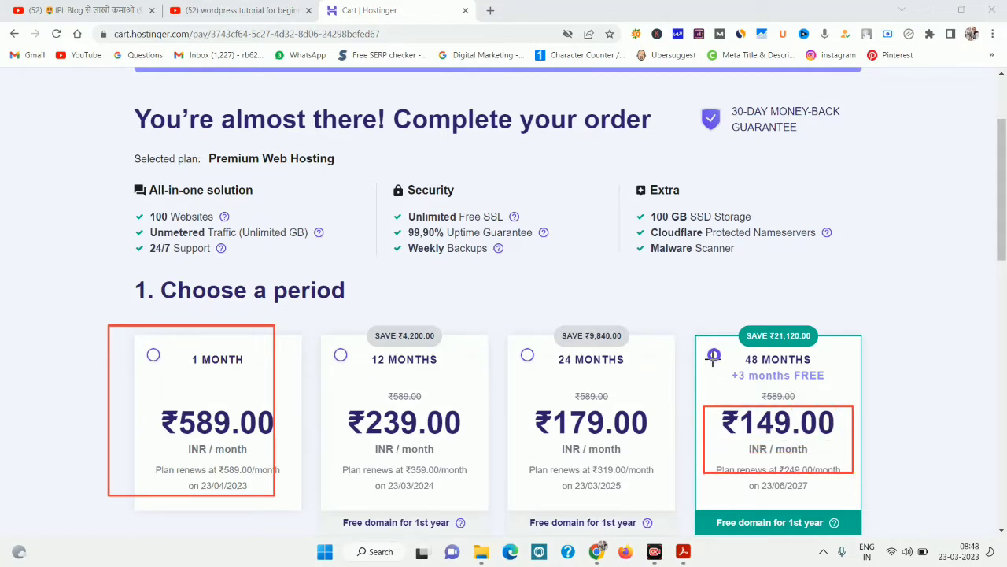
Outline the 48-month plan's +3 months bonus and the ₹239.00, ₹179.00 and ₹149.00 plan prices.
{"action": "left_click_drag", "start_coordinate": [696, 337], "coordinate": [869, 400]}
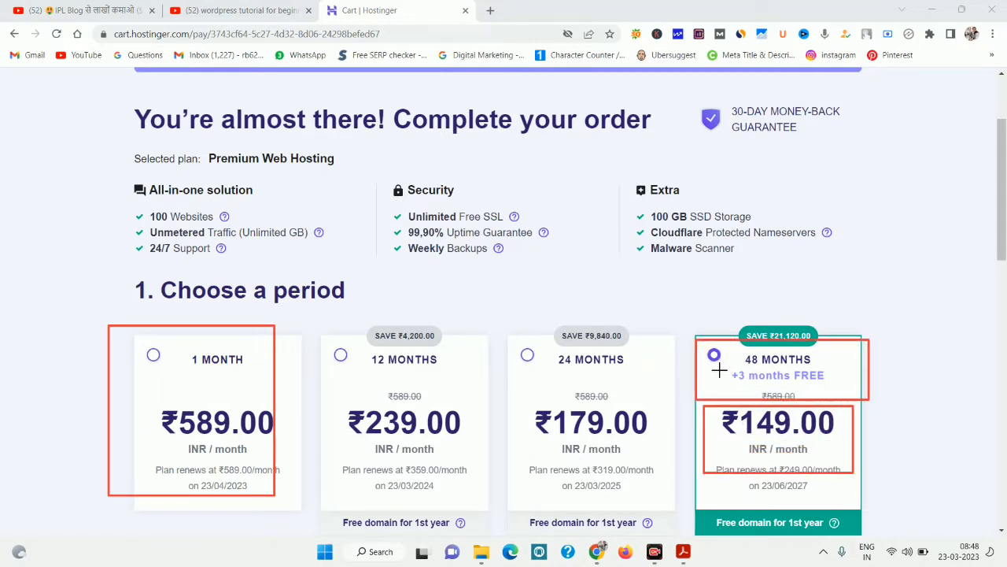
{"action": "left_click_drag", "start_coordinate": [717, 368], "coordinate": [845, 386]}
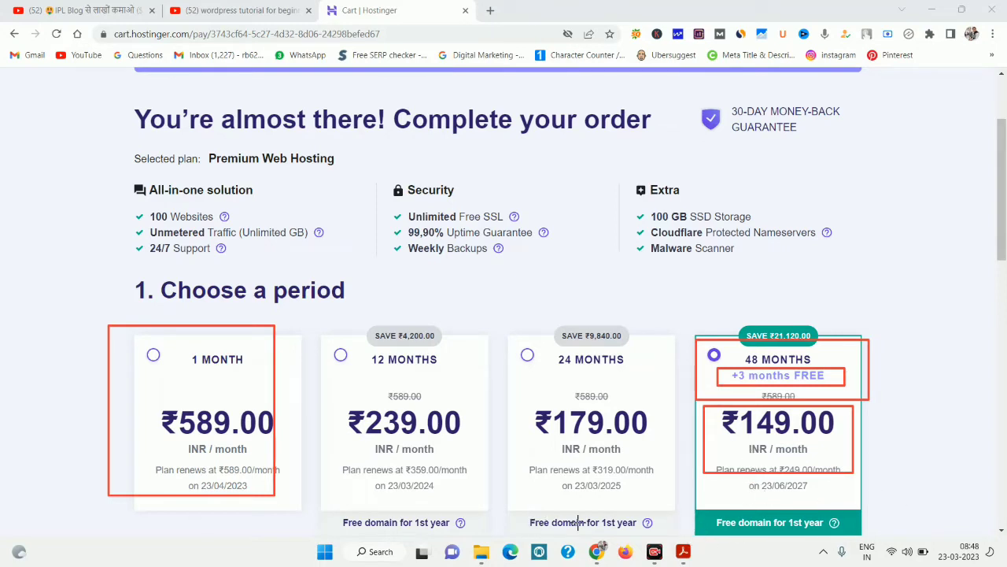
{"action": "key", "text": "Escape"}
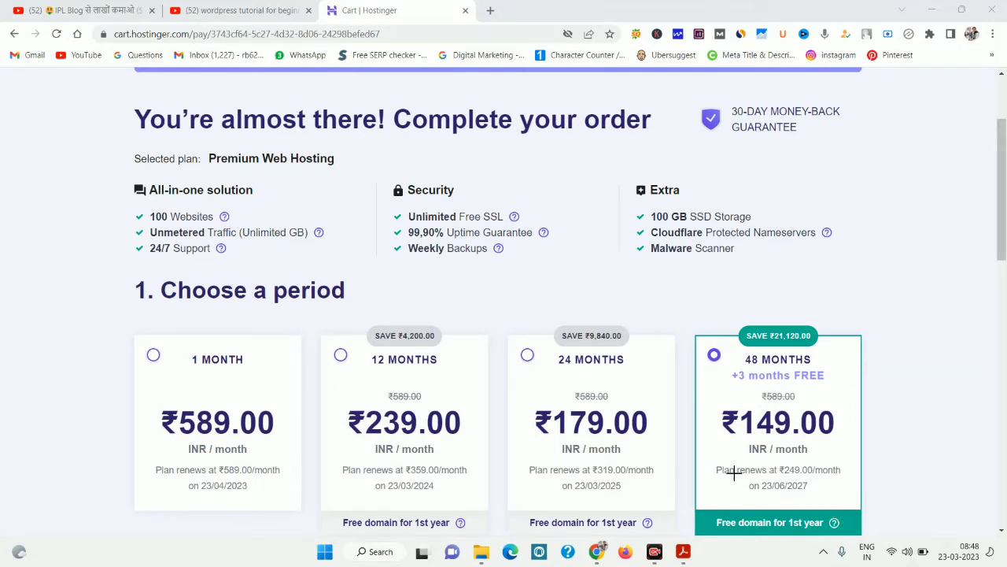
{"action": "mouse_move", "coordinate": [697, 398]}
{"action": "left_mouse_down"}
{"action": "mouse_move", "coordinate": [837, 478]}
{"action": "mouse_move", "coordinate": [881, 490]}
{"action": "left_mouse_up"}
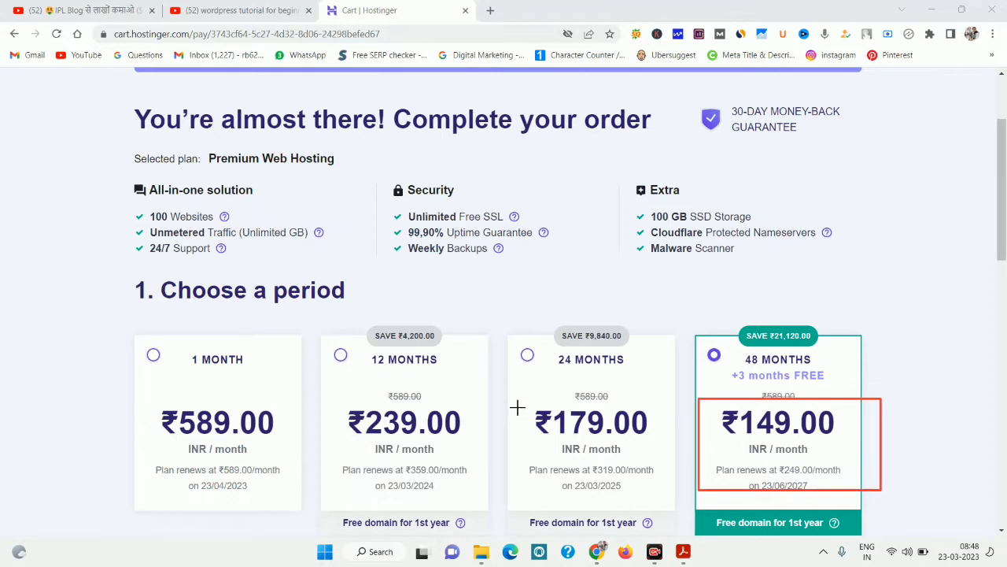
{"action": "mouse_move", "coordinate": [517, 405]}
{"action": "left_mouse_down"}
{"action": "mouse_move", "coordinate": [564, 424]}
{"action": "mouse_move", "coordinate": [393, 421]}
{"action": "mouse_move", "coordinate": [329, 455]}
{"action": "left_mouse_up"}
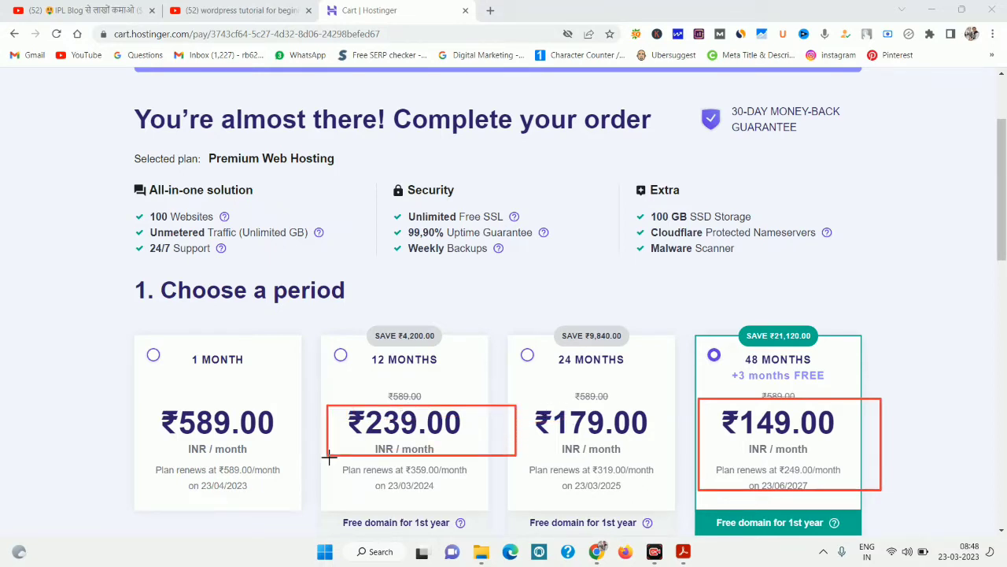
{"action": "left_click_drag", "start_coordinate": [343, 406], "coordinate": [480, 455]}
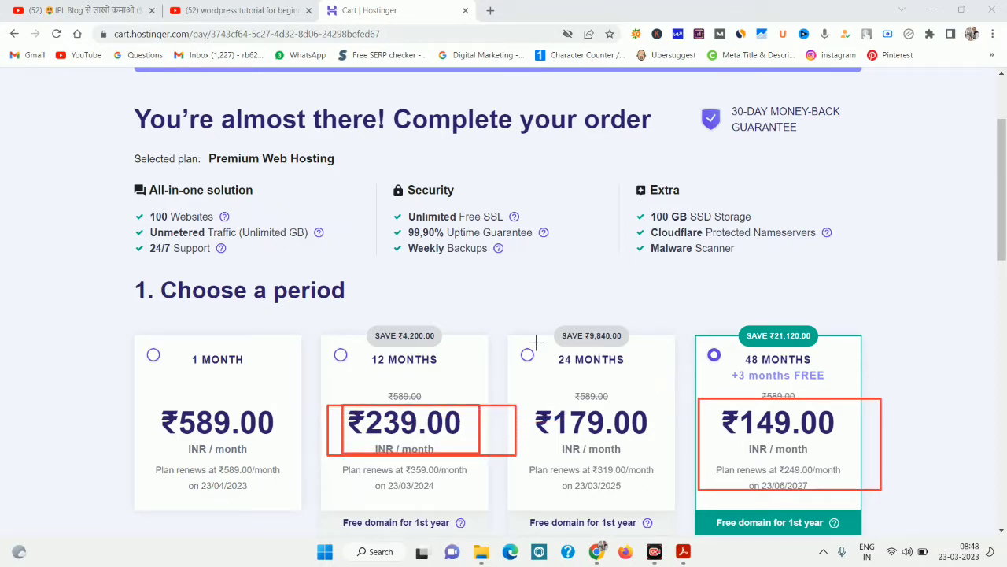
{"action": "mouse_move", "coordinate": [523, 340]}
{"action": "left_mouse_down"}
{"action": "mouse_move", "coordinate": [606, 487]}
{"action": "mouse_move", "coordinate": [670, 493]}
{"action": "left_mouse_up"}
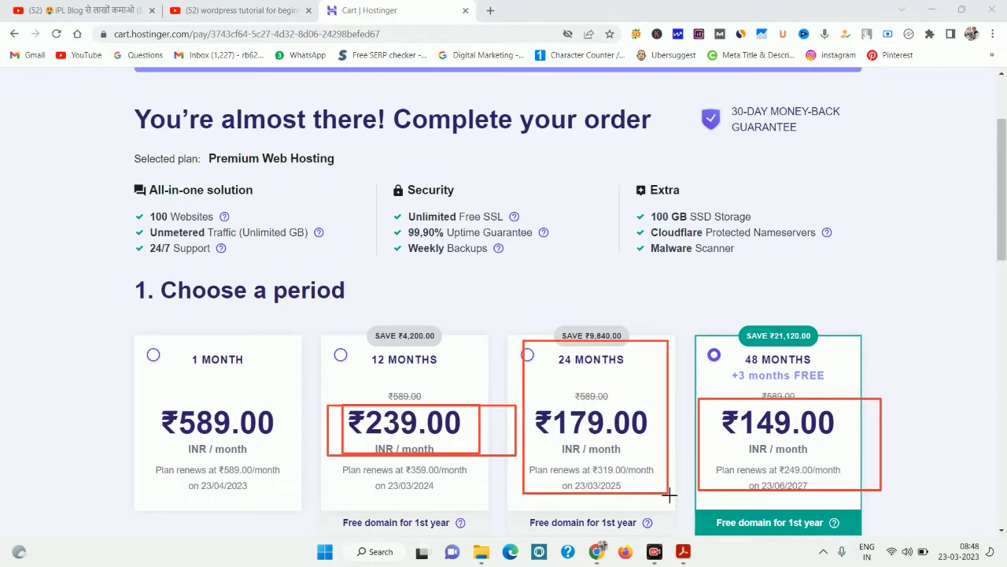
{"action": "left_click_drag", "start_coordinate": [516, 398], "coordinate": [672, 441]}
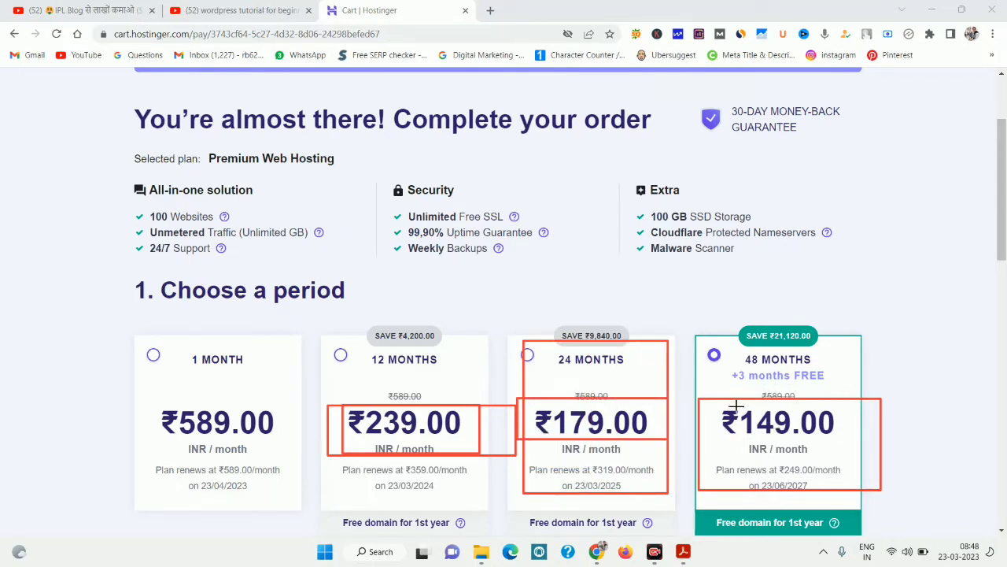
{"action": "left_click_drag", "start_coordinate": [703, 411], "coordinate": [880, 448]}
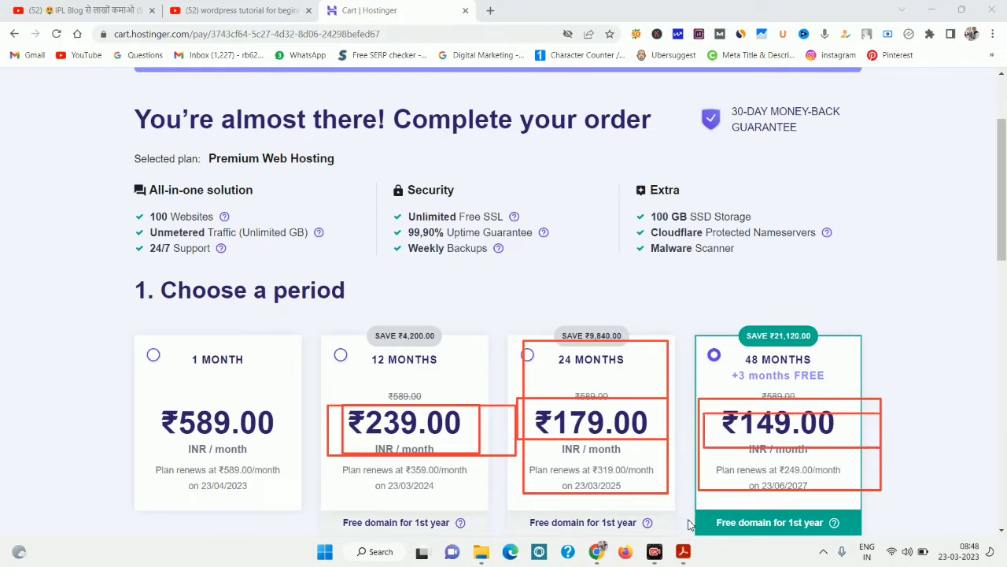
{"action": "key", "text": "Escape"}
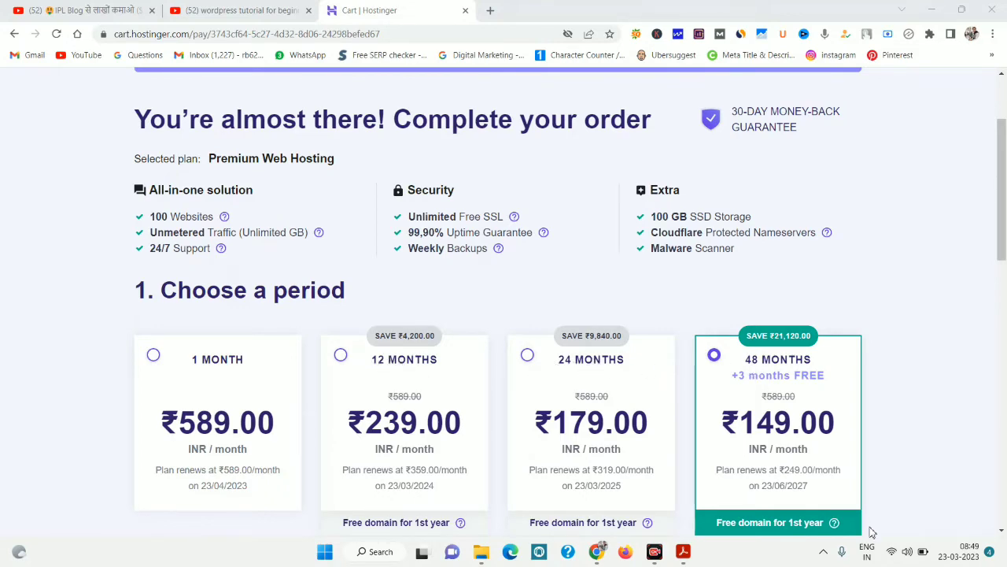
Scroll to the payment step, review the ₹8,439.36 total, and reveal the coupon code field.
{"action": "scroll", "coordinate": [866, 533], "scroll_direction": "down", "scroll_amount": 2}
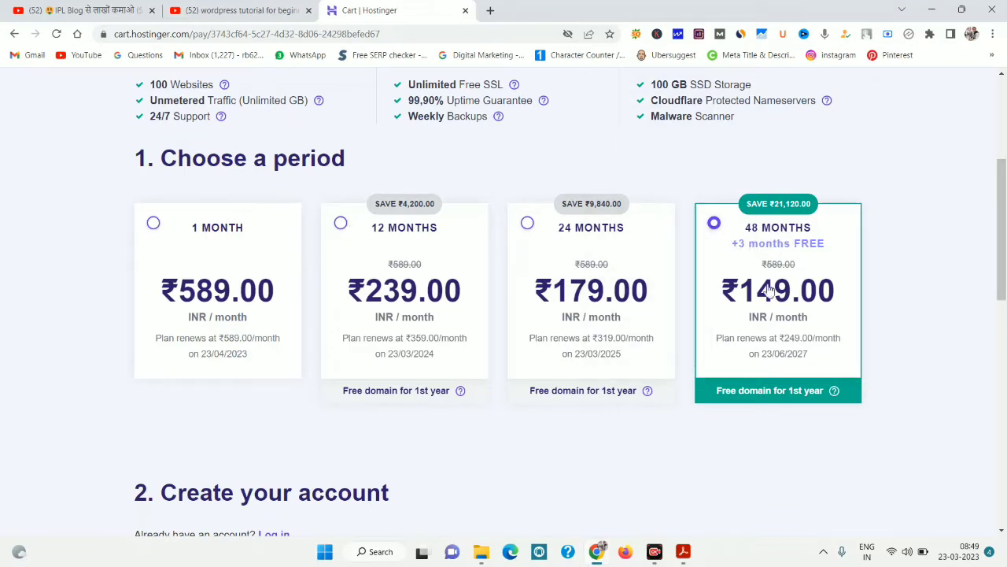
{"action": "scroll", "coordinate": [1003, 215], "scroll_direction": "down", "scroll_amount": 3}
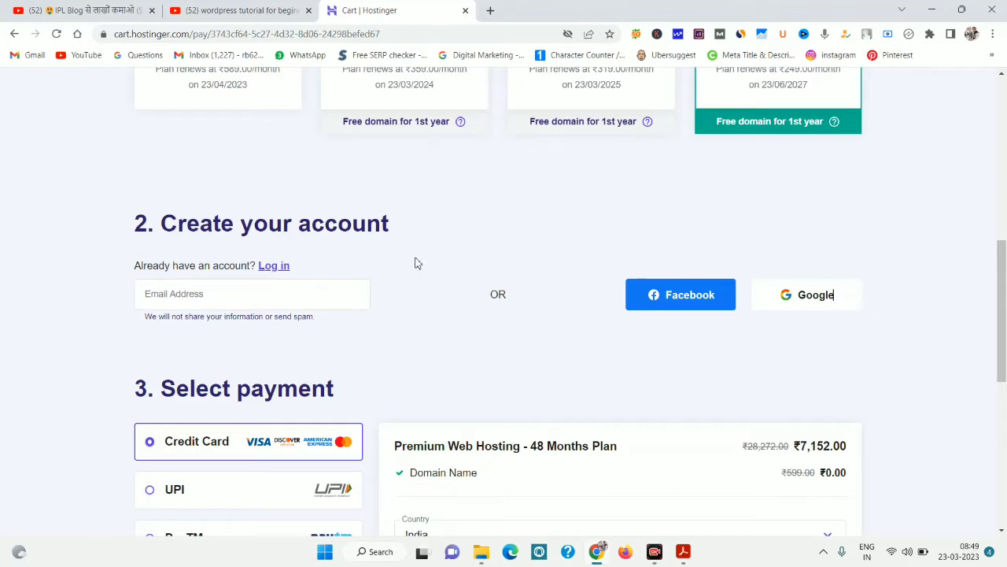
{"action": "left_click_drag", "start_coordinate": [1003, 284], "coordinate": [874, 373]}
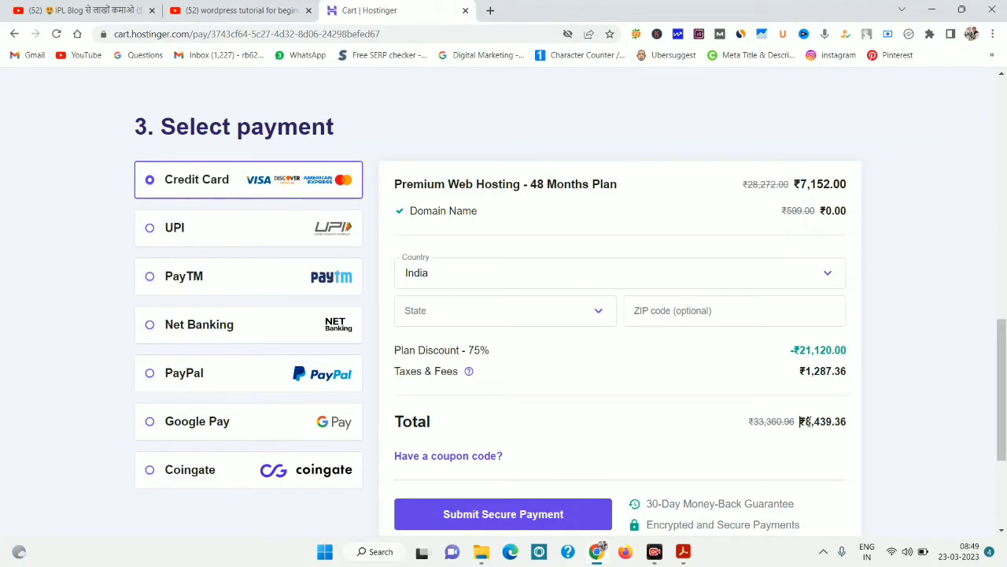
{"action": "left_click_drag", "start_coordinate": [801, 422], "coordinate": [869, 423]}
{"action": "left_click", "coordinate": [866, 426]}
{"action": "left_click", "coordinate": [919, 423]}
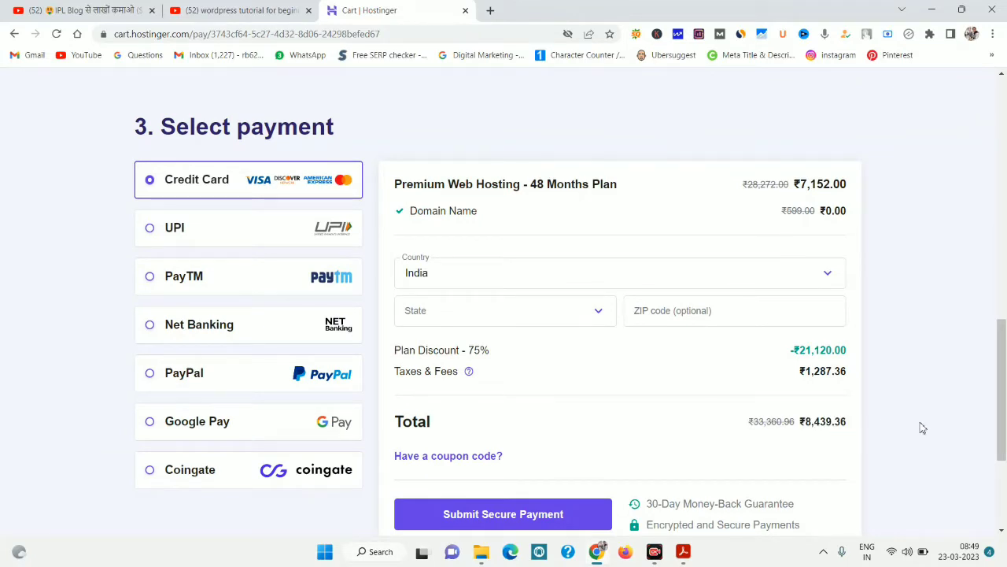
{"action": "left_click", "coordinate": [459, 462]}
Apply the coupon code DARREL to the 48-month order.
{"action": "left_click", "coordinate": [443, 504]}
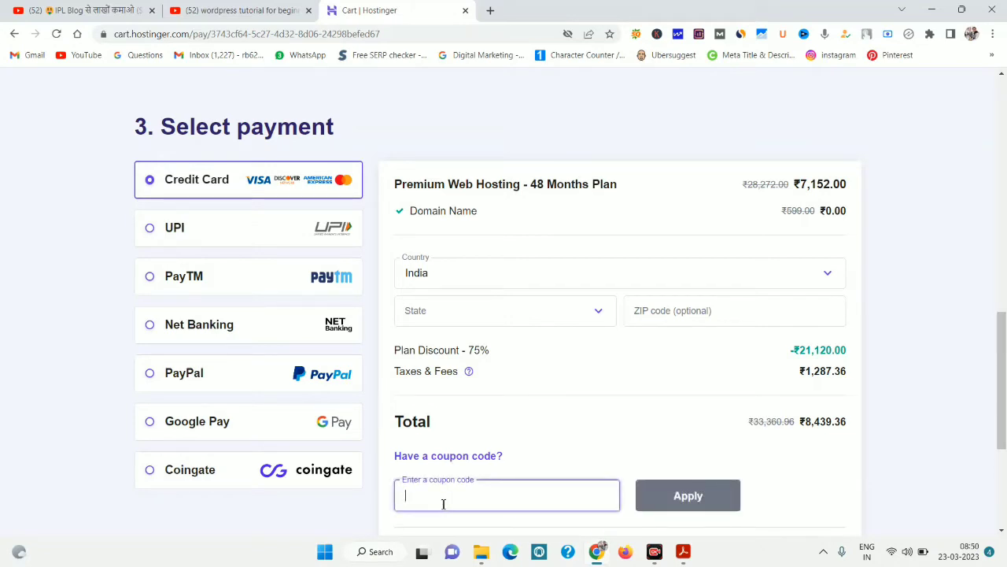
{"action": "type", "text": "DARRE"}
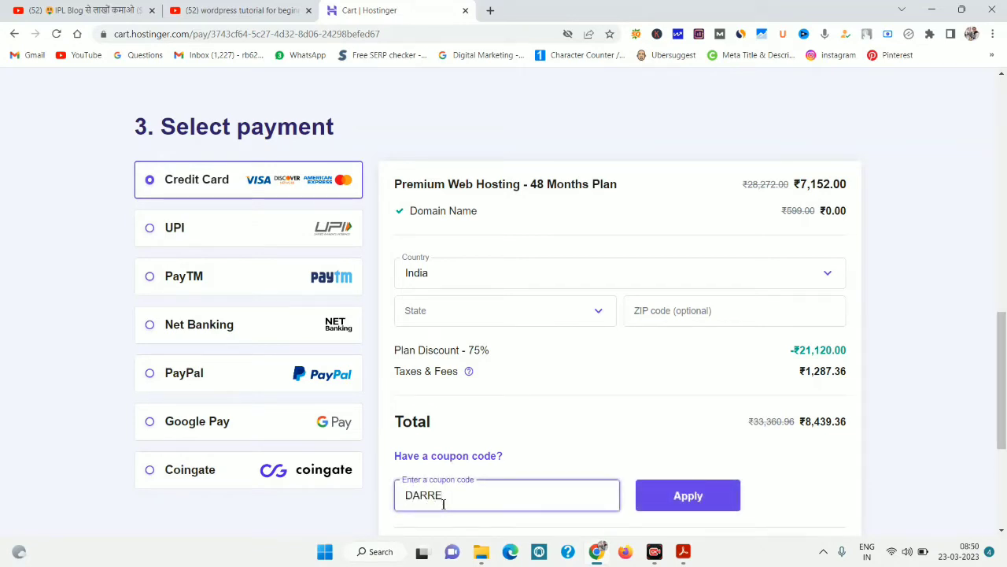
{"action": "type", "text": "L"}
{"action": "left_click", "coordinate": [648, 504]}
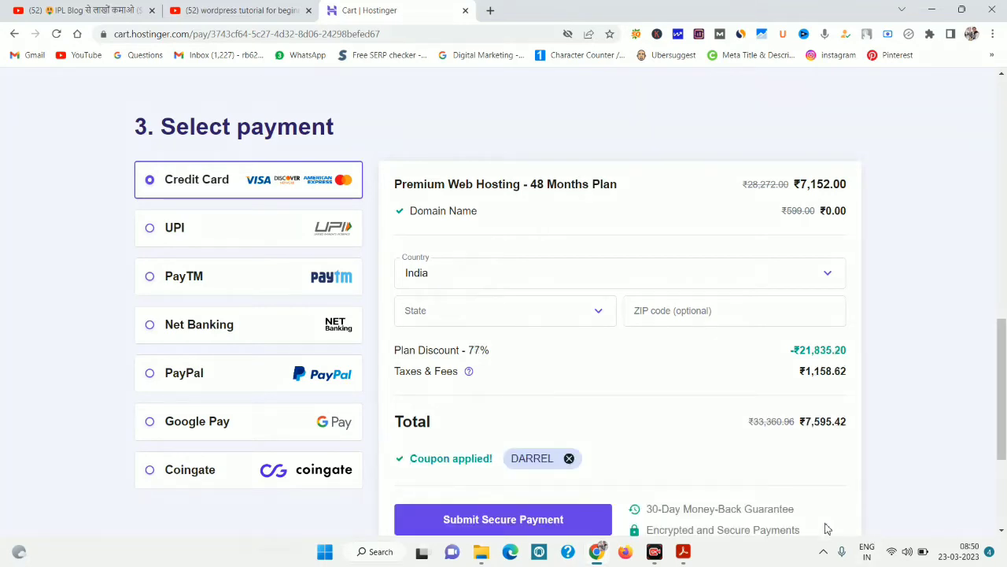
Outline the original ₹33,360.96 total and ₹1,158.62 taxes, then scroll back up the cart.
{"action": "left_click_drag", "start_coordinate": [710, 409], "coordinate": [893, 431]}
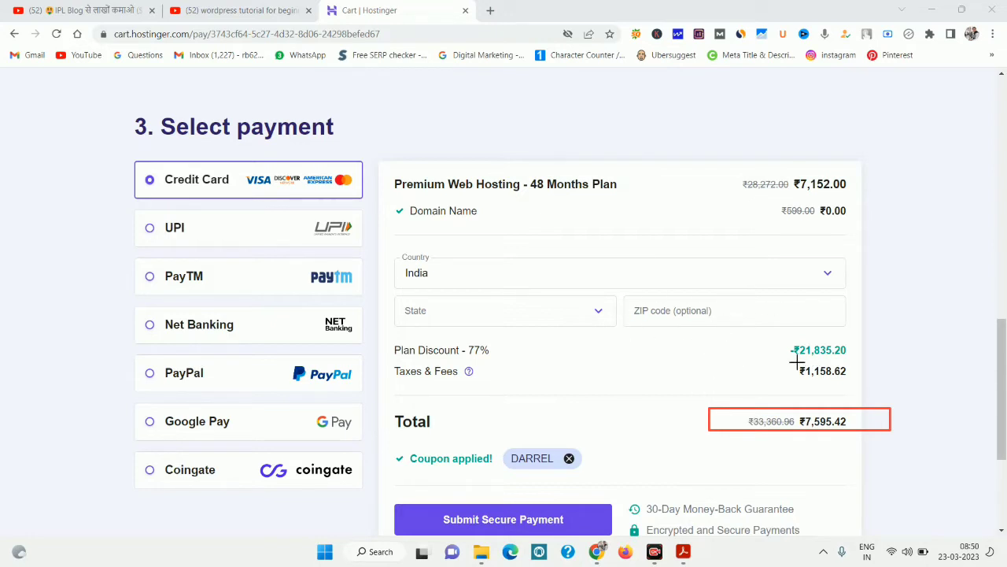
{"action": "left_click_drag", "start_coordinate": [777, 359], "coordinate": [899, 386]}
{"action": "key", "text": "Escape"}
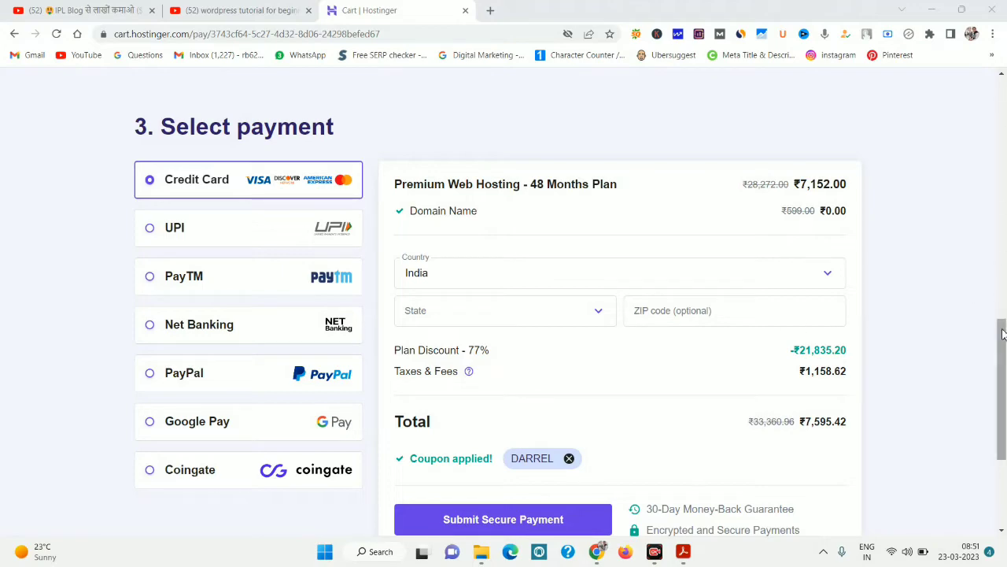
{"action": "scroll", "coordinate": [630, 197], "scroll_direction": "up", "scroll_amount": 2}
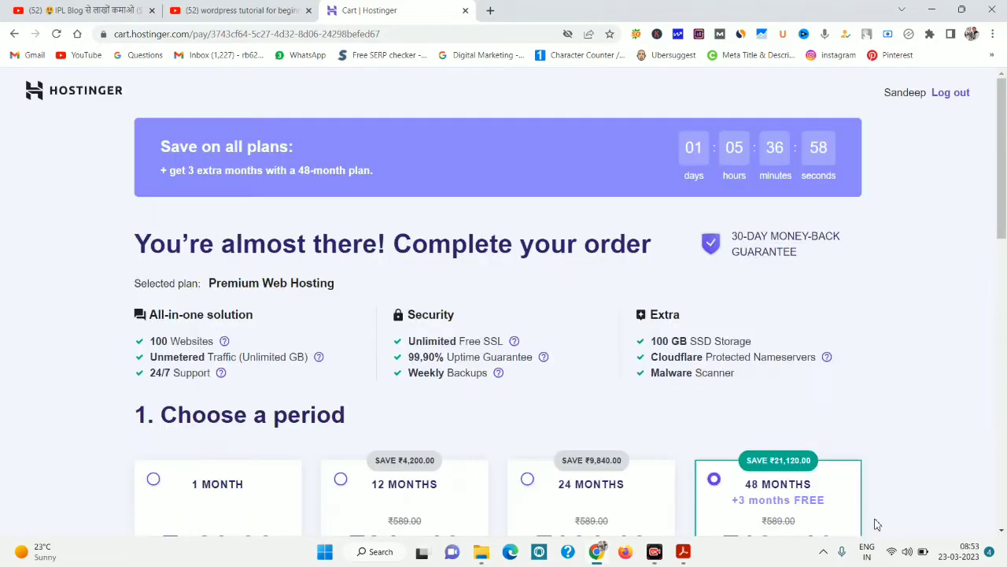
Submit the order with Delhi as the state and go through the phone, card name, expiry and CVC fields.
{"action": "left_click_drag", "start_coordinate": [1002, 163], "coordinate": [989, 402]}
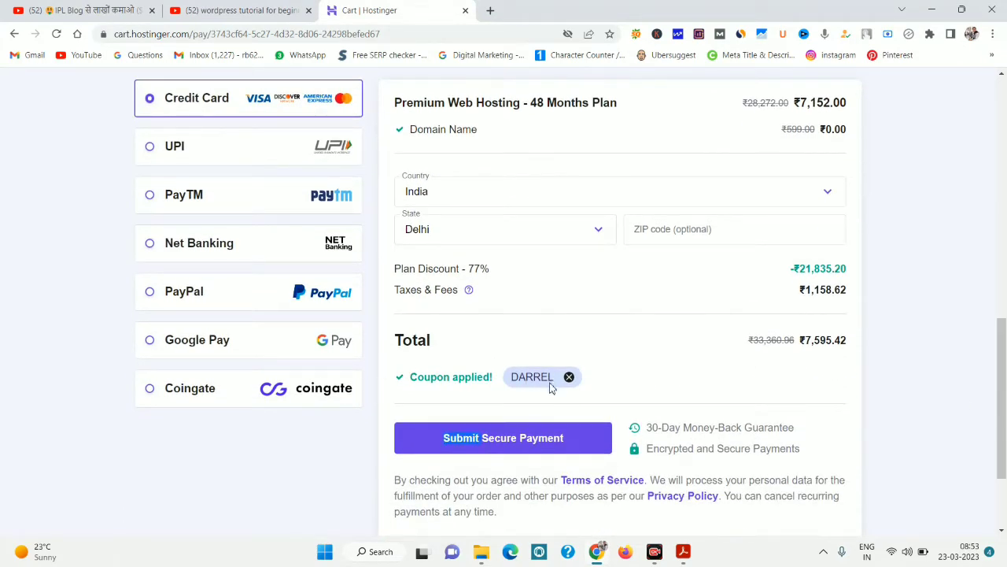
{"action": "left_click_drag", "start_coordinate": [490, 441], "coordinate": [534, 439]}
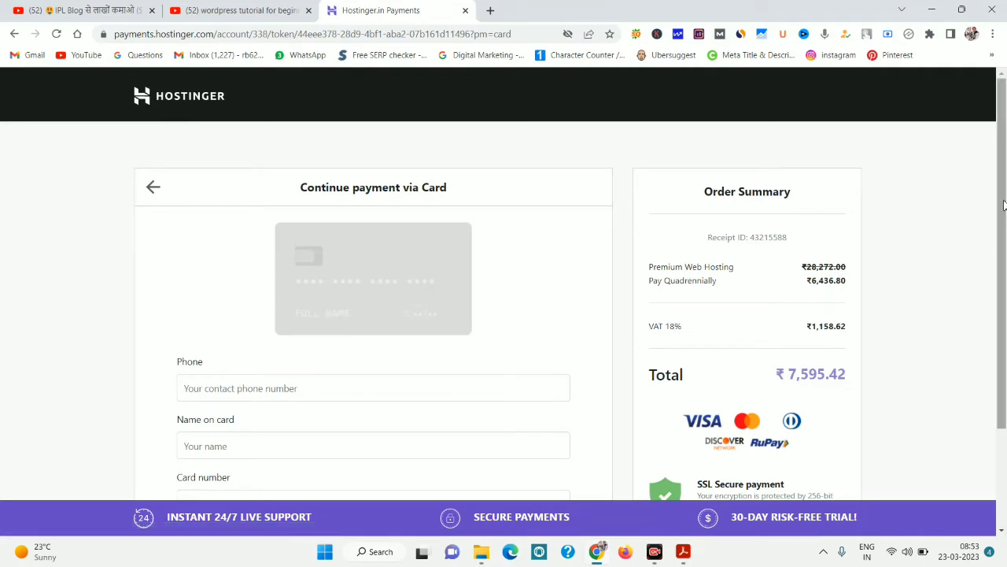
{"action": "left_click_drag", "start_coordinate": [1002, 200], "coordinate": [1000, 314]}
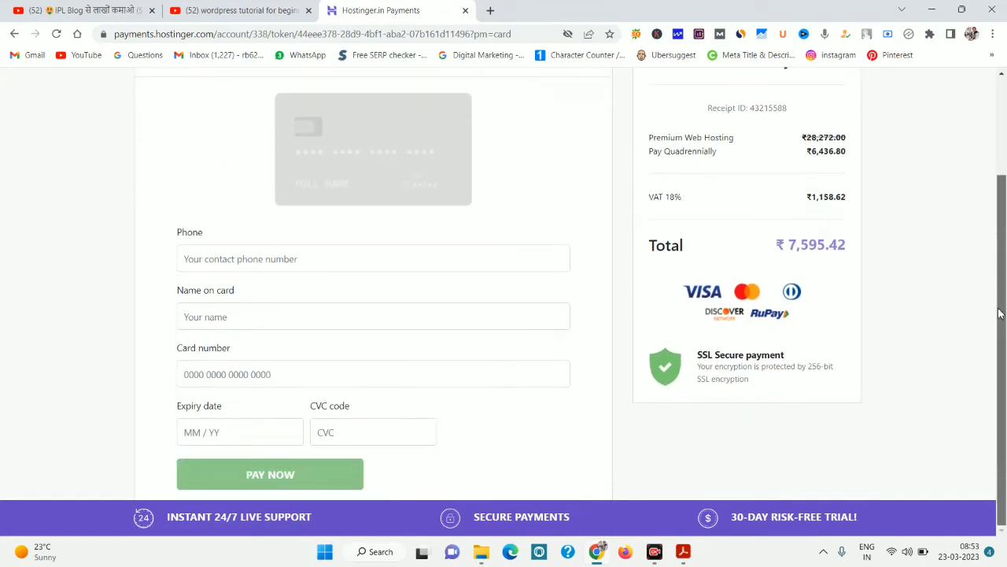
{"action": "left_click", "coordinate": [291, 258]}
{"action": "left_click", "coordinate": [256, 315]}
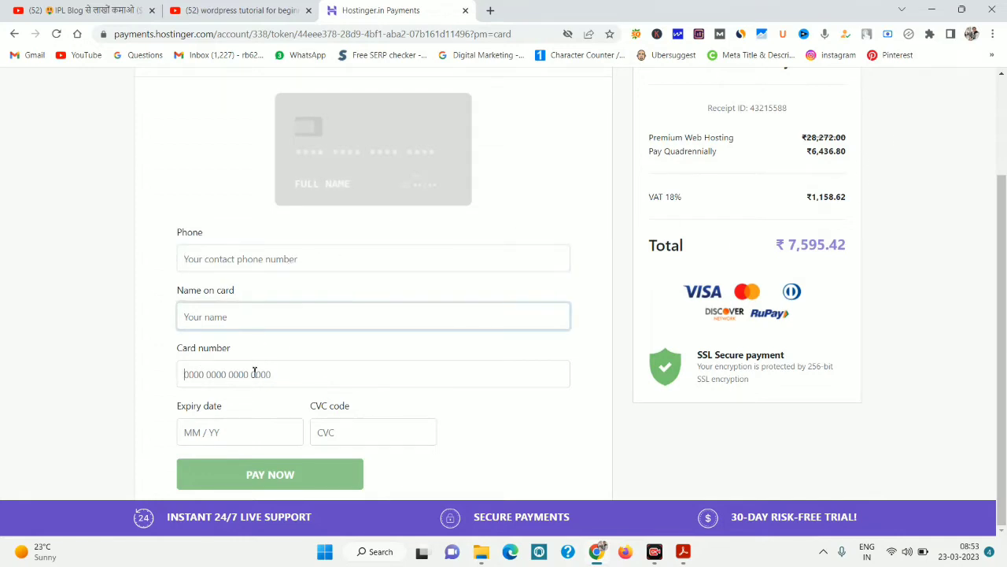
{"action": "left_click", "coordinate": [234, 433]}
{"action": "left_click", "coordinate": [385, 435]}
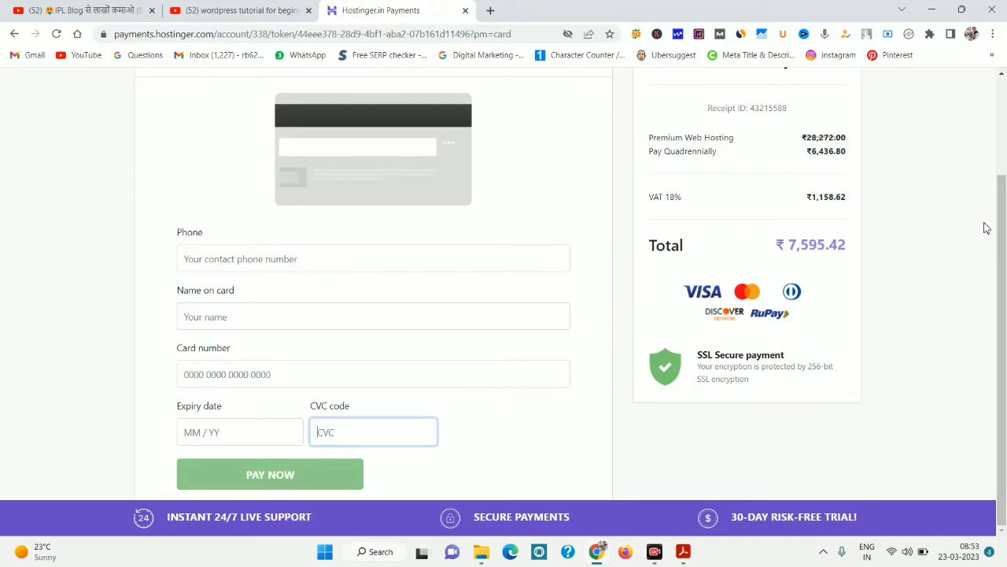
{"action": "mouse_move", "coordinate": [1002, 220]}
{"action": "left_mouse_down"}
{"action": "mouse_move", "coordinate": [1005, 113]}
{"action": "mouse_move", "coordinate": [1003, 208]}
{"action": "left_mouse_up"}
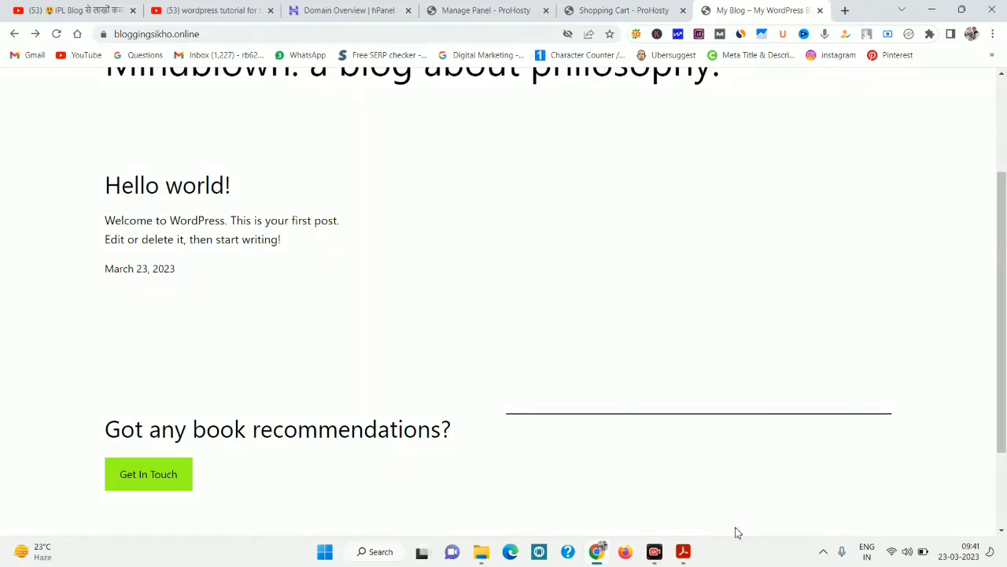
Review the bloggingsikho.online home page, then switch to the YouTube WordPress tutorial results.
{"action": "mouse_move", "coordinate": [105, 27]}
{"action": "left_mouse_down"}
{"action": "mouse_move", "coordinate": [171, 52]}
{"action": "mouse_move", "coordinate": [215, 52]}
{"action": "left_mouse_up"}
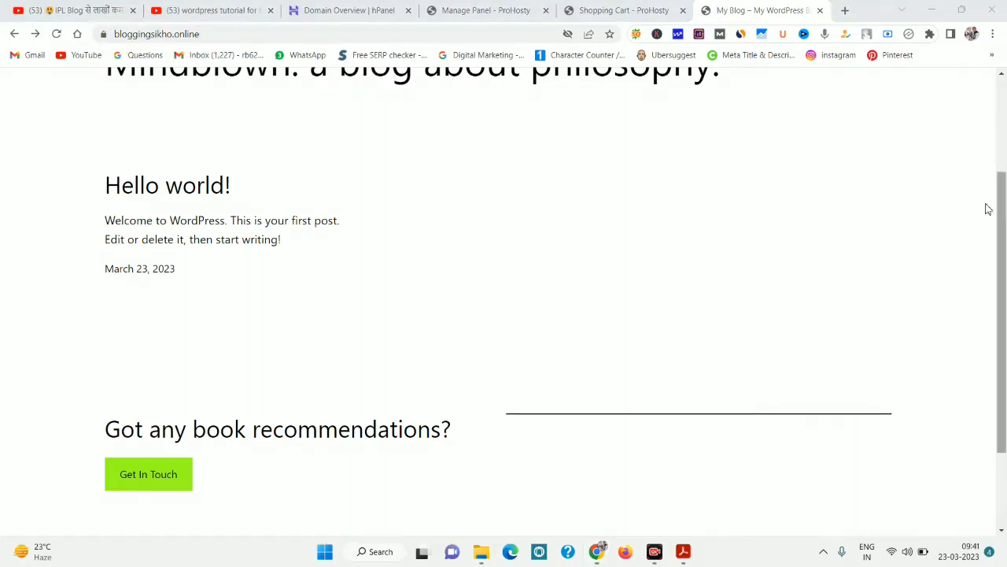
{"action": "mouse_move", "coordinate": [1002, 200]}
{"action": "left_mouse_down"}
{"action": "mouse_move", "coordinate": [1005, 105]}
{"action": "mouse_move", "coordinate": [1002, 354]}
{"action": "mouse_move", "coordinate": [1004, 193]}
{"action": "left_mouse_up"}
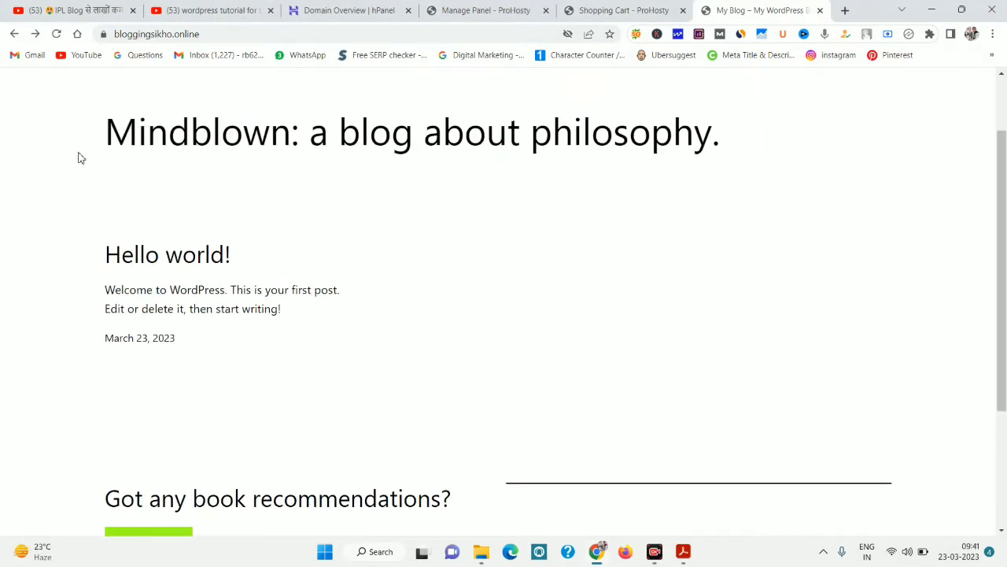
{"action": "left_click_drag", "start_coordinate": [79, 157], "coordinate": [875, 530]}
{"action": "left_click_drag", "start_coordinate": [87, 429], "coordinate": [118, 429]}
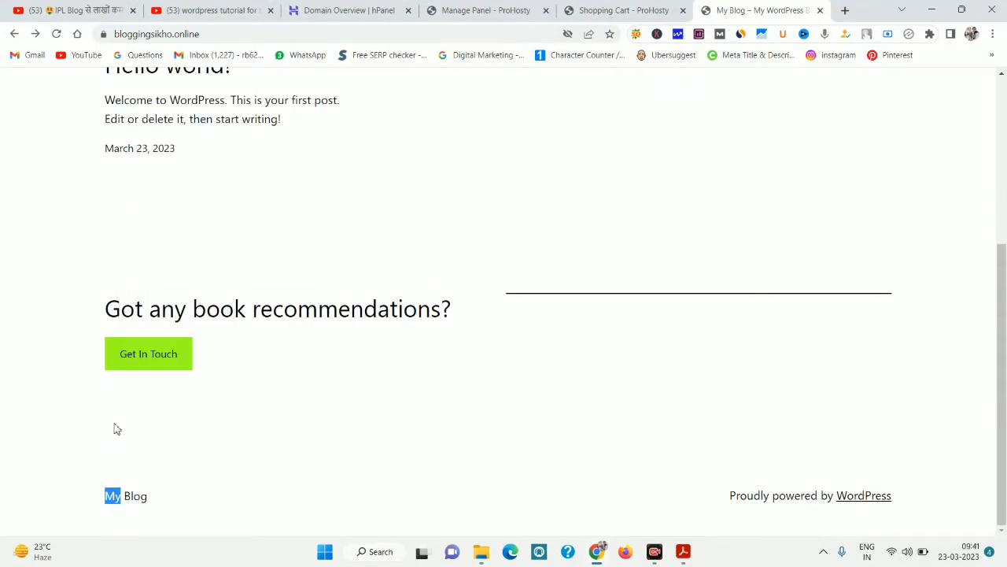
{"action": "left_click_drag", "start_coordinate": [1001, 257], "coordinate": [1004, 103]}
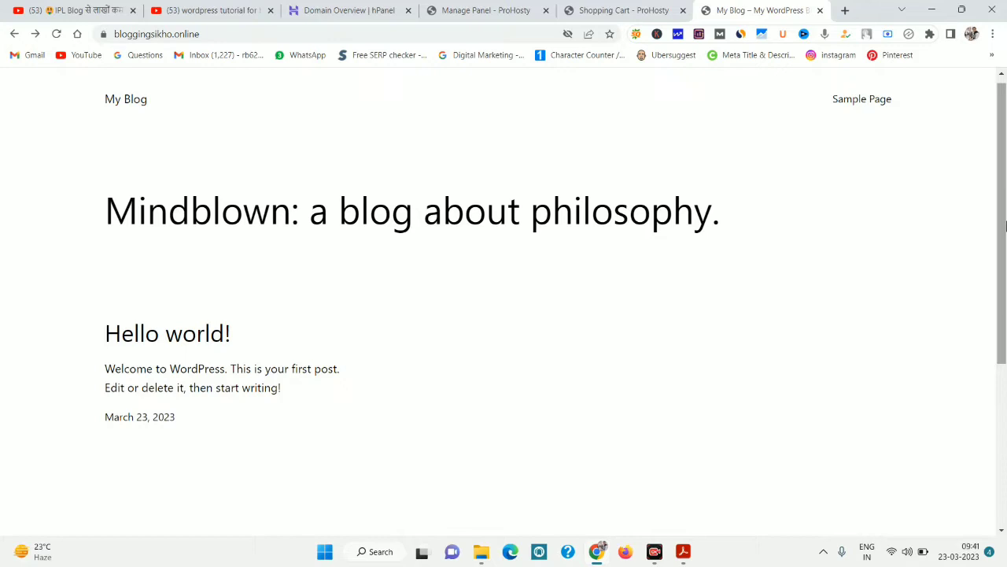
{"action": "left_click", "coordinate": [232, 8]}
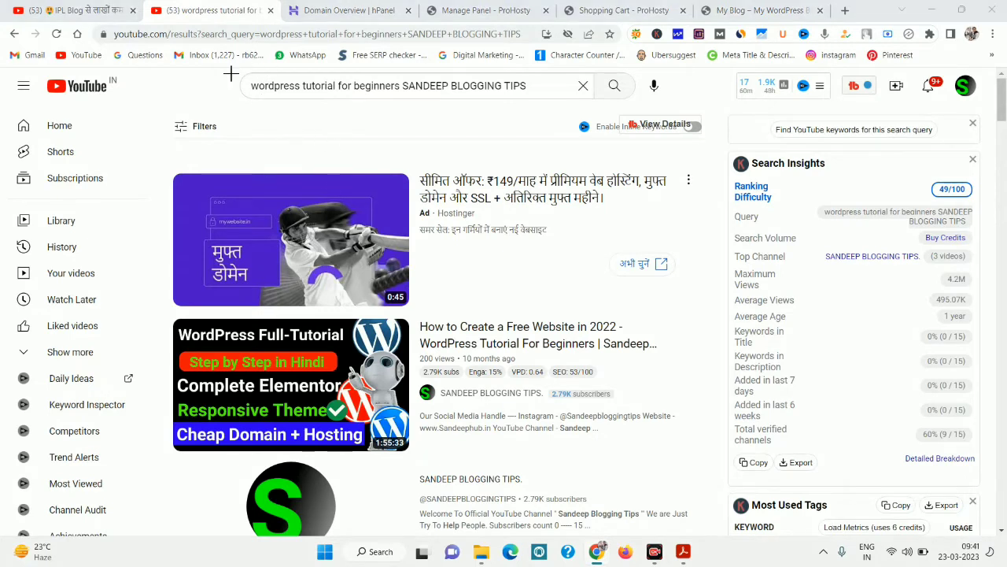
Highlight parts of the YouTube tutorial results, then return to the 'My Blog – My WordPress' page.
{"action": "mouse_move", "coordinate": [226, 74]}
{"action": "left_mouse_down"}
{"action": "mouse_move", "coordinate": [286, 90]}
{"action": "mouse_move", "coordinate": [548, 100]}
{"action": "left_mouse_up"}
{"action": "left_click_drag", "start_coordinate": [403, 83], "coordinate": [551, 91]}
{"action": "mouse_move", "coordinate": [157, 308]}
{"action": "left_mouse_down"}
{"action": "mouse_move", "coordinate": [235, 409]}
{"action": "mouse_move", "coordinate": [549, 473]}
{"action": "left_mouse_up"}
{"action": "left_click_drag", "start_coordinate": [630, 475], "coordinate": [683, 473]}
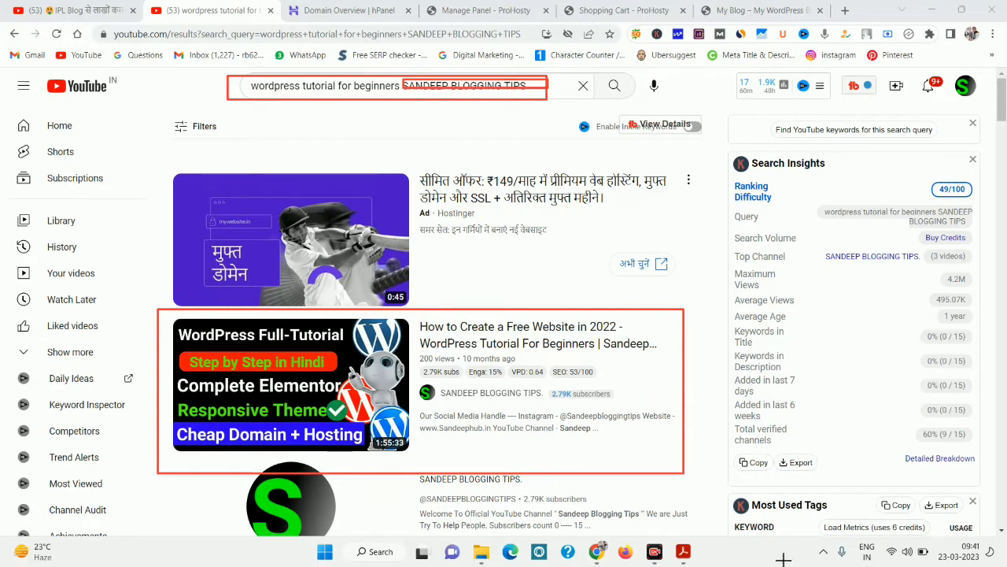
{"action": "key", "text": "Escape"}
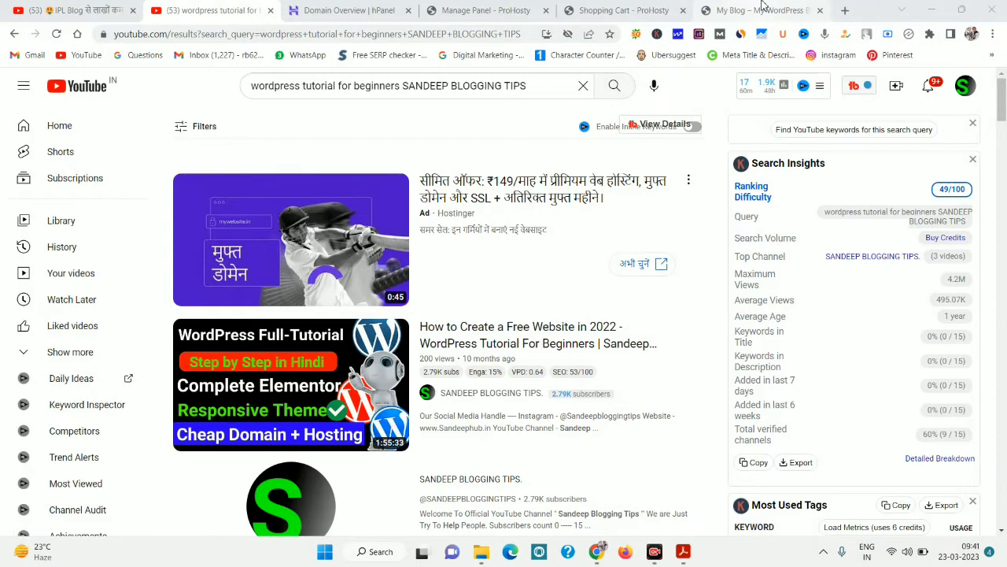
{"action": "mouse_move", "coordinate": [555, 393]}
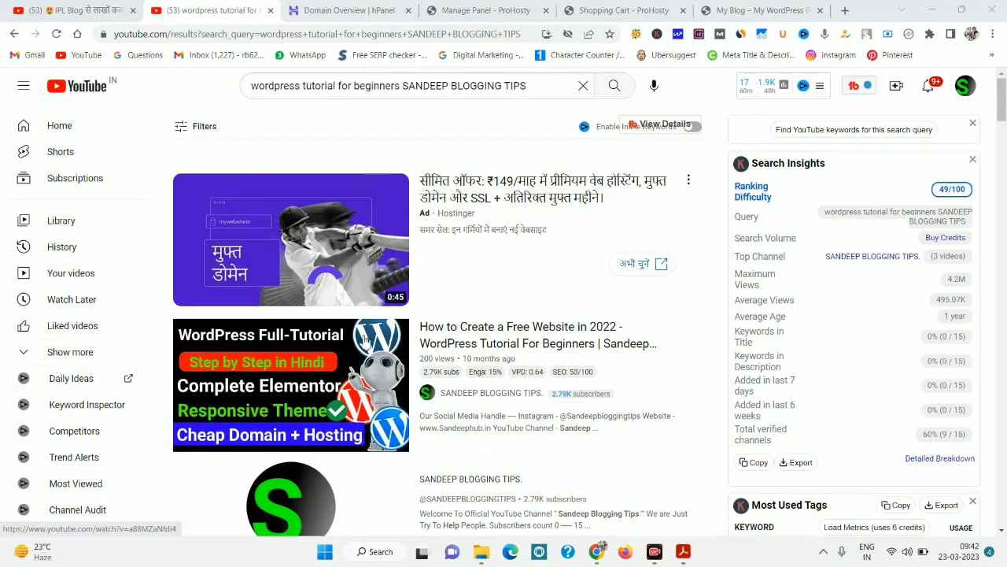
{"action": "left_click", "coordinate": [743, 9]}
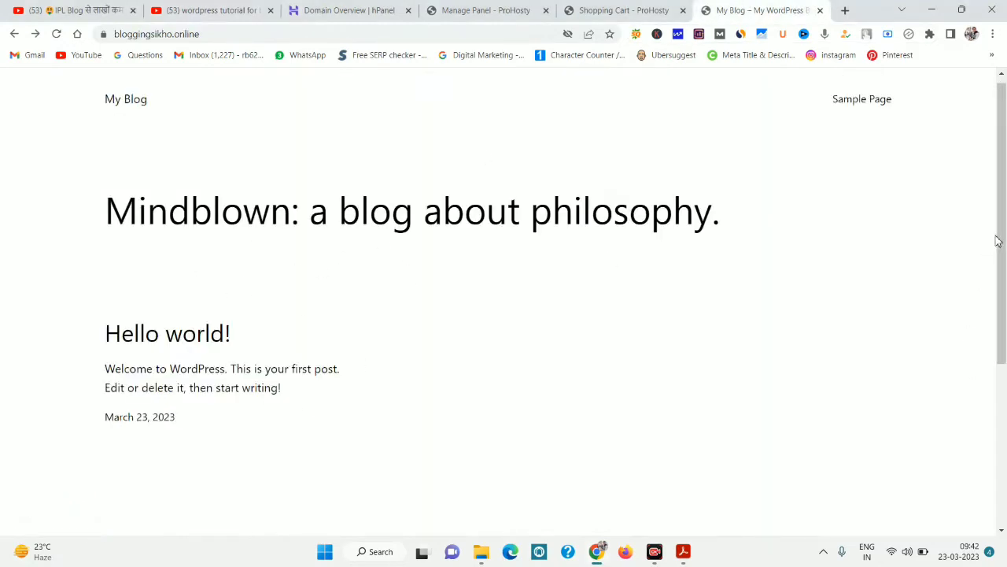
Scroll the bloggingsikho.online blog down to the default 'Hello world!' post.
{"action": "left_click_drag", "start_coordinate": [999, 239], "coordinate": [1006, 354]}
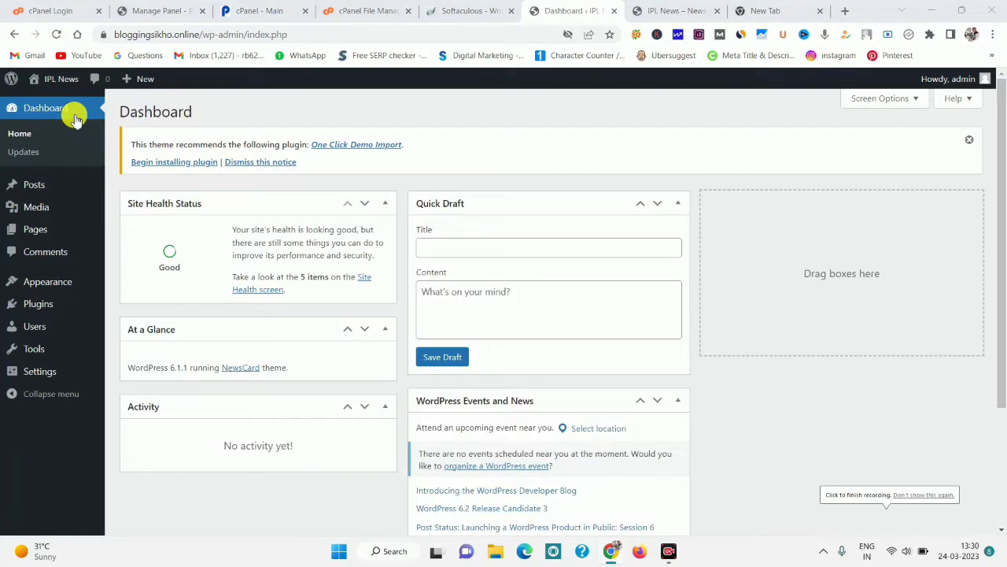
Visit Posts and Appearance > Themes, add new themes, and view NewsCard 1.2.9's theme details.
{"action": "left_click", "coordinate": [60, 193]}
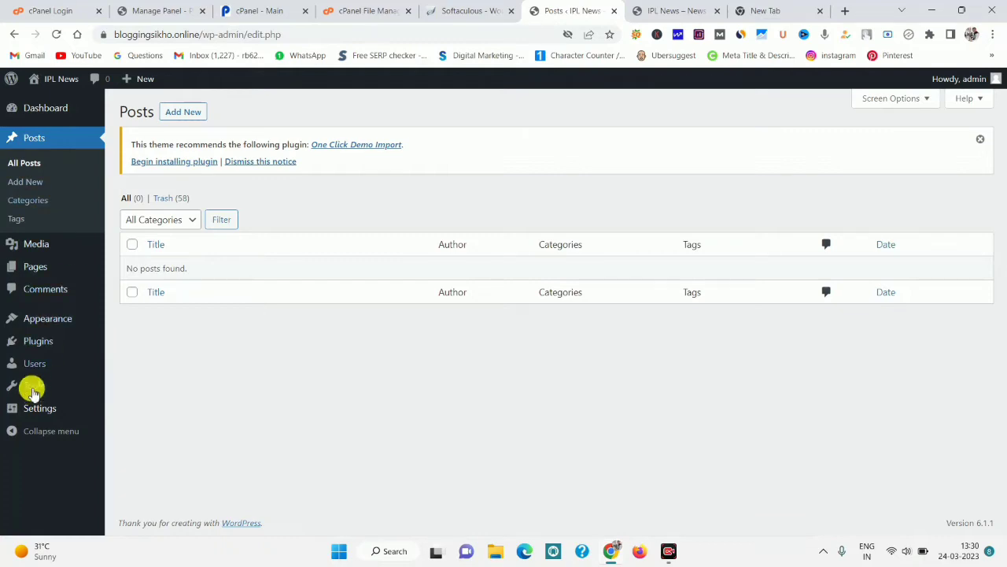
{"action": "left_click", "coordinate": [56, 322]}
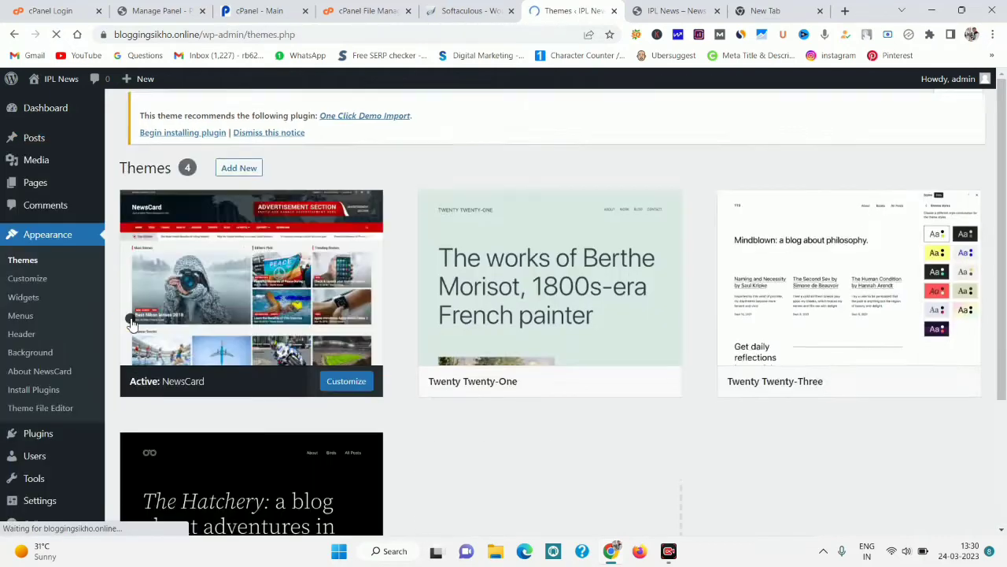
{"action": "left_click", "coordinate": [128, 322]}
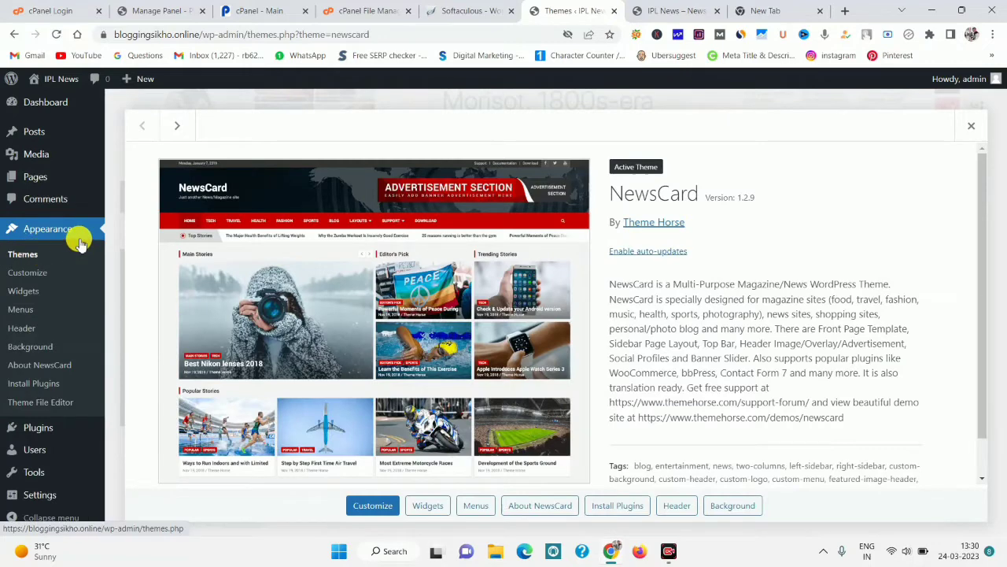
{"action": "left_click", "coordinate": [19, 256]}
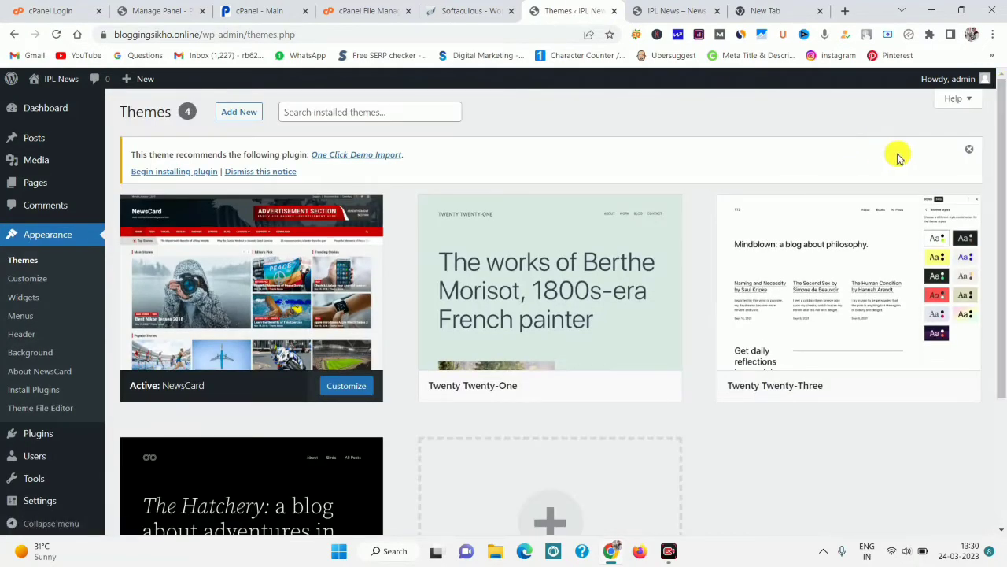
{"action": "left_click", "coordinate": [337, 111]}
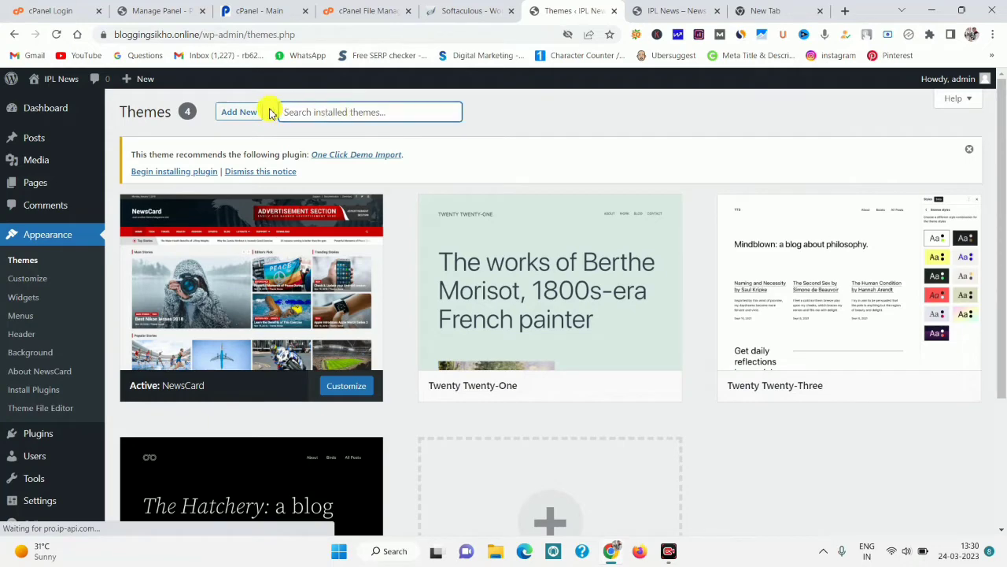
{"action": "left_click", "coordinate": [242, 112]}
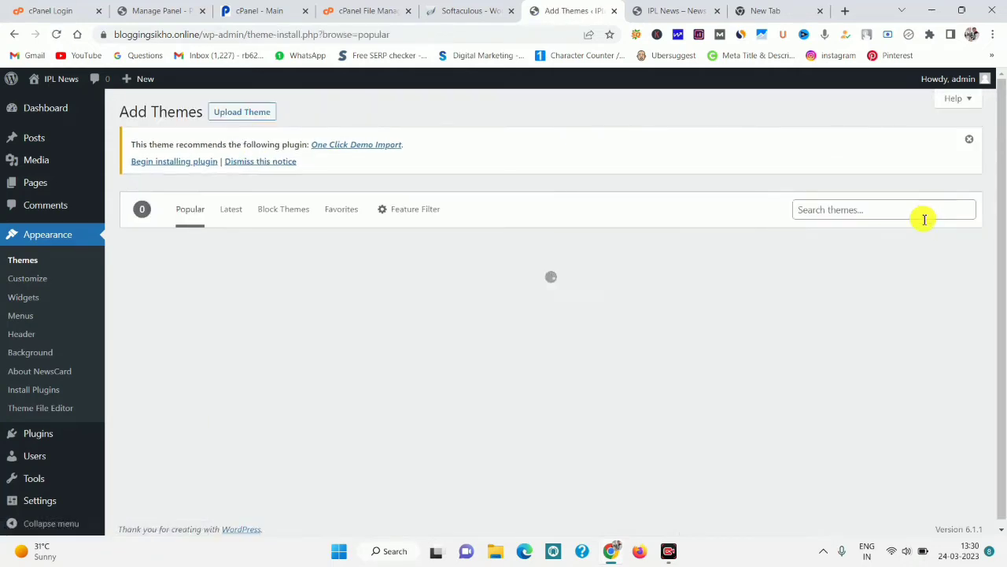
{"action": "left_click", "coordinate": [827, 211]}
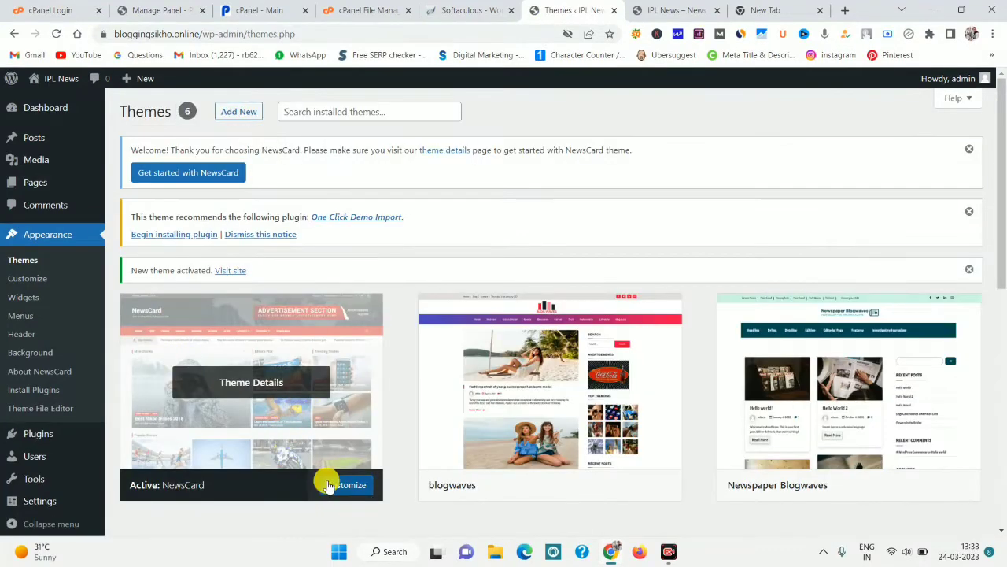
{"action": "left_click", "coordinate": [292, 411]}
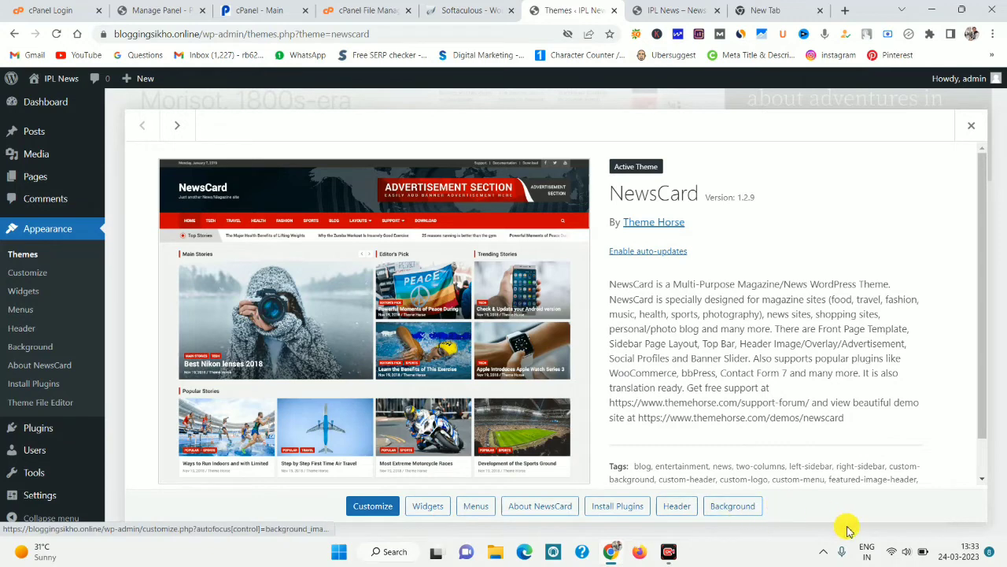
{"action": "left_click", "coordinate": [974, 131]}
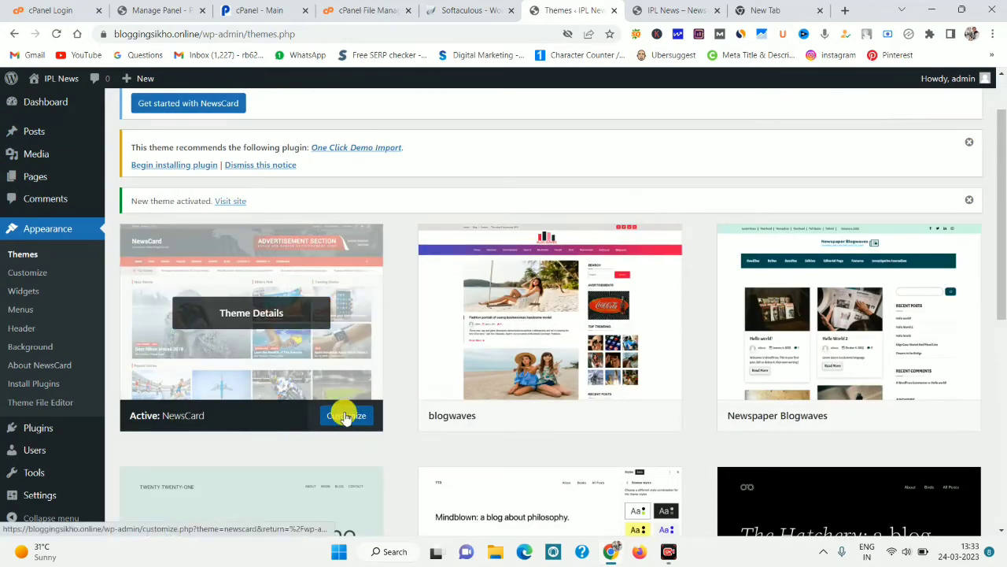
Open the NewsCard Customizer, inspect its empty story sections, and reload the IPL News front page.
{"action": "left_click", "coordinate": [345, 417]}
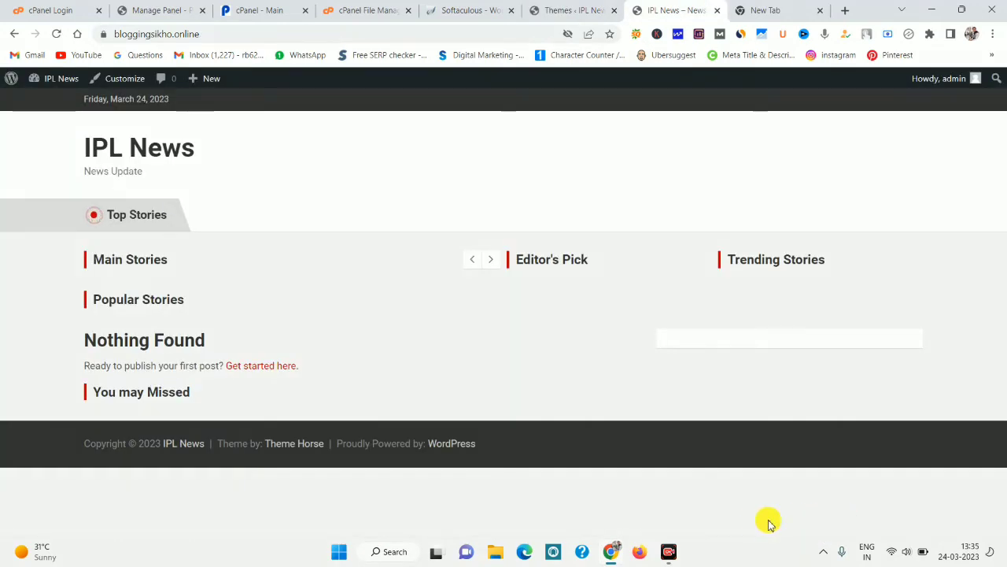
{"action": "left_click_drag", "start_coordinate": [40, 142], "coordinate": [288, 400]}
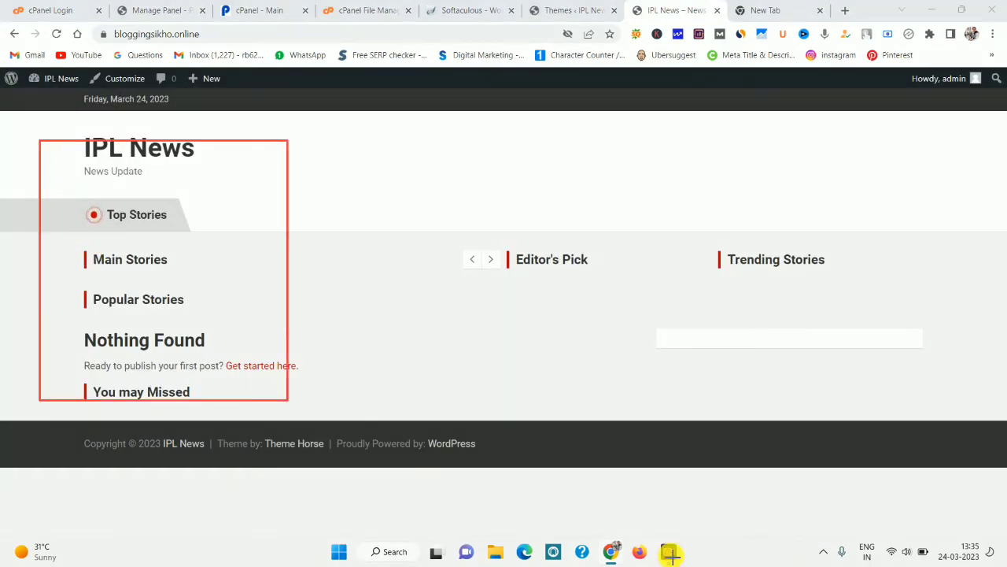
{"action": "left_click_drag", "start_coordinate": [669, 553], "coordinate": [976, 517]}
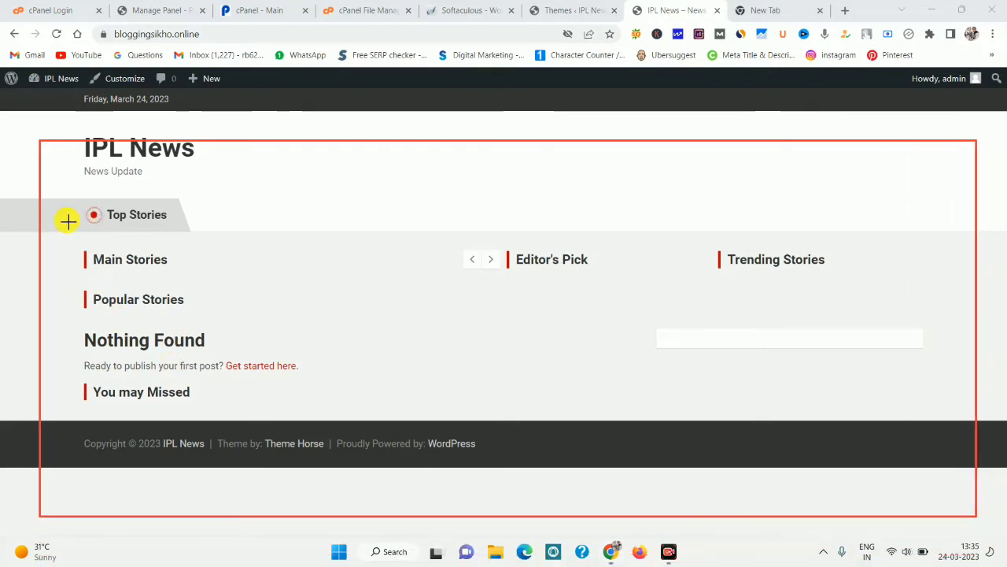
{"action": "left_click_drag", "start_coordinate": [73, 274], "coordinate": [445, 450]}
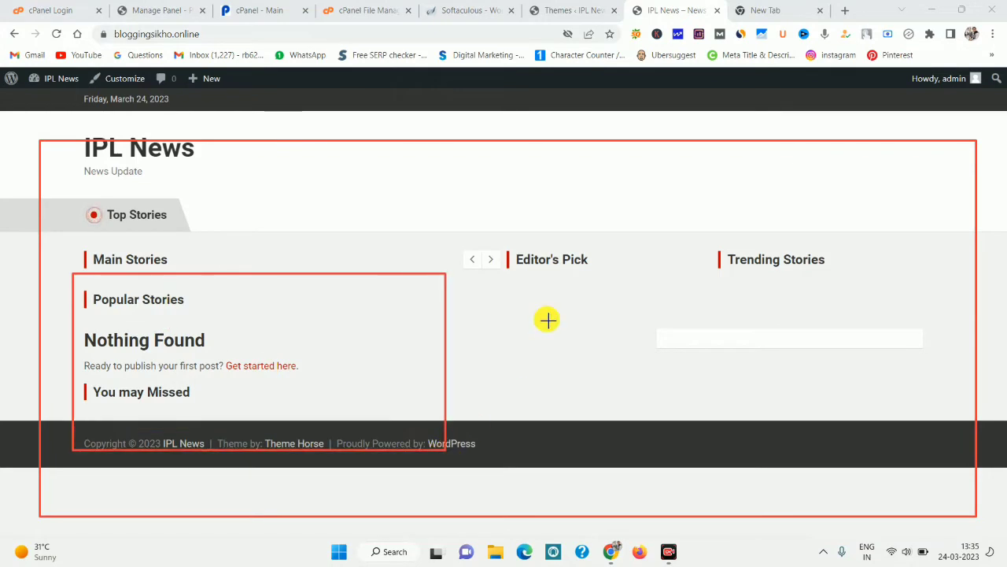
{"action": "left_click_drag", "start_coordinate": [485, 279], "coordinate": [653, 418]}
{"action": "left_click_drag", "start_coordinate": [724, 285], "coordinate": [908, 414]}
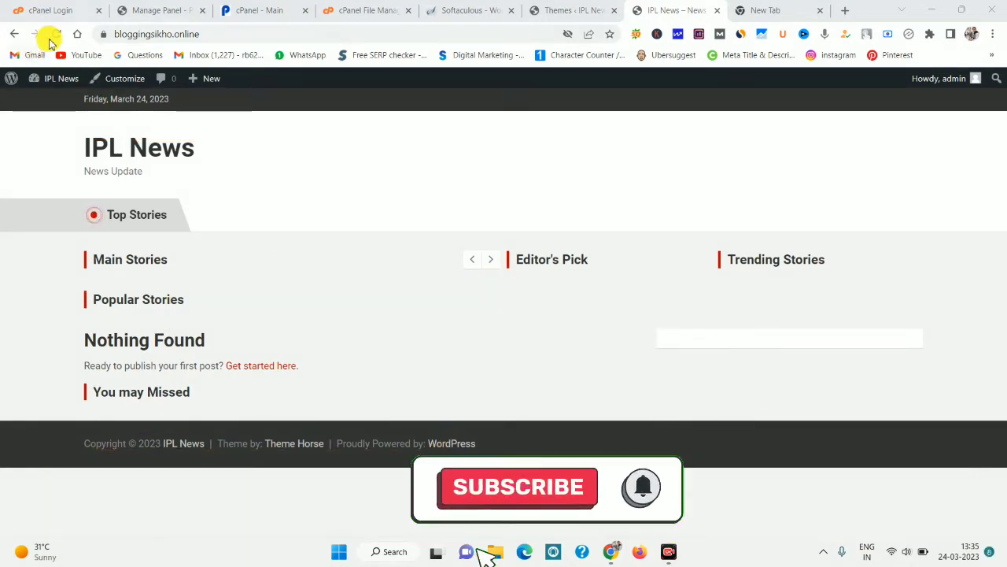
{"action": "left_click", "coordinate": [55, 36]}
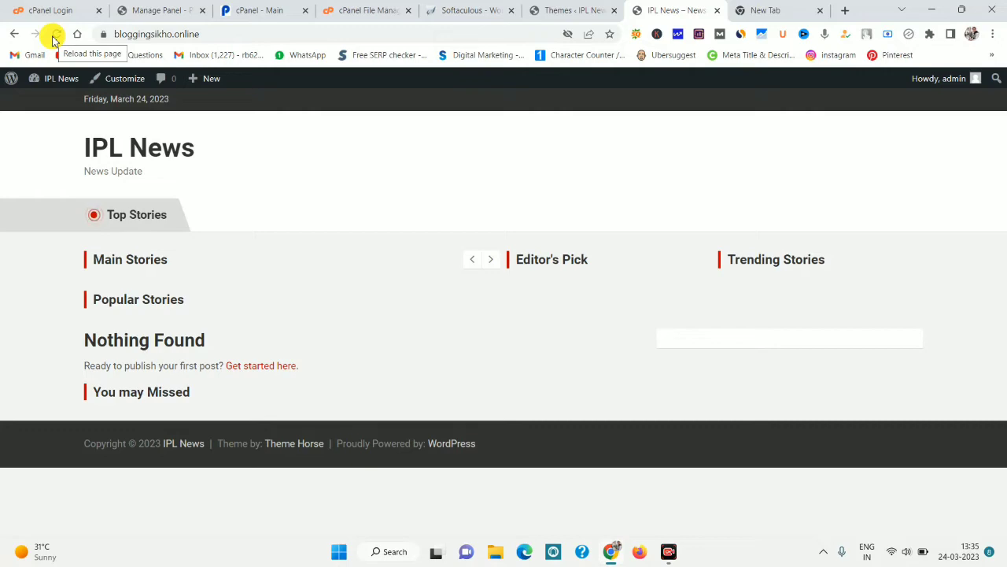
{"action": "left_click", "coordinate": [559, 6]}
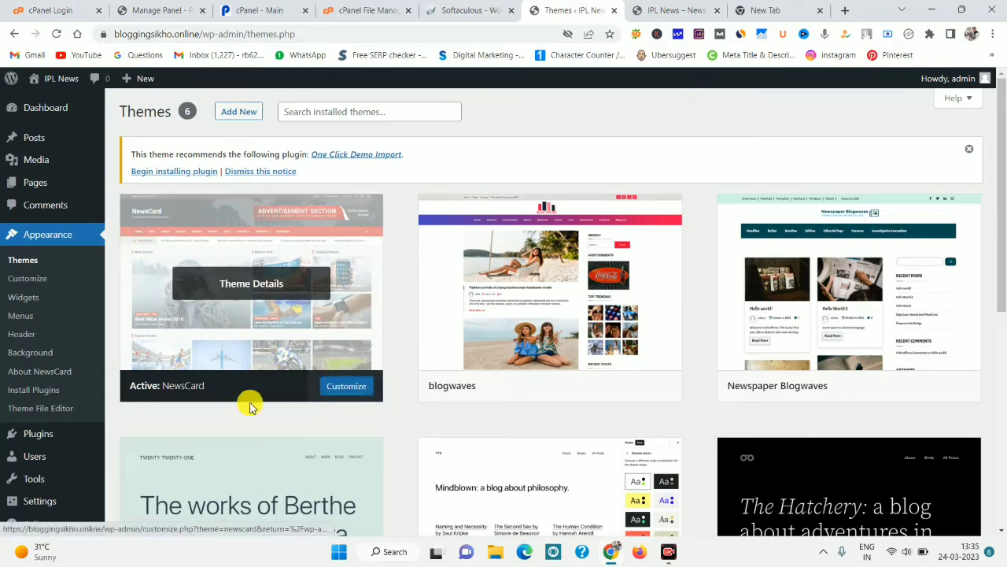
Check the empty installed-plugins list, then go to Plugins > Add New.
{"action": "mouse_move", "coordinate": [54, 438]}
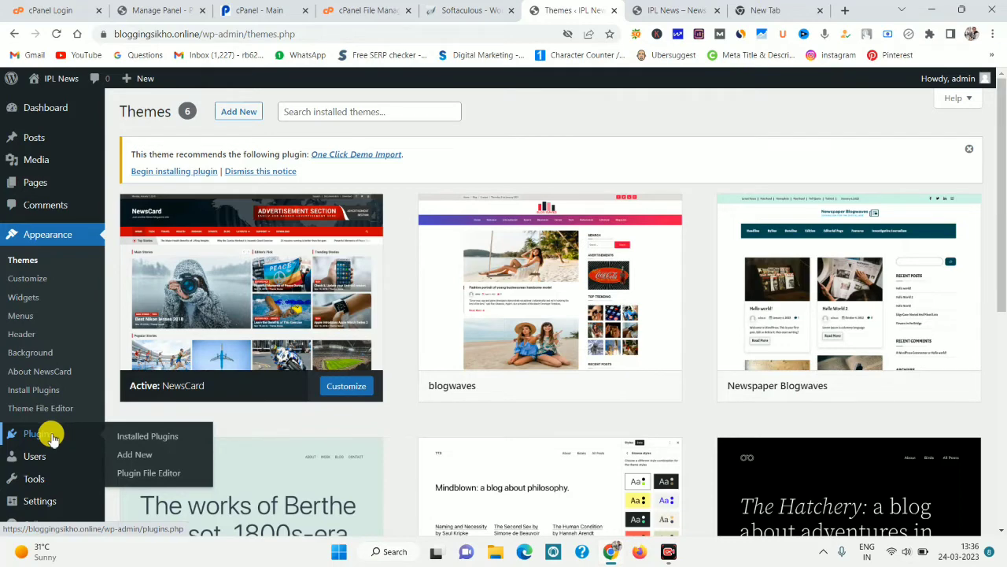
{"action": "left_click", "coordinate": [51, 436]}
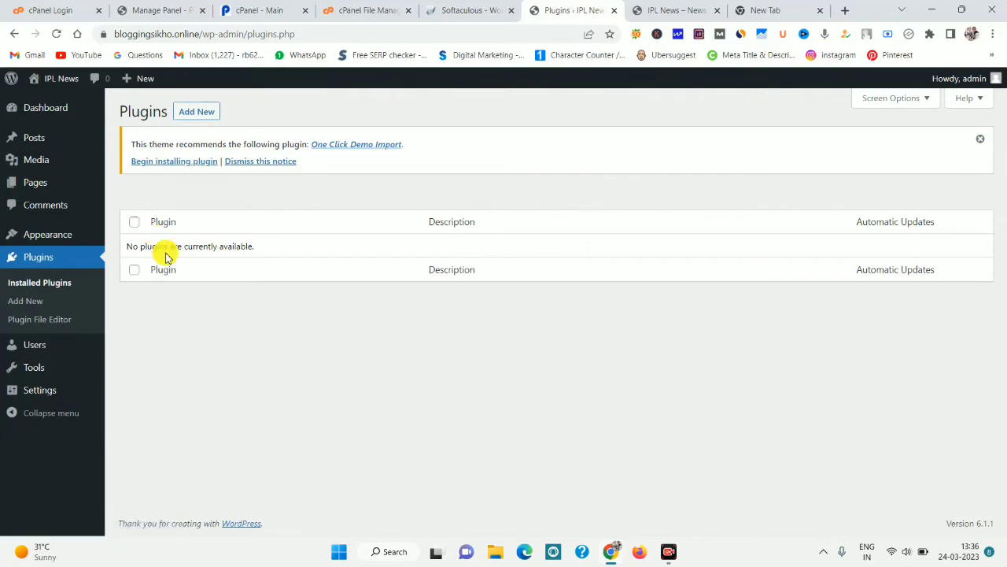
{"action": "left_click_drag", "start_coordinate": [128, 244], "coordinate": [105, 247]}
{"action": "left_click", "coordinate": [169, 245]}
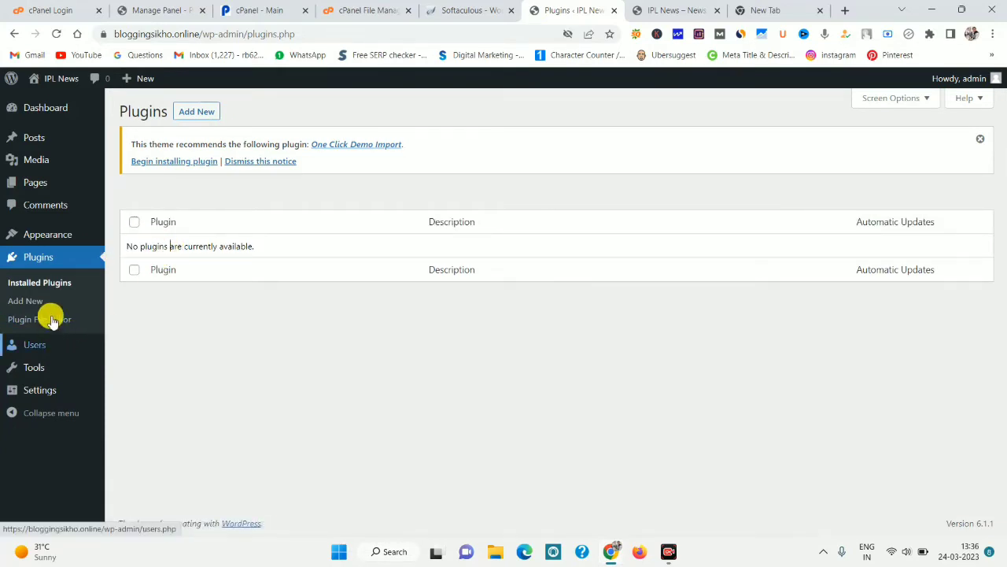
{"action": "left_click", "coordinate": [32, 304]}
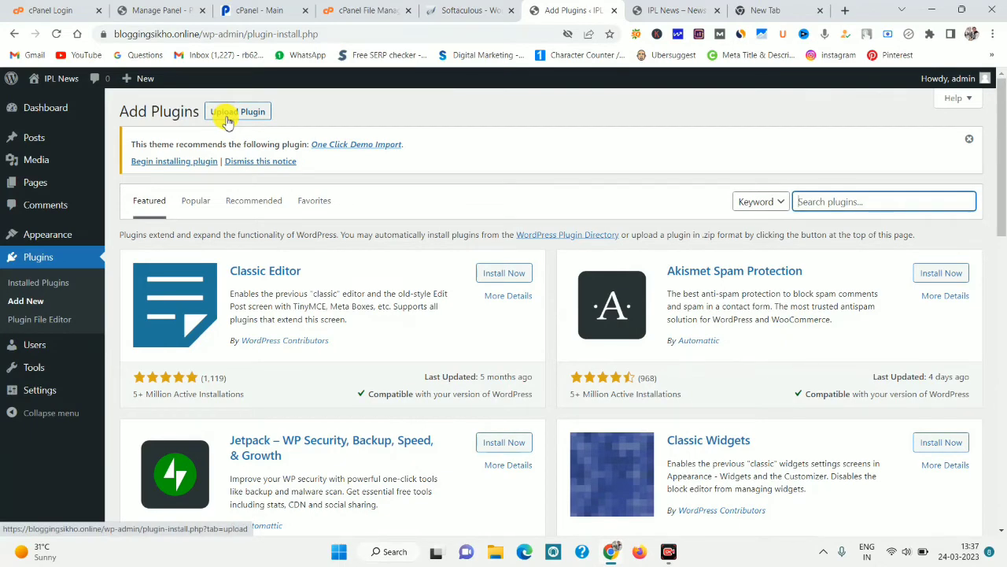
Upload wp-automatic_v3.55.4.zip through Upload Plugin and install it.
{"action": "left_click", "coordinate": [228, 117]}
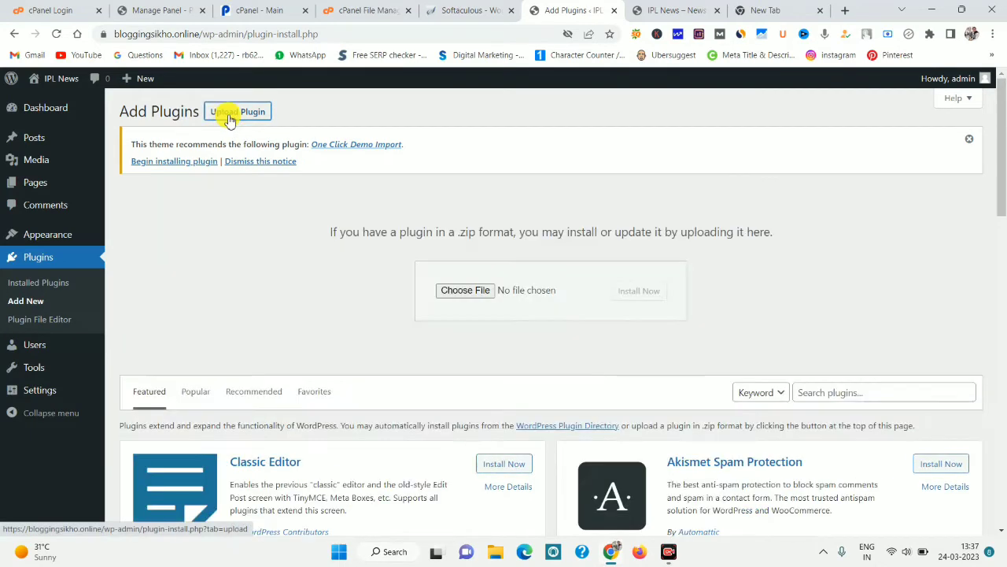
{"action": "left_click", "coordinate": [468, 293]}
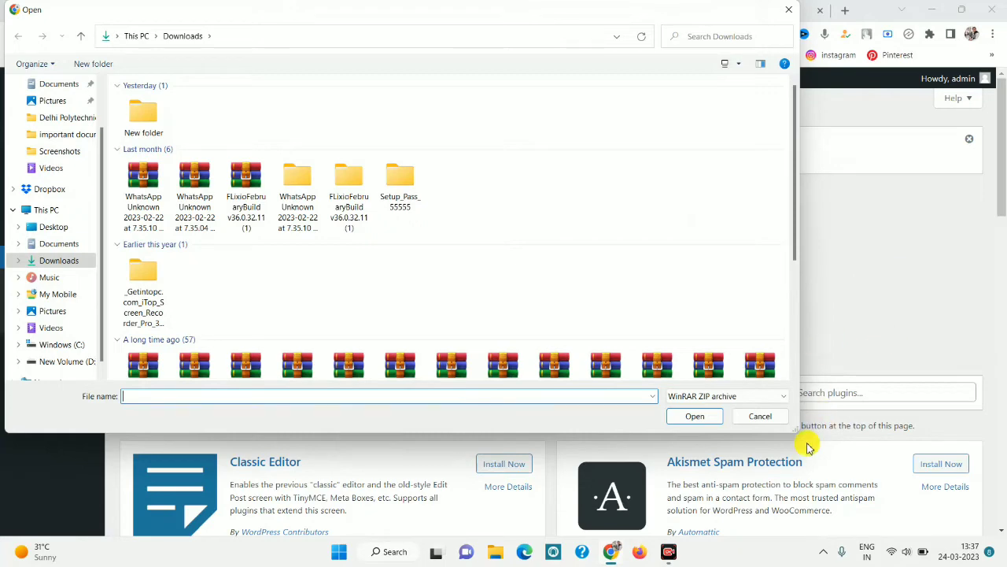
{"action": "left_click", "coordinate": [724, 396]}
{"action": "left_click", "coordinate": [716, 420]}
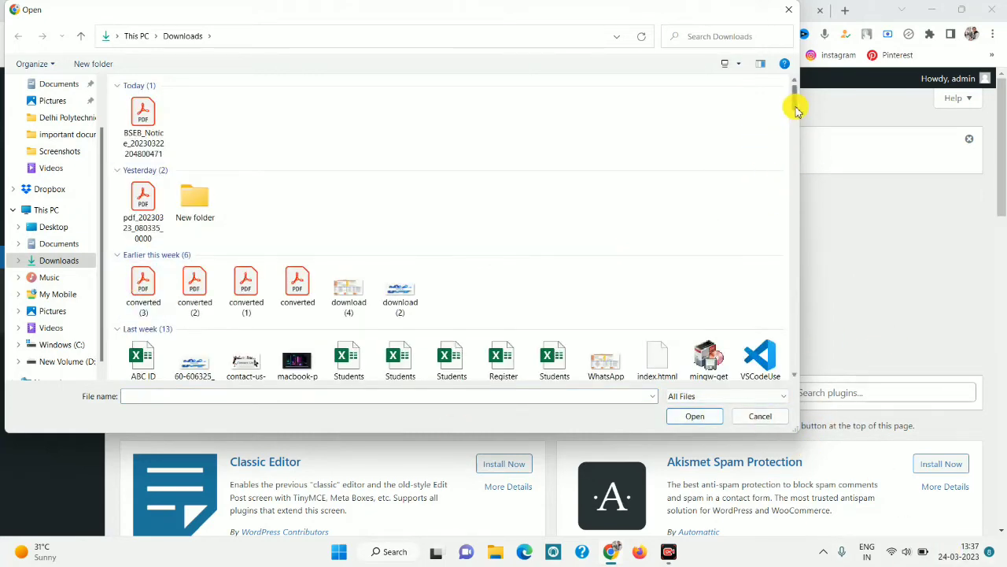
{"action": "scroll", "coordinate": [793, 111], "scroll_direction": "down", "scroll_amount": 2}
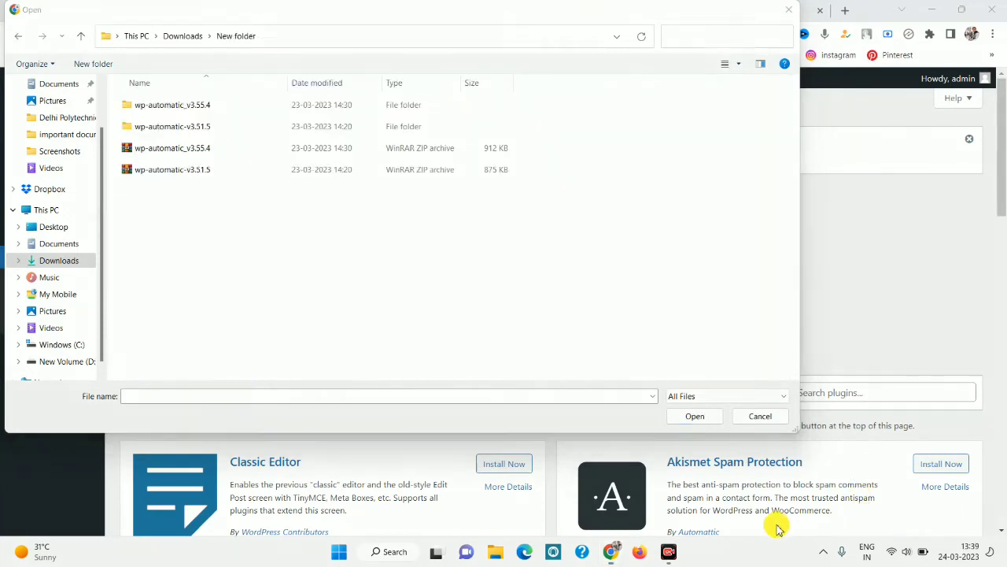
{"action": "mouse_move", "coordinate": [103, 139]}
{"action": "left_mouse_down"}
{"action": "mouse_move", "coordinate": [371, 171]}
{"action": "mouse_move", "coordinate": [531, 164]}
{"action": "left_mouse_up"}
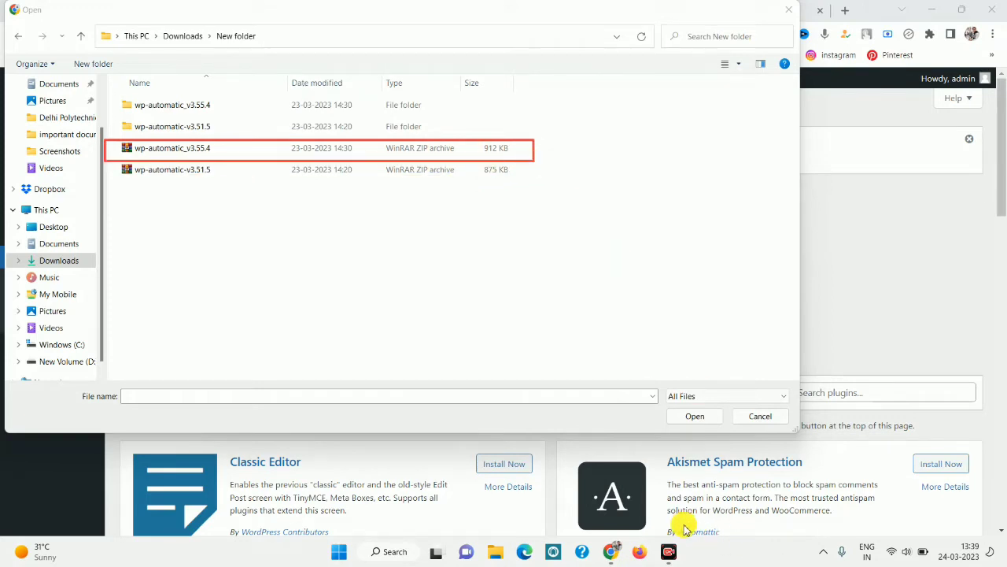
{"action": "left_click", "coordinate": [189, 149]}
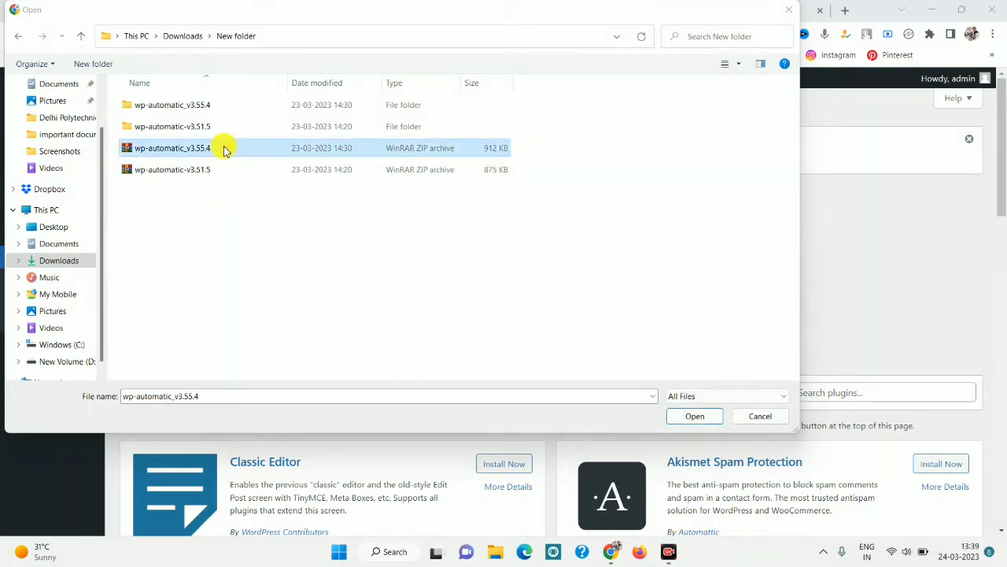
{"action": "left_click", "coordinate": [695, 417]}
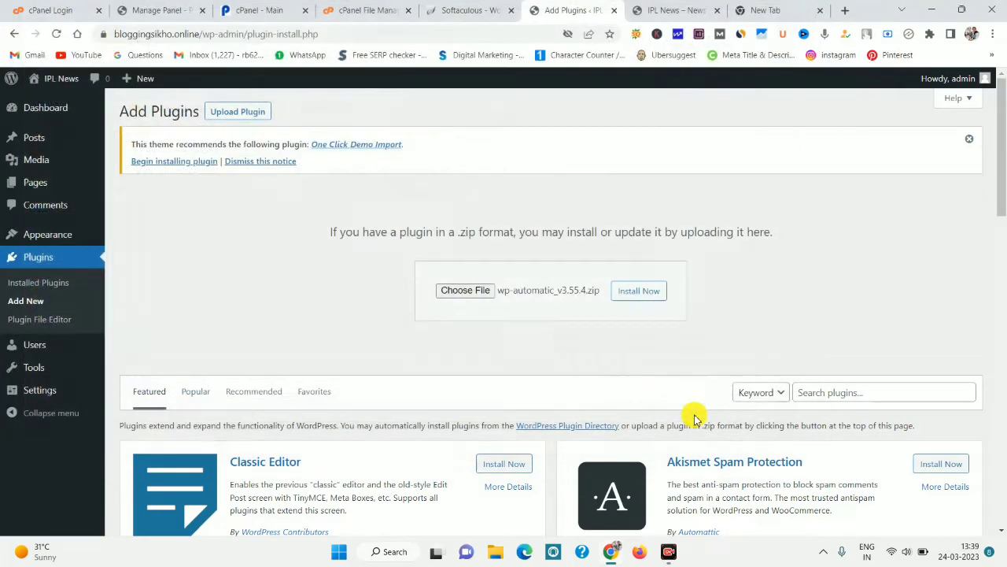
{"action": "left_click", "coordinate": [658, 291]}
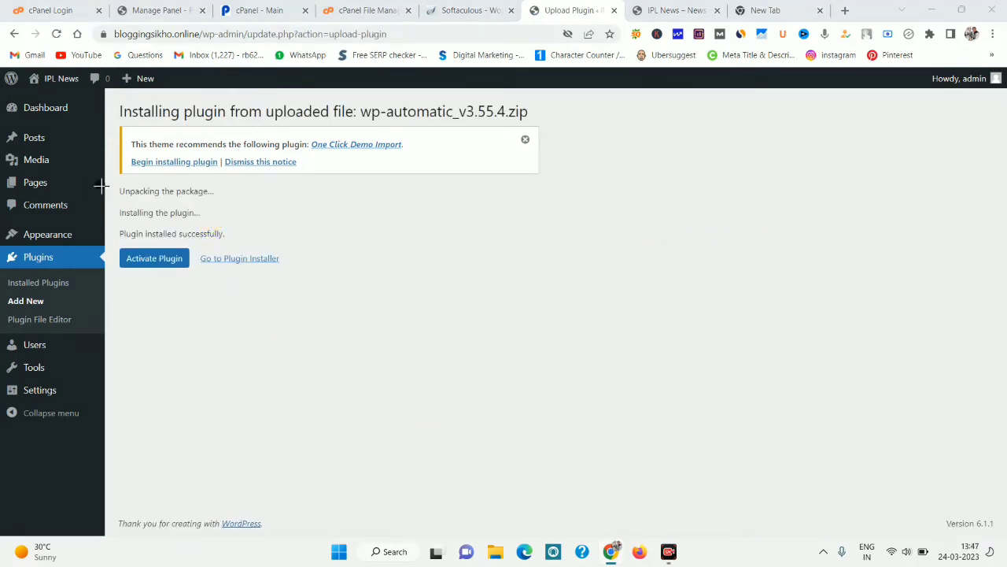
Activate the Wordpress Automatic Plugin 3.55.4 so it shows as active in the Plugins list.
{"action": "left_click_drag", "start_coordinate": [100, 185], "coordinate": [333, 310]}
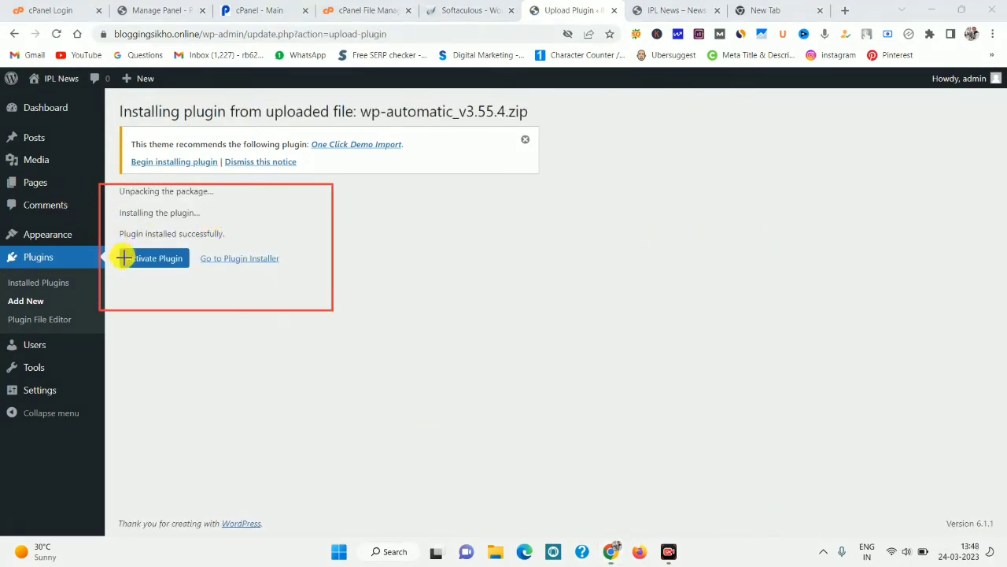
{"action": "mouse_move", "coordinate": [113, 248]}
{"action": "left_mouse_down"}
{"action": "mouse_move", "coordinate": [131, 268]}
{"action": "mouse_move", "coordinate": [194, 286]}
{"action": "left_mouse_up"}
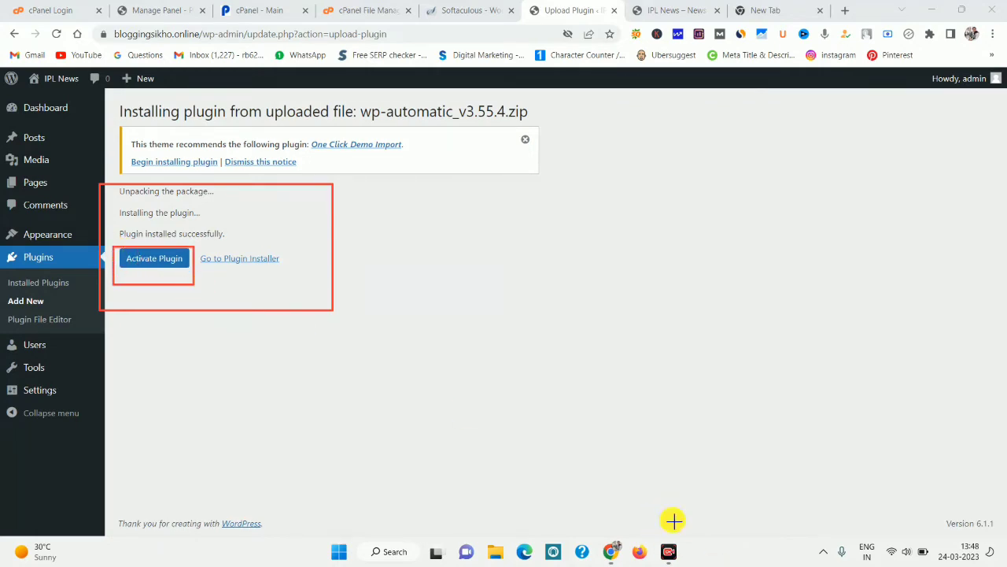
{"action": "left_click", "coordinate": [142, 263]}
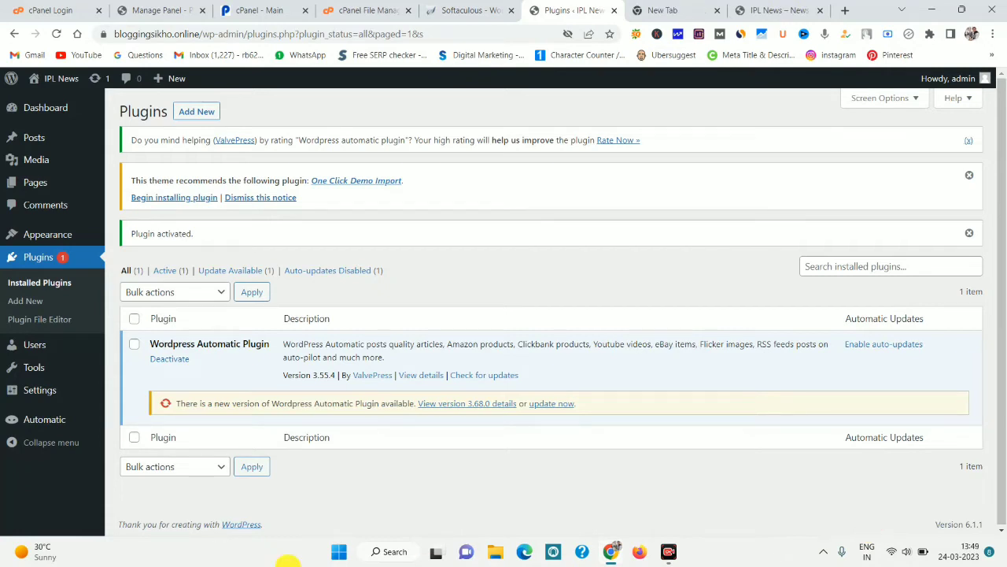
{"action": "mouse_move", "coordinate": [43, 419]}
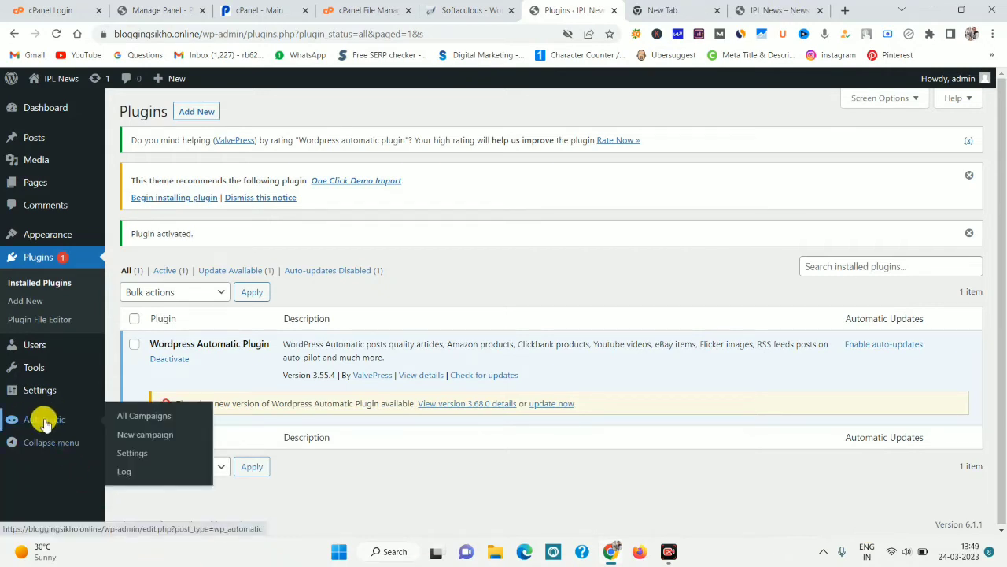
Start a new automatic campaign titled 'cricket' and set its campaign type to Feeds.
{"action": "left_click", "coordinate": [165, 437]}
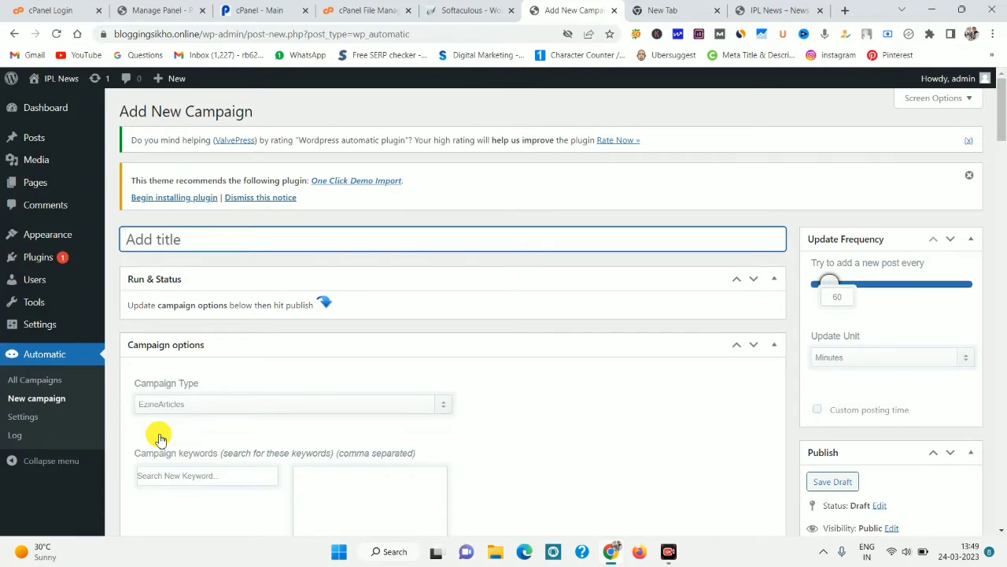
{"action": "type", "text": "ricket"}
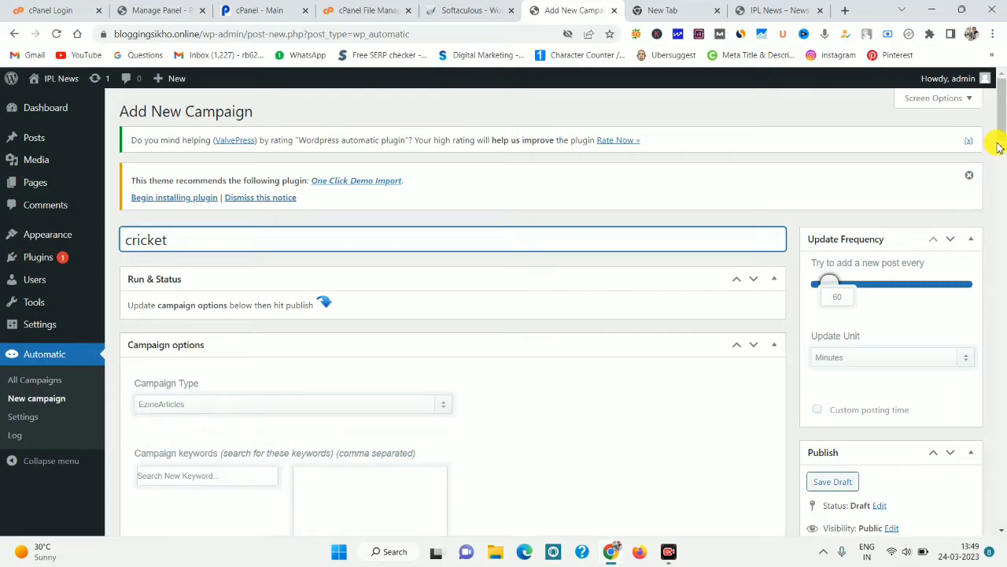
{"action": "left_click_drag", "start_coordinate": [998, 142], "coordinate": [1004, 157]}
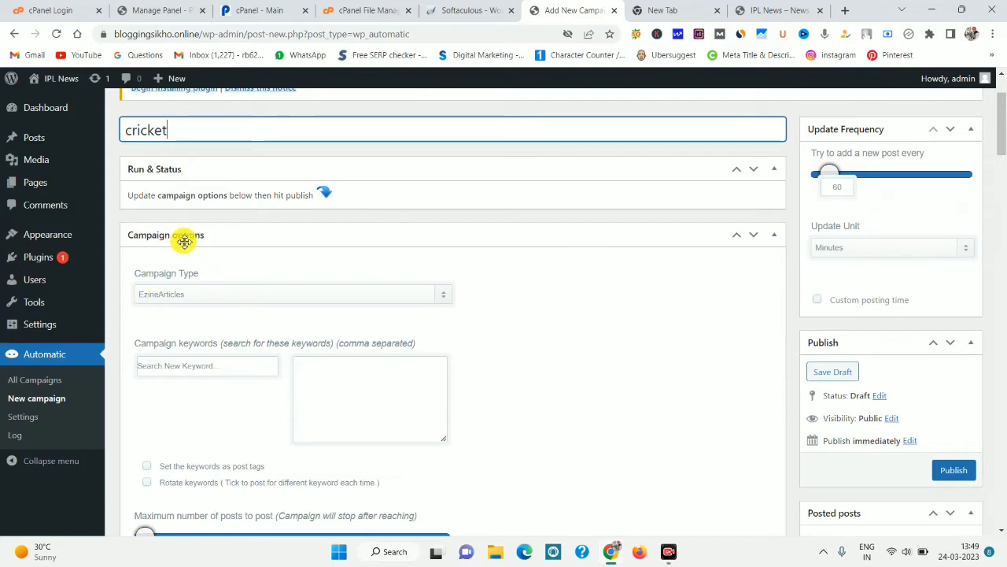
{"action": "left_click", "coordinate": [189, 295]}
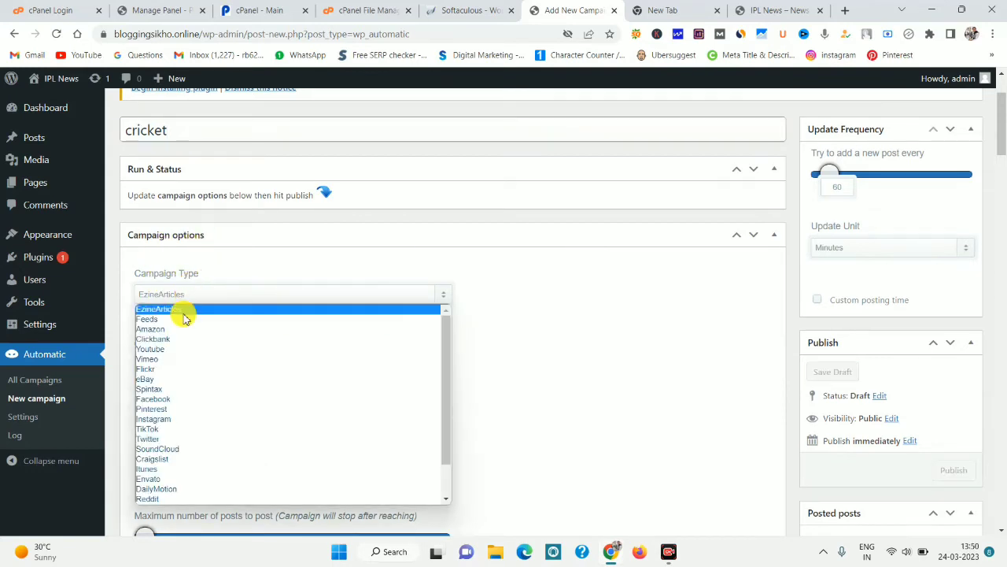
{"action": "left_click", "coordinate": [182, 318]}
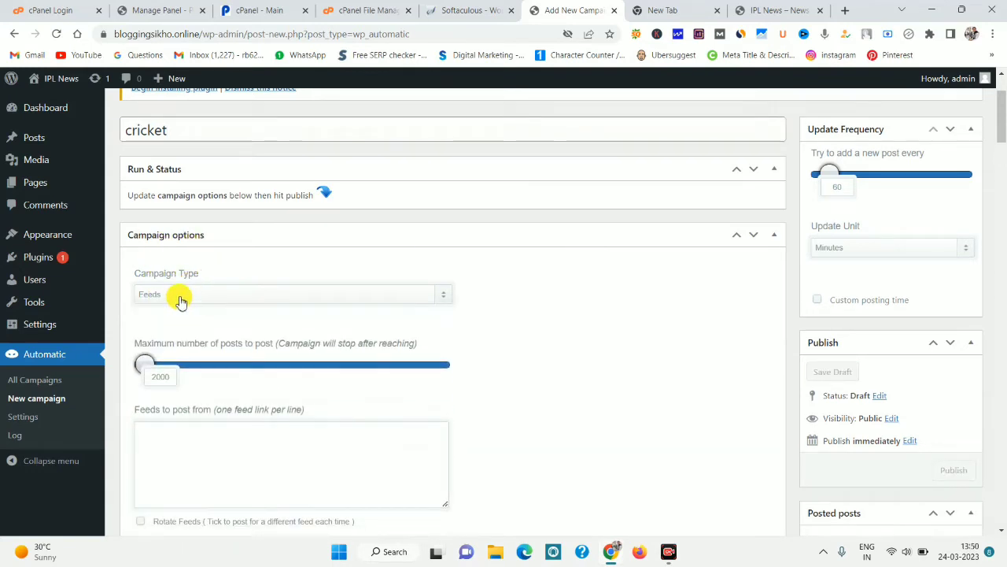
{"action": "left_click", "coordinate": [180, 297]}
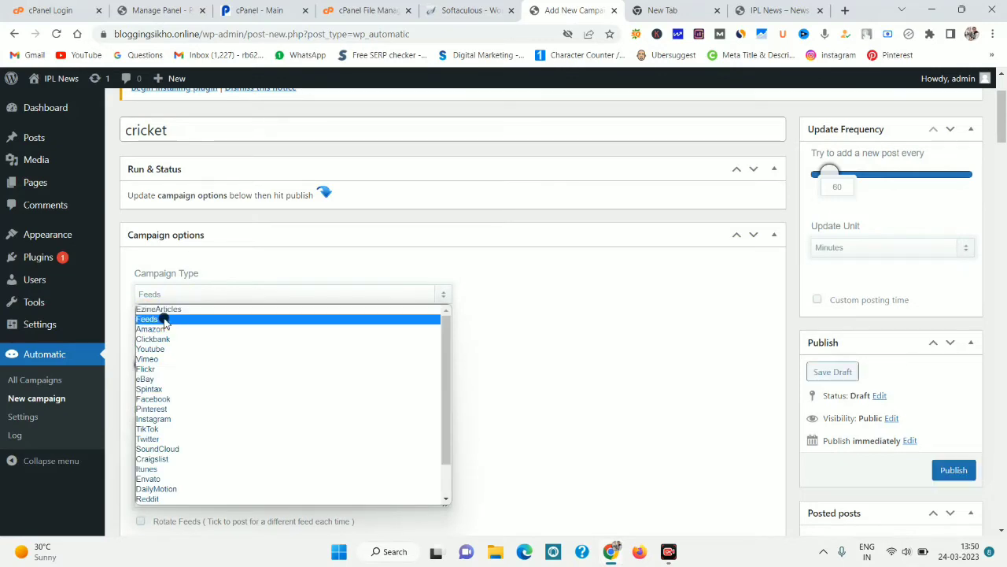
{"action": "left_click", "coordinate": [163, 320]}
Set the campaign's maximum number of posts to 1000.
{"action": "scroll", "coordinate": [870, 526], "scroll_direction": "down", "scroll_amount": 2}
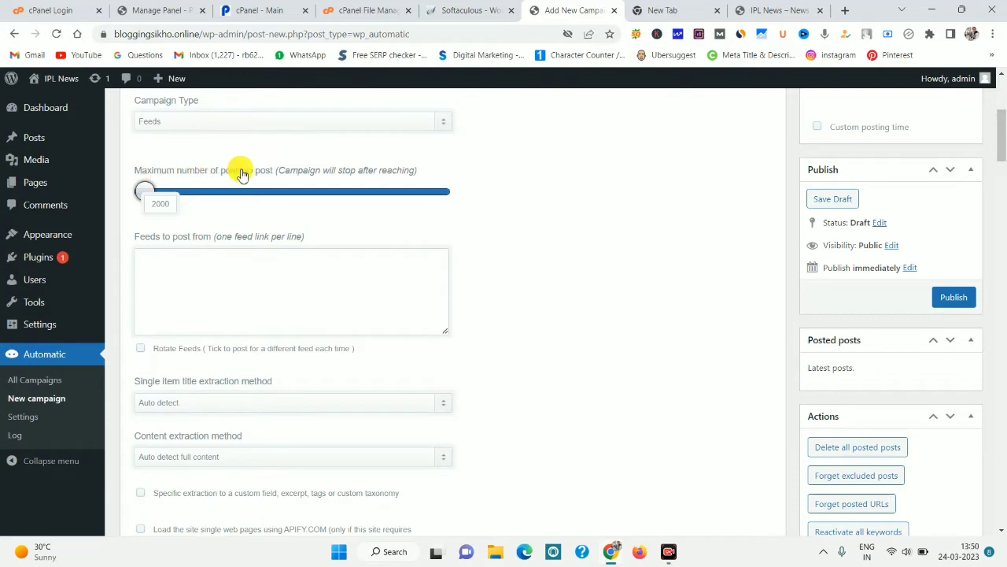
{"action": "left_click", "coordinate": [159, 202]}
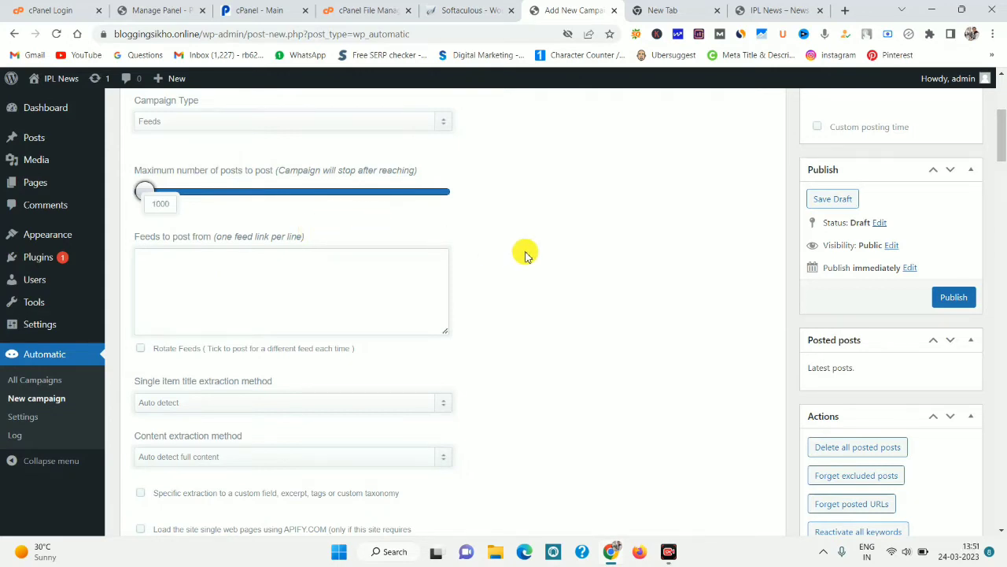
{"action": "type", "text": "1"}
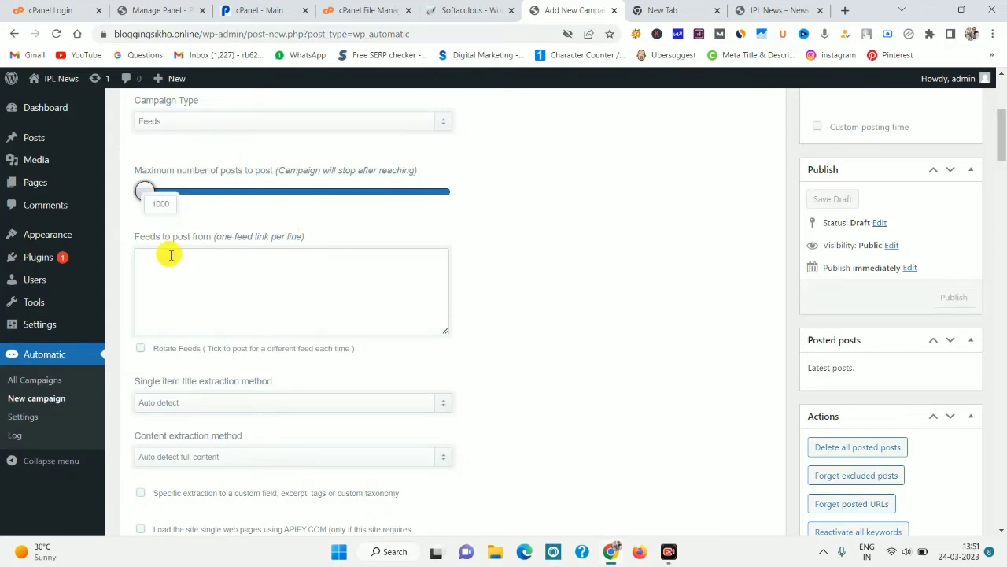
{"action": "left_click_drag", "start_coordinate": [150, 241], "coordinate": [265, 236]}
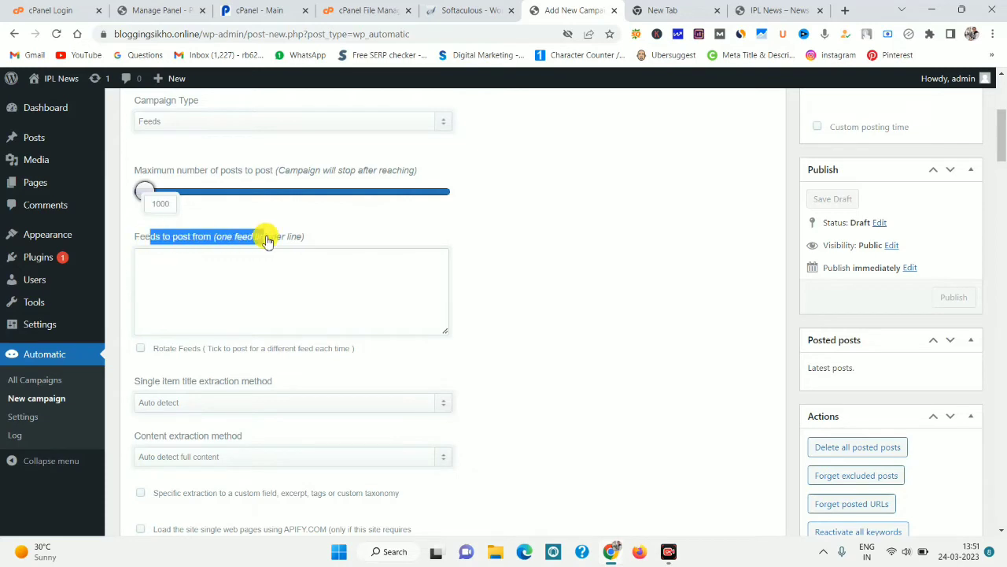
{"action": "left_click", "coordinate": [344, 229]}
{"action": "left_click", "coordinate": [652, 11]}
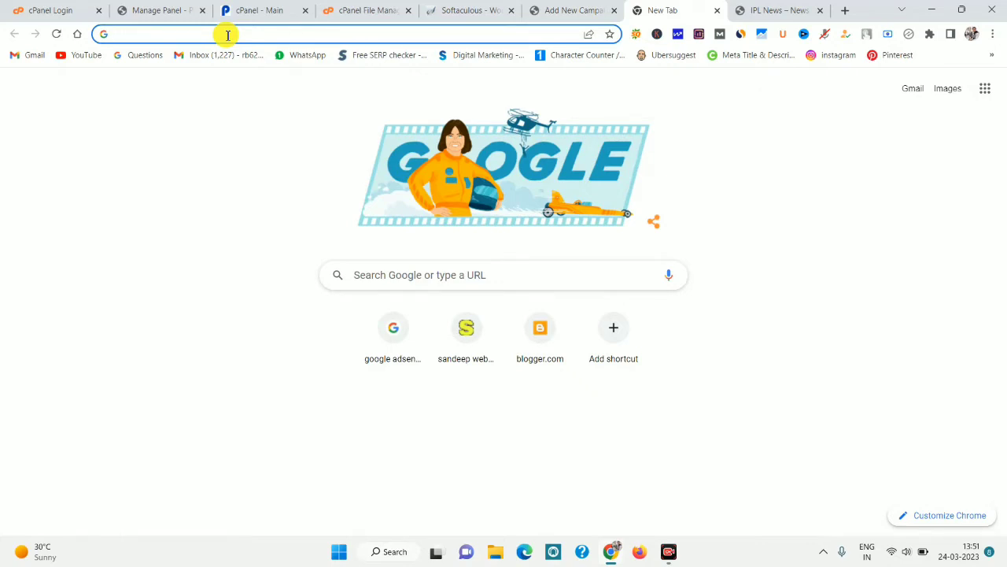
Search 'times of india rss feed' and open the Times of India Cricket RSS feed.
{"action": "type", "text": "time"}
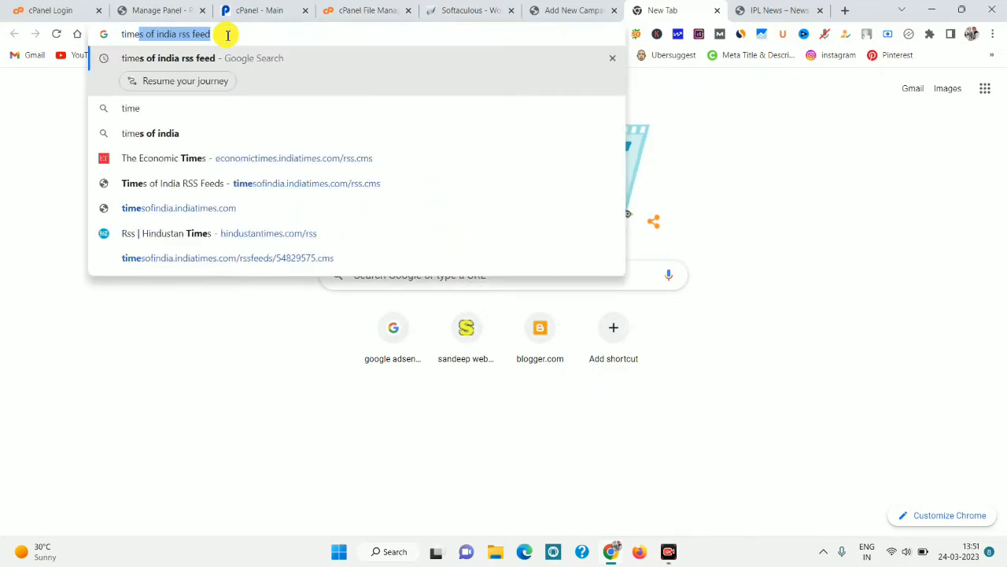
{"action": "key", "text": "Right"}
{"action": "key", "text": "Return"}
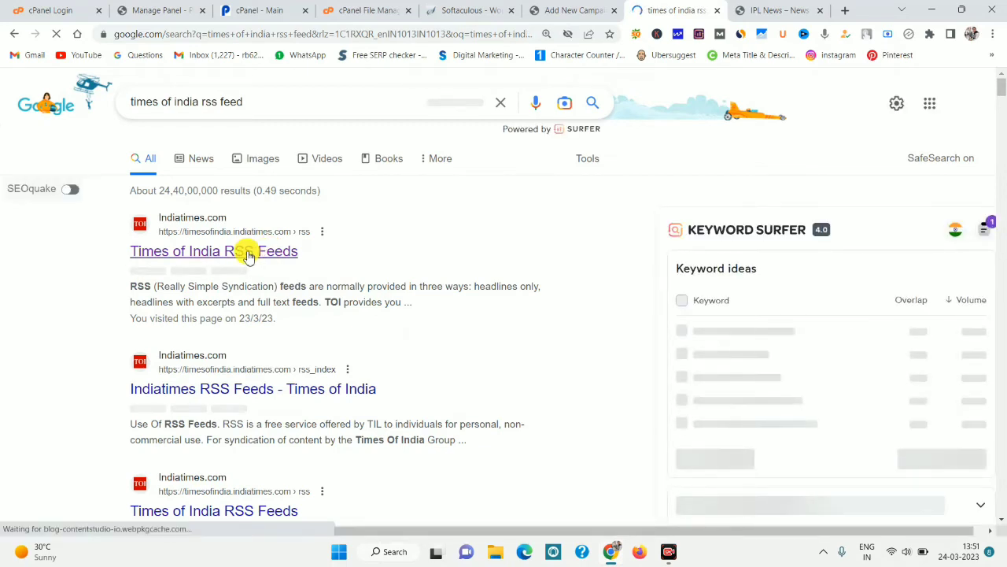
{"action": "left_click", "coordinate": [248, 255]}
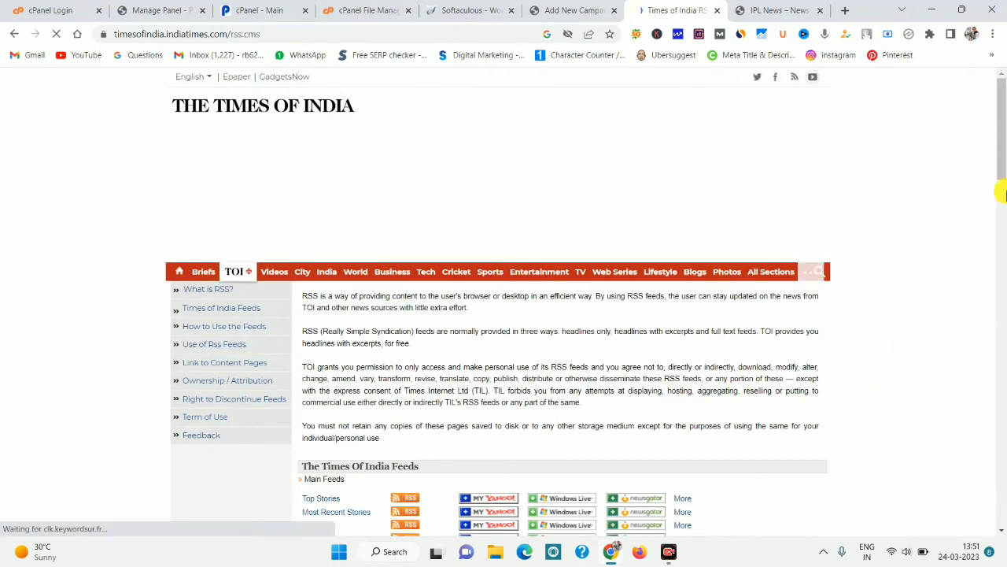
{"action": "left_click_drag", "start_coordinate": [996, 149], "coordinate": [984, 218]}
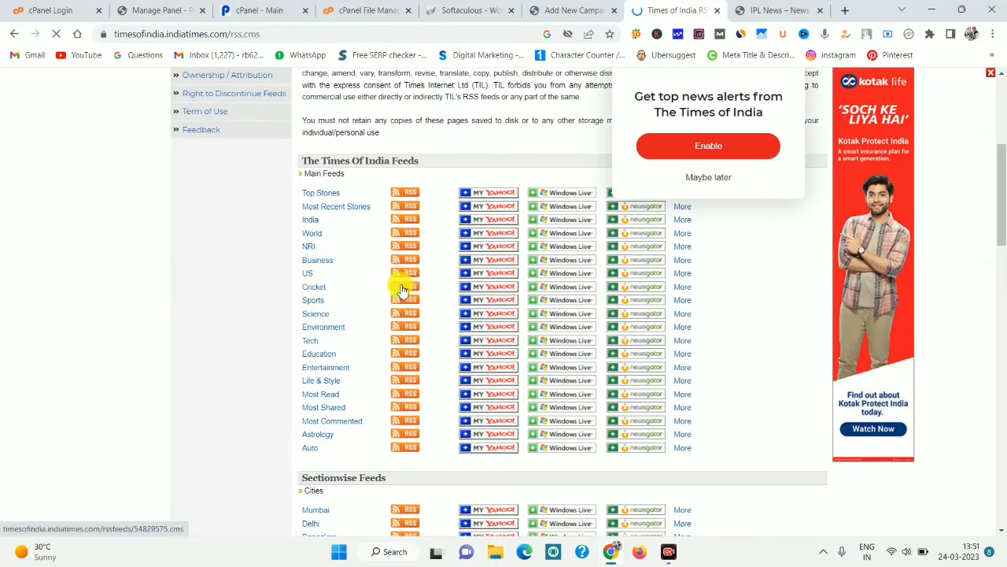
{"action": "left_click", "coordinate": [315, 286]}
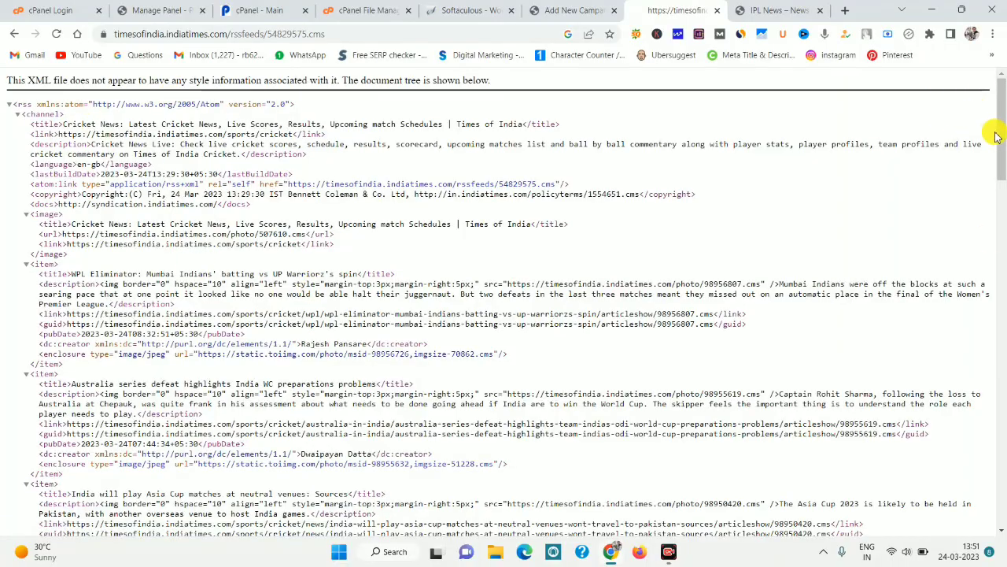
{"action": "left_click_drag", "start_coordinate": [998, 132], "coordinate": [1000, 79]}
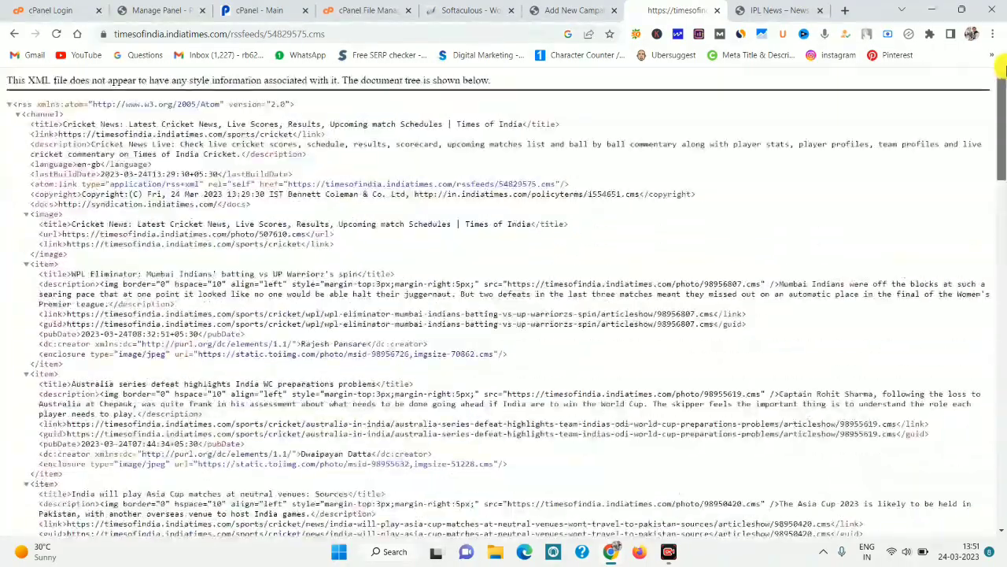
Copy the Cricket feed URL and paste it into the campaign's Feeds to post from box.
{"action": "left_click", "coordinate": [309, 34]}
{"action": "right_click", "coordinate": [309, 33]}
{"action": "left_click", "coordinate": [340, 129]}
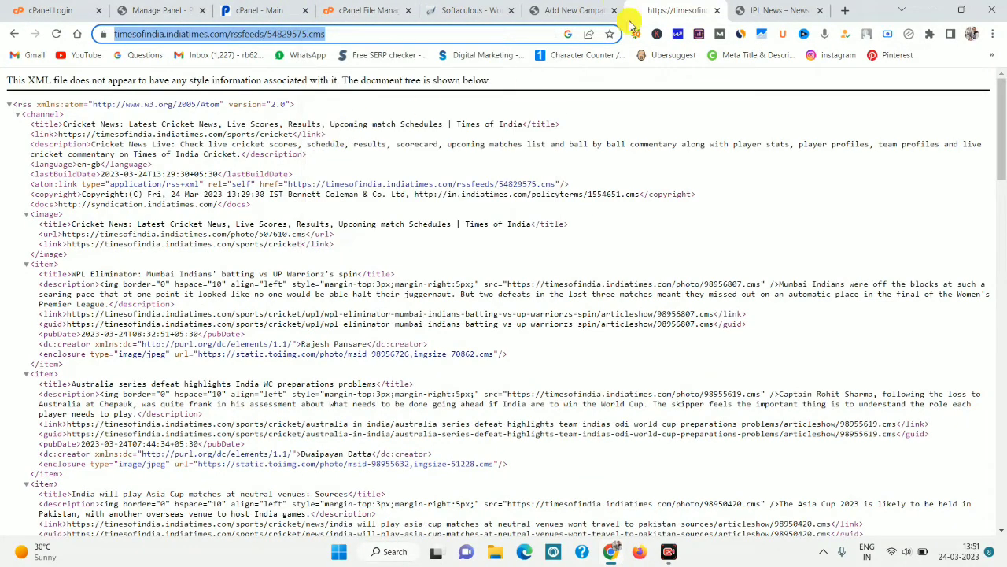
{"action": "left_click", "coordinate": [578, 10]}
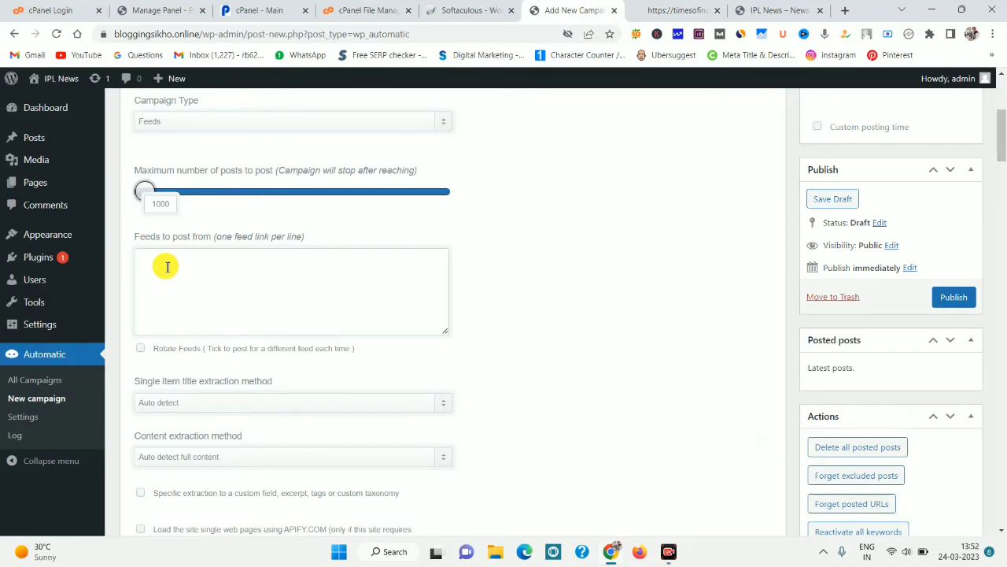
{"action": "left_click", "coordinate": [167, 267]}
{"action": "key", "text": "ctrl+v"}
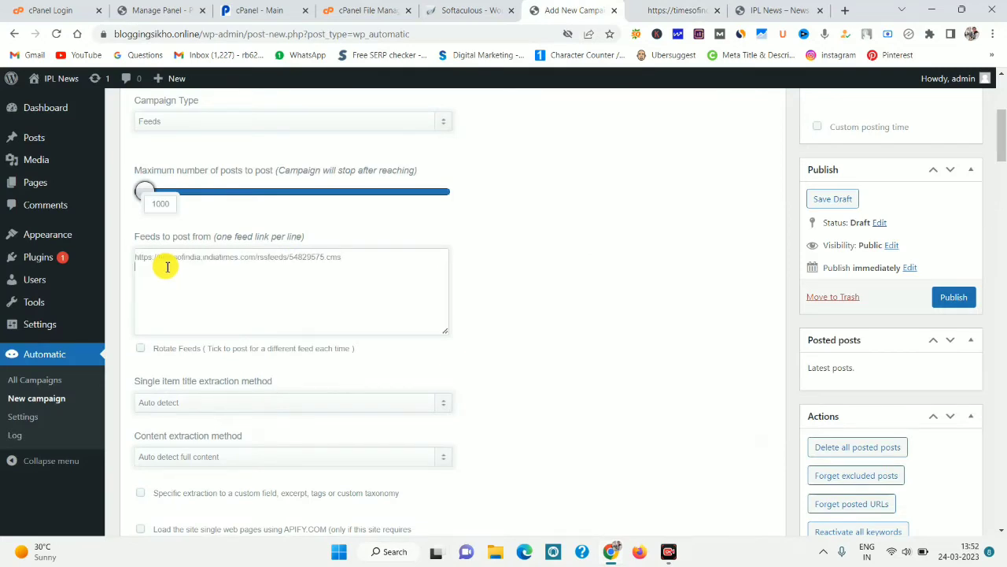
Go back to the search results and locate the Hindustan Times cricket videos RSS feed.
{"action": "left_click", "coordinate": [704, 9]}
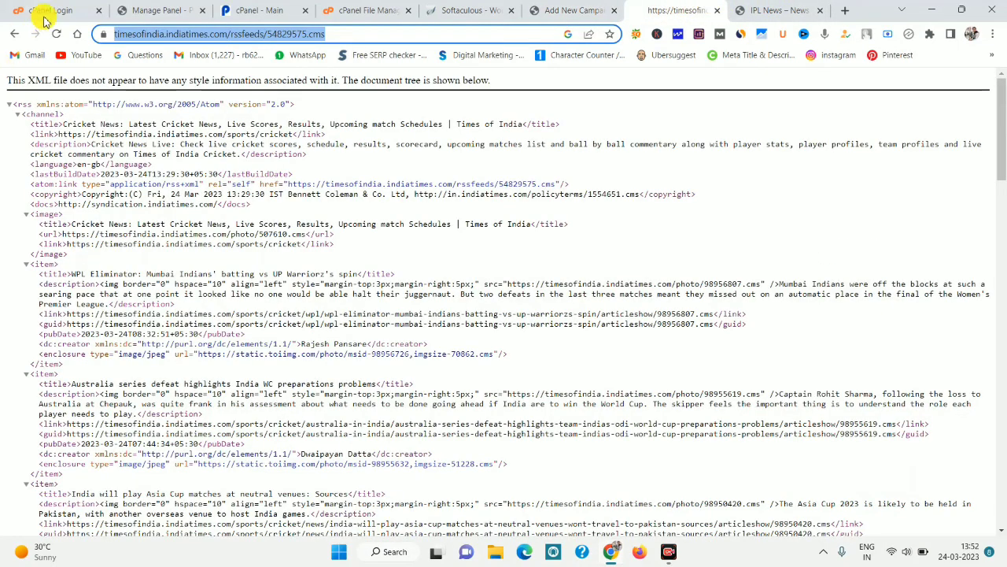
{"action": "left_click", "coordinate": [14, 34]}
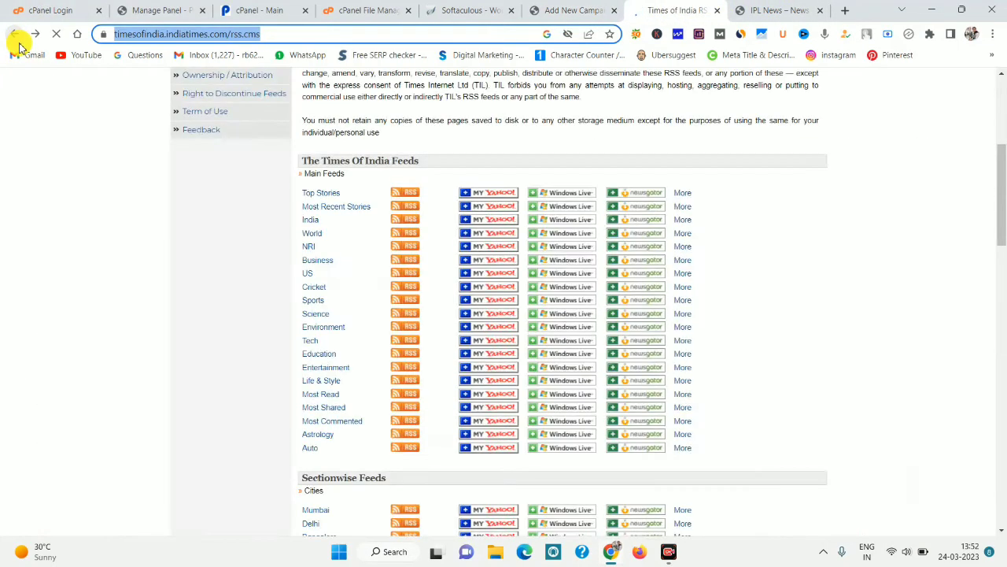
{"action": "left_click", "coordinate": [15, 33]}
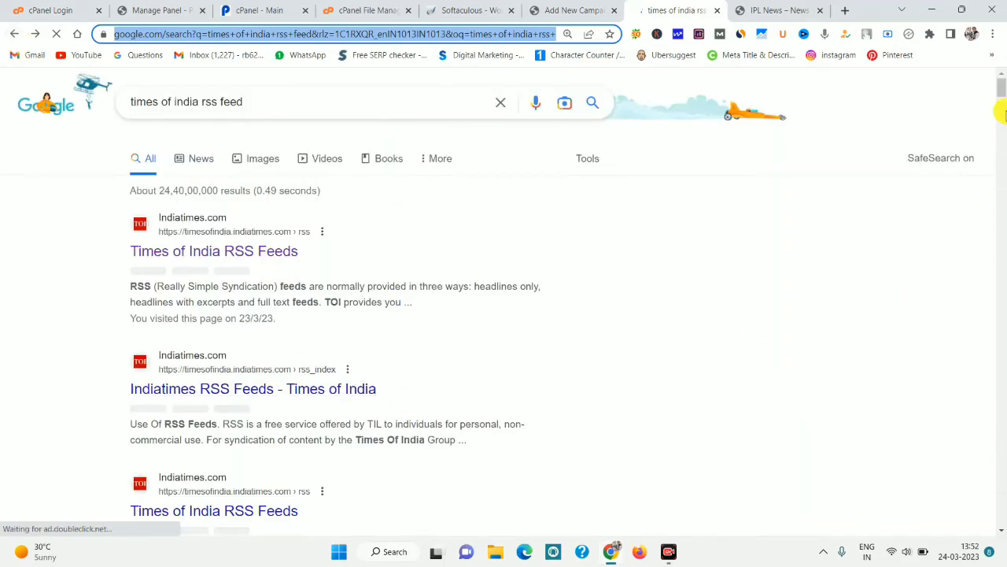
{"action": "left_click_drag", "start_coordinate": [1000, 86], "coordinate": [1002, 106]}
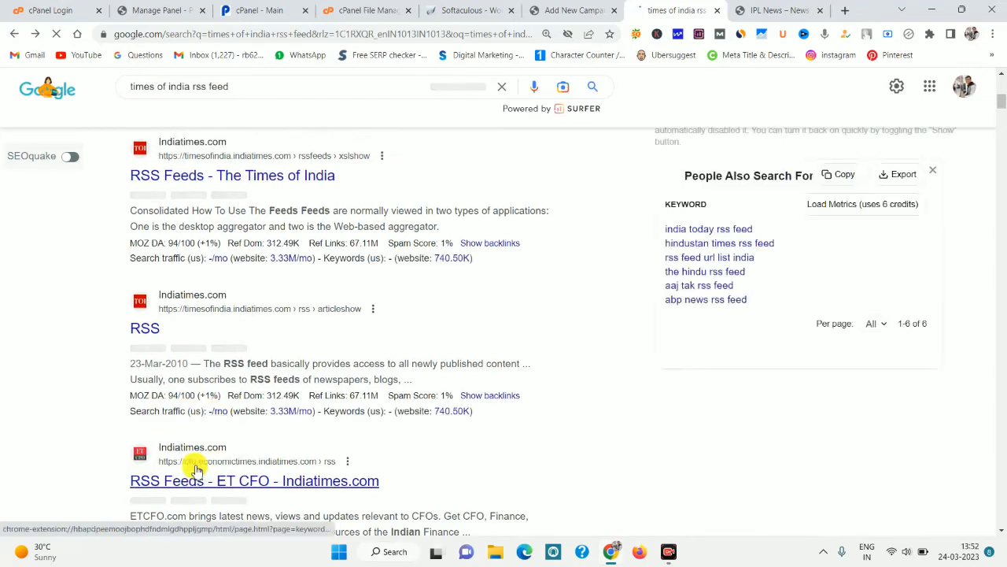
{"action": "left_click_drag", "start_coordinate": [1000, 100], "coordinate": [996, 113]}
{"action": "scroll", "coordinate": [117, 438], "scroll_direction": "down", "scroll_amount": 2}
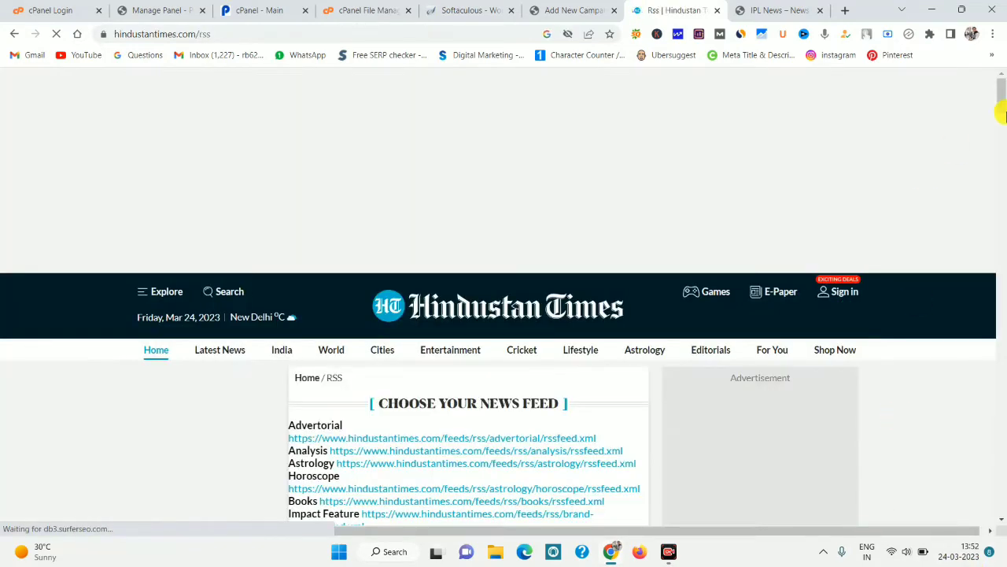
{"action": "left_click_drag", "start_coordinate": [1001, 98], "coordinate": [1000, 120]}
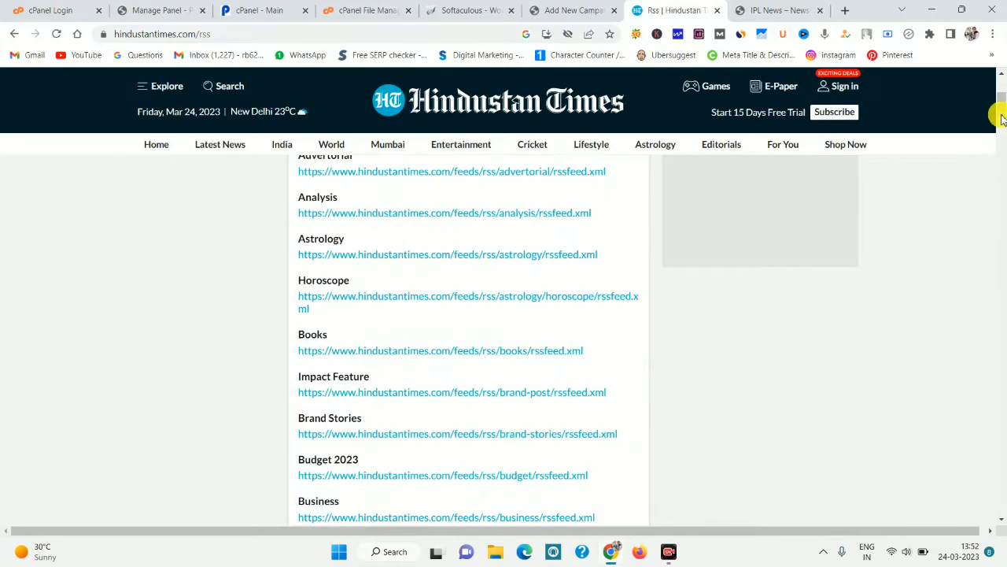
{"action": "left_click_drag", "start_coordinate": [1001, 118], "coordinate": [998, 228]}
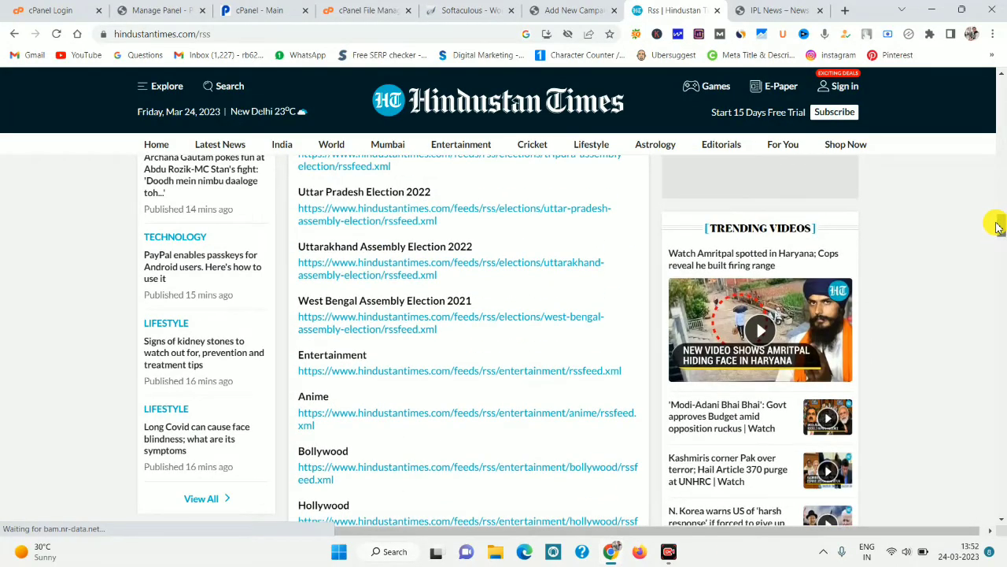
{"action": "scroll", "coordinate": [998, 227], "scroll_direction": "down", "scroll_amount": 5}
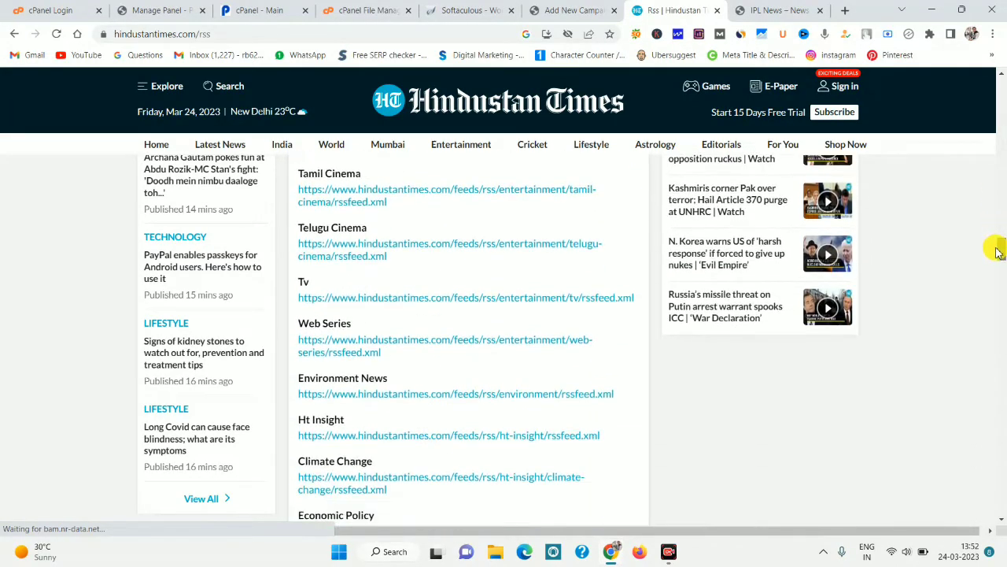
{"action": "left_click_drag", "start_coordinate": [998, 250], "coordinate": [993, 341]}
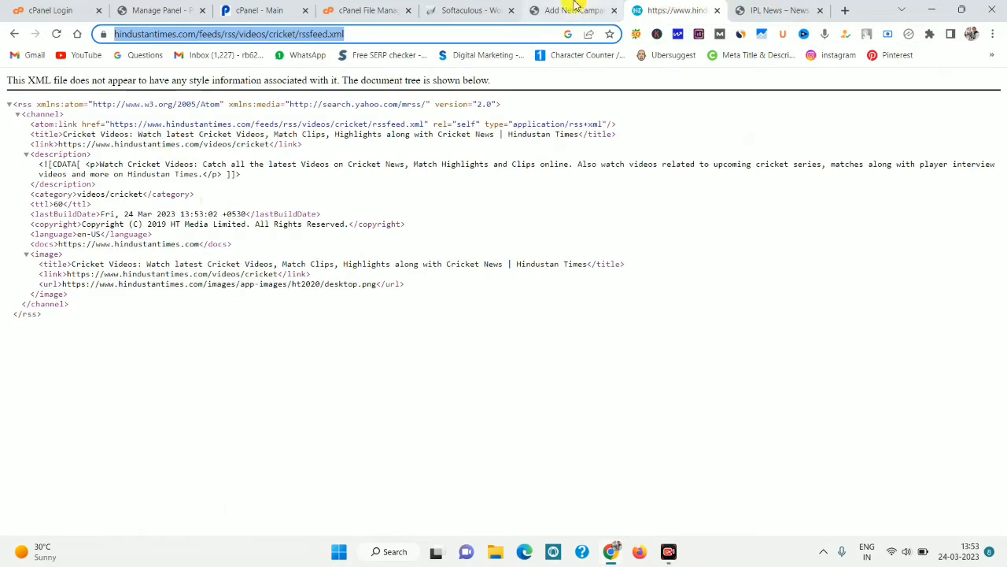
{"action": "left_click", "coordinate": [551, 10]}
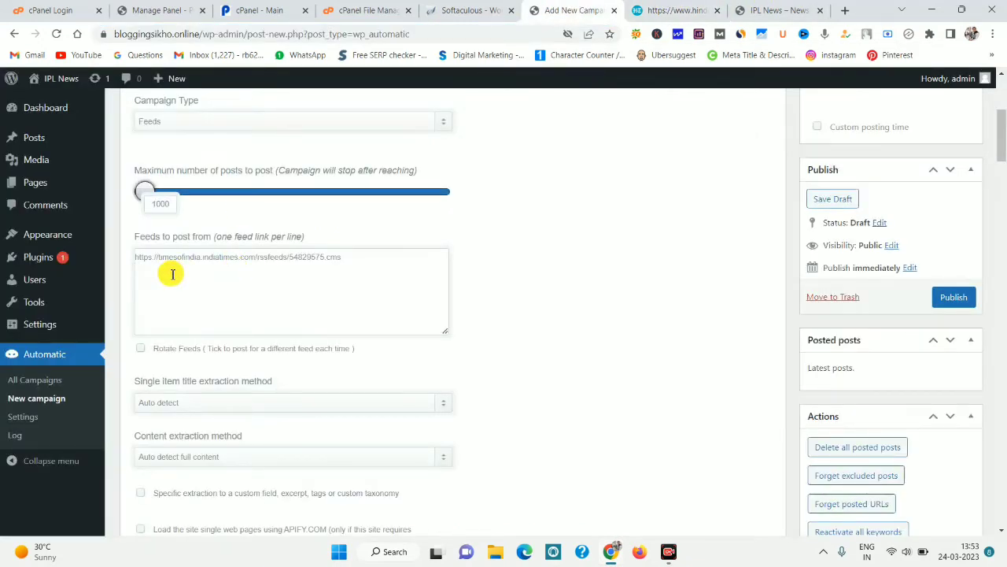
Add the Hindustan Times cricket videos feed as the second line in Feeds to post from.
{"action": "key", "text": "Return"}
{"action": "key", "text": "ctrl+v"}
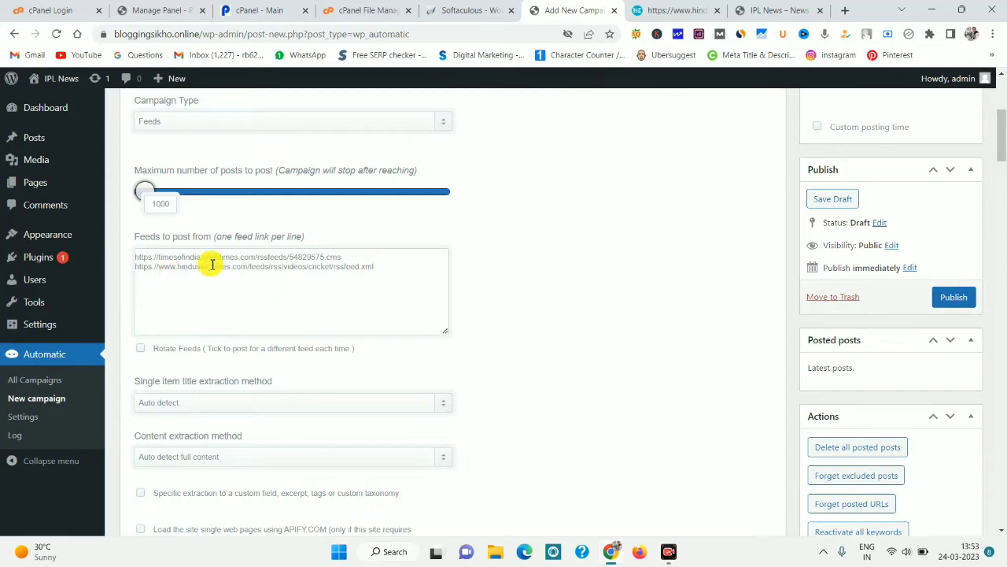
{"action": "left_click", "coordinate": [678, 8]}
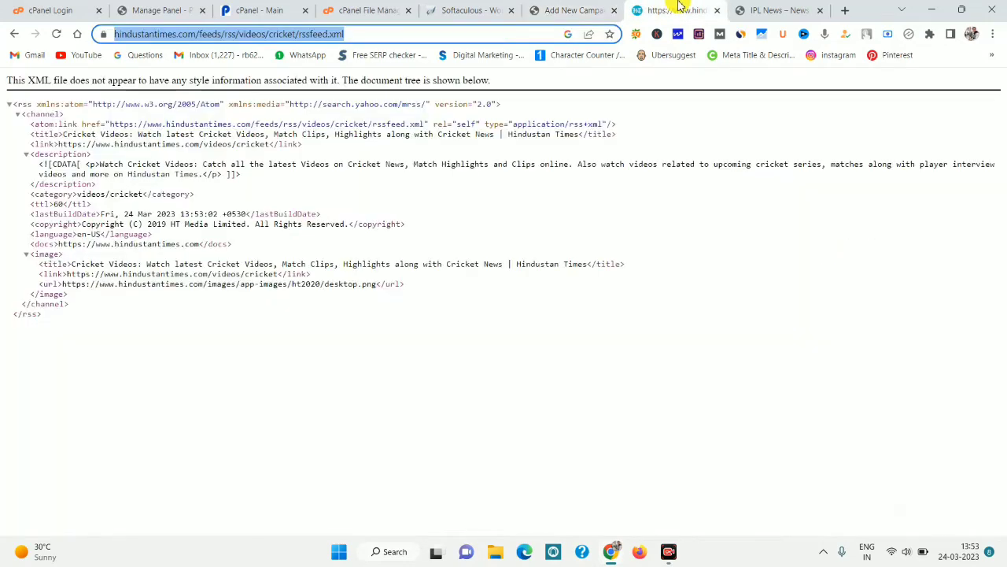
Search 'ndtv rss feed' and copy NDTV's cricket feed URL, feeds.feedburner.com/ndtvsports-cricket.
{"action": "key", "text": "BackSpace"}
{"action": "type", "text": "nd"}
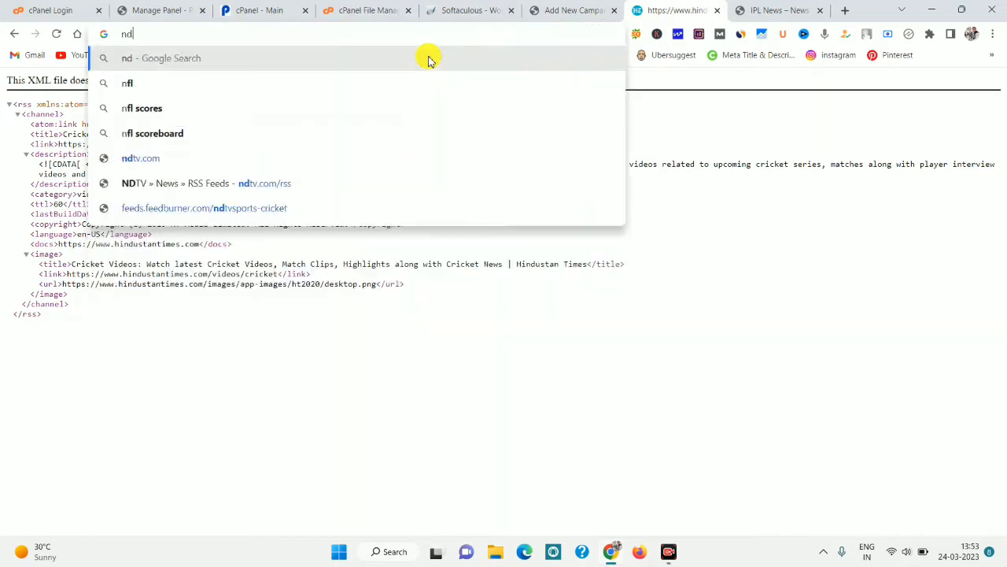
{"action": "type", "text": "tv rss feed"}
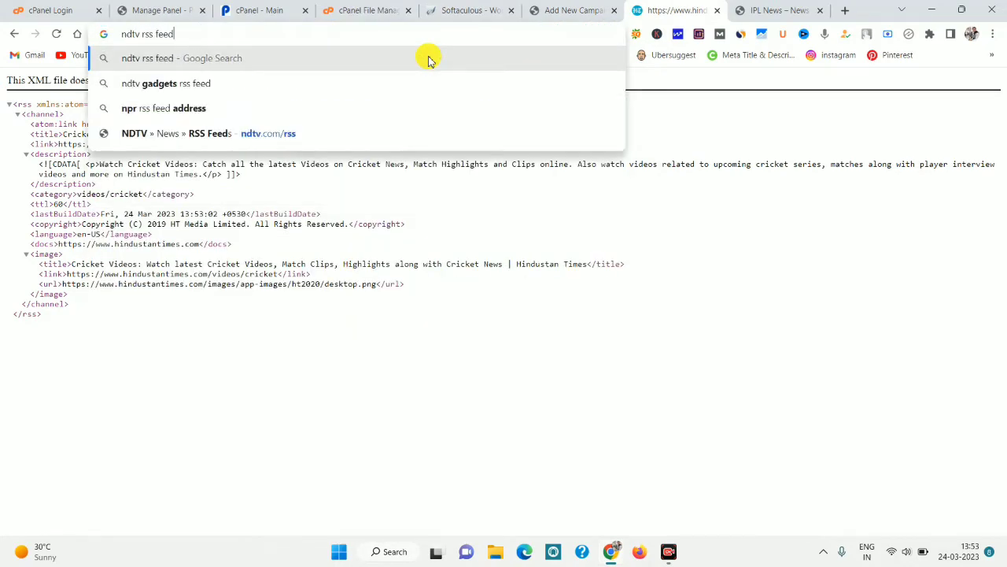
{"action": "key", "text": "Return"}
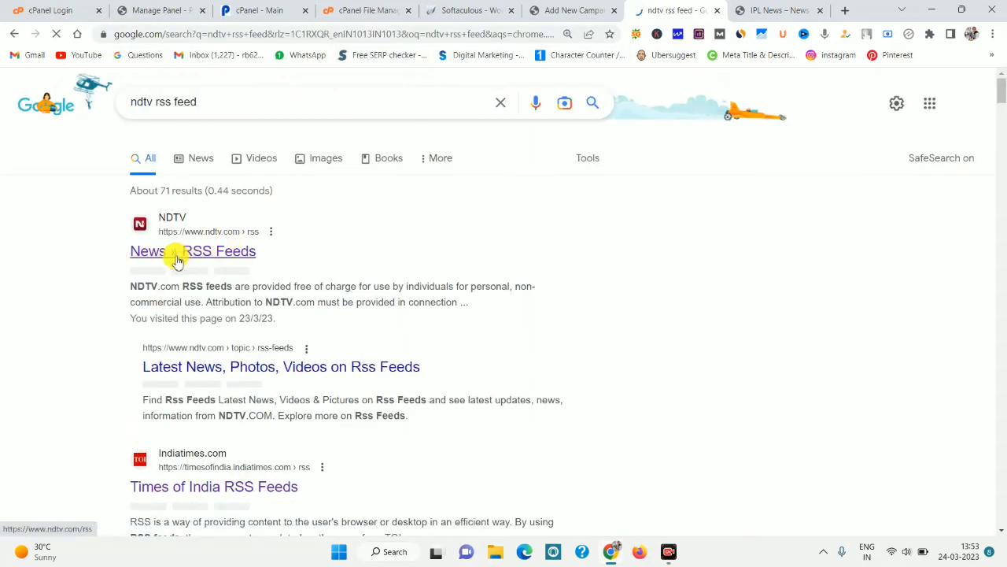
{"action": "left_click", "coordinate": [177, 260]}
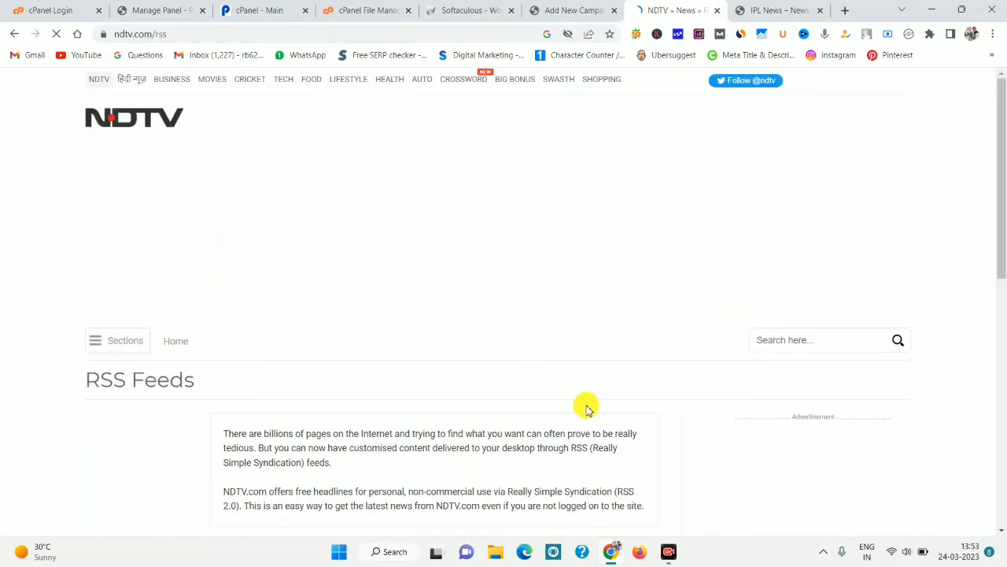
{"action": "left_click_drag", "start_coordinate": [1001, 161], "coordinate": [1000, 280]}
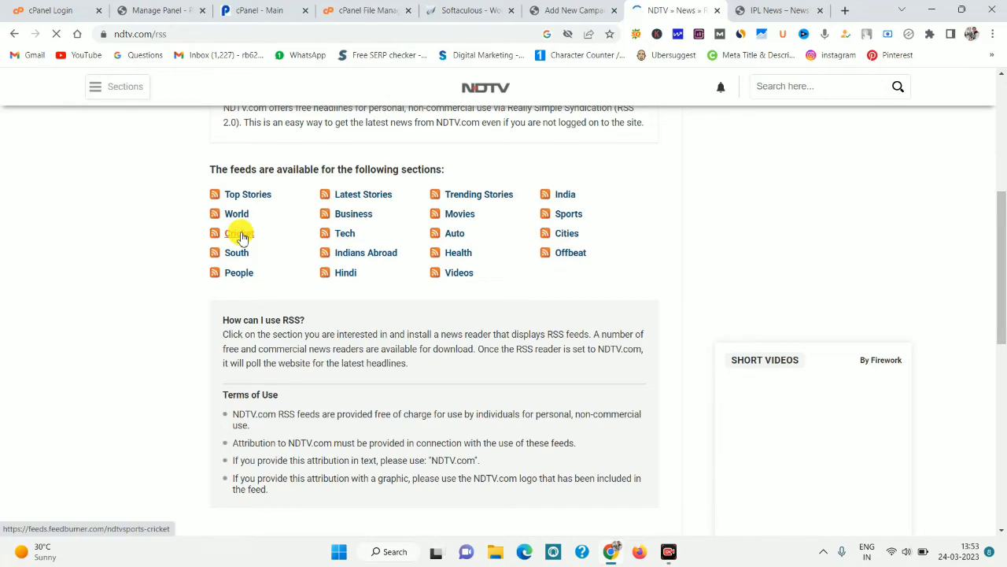
{"action": "left_click", "coordinate": [238, 234]}
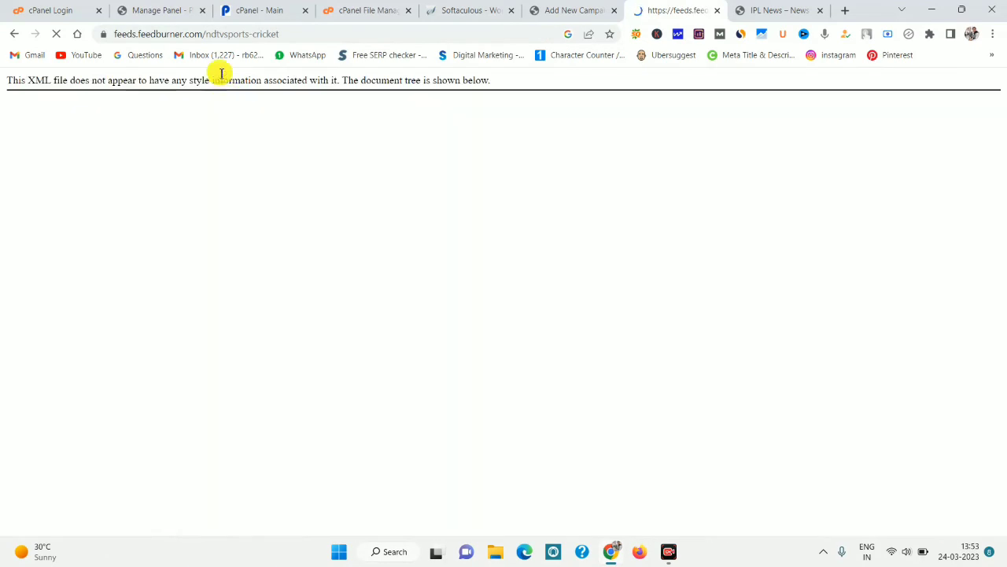
{"action": "left_click", "coordinate": [229, 34]}
{"action": "right_click", "coordinate": [229, 34]}
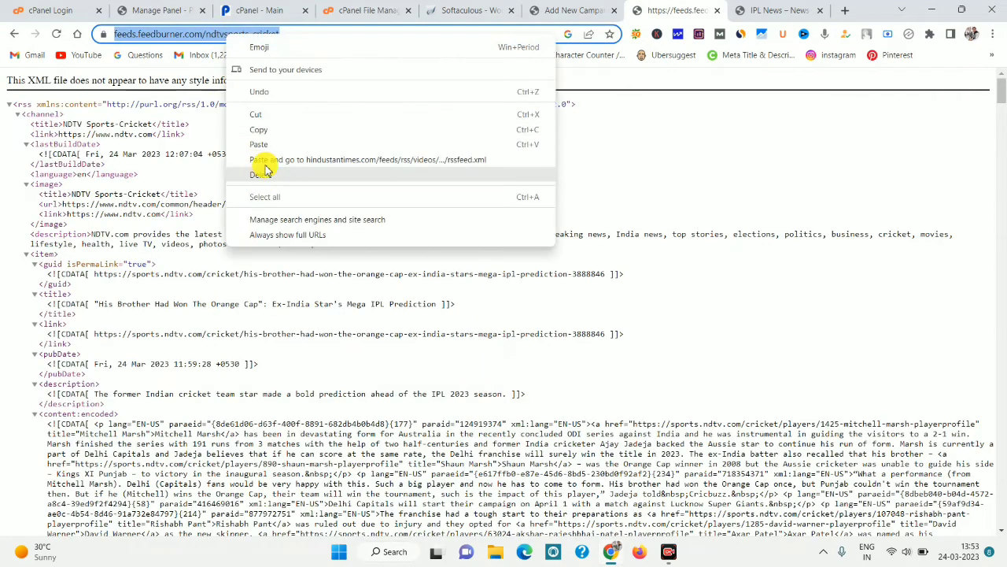
{"action": "left_click", "coordinate": [270, 134]}
{"action": "left_click", "coordinate": [563, 10]}
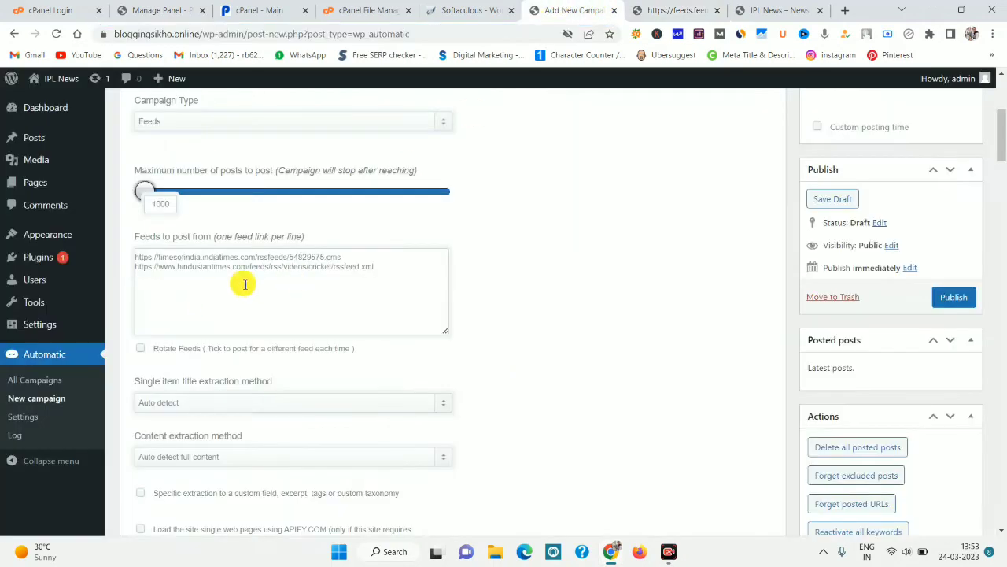
Paste the NDTV cricket feed as the third feed source and tick Rotate Feeds.
{"action": "left_click", "coordinate": [176, 285]}
{"action": "key", "text": "ctrl+v"}
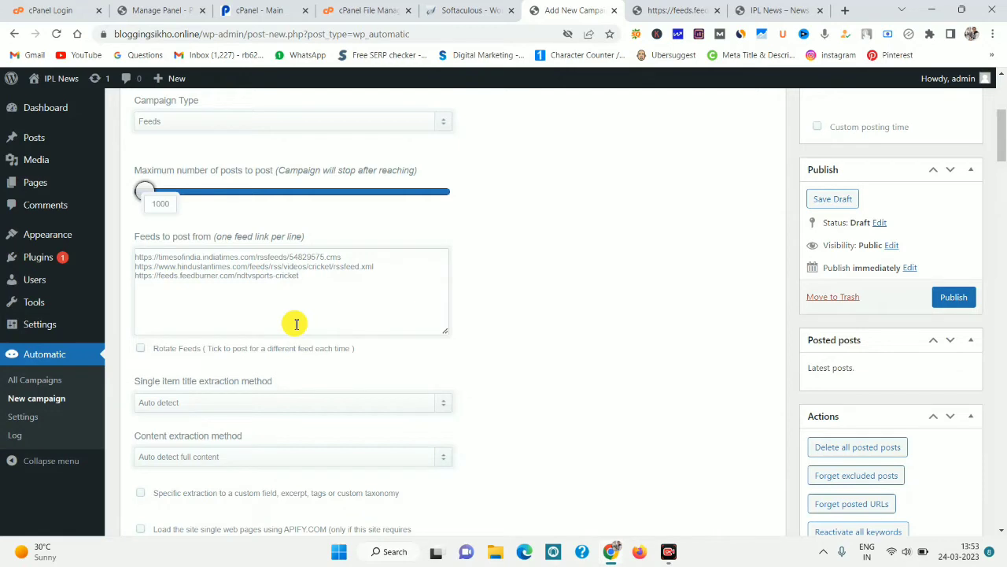
{"action": "left_click", "coordinate": [141, 350]}
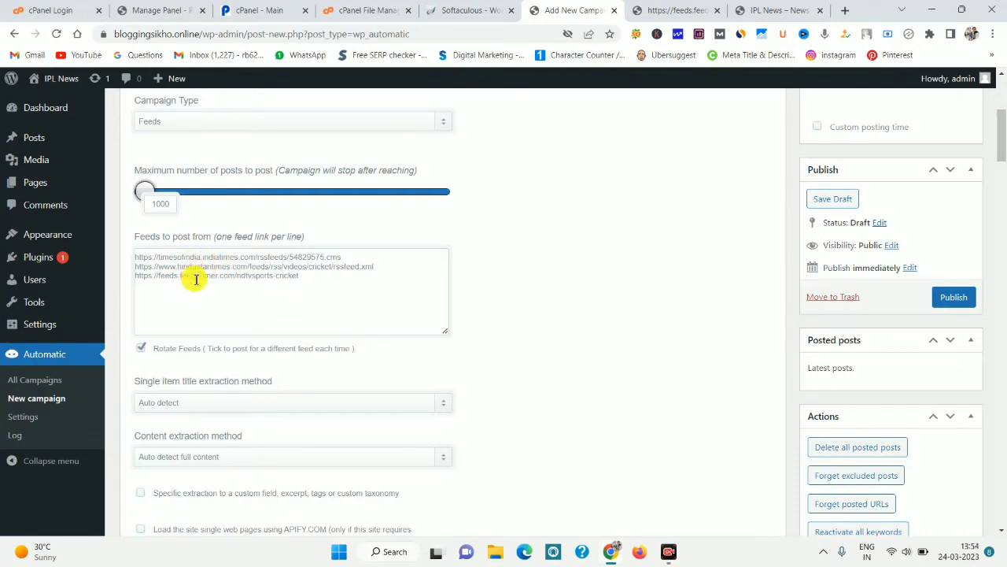
{"action": "left_click", "coordinate": [199, 277]}
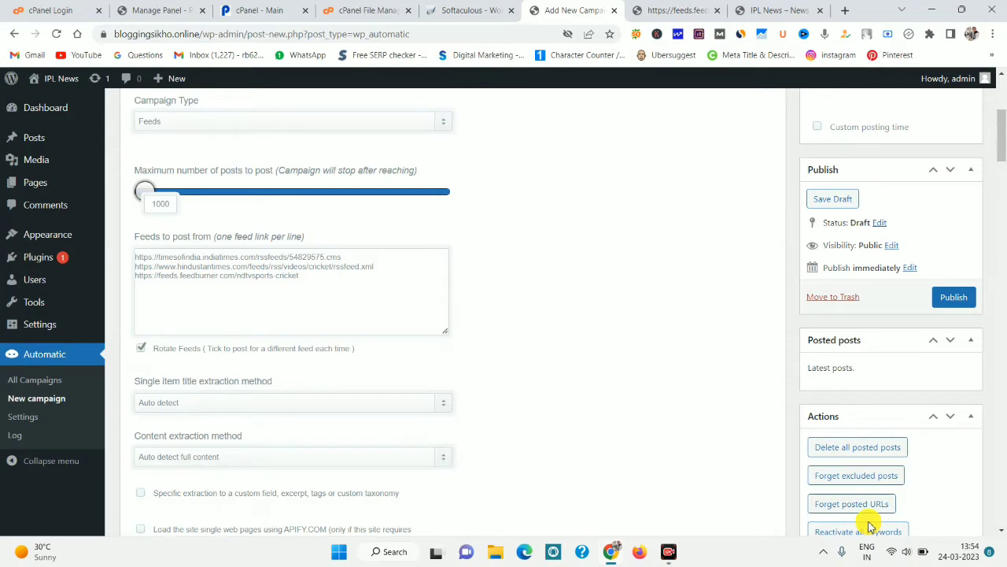
Enable original post times, feed meta tags as WordPress tags, and skipping items without content.
{"action": "scroll", "coordinate": [870, 525], "scroll_direction": "down", "scroll_amount": 2}
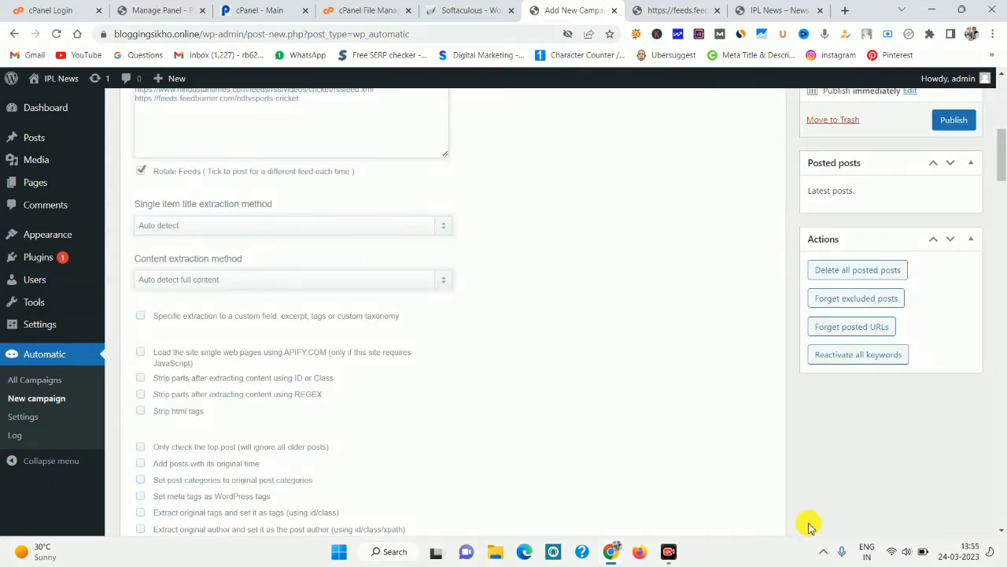
{"action": "mouse_move", "coordinate": [122, 306]}
{"action": "left_mouse_down"}
{"action": "mouse_move", "coordinate": [386, 508]}
{"action": "mouse_move", "coordinate": [515, 517]}
{"action": "mouse_move", "coordinate": [526, 527]}
{"action": "left_mouse_up"}
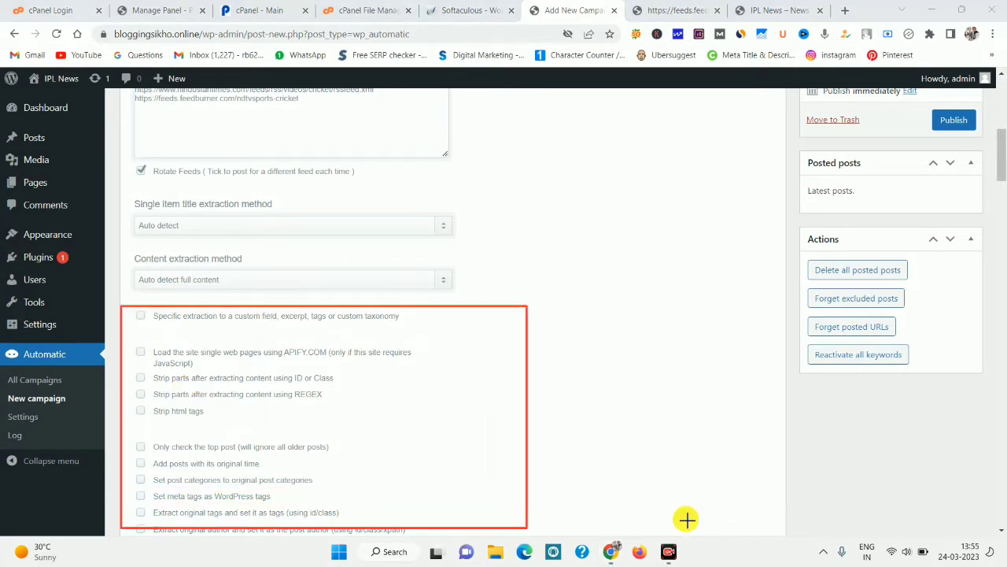
{"action": "left_click_drag", "start_coordinate": [1000, 135], "coordinate": [996, 169]}
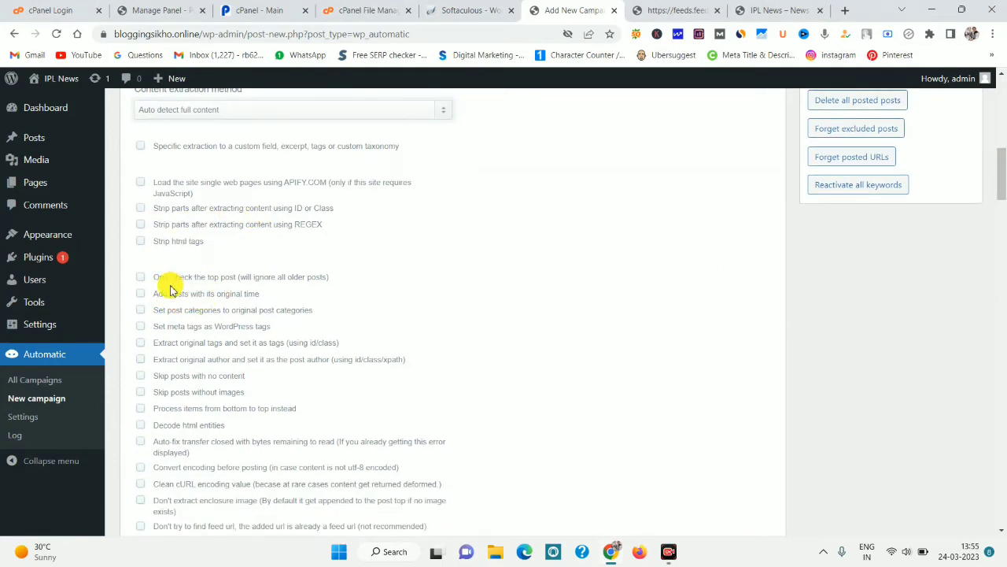
{"action": "left_click_drag", "start_coordinate": [156, 293], "coordinate": [241, 294]}
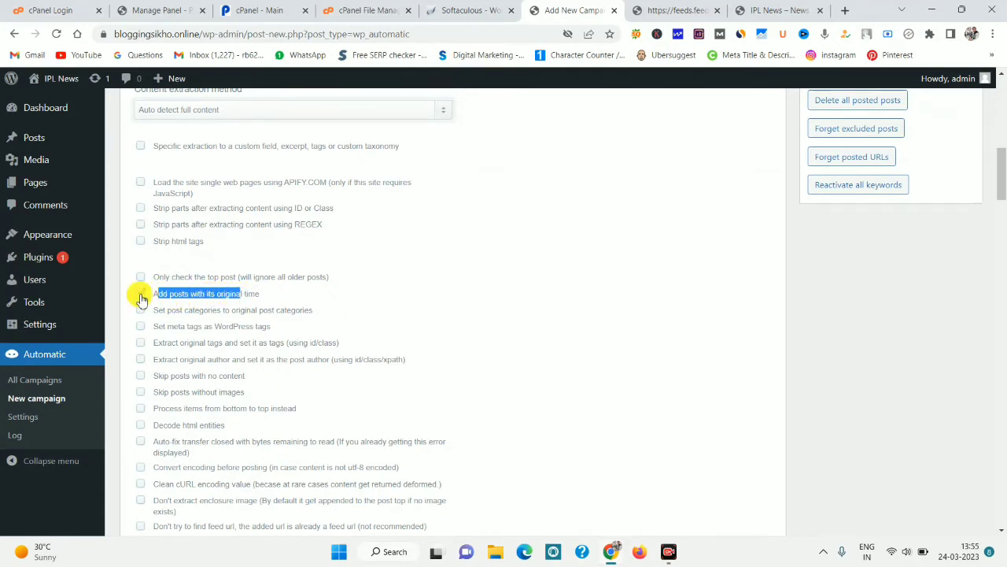
{"action": "left_click", "coordinate": [141, 296]}
{"action": "left_click", "coordinate": [378, 297]}
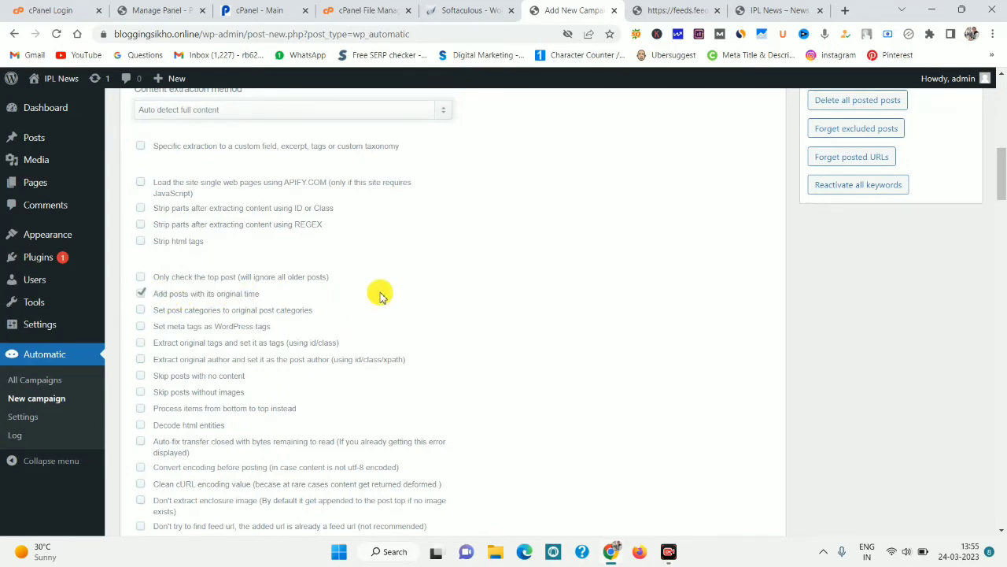
{"action": "left_click", "coordinate": [141, 327]}
{"action": "left_click_drag", "start_coordinate": [215, 325], "coordinate": [288, 328]}
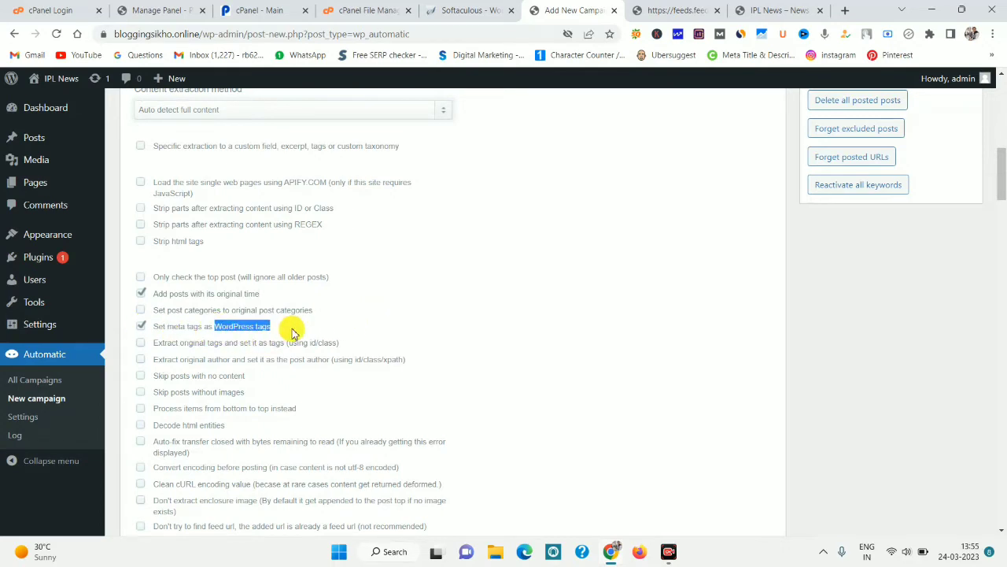
{"action": "left_click", "coordinate": [290, 327]}
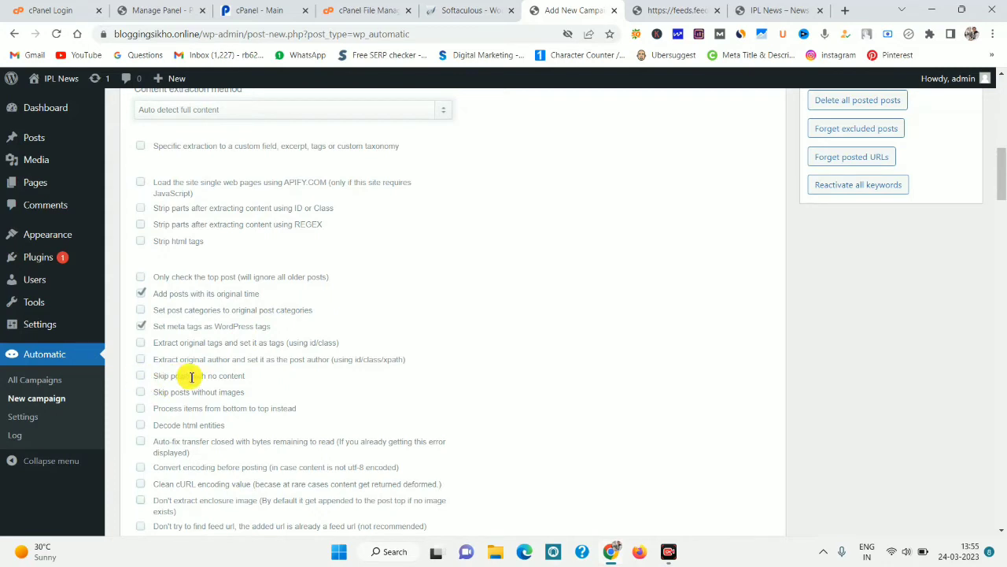
{"action": "left_click", "coordinate": [141, 376]}
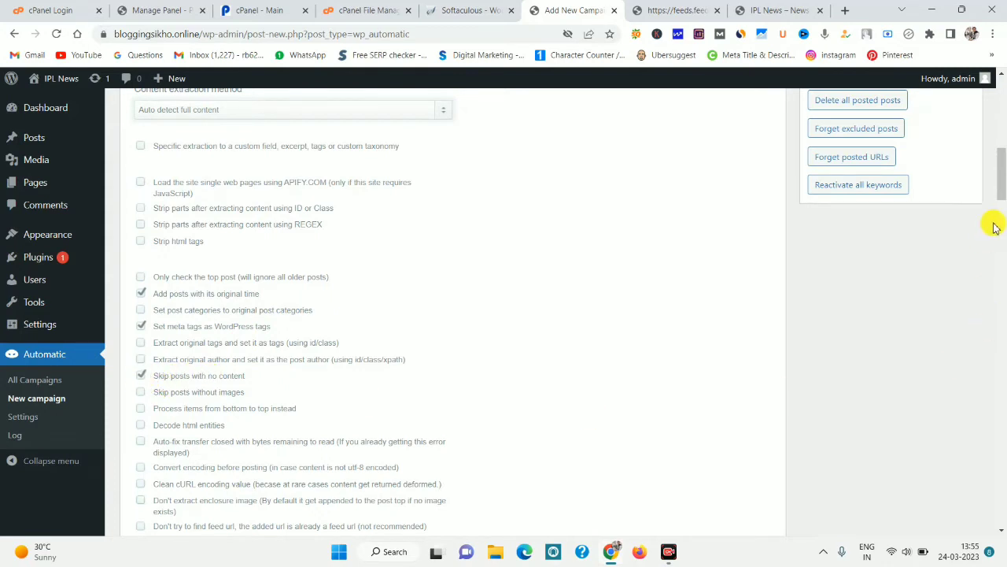
Turn on Fix images lazy loading with data-src as the correct src attribute.
{"action": "left_click_drag", "start_coordinate": [998, 184], "coordinate": [998, 204]}
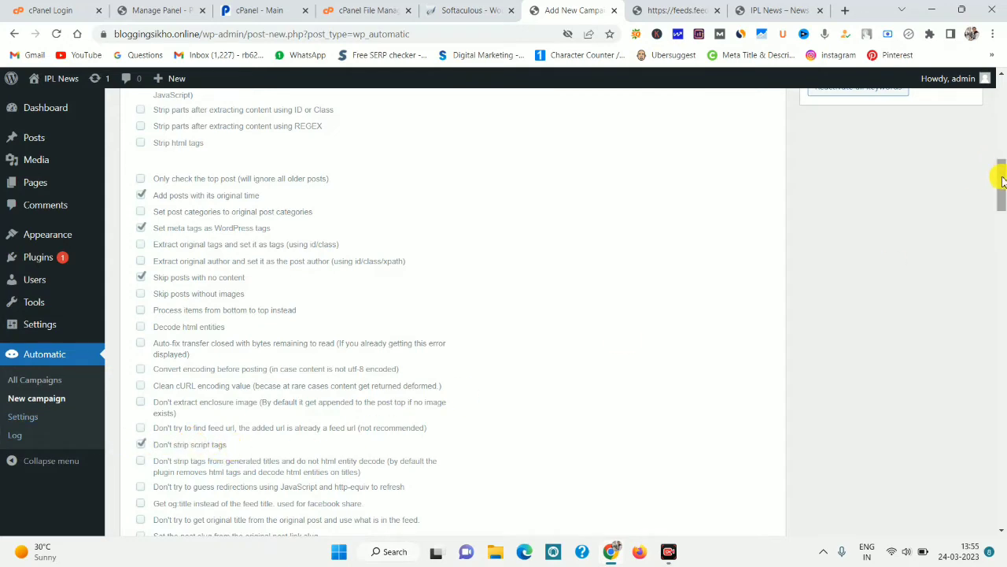
{"action": "left_click_drag", "start_coordinate": [1001, 189], "coordinate": [1000, 205]}
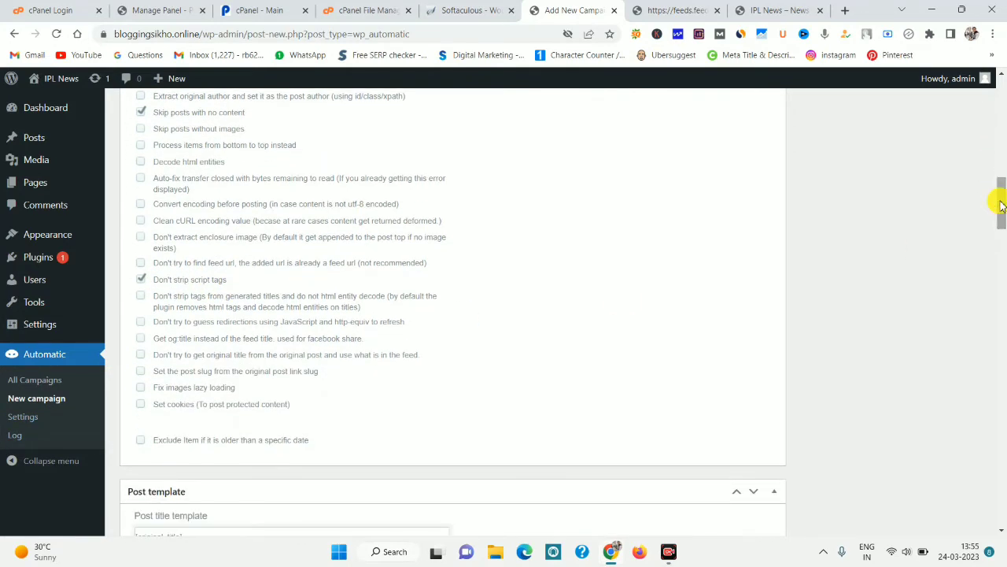
{"action": "left_click_drag", "start_coordinate": [165, 387], "coordinate": [220, 387]}
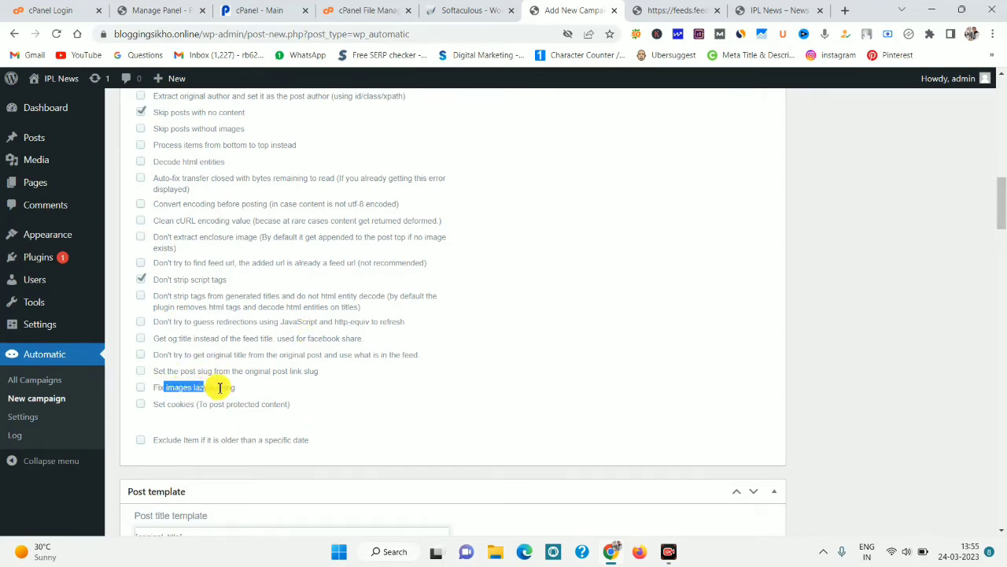
{"action": "left_click", "coordinate": [140, 386]}
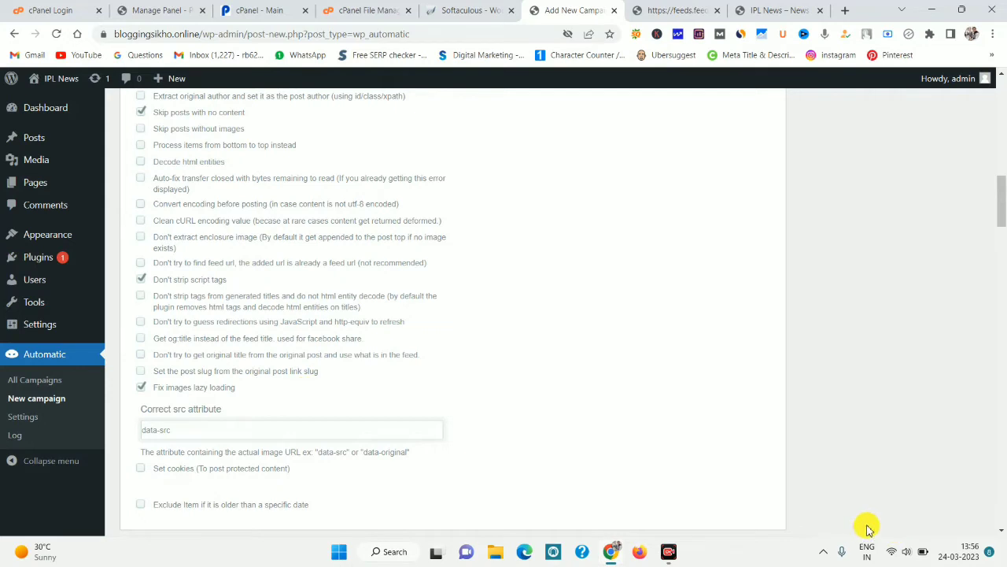
Delete the [ad_1] and <br>[ad_2] lines from the Post text template.
{"action": "scroll", "coordinate": [865, 526], "scroll_direction": "down", "scroll_amount": 5}
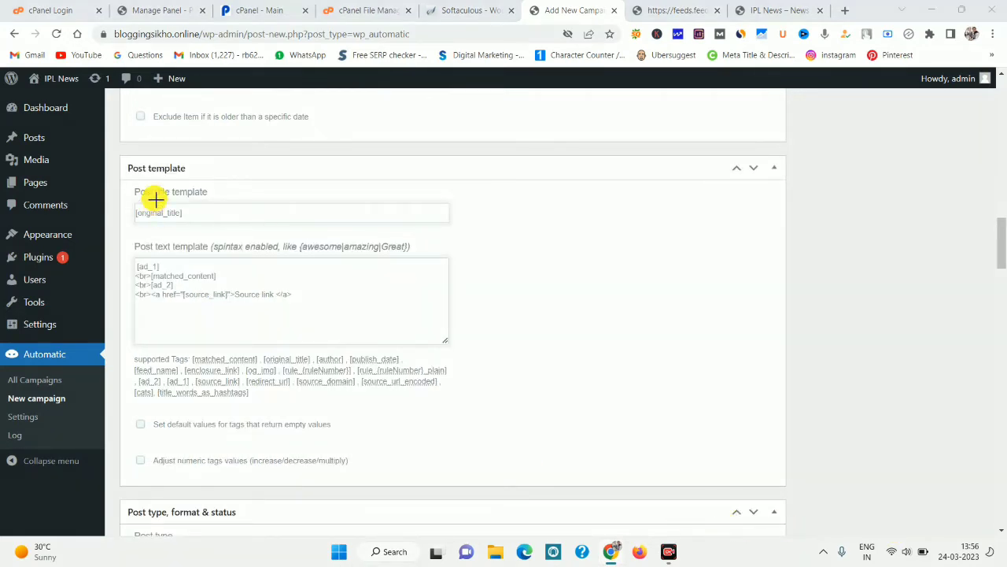
{"action": "left_click_drag", "start_coordinate": [116, 165], "coordinate": [489, 390]}
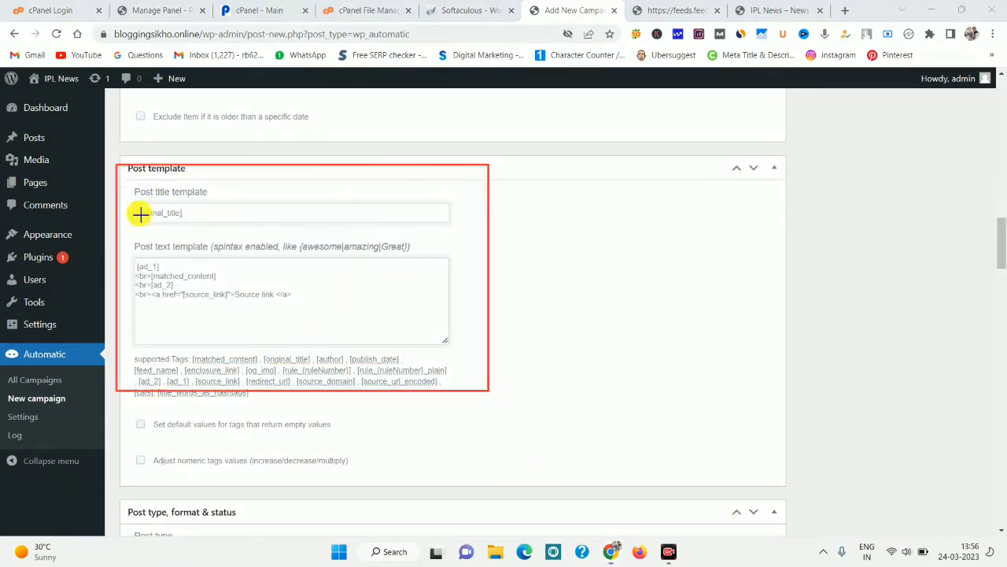
{"action": "left_click_drag", "start_coordinate": [124, 199], "coordinate": [301, 229]}
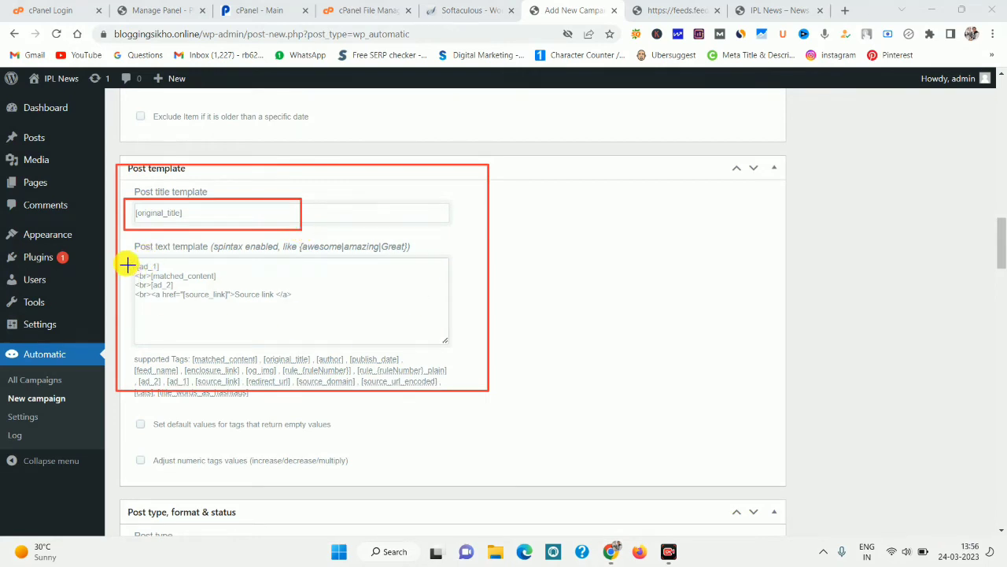
{"action": "left_click_drag", "start_coordinate": [126, 262], "coordinate": [195, 269]}
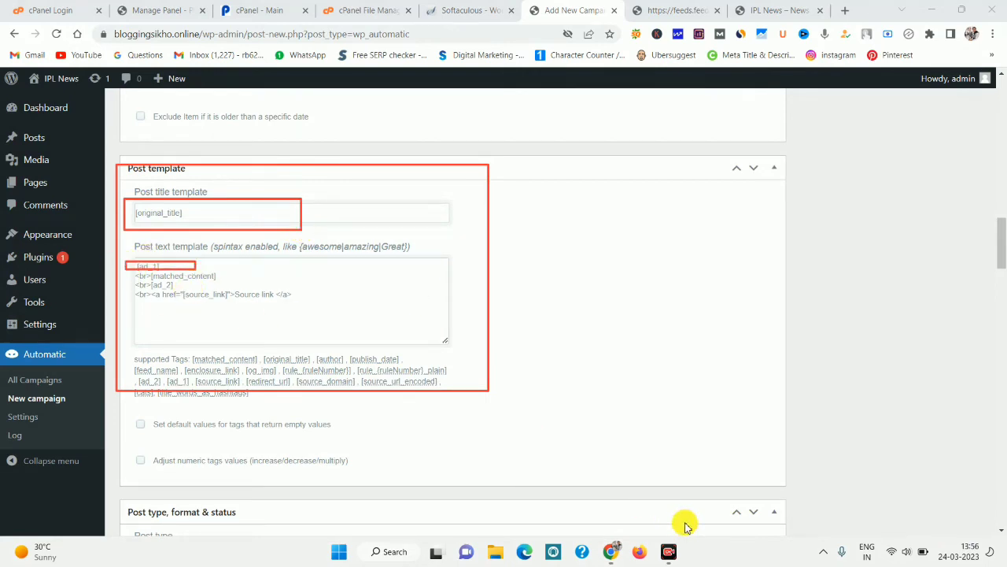
{"action": "mouse_move", "coordinate": [68, 267]}
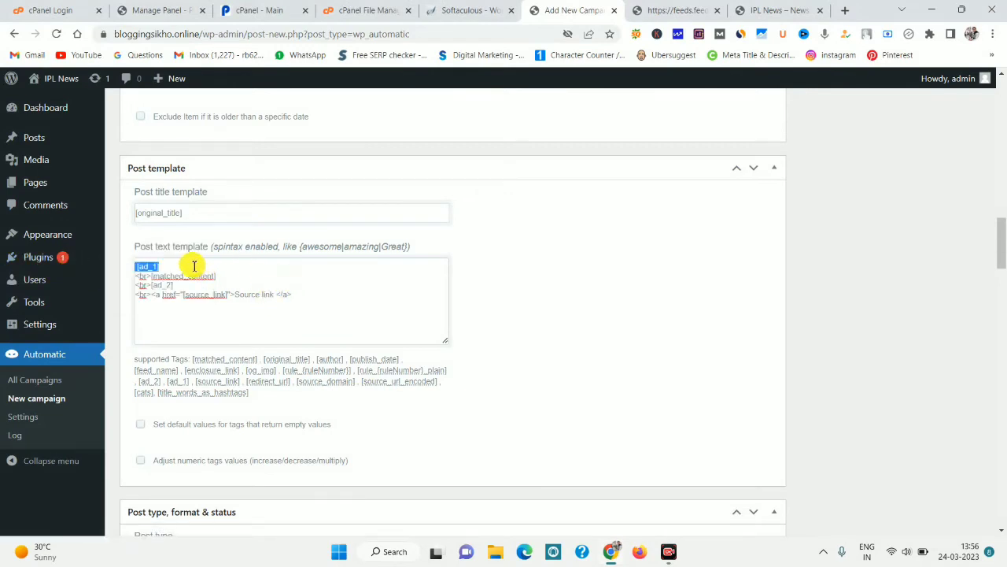
{"action": "key", "text": "BackSpace"}
{"action": "left_click_drag", "start_coordinate": [187, 285], "coordinate": [118, 289]}
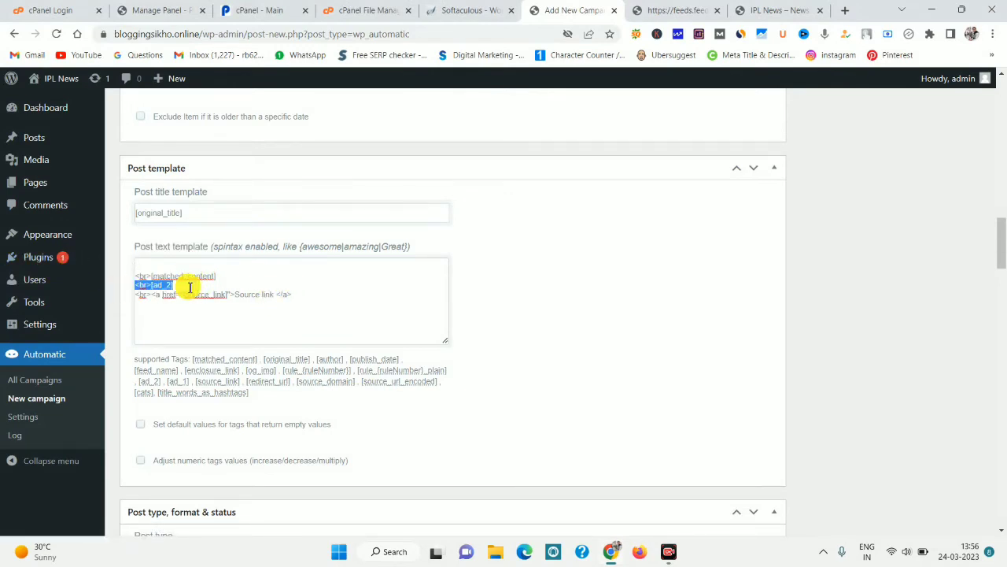
{"action": "key", "text": "BackSpace"}
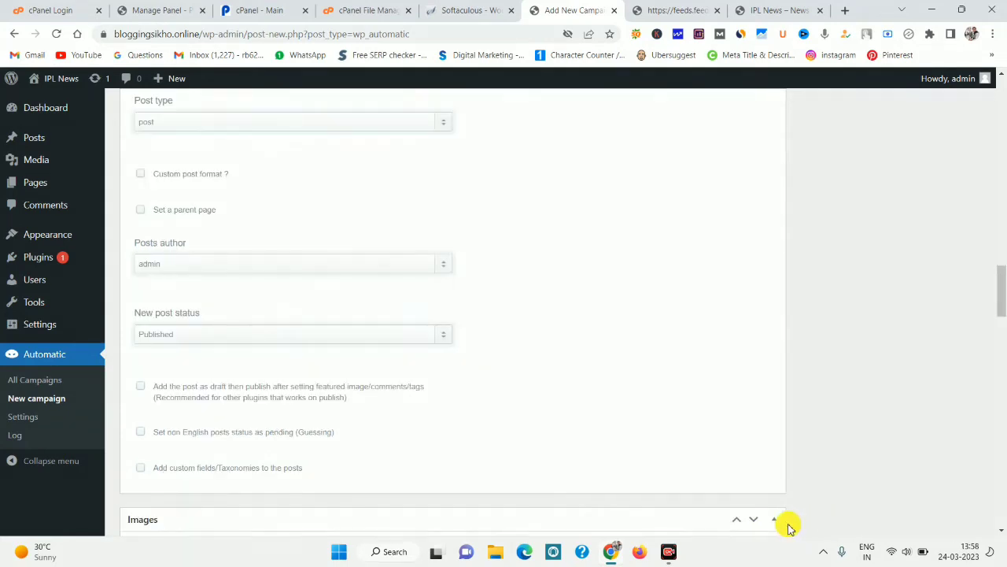
Review the Posts author and New post status (Published) settings below the template.
{"action": "mouse_move", "coordinate": [119, 228]}
{"action": "left_mouse_down"}
{"action": "mouse_move", "coordinate": [315, 364]}
{"action": "mouse_move", "coordinate": [477, 385]}
{"action": "left_mouse_up"}
{"action": "left_click_drag", "start_coordinate": [120, 243], "coordinate": [583, 308]}
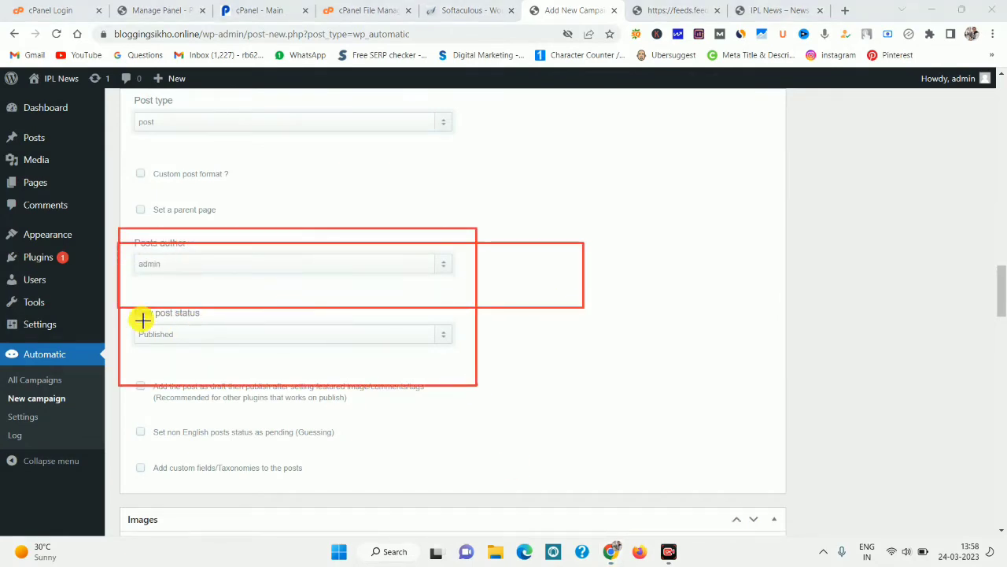
{"action": "mouse_move", "coordinate": [125, 319]}
{"action": "left_mouse_down"}
{"action": "mouse_move", "coordinate": [168, 335]}
{"action": "mouse_move", "coordinate": [293, 350]}
{"action": "left_mouse_up"}
{"action": "left_click_drag", "start_coordinate": [364, 350], "coordinate": [471, 354]}
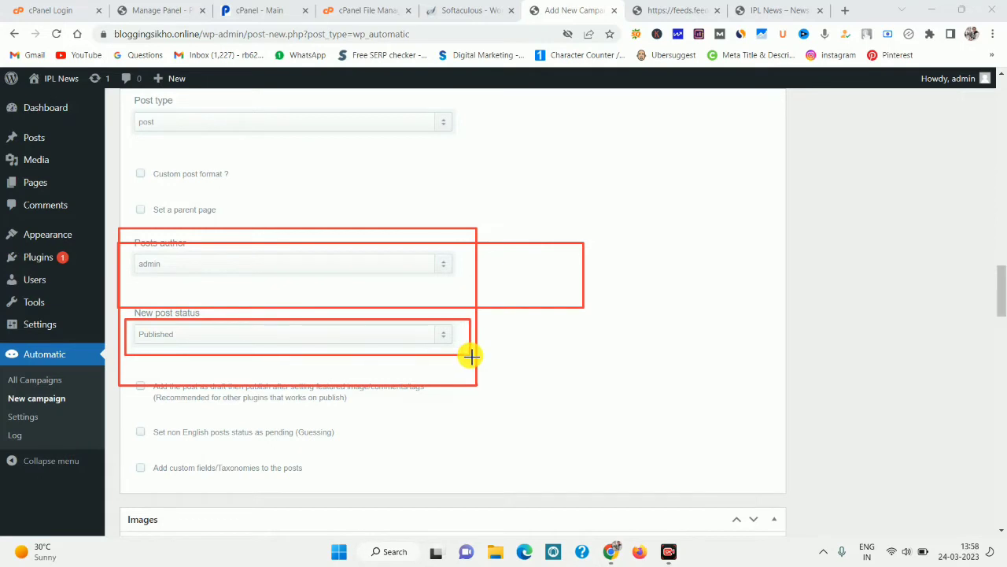
{"action": "left_click_drag", "start_coordinate": [122, 305], "coordinate": [217, 321]}
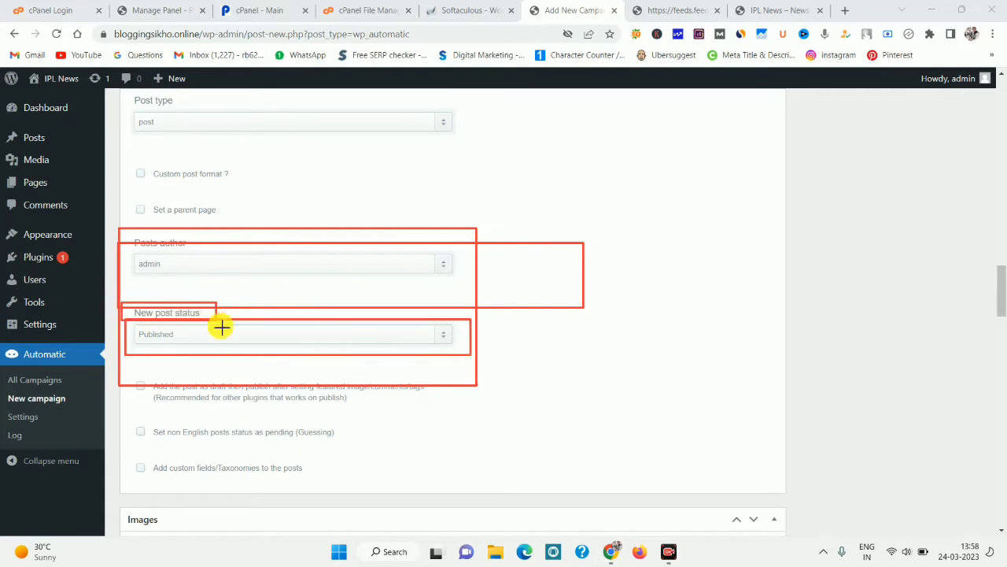
{"action": "left_click_drag", "start_coordinate": [126, 328], "coordinate": [480, 366]}
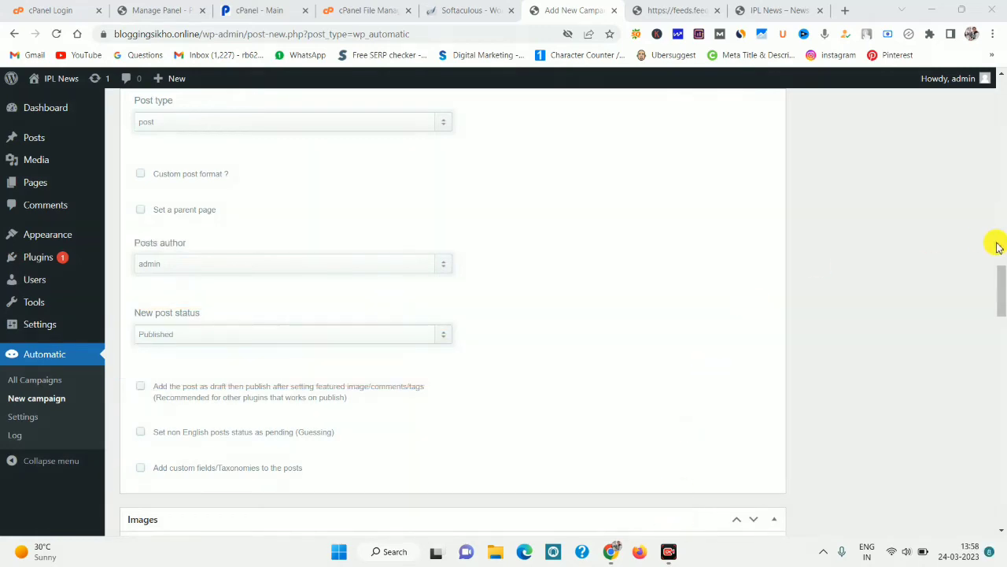
{"action": "left_click_drag", "start_coordinate": [998, 281], "coordinate": [997, 106]}
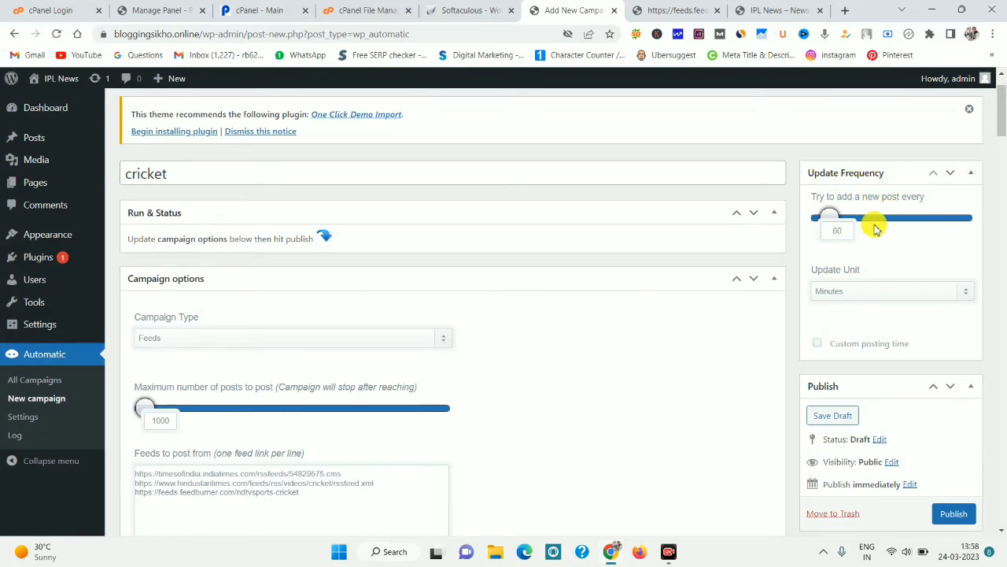
Set the update frequency to 1 post per 1 minute and save the campaign as a draft.
{"action": "left_click", "coordinate": [846, 292]}
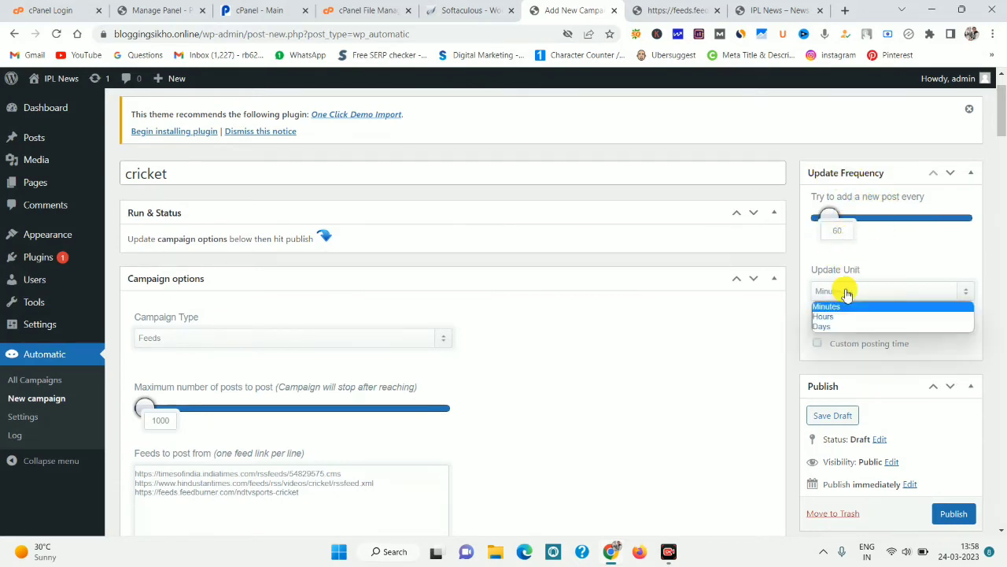
{"action": "left_click", "coordinate": [844, 290]}
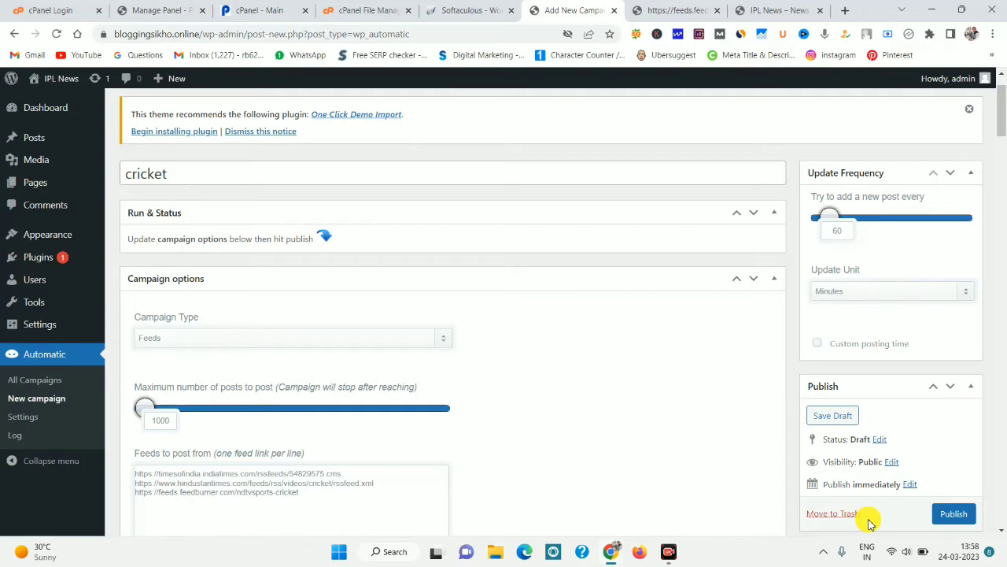
{"action": "scroll", "coordinate": [814, 333], "scroll_direction": "down", "scroll_amount": 1}
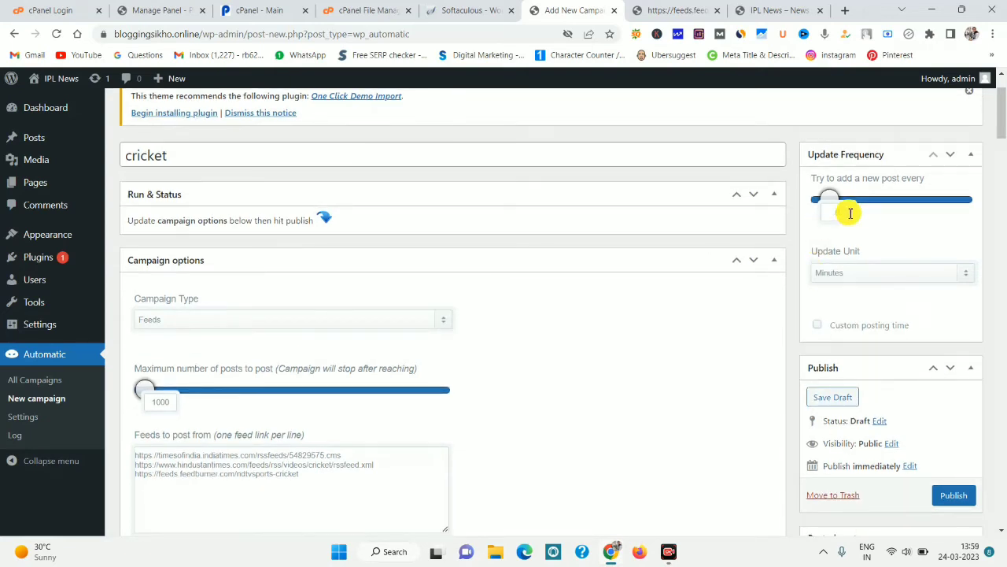
{"action": "key", "text": "Left"}
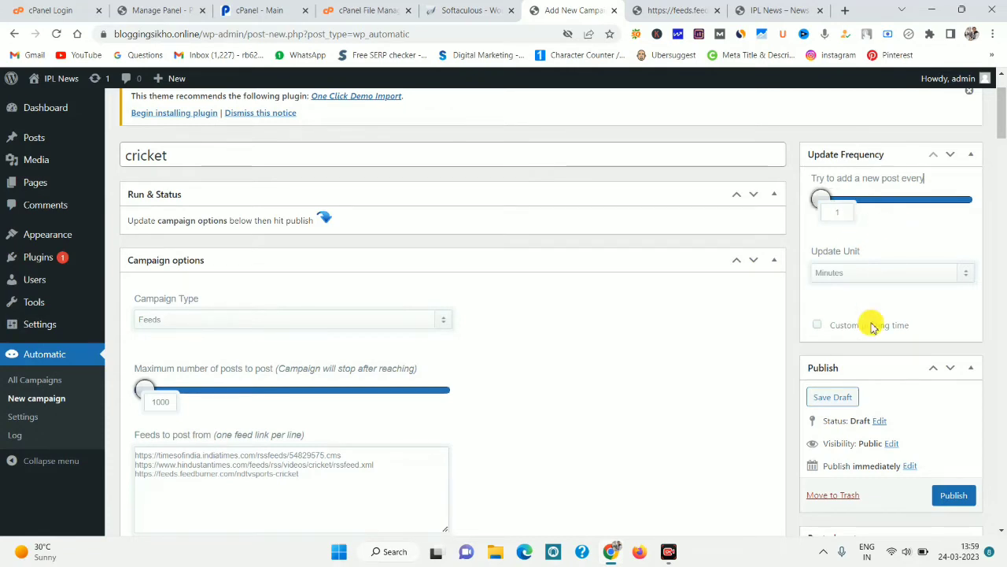
{"action": "left_click", "coordinate": [839, 400]}
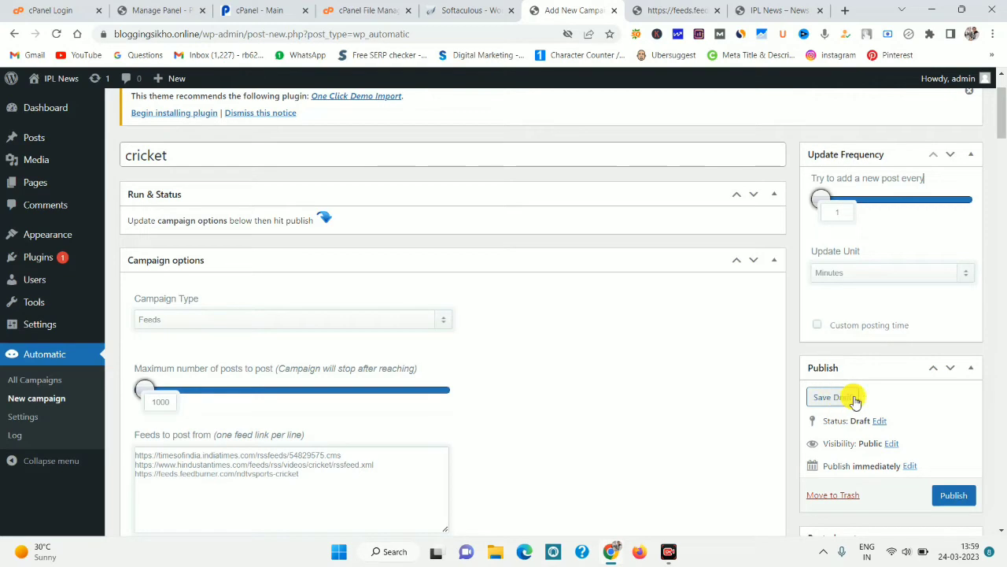
{"action": "left_click", "coordinate": [849, 398]}
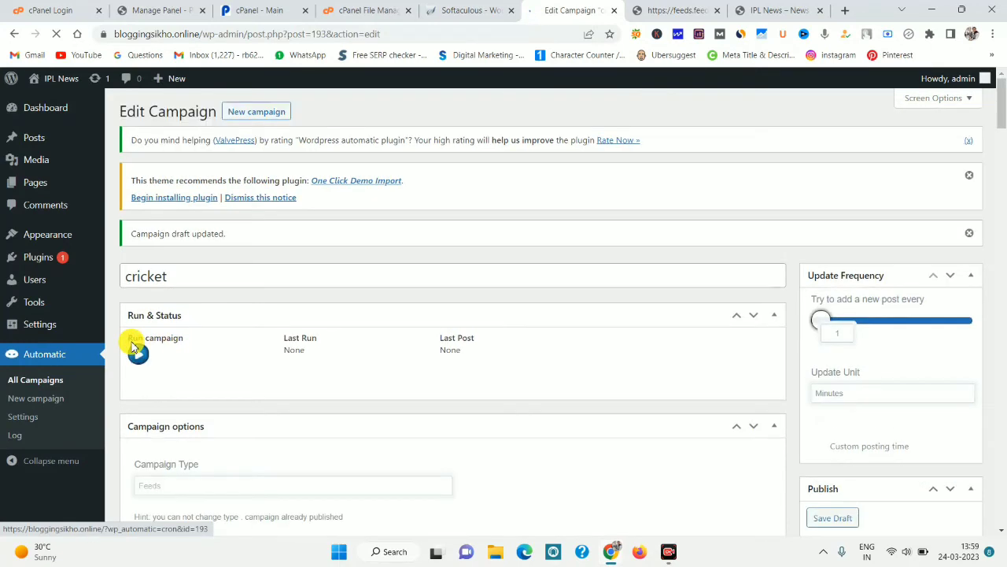
Try running the campaign manually, which warns that it is not yet published.
{"action": "left_click", "coordinate": [137, 356]}
{"action": "left_click", "coordinate": [137, 356]}
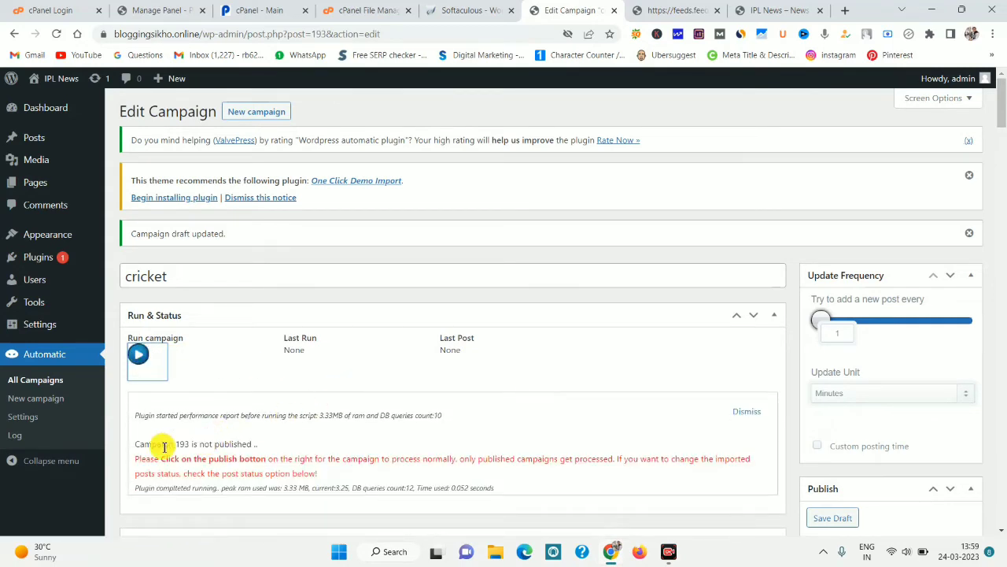
{"action": "left_click_drag", "start_coordinate": [163, 445], "coordinate": [285, 445]}
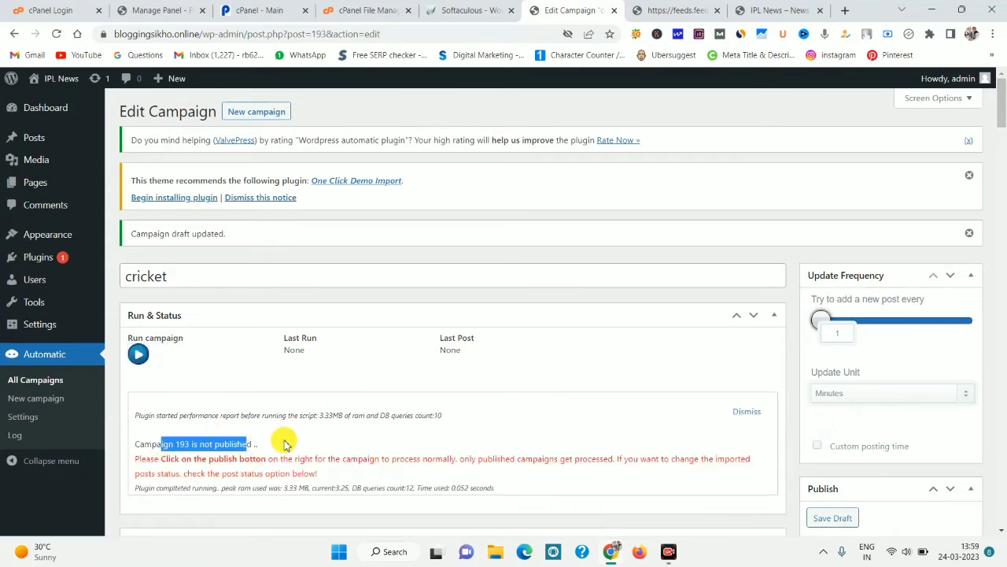
{"action": "left_click", "coordinate": [138, 354]}
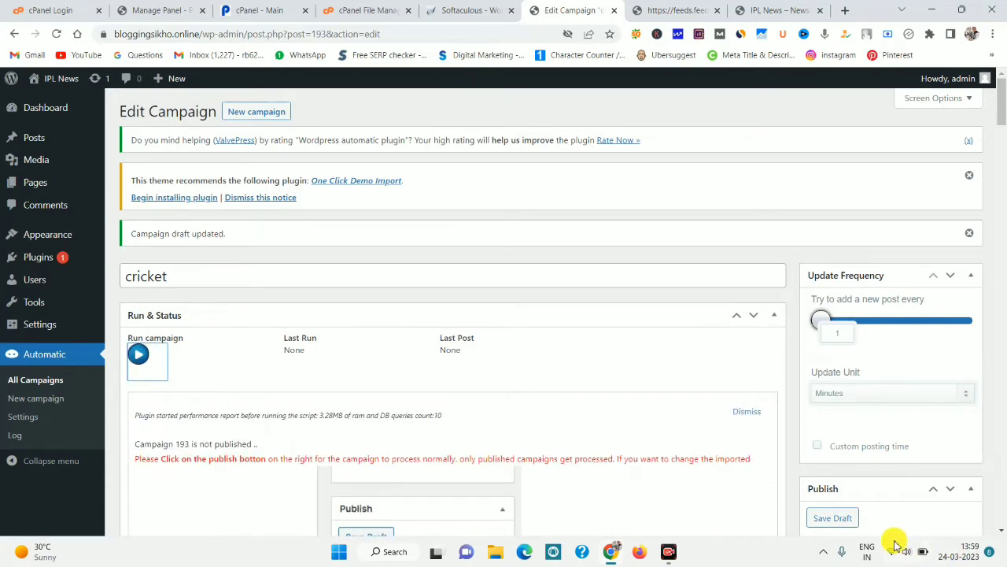
{"action": "scroll", "coordinate": [866, 524], "scroll_direction": "down", "scroll_amount": 2}
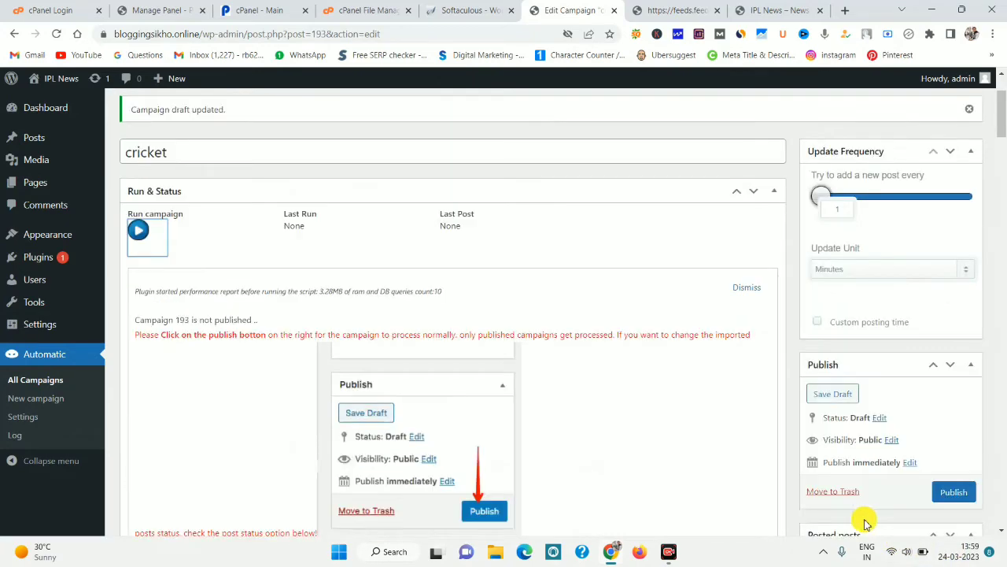
Publish the cricket campaign and run it to import posts like 'IPL 2023: Chennai Super Kings Predicted XI'.
{"action": "left_click", "coordinate": [954, 491]}
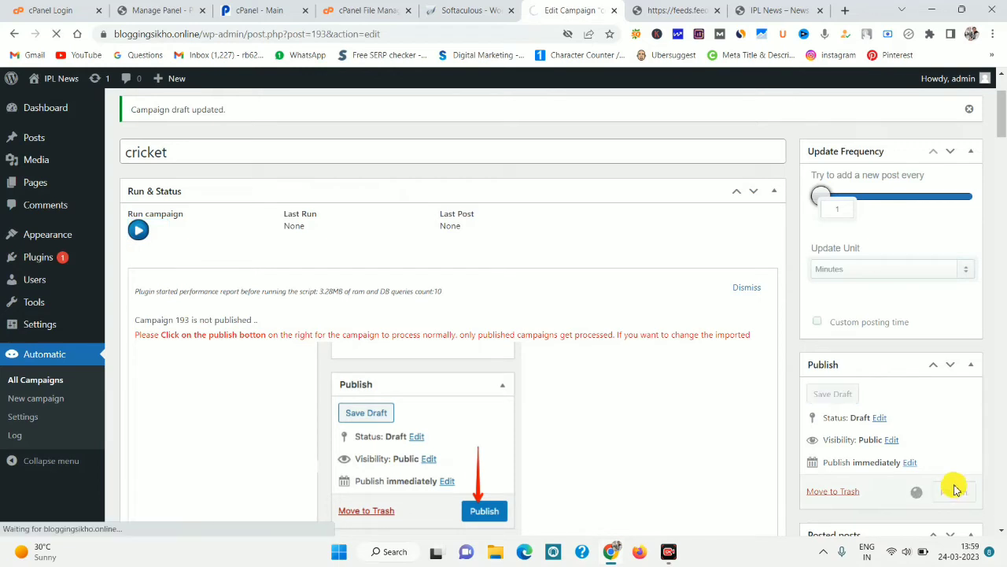
{"action": "left_click", "coordinate": [138, 340]}
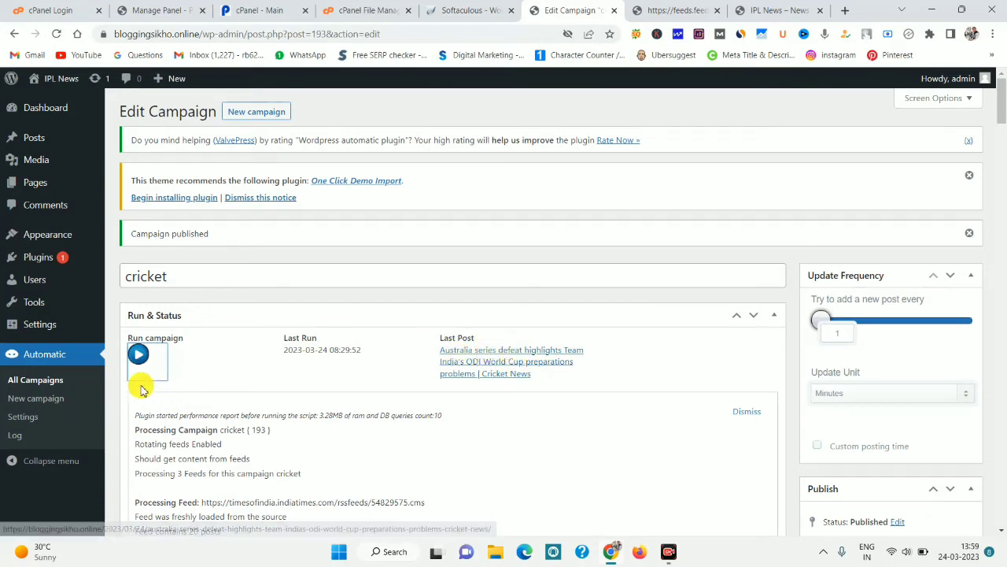
{"action": "left_click", "coordinate": [139, 355]}
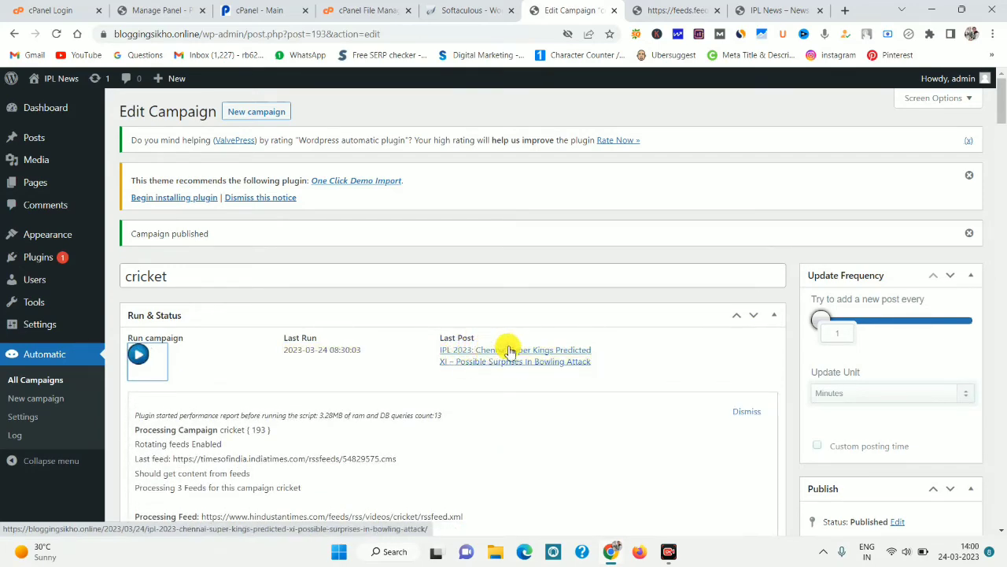
Close the NDTV cricket feed tab.
{"action": "left_click", "coordinate": [665, 9]}
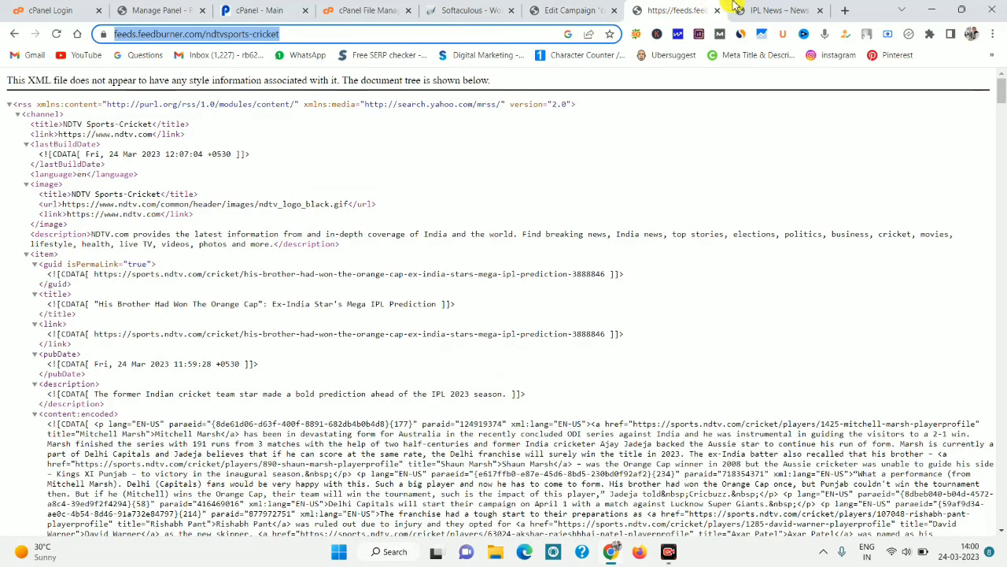
{"action": "left_click", "coordinate": [775, 10]}
{"action": "left_click", "coordinate": [56, 33]}
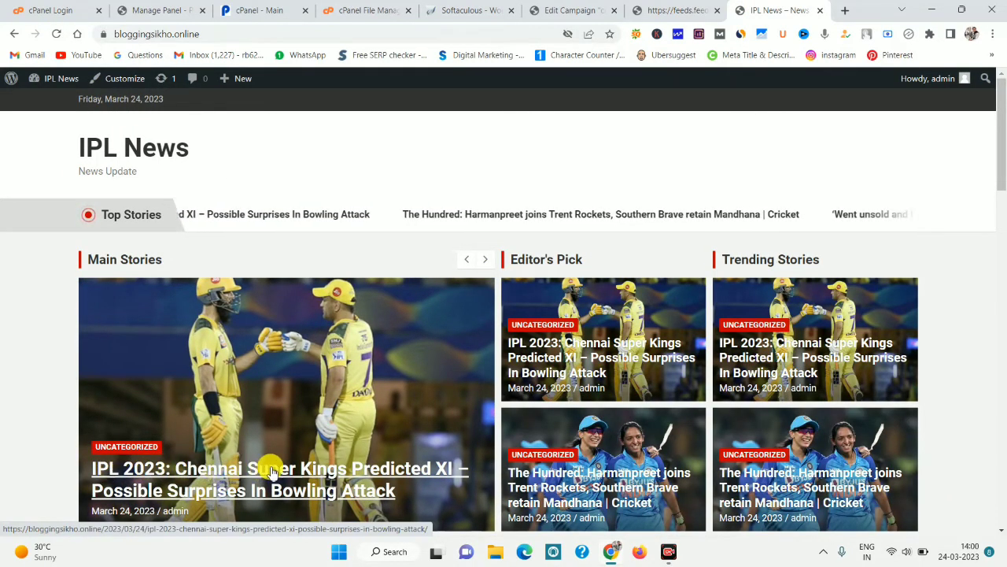
{"action": "left_click", "coordinate": [666, 10]}
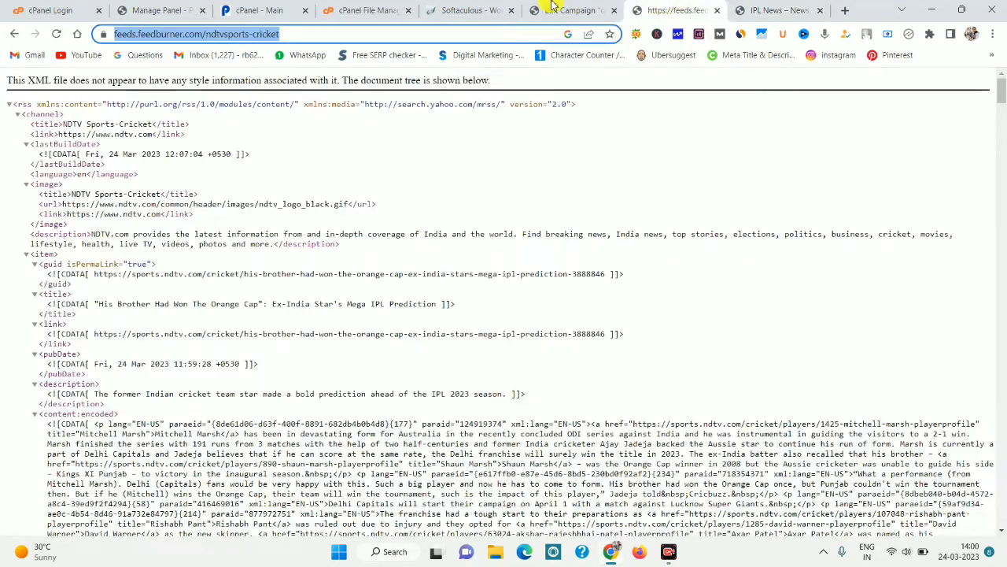
{"action": "left_click", "coordinate": [568, 10]}
{"action": "left_click", "coordinate": [718, 11]}
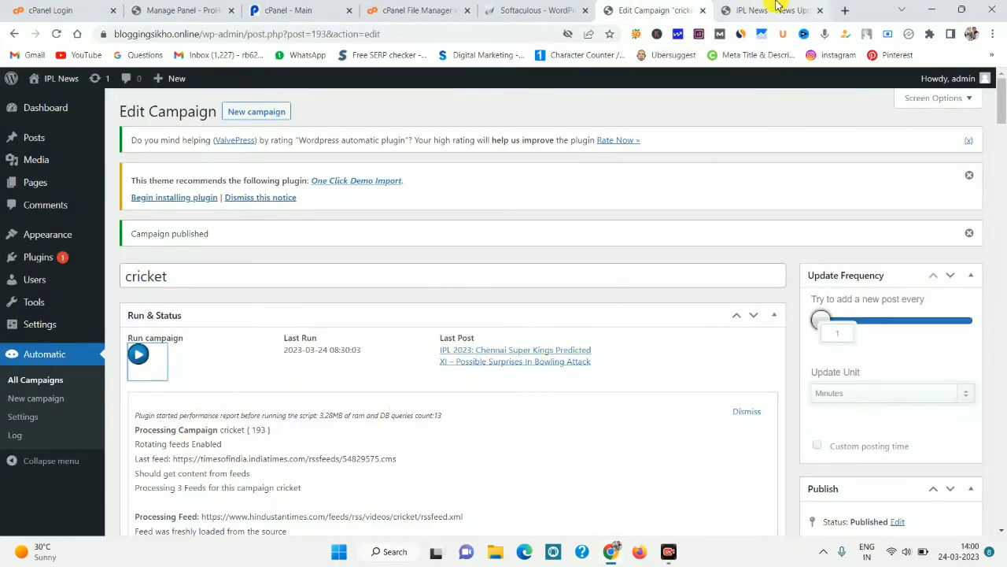
Reload the IPL News homepage and open the Harmanpreet Trent Rockets article to check imported posts.
{"action": "left_click", "coordinate": [776, 10]}
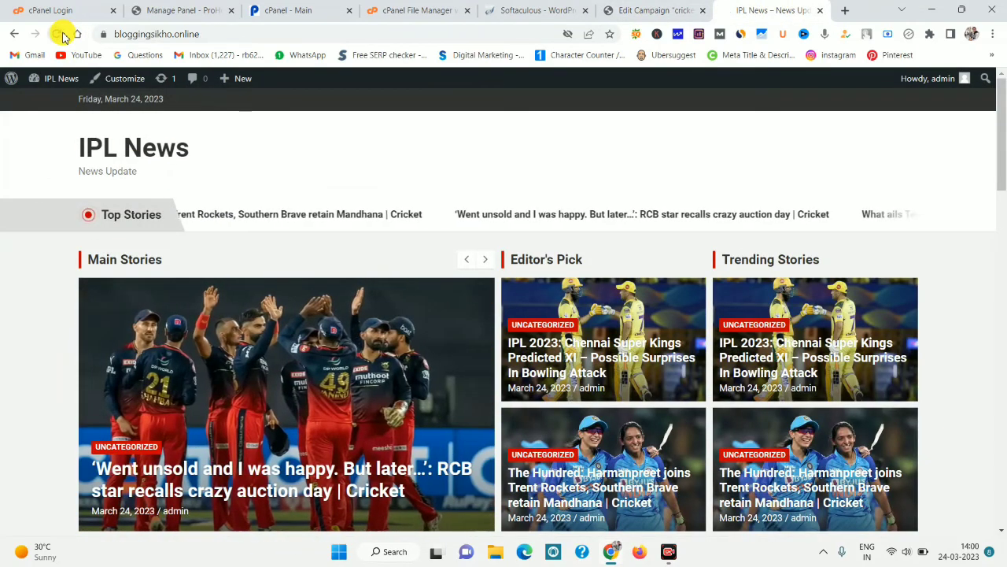
{"action": "left_click", "coordinate": [59, 34]}
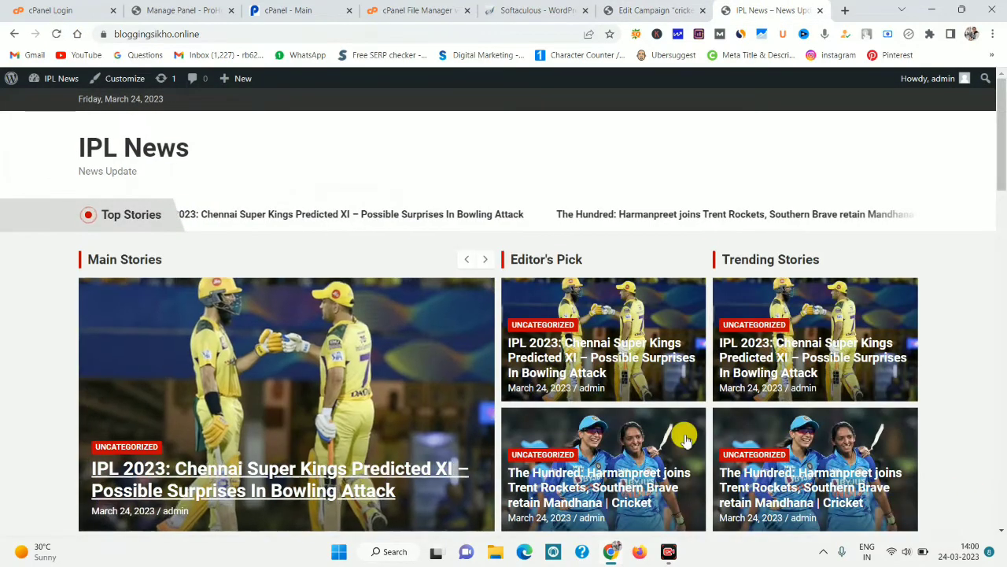
{"action": "mouse_move", "coordinate": [1000, 178]}
{"action": "left_mouse_down"}
{"action": "mouse_move", "coordinate": [996, 402]}
{"action": "mouse_move", "coordinate": [998, 176]}
{"action": "left_mouse_up"}
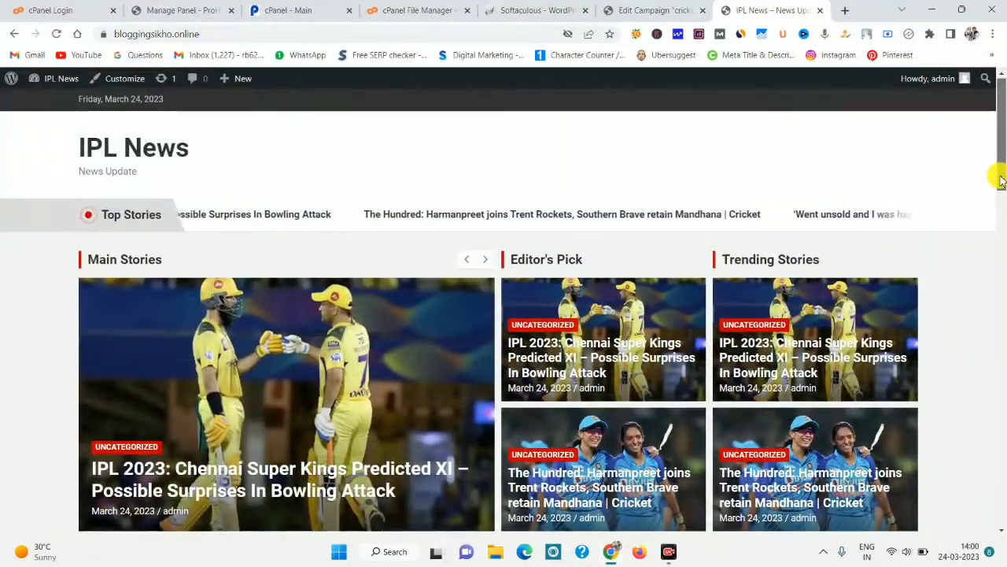
{"action": "left_click", "coordinate": [281, 464]}
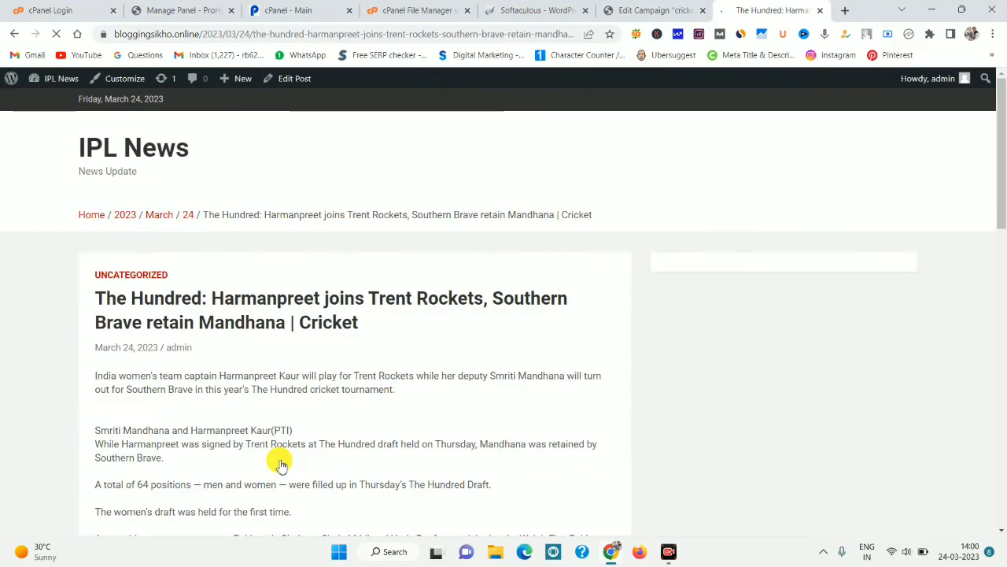
{"action": "mouse_move", "coordinate": [999, 207]}
{"action": "left_mouse_down"}
{"action": "mouse_move", "coordinate": [1000, 401]}
{"action": "mouse_move", "coordinate": [1000, 207]}
{"action": "left_mouse_up"}
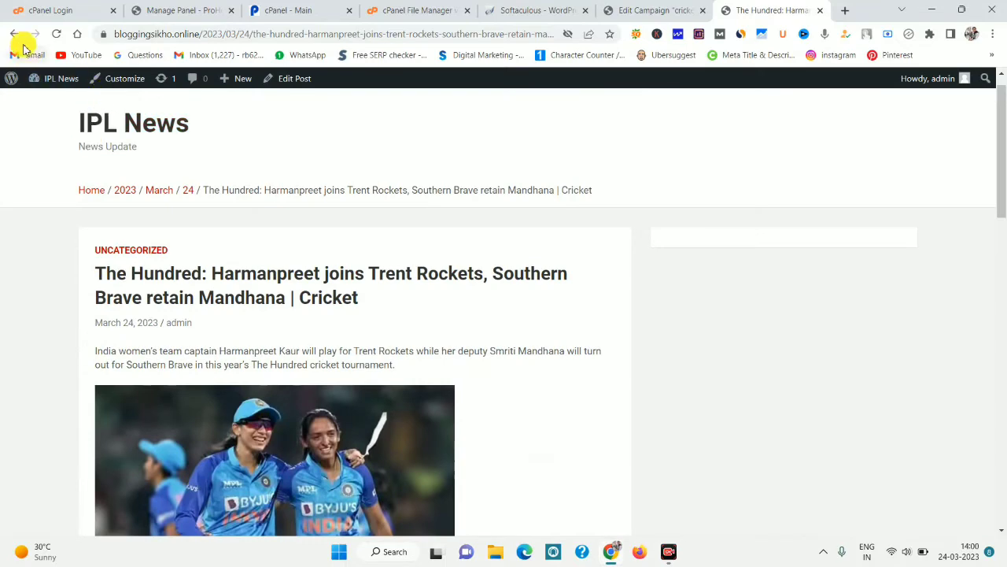
{"action": "left_click", "coordinate": [15, 34]}
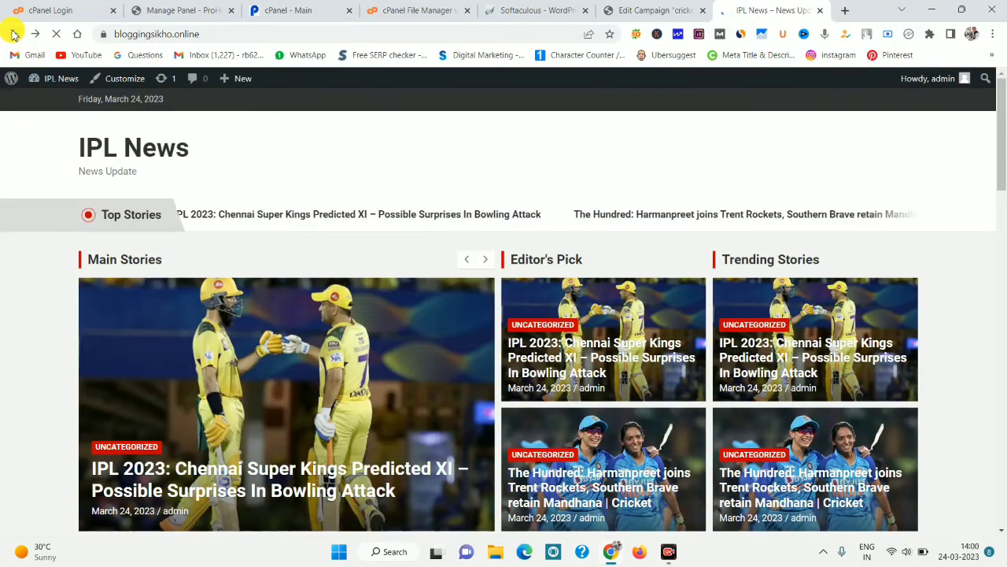
{"action": "left_click", "coordinate": [639, 6]}
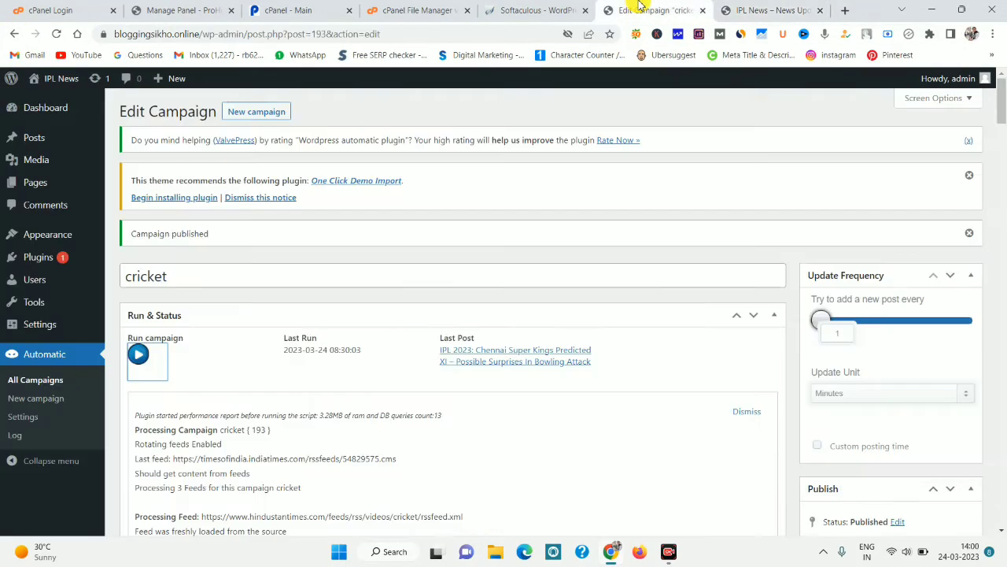
Run the cricket campaign to import a new post, then go to Plugins > Add New.
{"action": "left_click", "coordinate": [138, 354]}
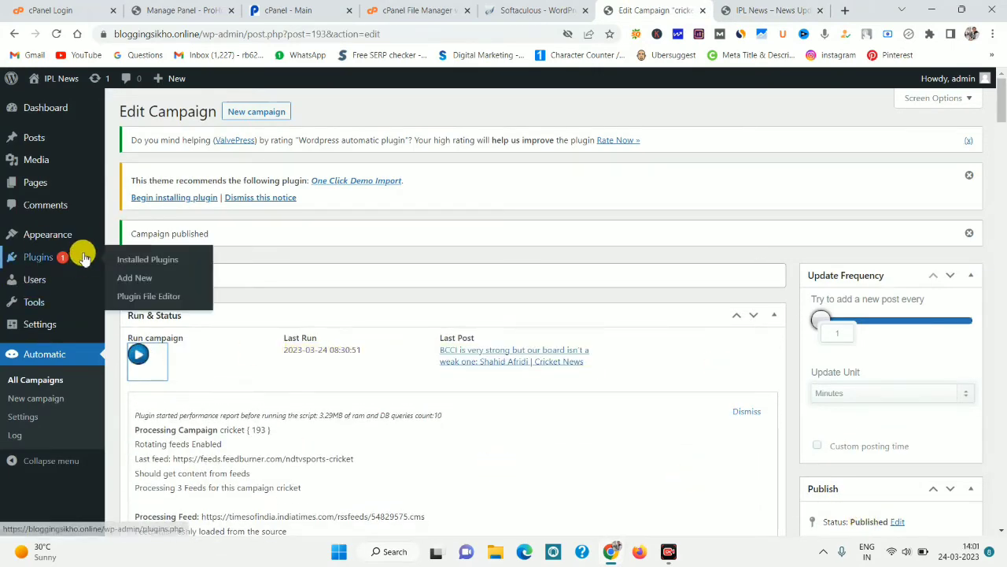
{"action": "mouse_move", "coordinate": [81, 253]}
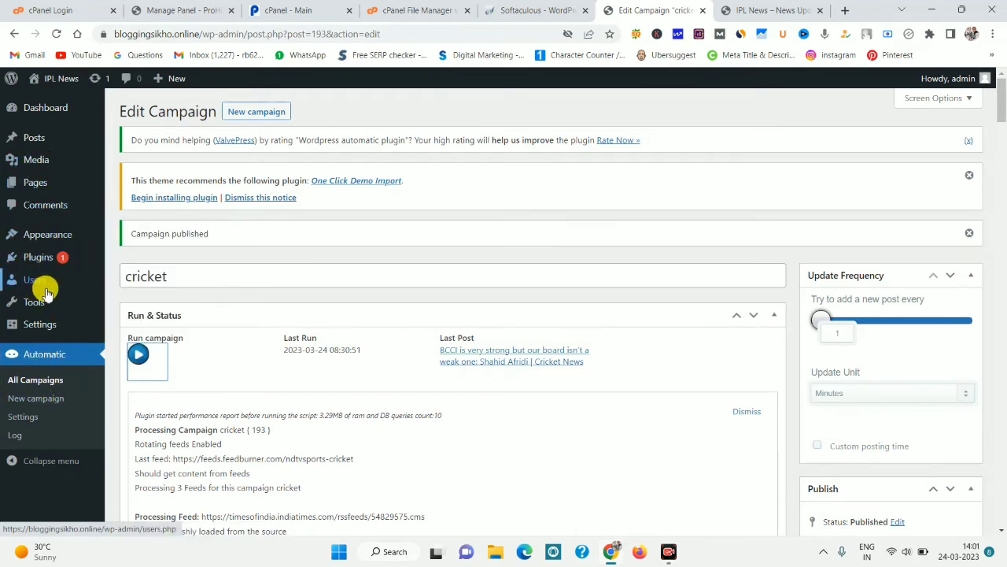
{"action": "mouse_move", "coordinate": [45, 259]}
{"action": "left_click", "coordinate": [126, 277]}
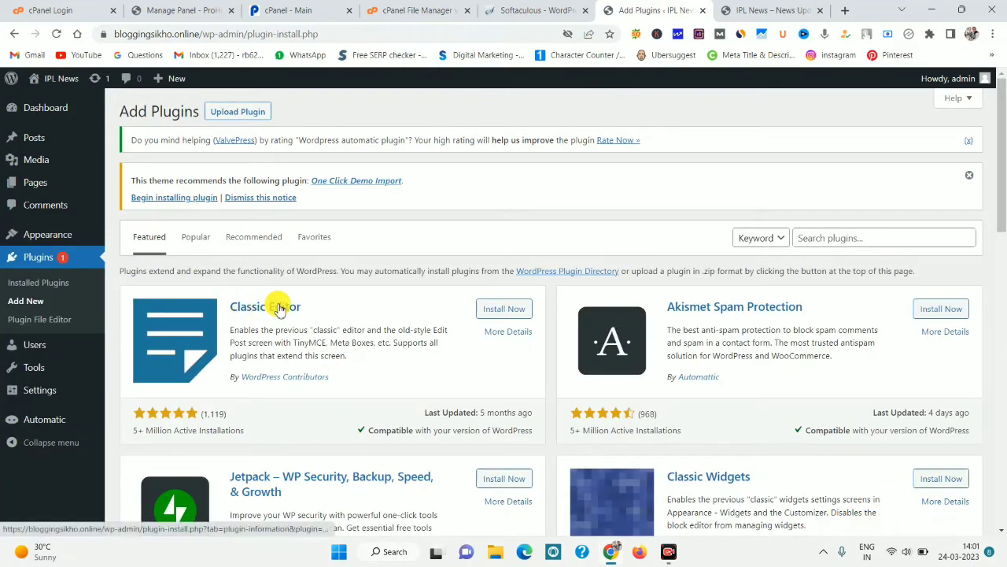
Install Classic Editor, then search 'tinymce' and install and activate Advanced Editor Tools.
{"action": "left_click", "coordinate": [846, 241]}
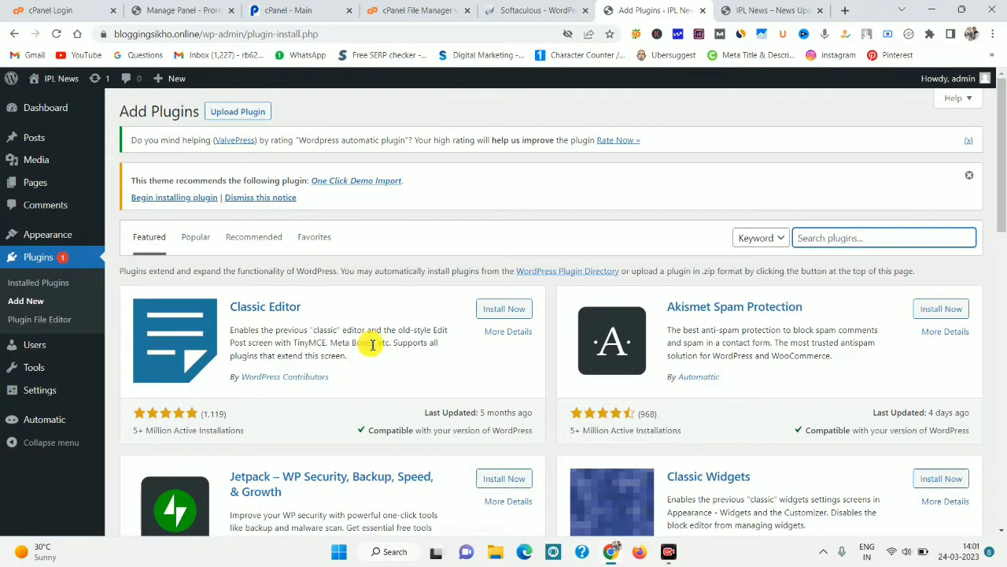
{"action": "left_click", "coordinate": [504, 308]}
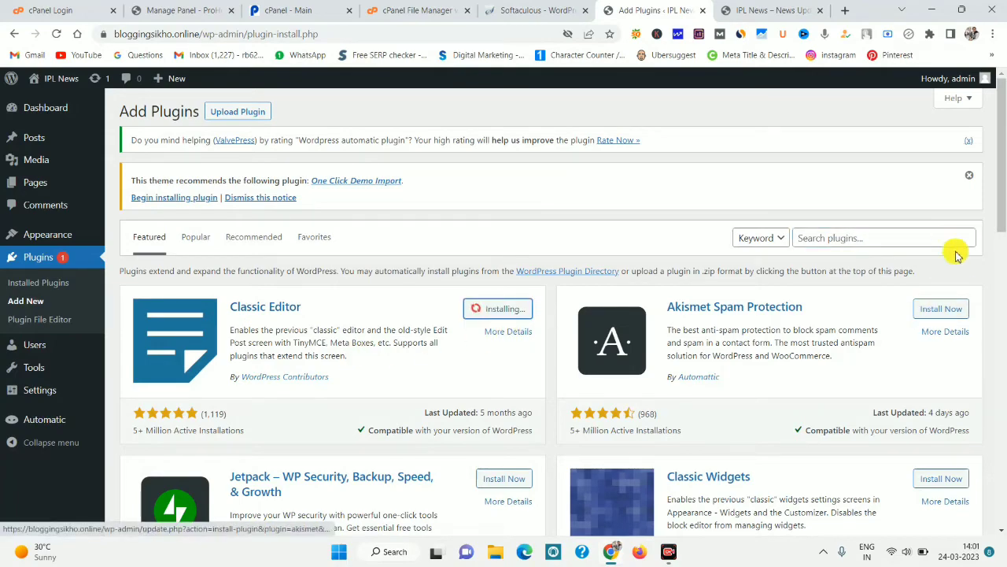
{"action": "mouse_move", "coordinate": [1000, 210]}
{"action": "left_mouse_down"}
{"action": "mouse_move", "coordinate": [1003, 423]}
{"action": "mouse_move", "coordinate": [1002, 207]}
{"action": "left_mouse_up"}
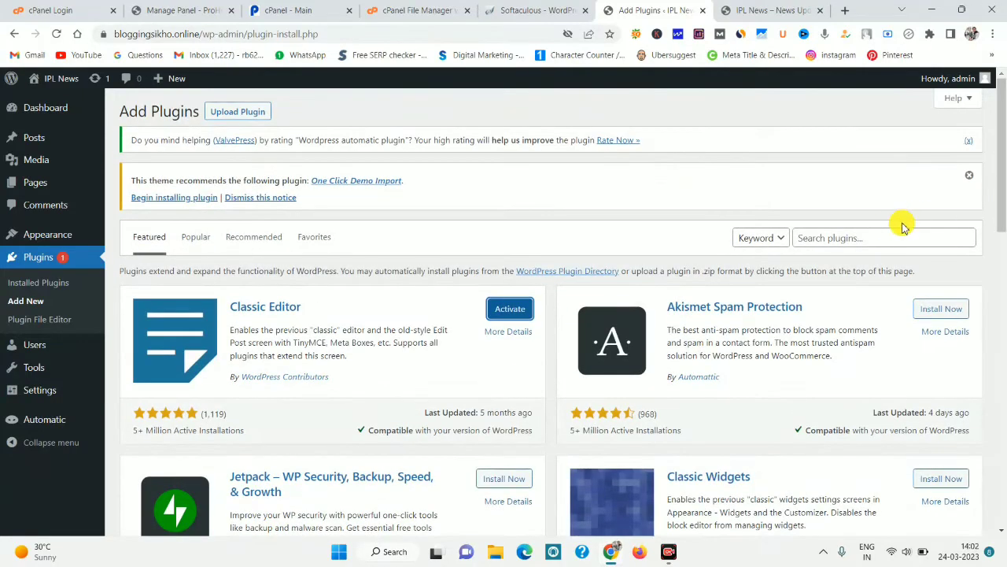
{"action": "left_click", "coordinate": [862, 241]}
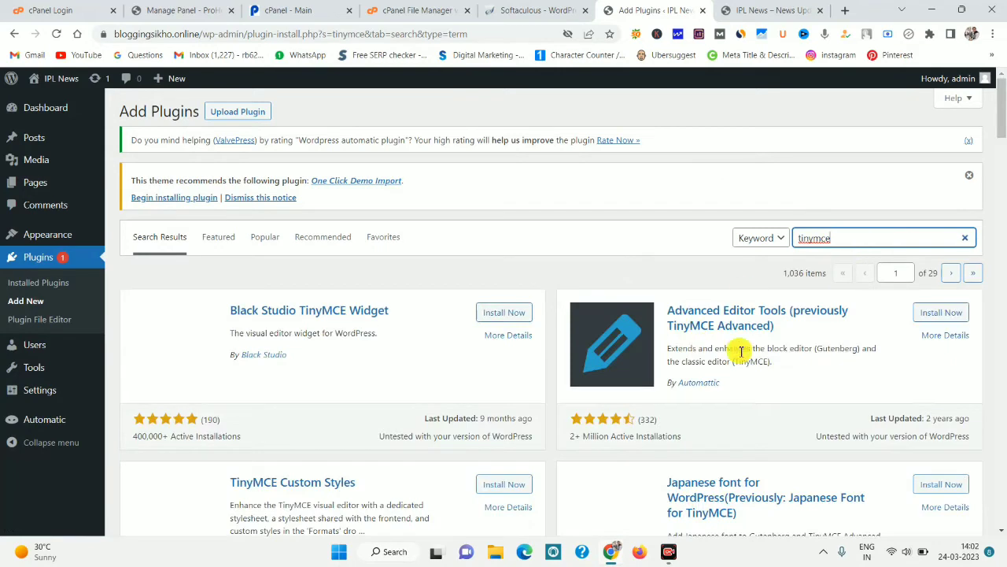
{"action": "left_click", "coordinate": [953, 312]}
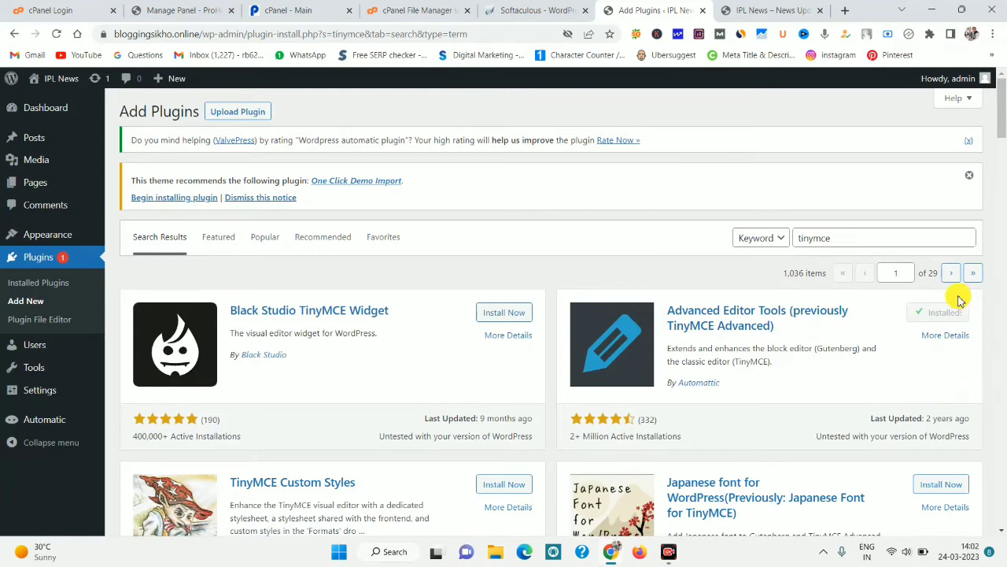
{"action": "left_click", "coordinate": [950, 314]}
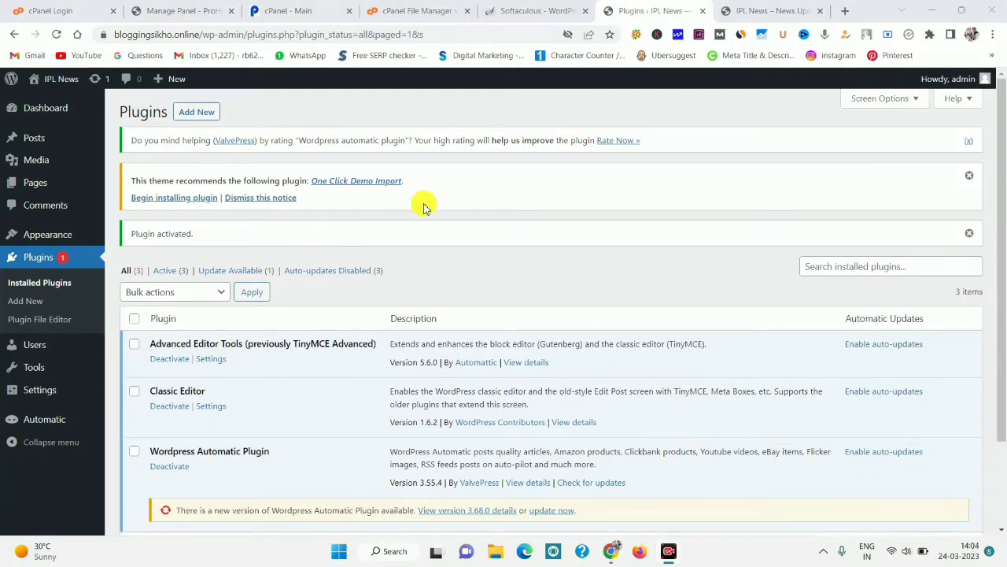
From the Posts list, edit the Saqlain Indian bunny post.
{"action": "mouse_move", "coordinate": [45, 135]}
{"action": "left_click", "coordinate": [120, 140]}
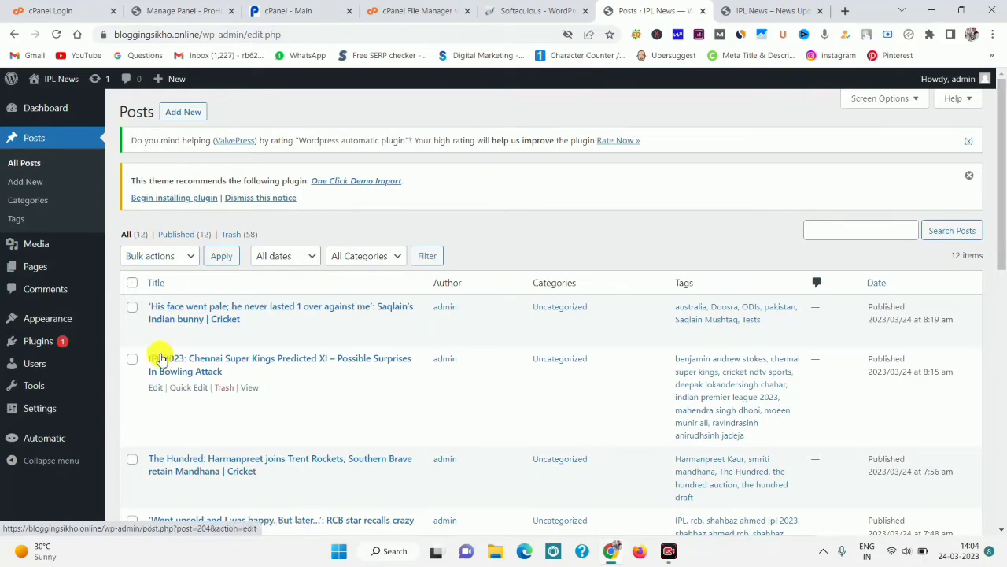
{"action": "left_click_drag", "start_coordinate": [1004, 244], "coordinate": [990, 161]}
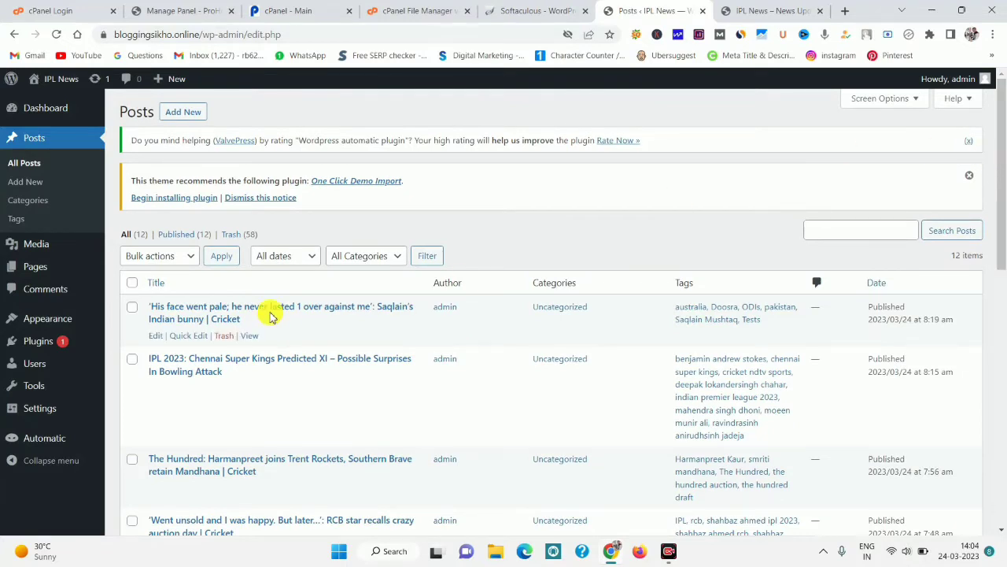
{"action": "left_click", "coordinate": [158, 334]}
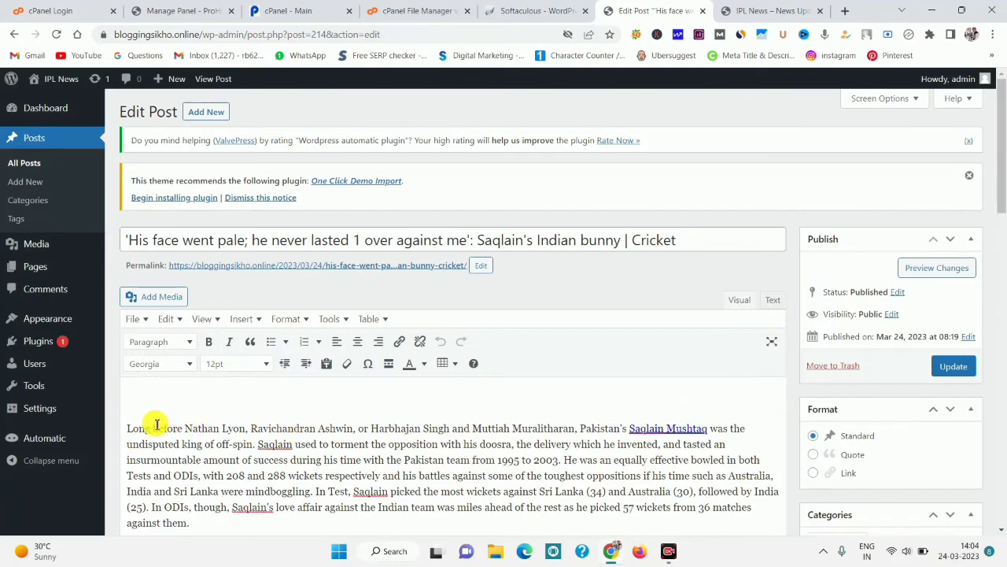
Replace the three Saqlain mentions with Saladin using the spelling suggestions.
{"action": "left_click_drag", "start_coordinate": [128, 426], "coordinate": [569, 457]}
{"action": "left_click", "coordinate": [569, 456]}
{"action": "left_click_drag", "start_coordinate": [756, 491], "coordinate": [364, 494]}
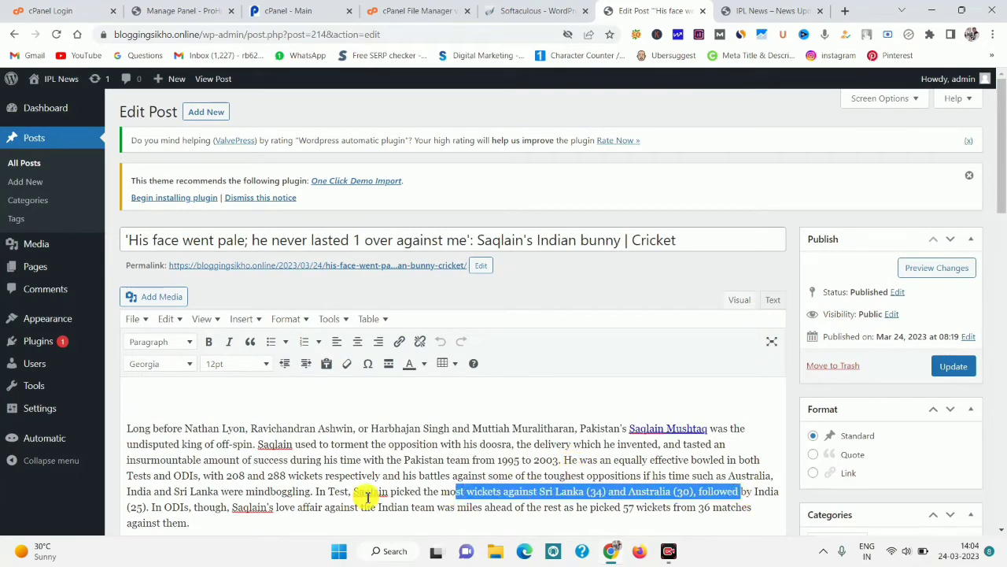
{"action": "left_click", "coordinate": [380, 491]}
{"action": "right_click", "coordinate": [377, 492]}
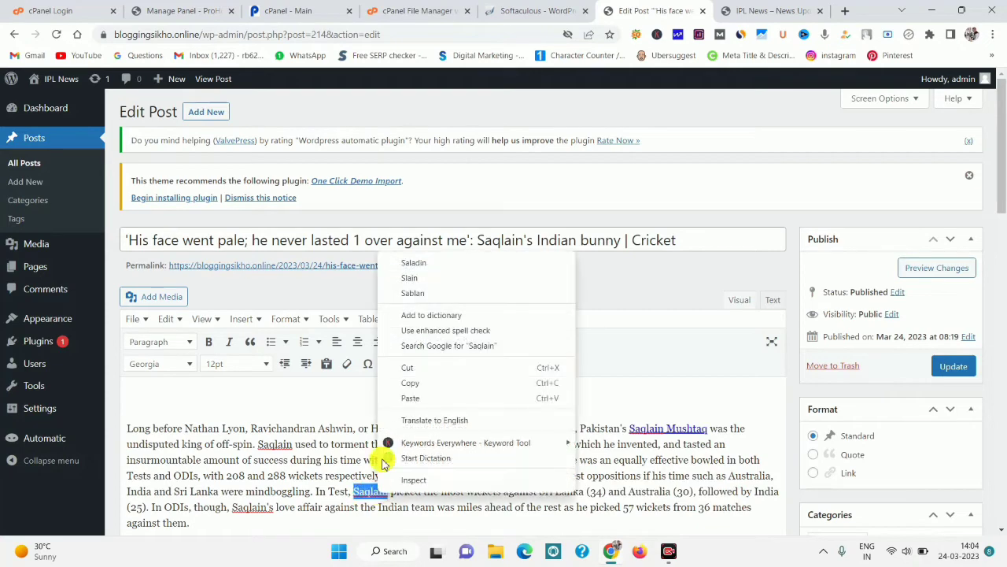
{"action": "left_click", "coordinate": [417, 265]}
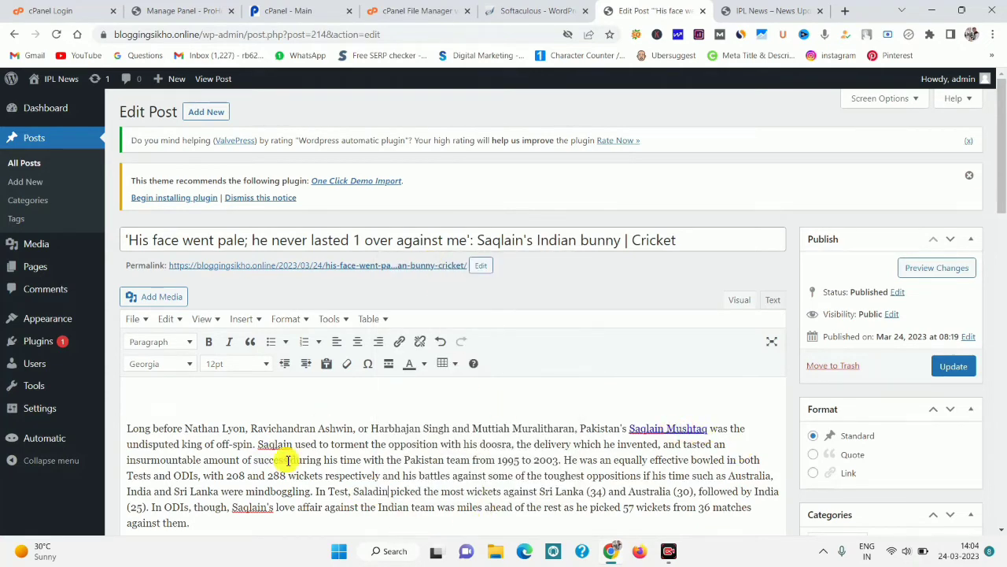
{"action": "right_click", "coordinate": [267, 447]}
{"action": "left_click", "coordinate": [293, 219]}
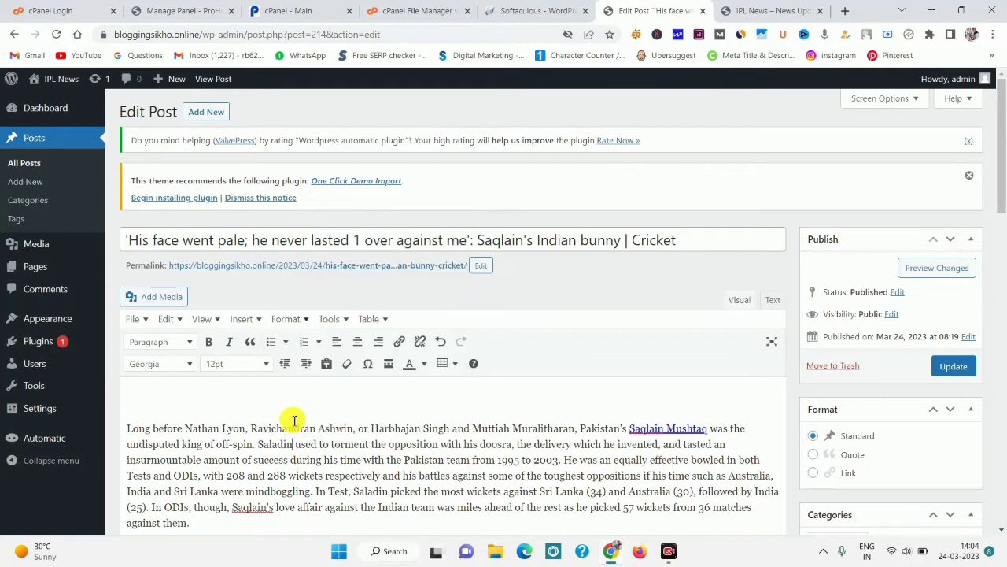
{"action": "right_click", "coordinate": [254, 508]}
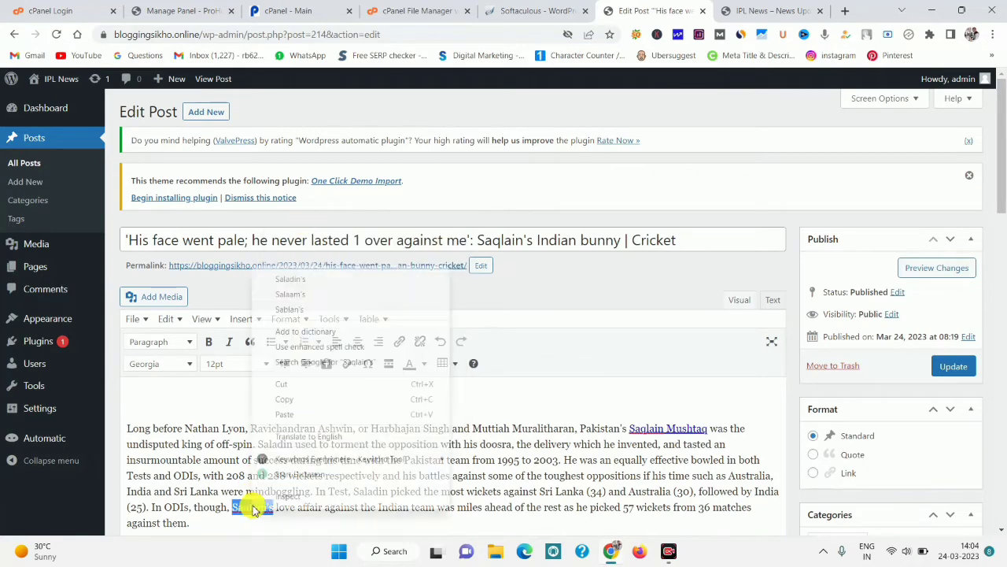
{"action": "left_click", "coordinate": [305, 286]}
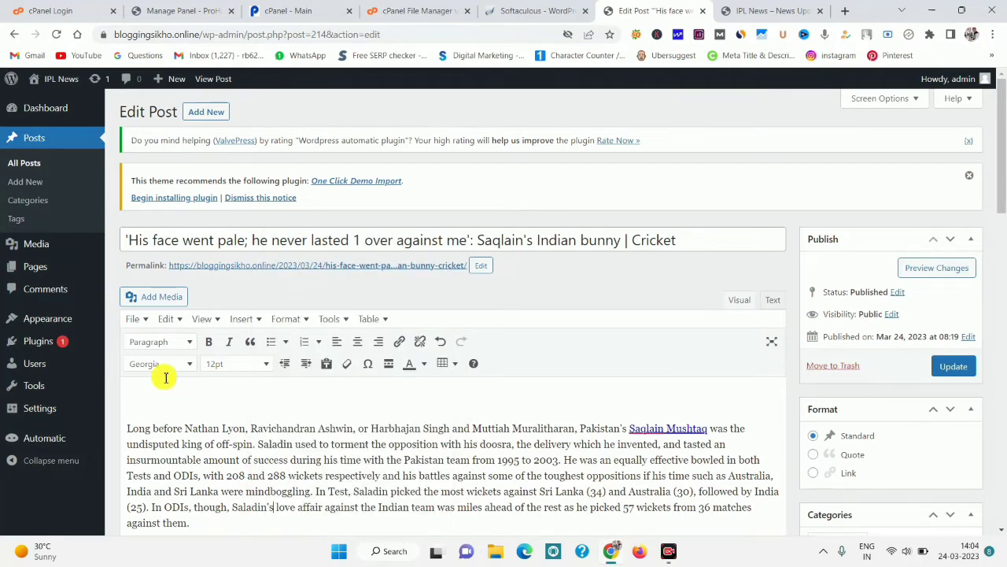
Update the post, view All Pages, and open a new browser tab.
{"action": "left_click", "coordinate": [954, 366]}
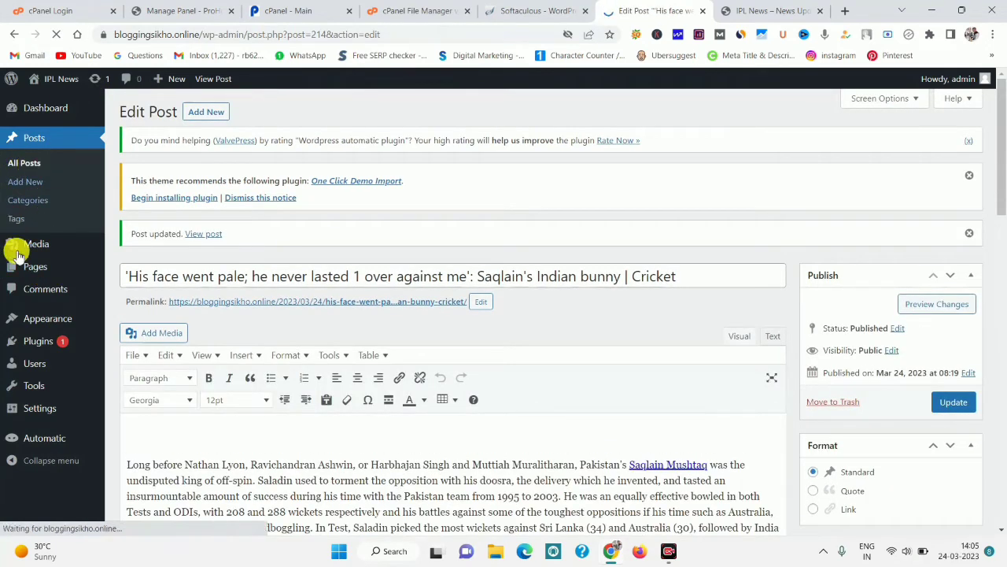
{"action": "left_click", "coordinate": [140, 275]}
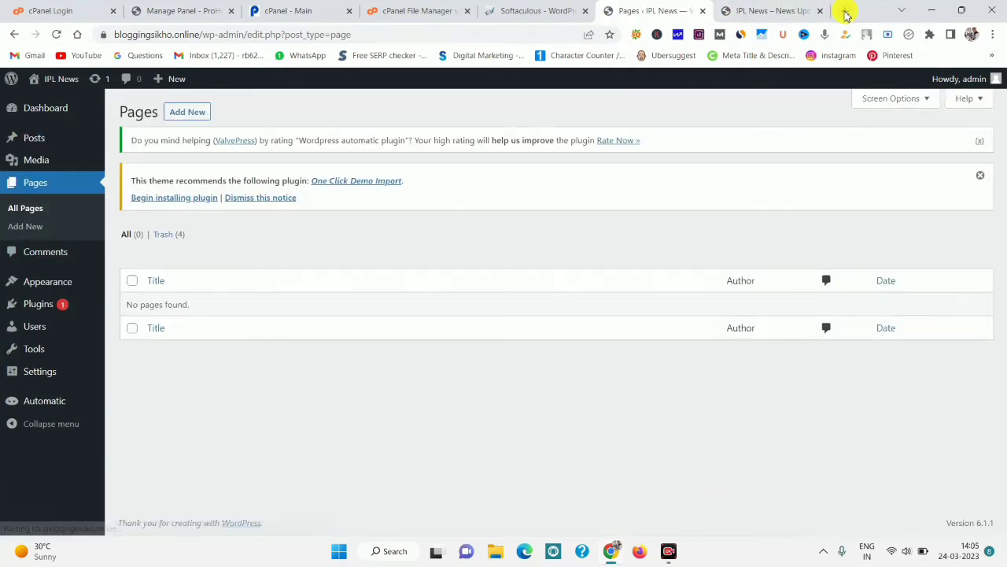
{"action": "left_click", "coordinate": [846, 15]}
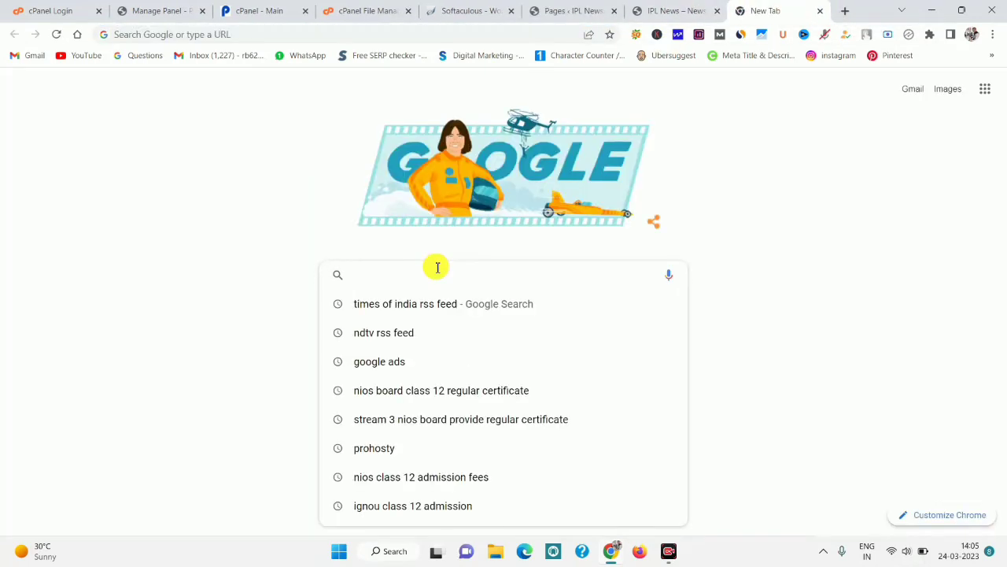
Google 'privacy policy generator', copy the query, and return to the WordPress Pages list.
{"action": "type", "text": "privacy policy generator"}
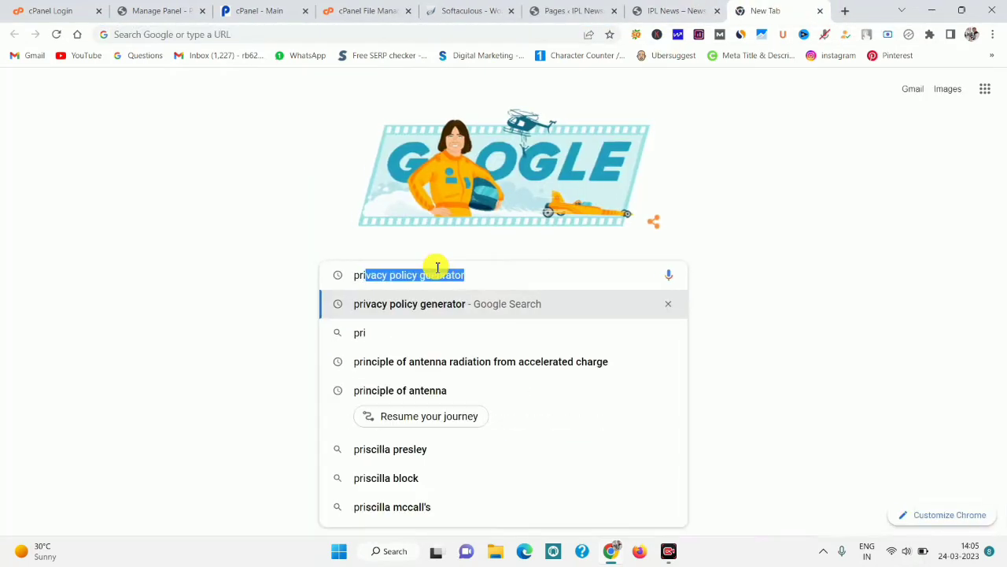
{"action": "key", "text": "Return"}
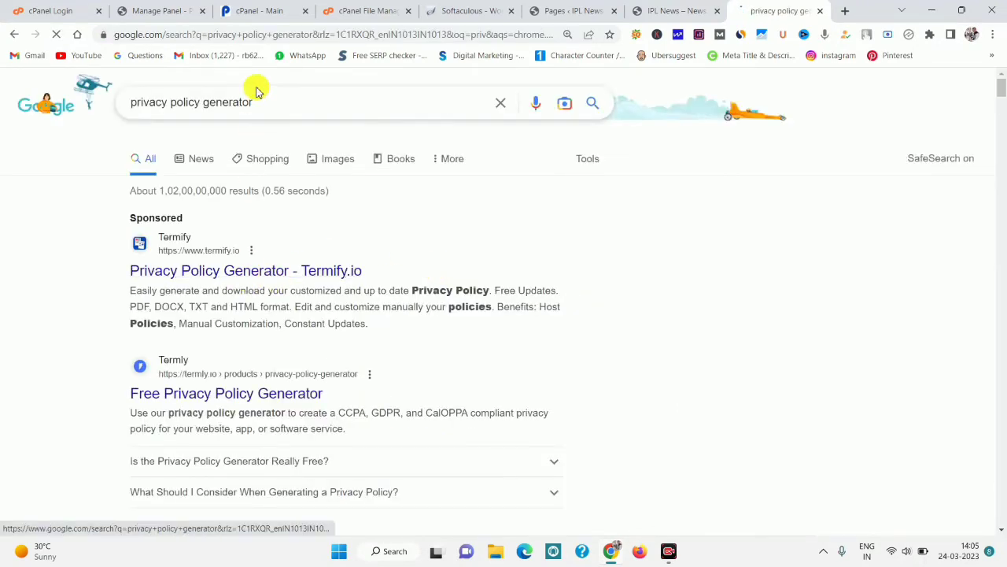
{"action": "left_click_drag", "start_coordinate": [151, 93], "coordinate": [130, 96]}
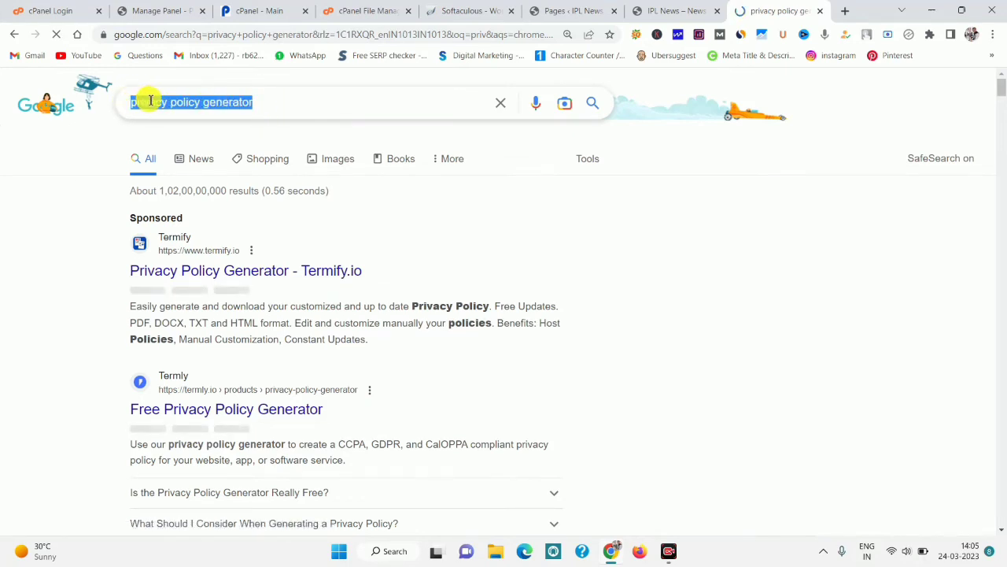
{"action": "right_click", "coordinate": [150, 101]}
{"action": "left_click", "coordinate": [186, 148]}
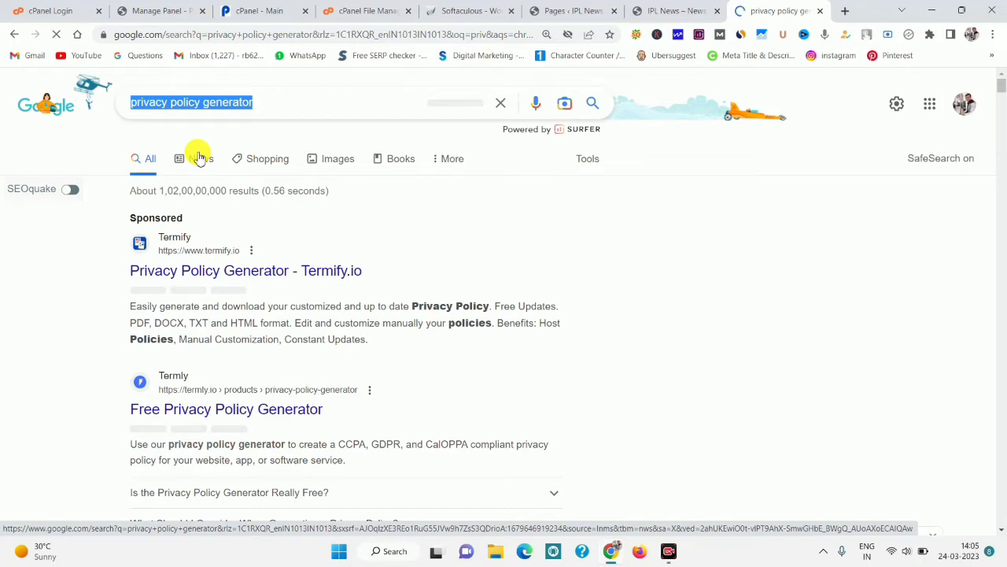
{"action": "left_click", "coordinate": [568, 9]}
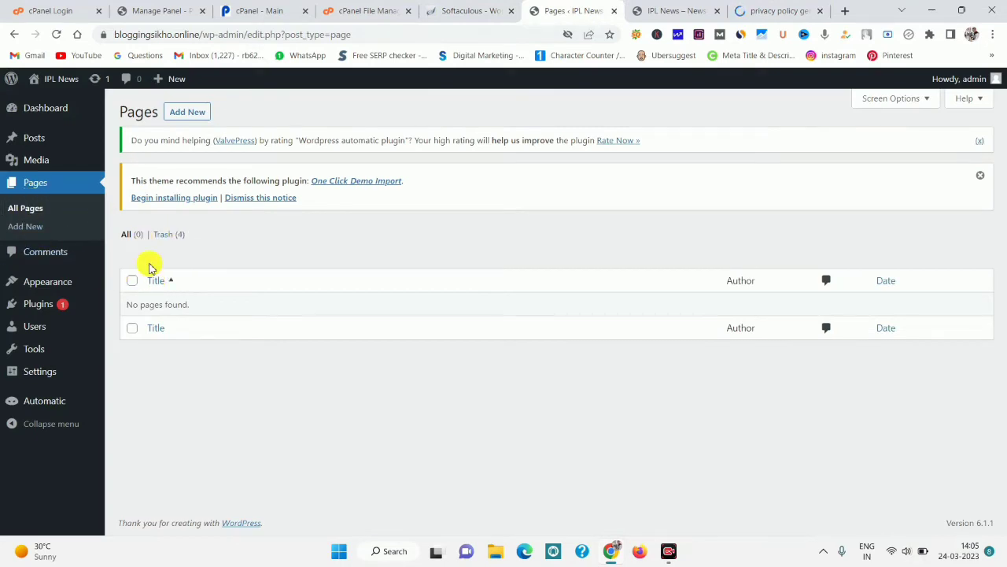
Publish a new page with the pasted title 'privacy policy generator'.
{"action": "left_click", "coordinate": [35, 228]}
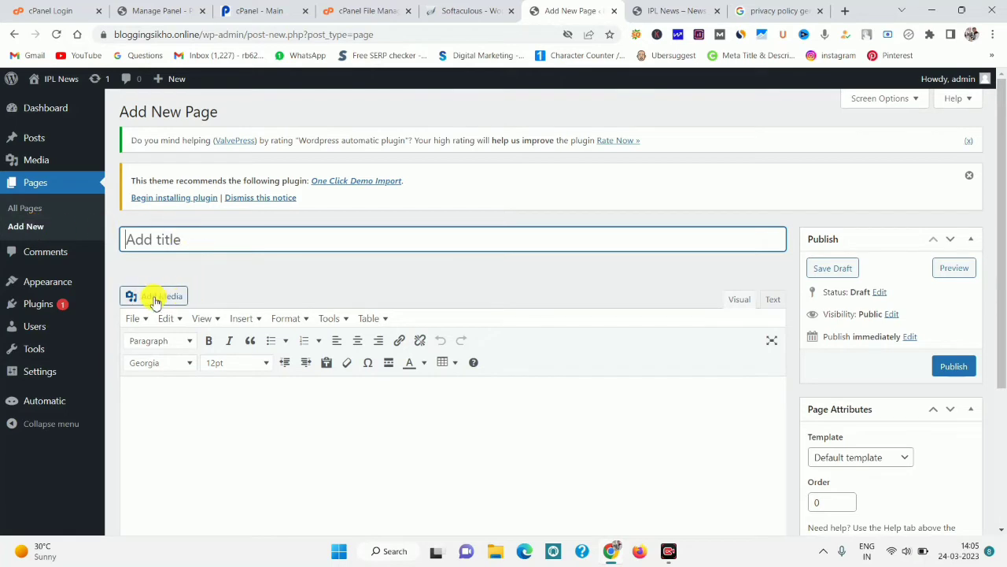
{"action": "right_click", "coordinate": [153, 238]}
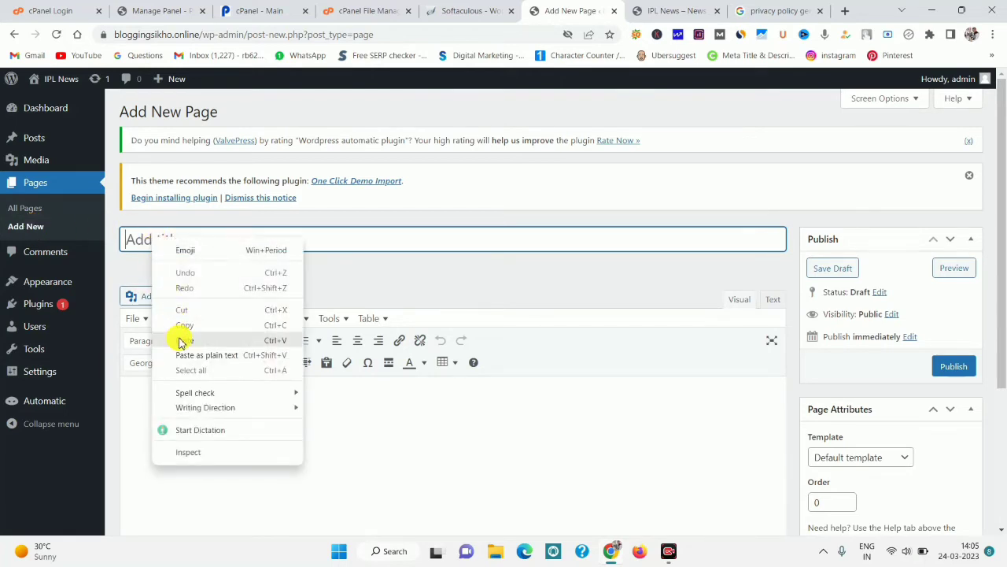
{"action": "left_click", "coordinate": [180, 334]}
{"action": "left_click", "coordinate": [957, 366]}
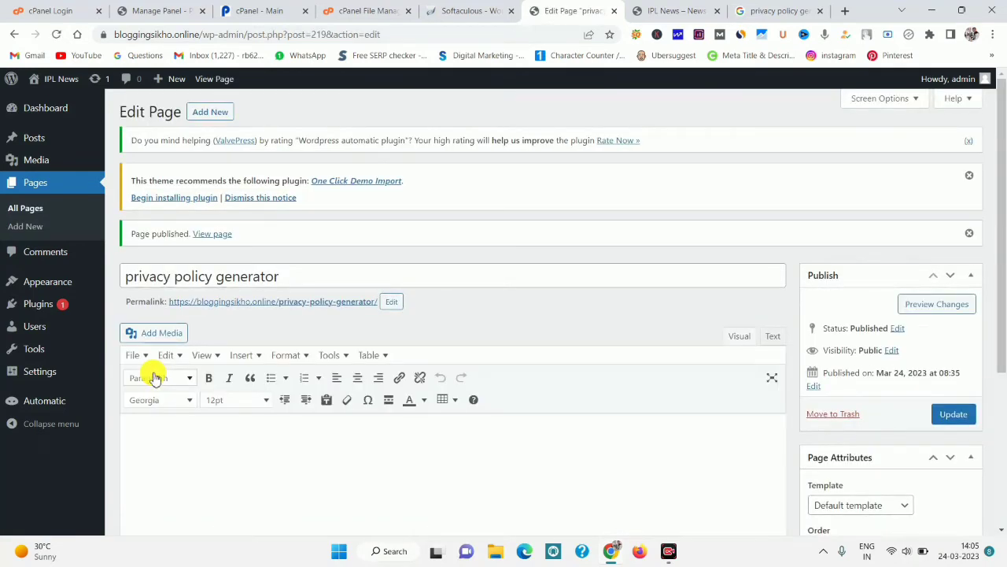
Publish a second page titled 'contact us', then switch to the live IPL News homepage.
{"action": "left_click", "coordinate": [799, 6]}
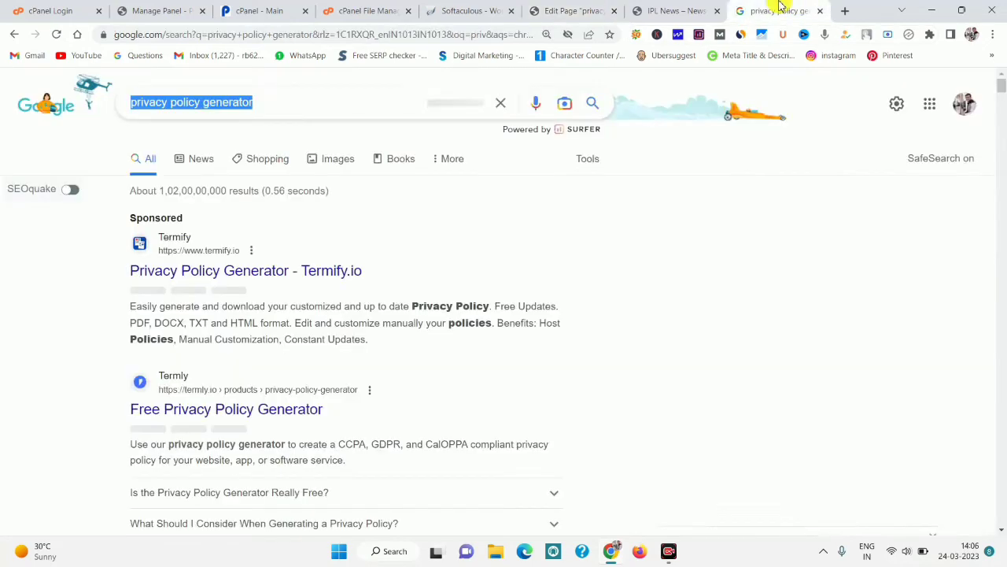
{"action": "left_click", "coordinate": [551, 10]}
{"action": "left_click", "coordinate": [740, 8]}
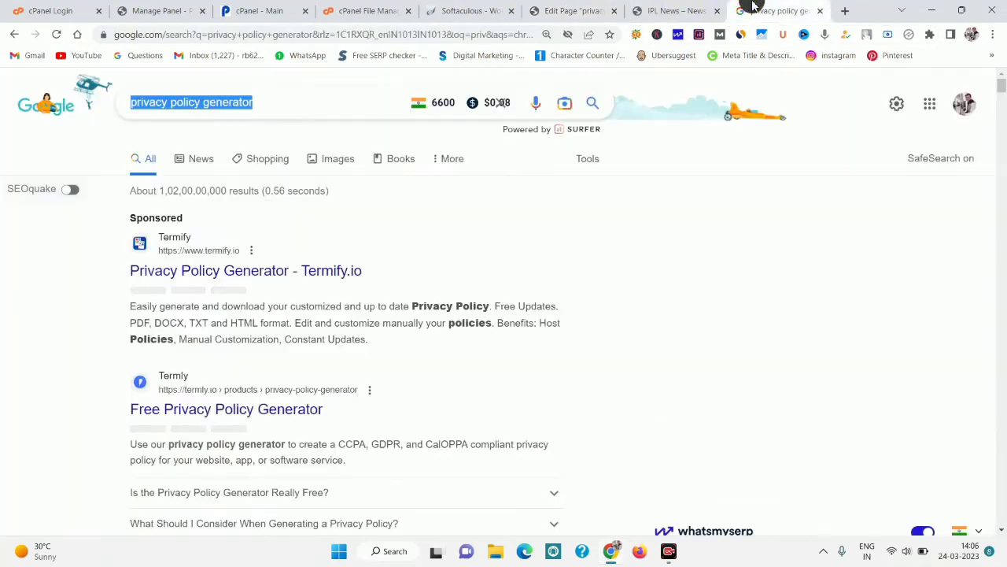
{"action": "left_click", "coordinate": [596, 9]}
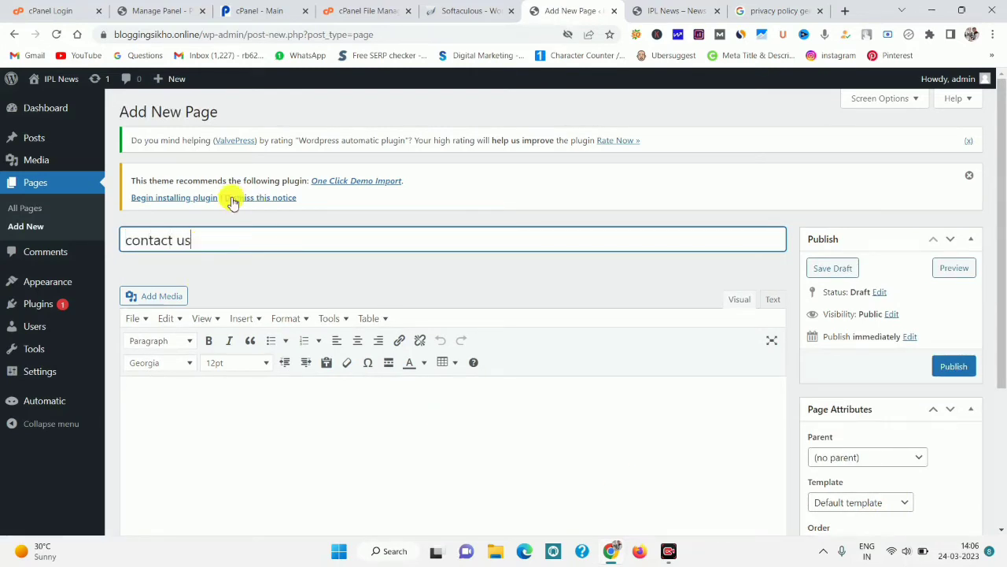
{"action": "left_click", "coordinate": [146, 411]}
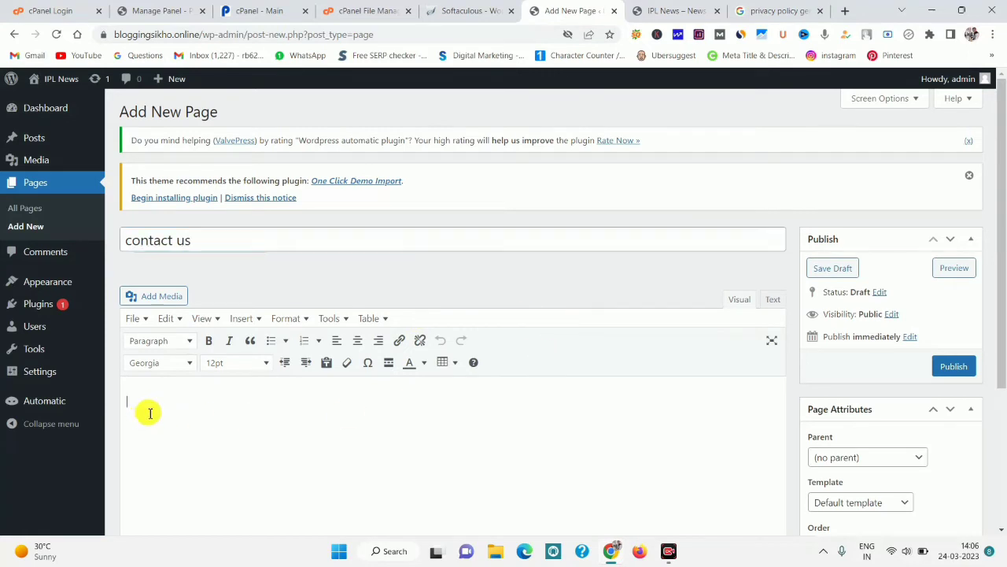
{"action": "left_click", "coordinate": [185, 319]}
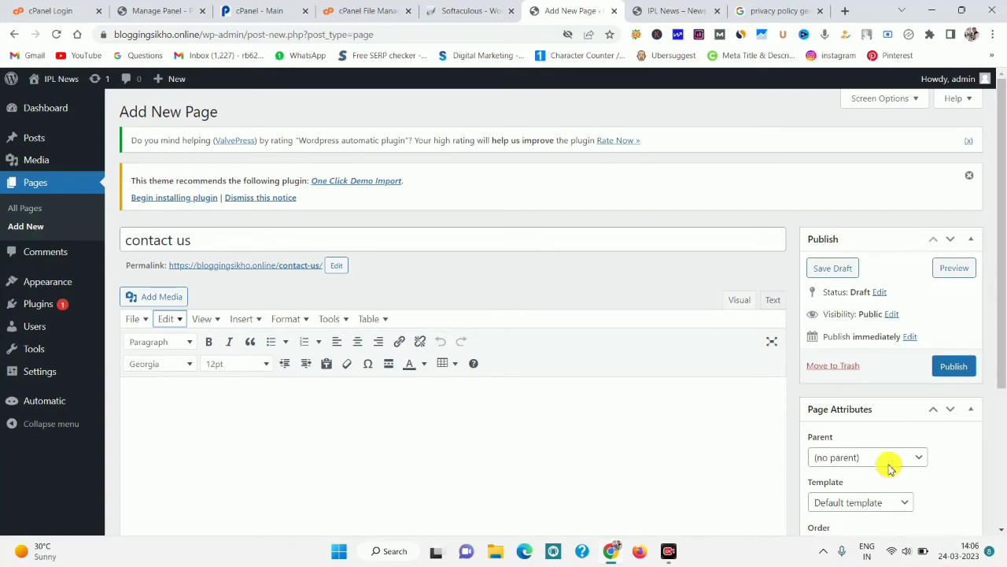
{"action": "left_click", "coordinate": [952, 367]}
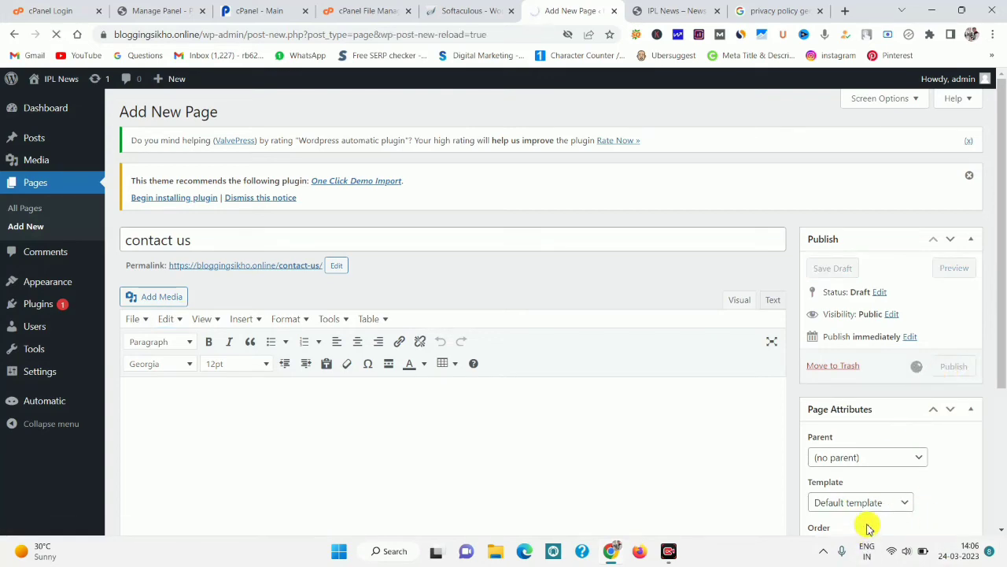
{"action": "left_click", "coordinate": [692, 11]}
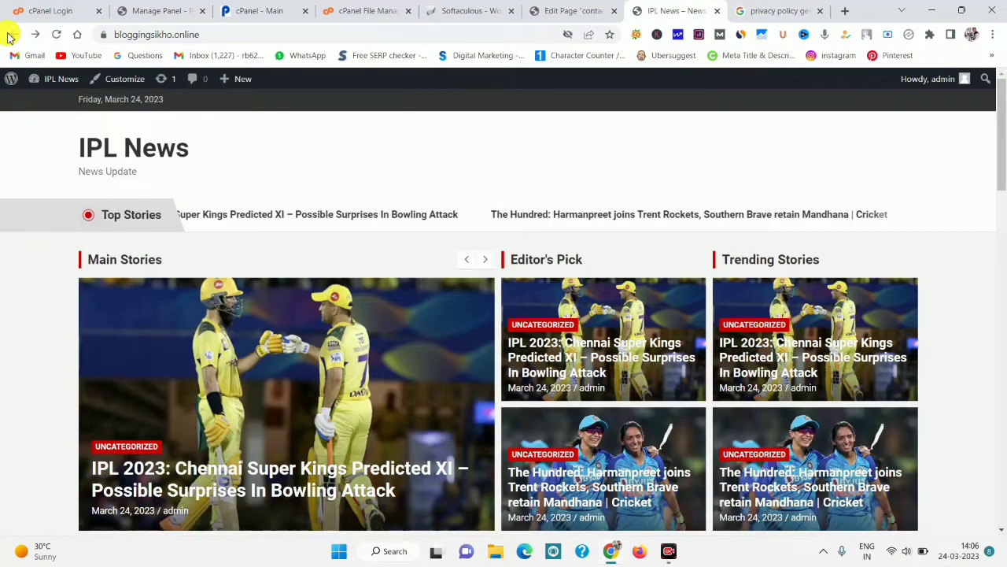
Reload the homepage to confirm the Contact Us and Privacy Policy Generator menu items, then open Customize.
{"action": "left_click", "coordinate": [58, 35]}
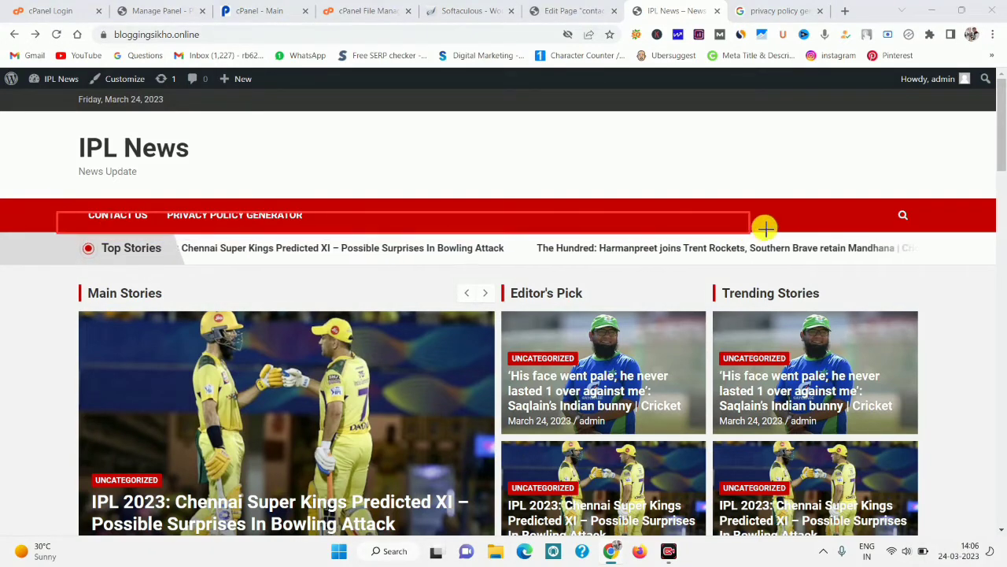
{"action": "left_click_drag", "start_coordinate": [791, 220], "coordinate": [795, 259]}
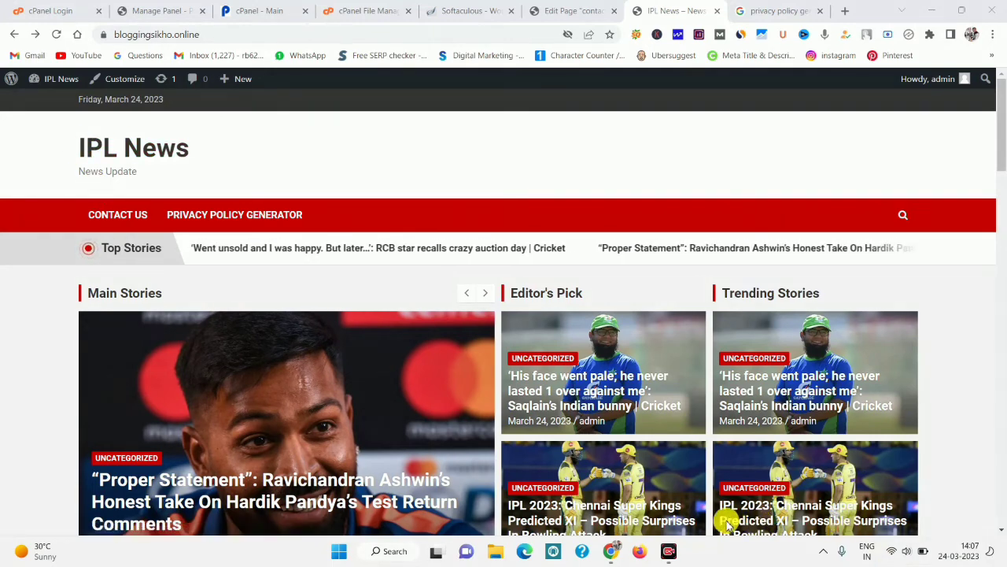
{"action": "left_click_drag", "start_coordinate": [48, 127], "coordinate": [354, 210]}
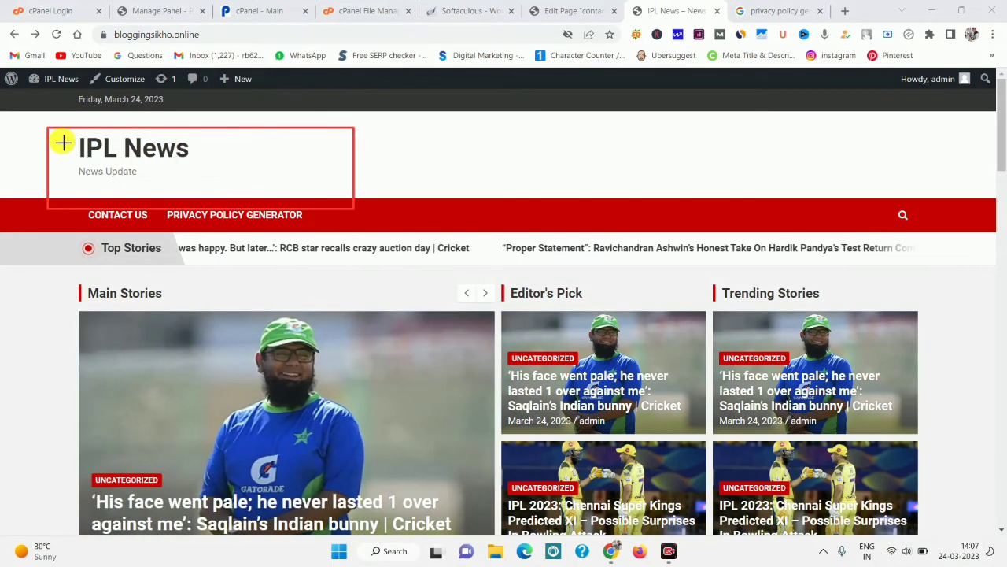
{"action": "left_click_drag", "start_coordinate": [62, 138], "coordinate": [232, 161]}
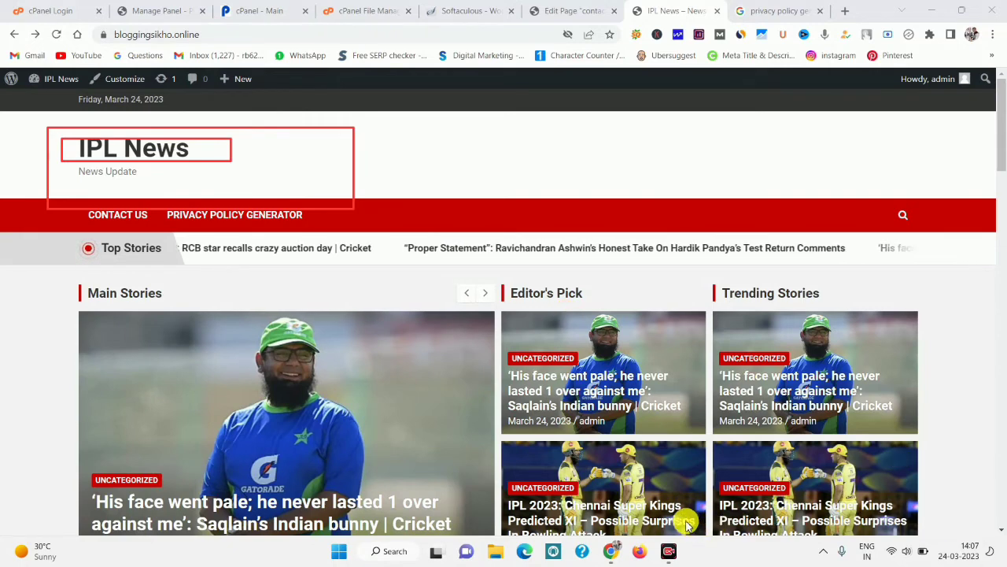
{"action": "key", "text": "Escape"}
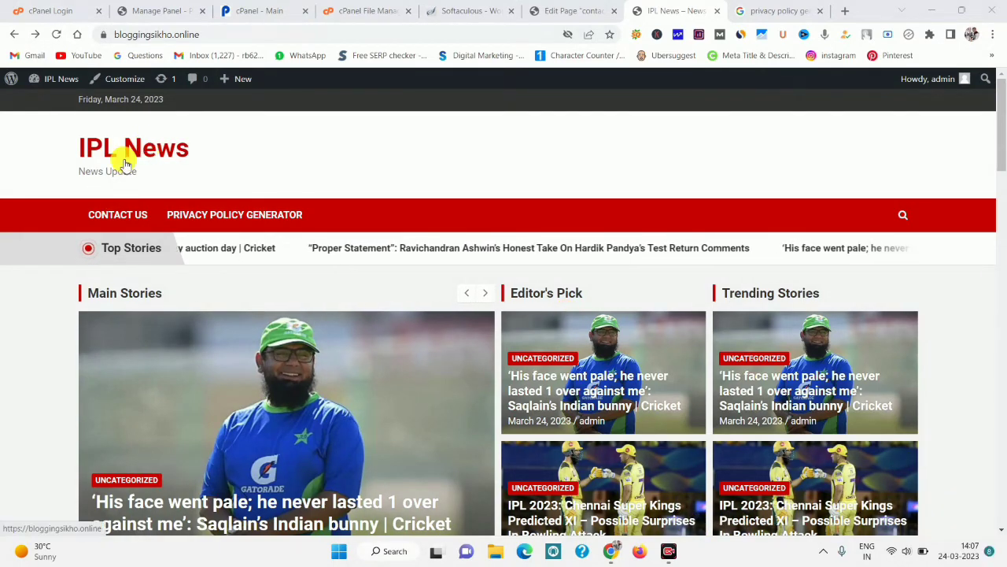
{"action": "left_click", "coordinate": [116, 81]}
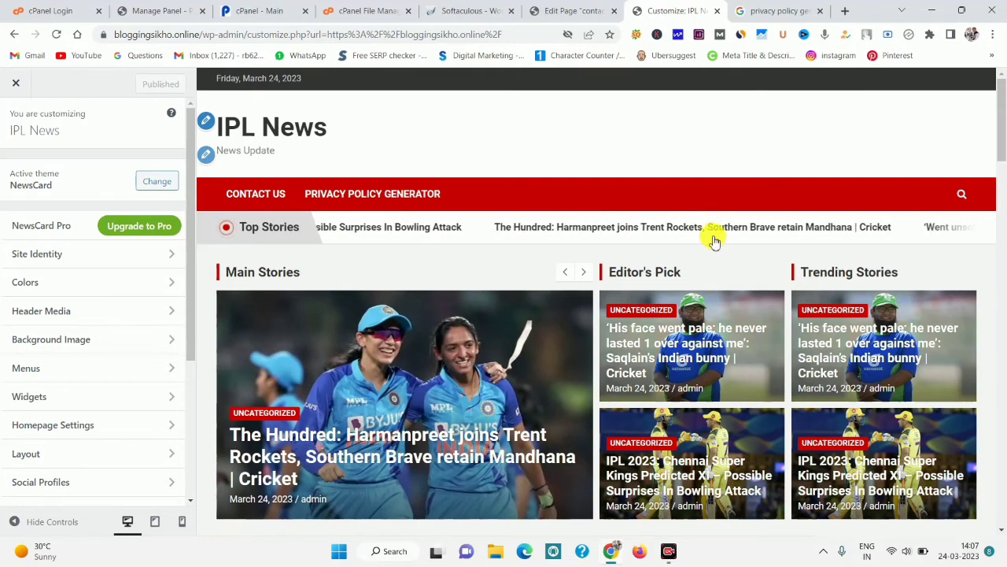
In Site Identity, replace the site title IPL News with 'cricket news'.
{"action": "left_click", "coordinate": [580, 11]}
{"action": "left_click", "coordinate": [679, 10]}
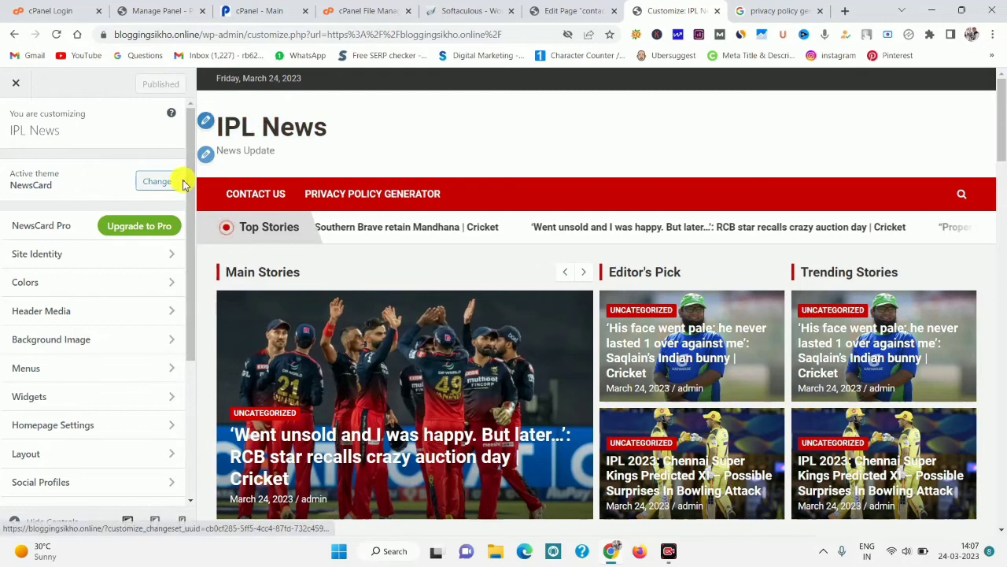
{"action": "left_click", "coordinate": [206, 122]}
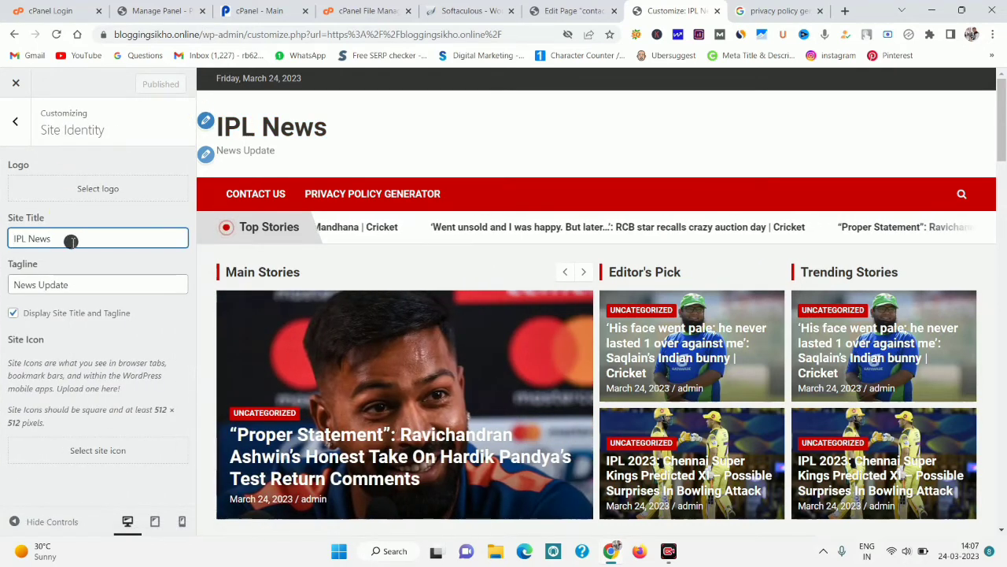
{"action": "left_click_drag", "start_coordinate": [68, 238], "coordinate": [6, 240]}
{"action": "key", "text": "BackSpace"}
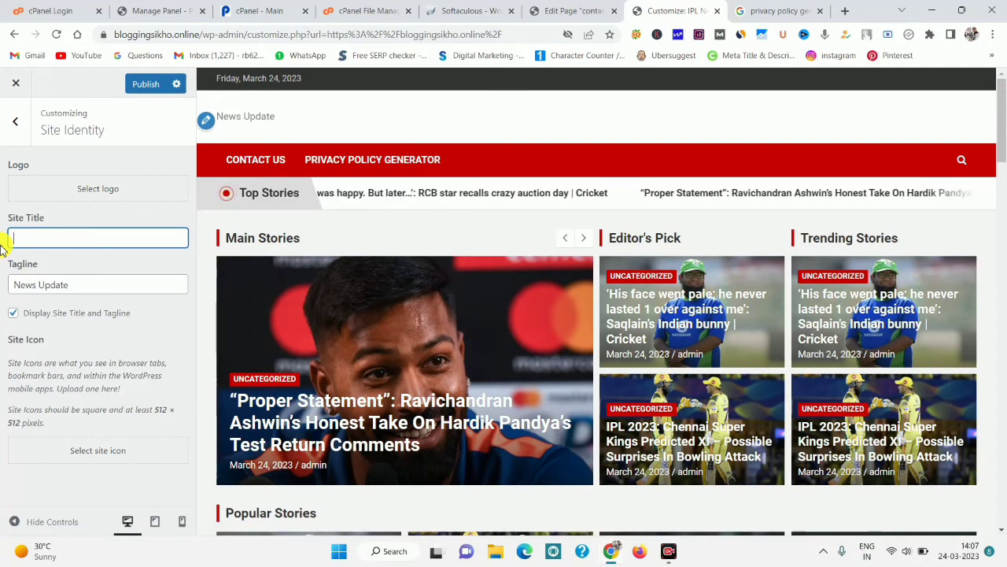
{"action": "type", "text": "cricket"}
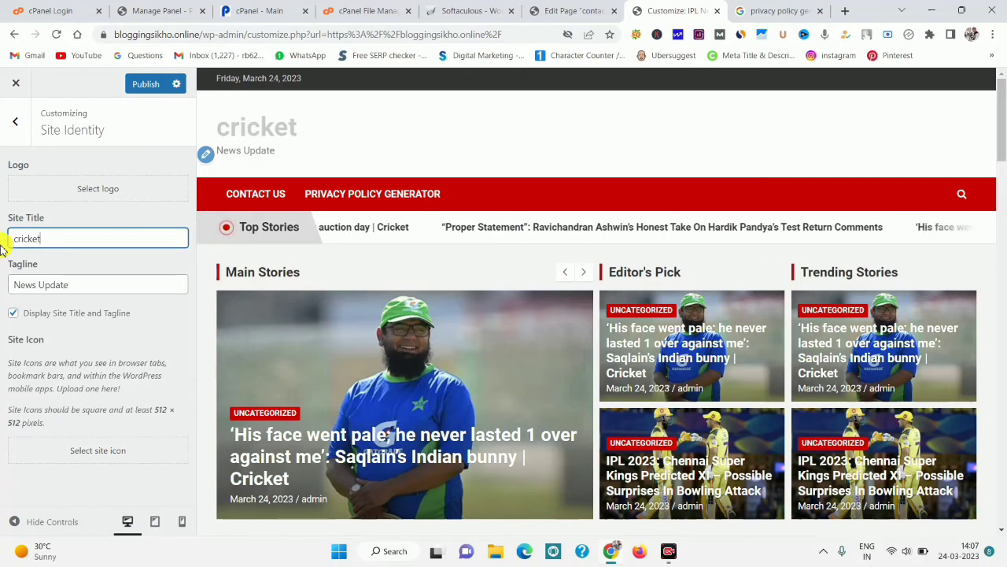
{"action": "type", "text": " news"}
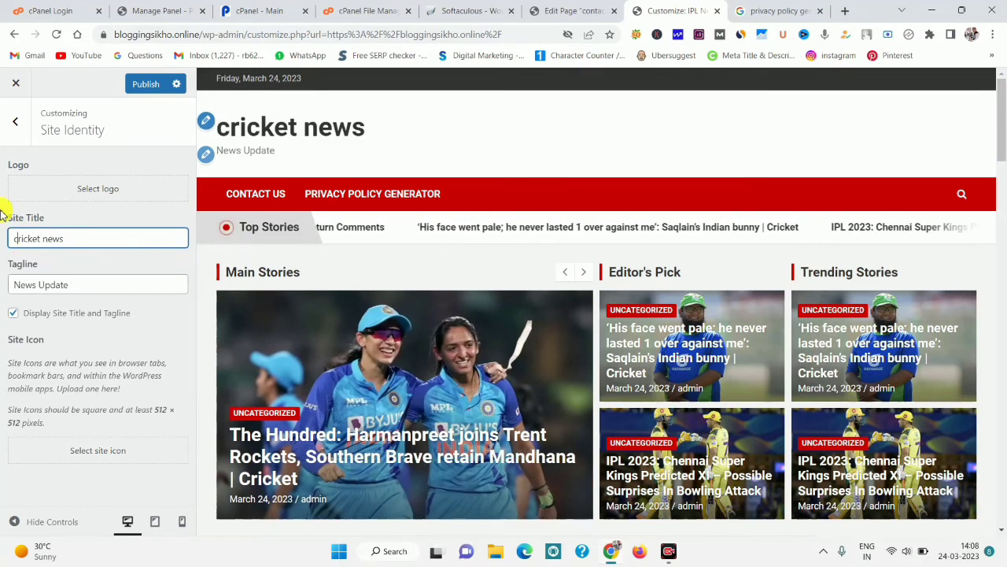
Change the tagline from News Update to 'latest update' and publish.
{"action": "left_click", "coordinate": [92, 286]}
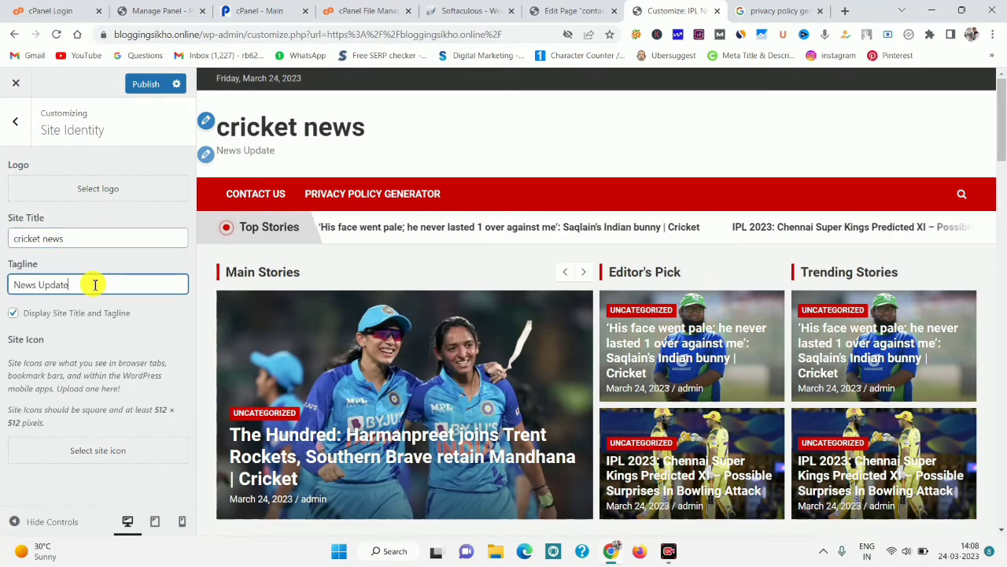
{"action": "key", "text": "BackSpace"}
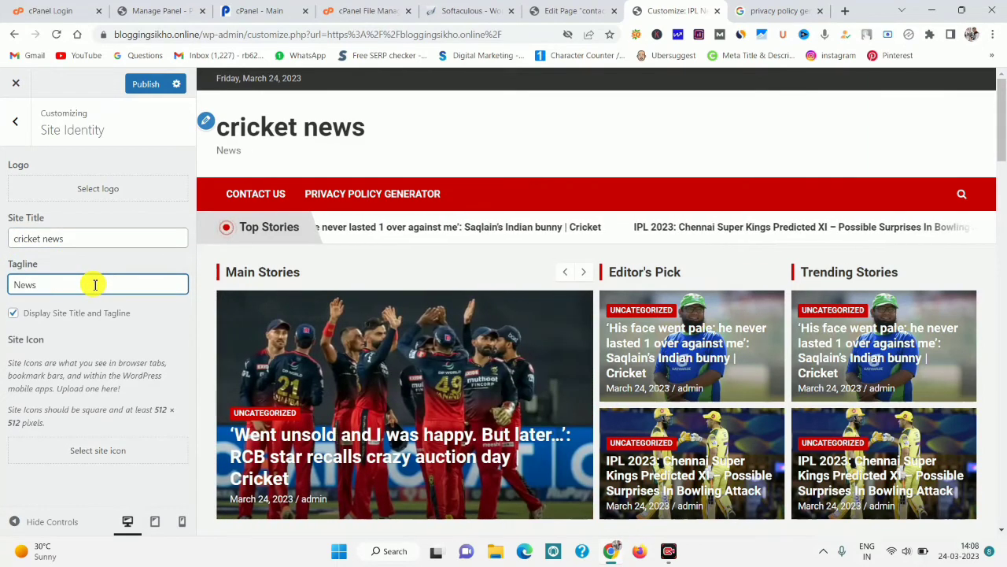
{"action": "key", "text": "BackSpace"}
{"action": "key", "text": "BackSpace"}
{"action": "key", "text": "BackSpace"}
{"action": "key", "text": "BackSpace"}
{"action": "type", "text": "la"}
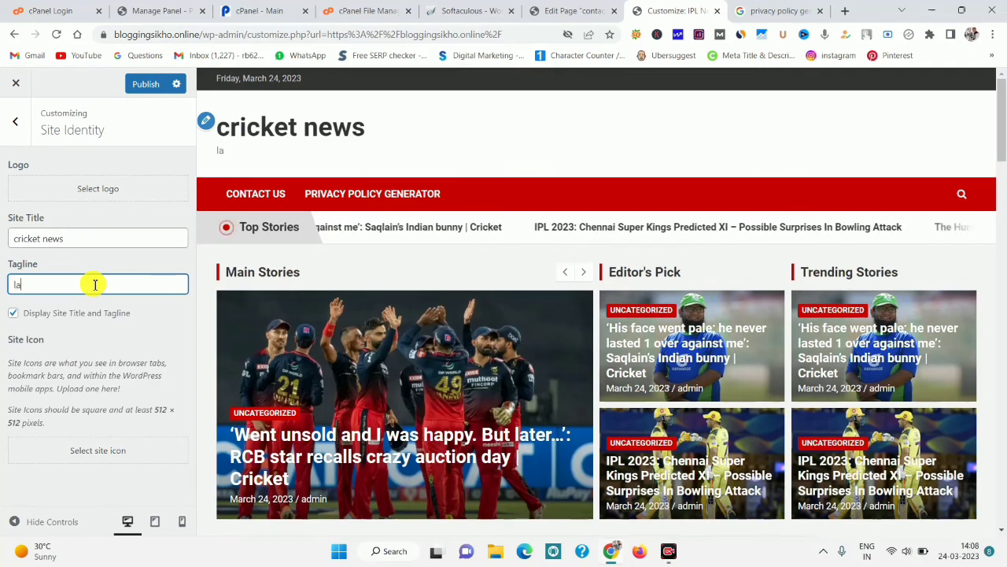
{"action": "type", "text": "test "}
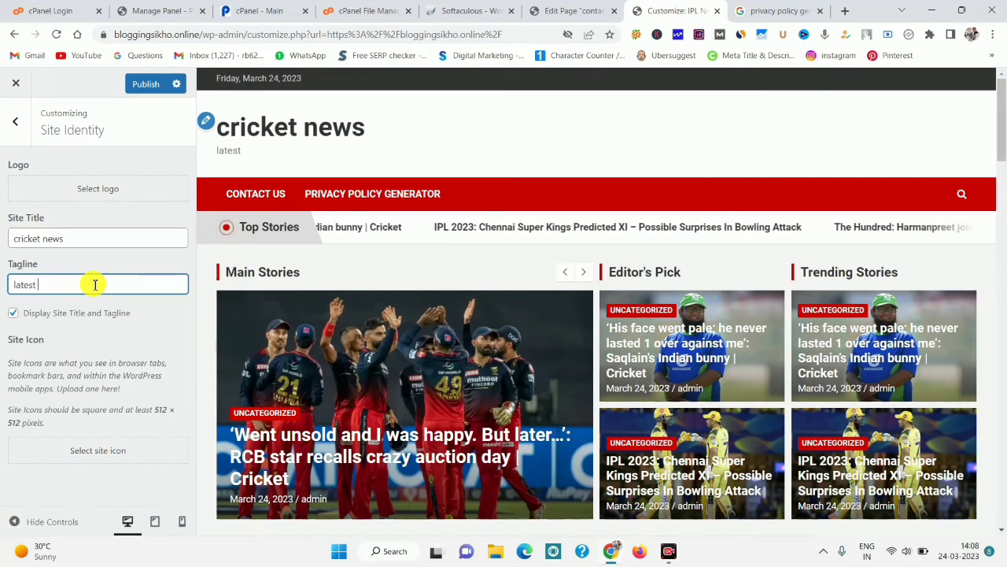
{"action": "type", "text": "update"}
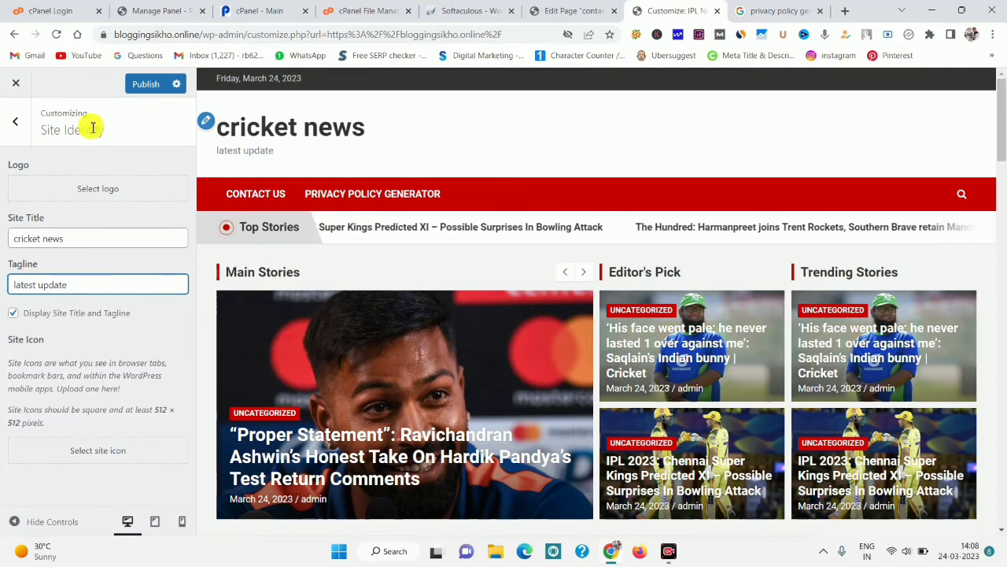
{"action": "left_click", "coordinate": [155, 84]}
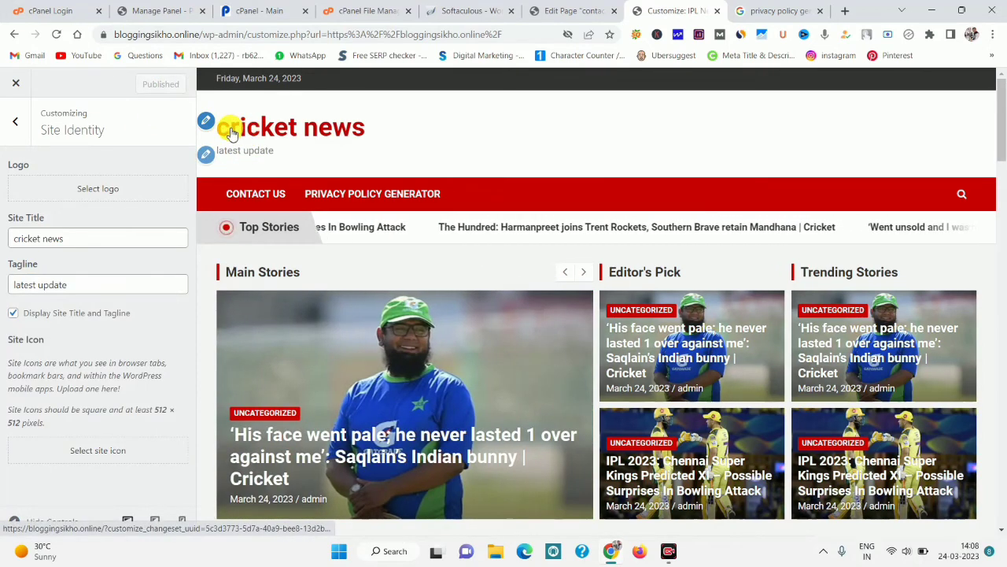
Capitalise the site title to 'Cricket news' and publish it.
{"action": "left_click", "coordinate": [18, 237]}
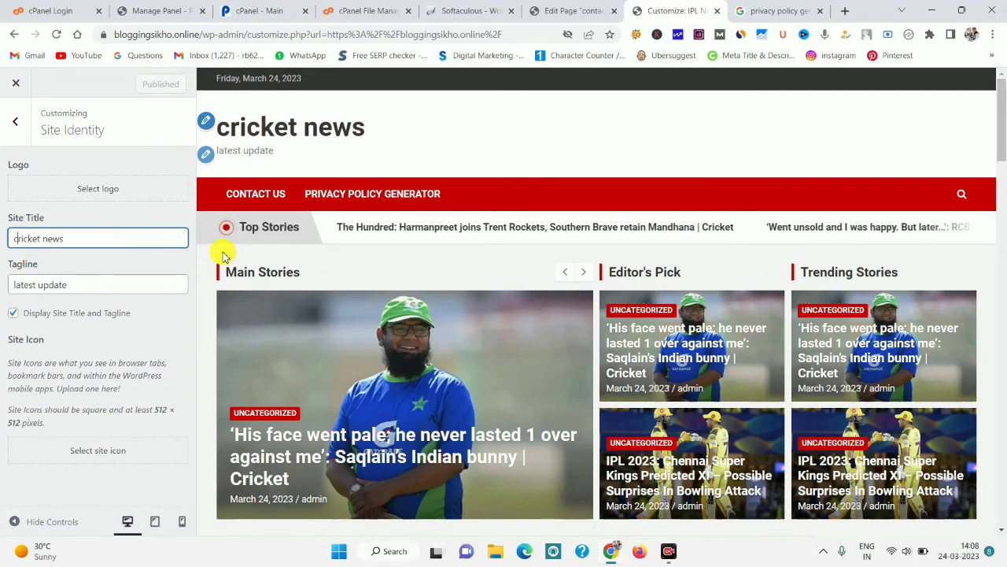
{"action": "key", "text": "BackSpace"}
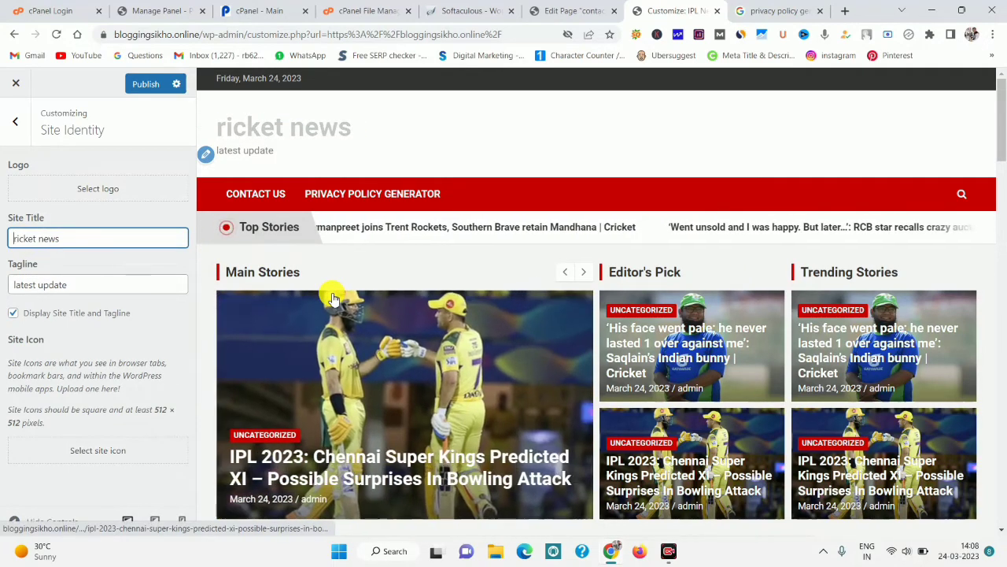
{"action": "type", "text": "C"}
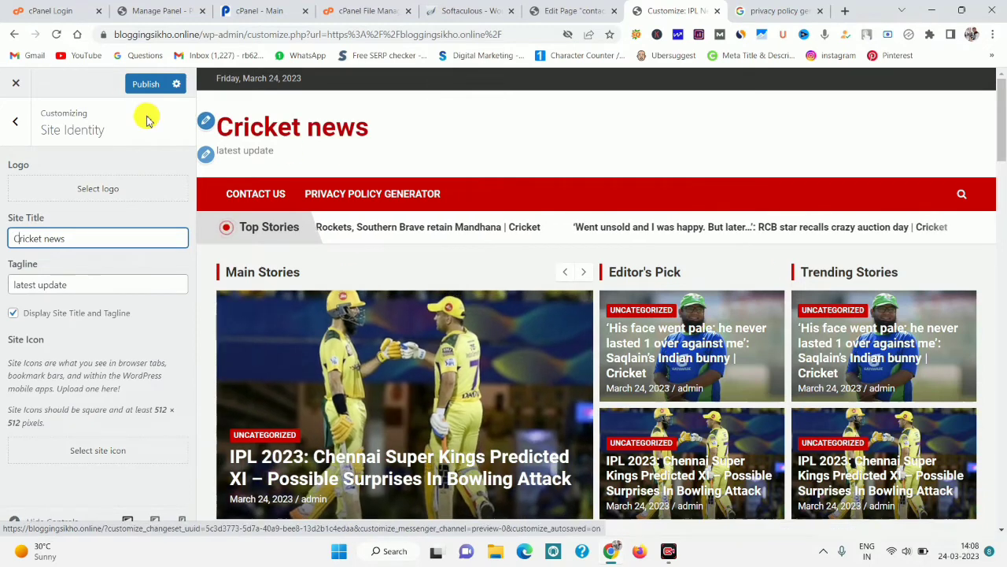
{"action": "left_click", "coordinate": [146, 83]}
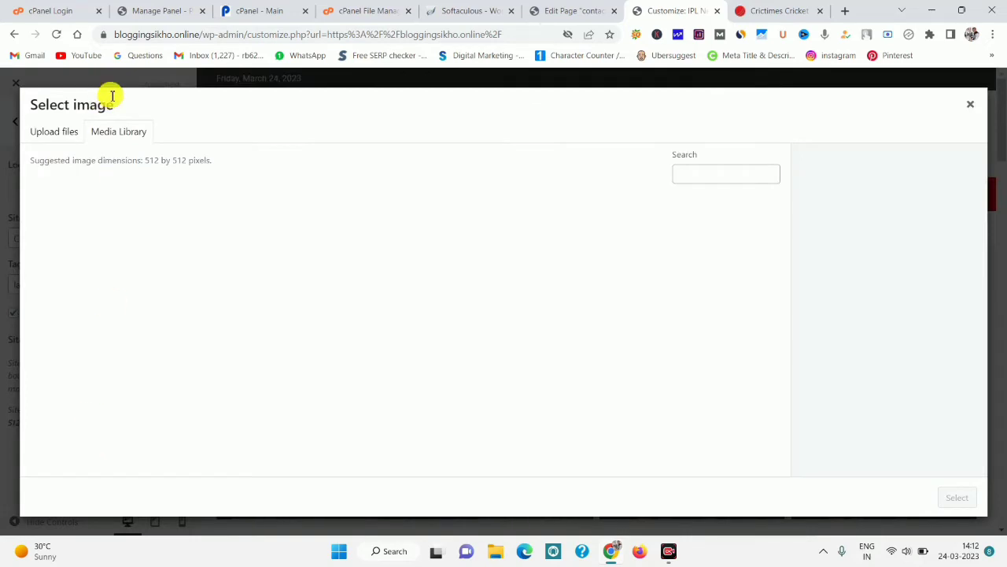
Close the site-icon Select image dialog without uploading, then scroll through the site preview.
{"action": "left_click", "coordinate": [72, 136]}
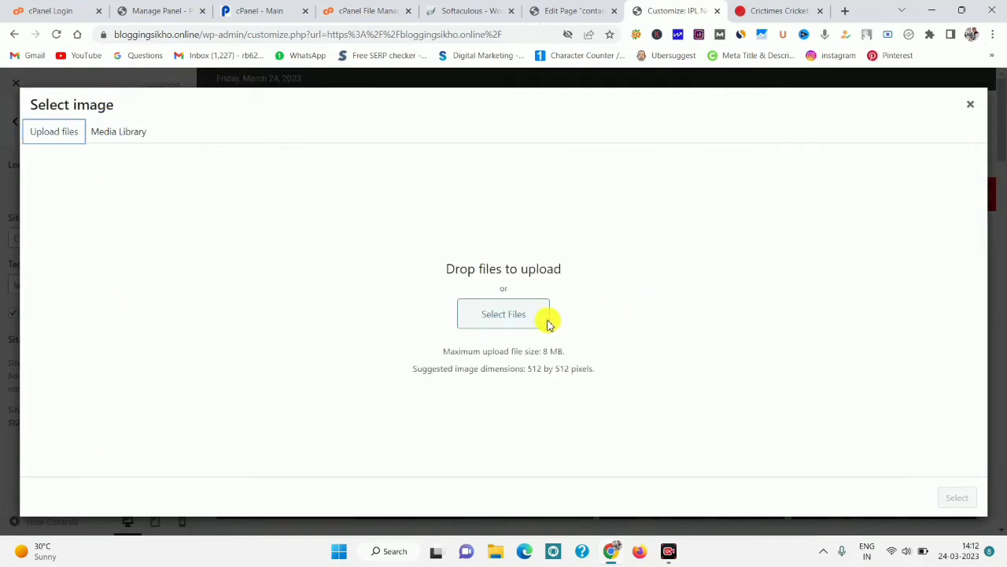
{"action": "left_click", "coordinate": [971, 104]}
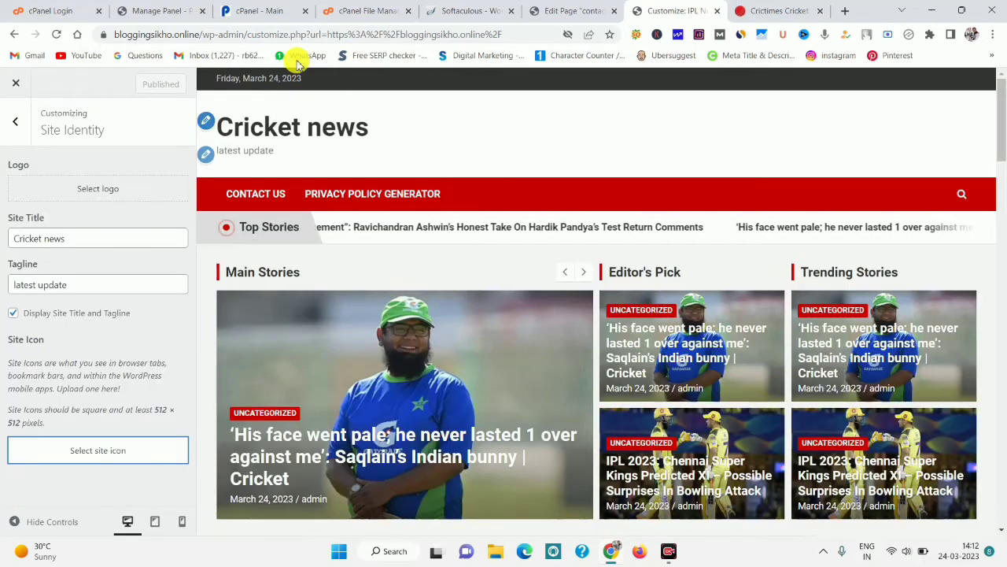
{"action": "left_click_drag", "start_coordinate": [1000, 147], "coordinate": [1001, 549]}
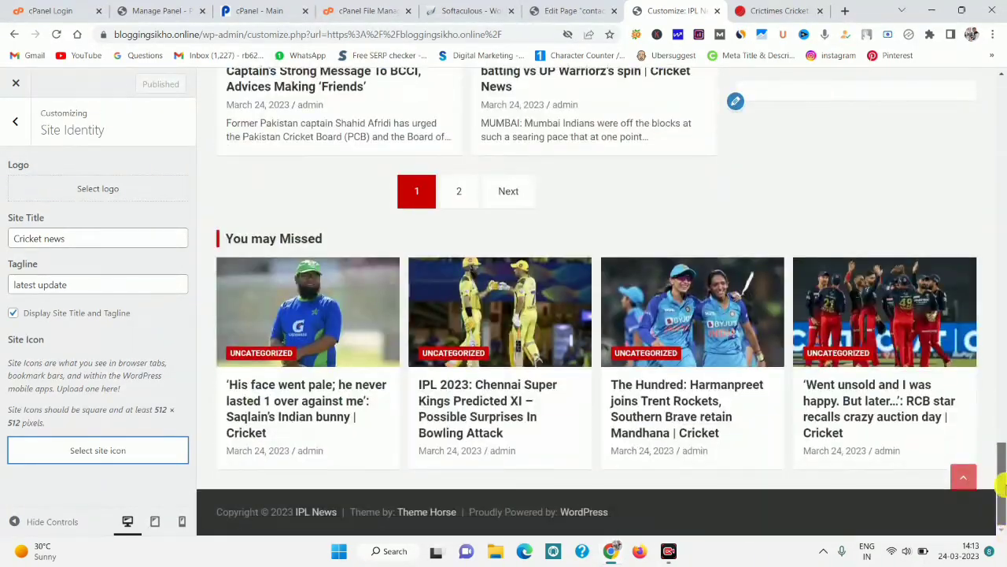
{"action": "left_click_drag", "start_coordinate": [1001, 484], "coordinate": [1003, 214]}
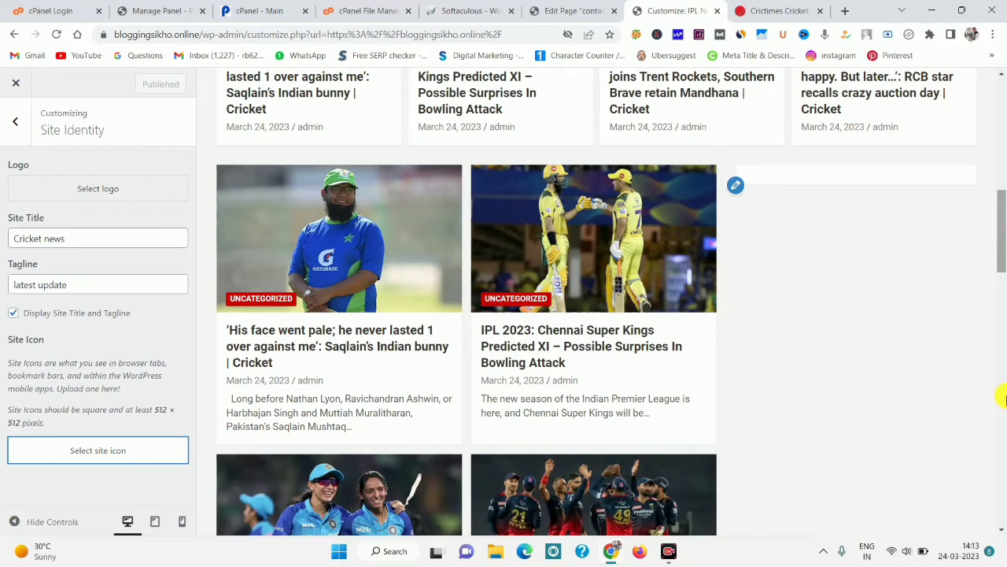
Leave the WordPress Customizer for the Crictimes cricket site at crictimes.org in another tab.
{"action": "left_click", "coordinate": [845, 523]}
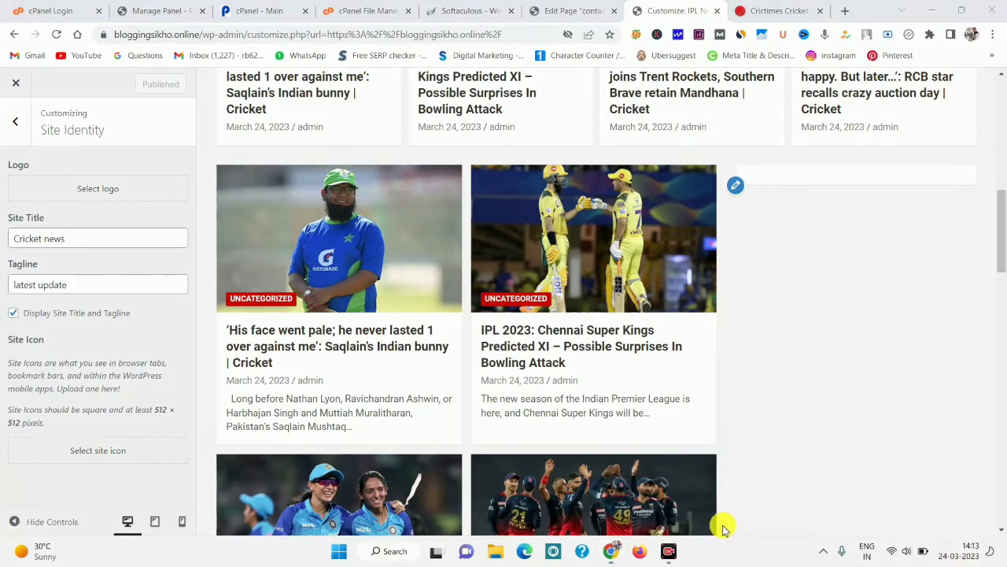
{"action": "left_click_drag", "start_coordinate": [747, 166], "coordinate": [967, 469]}
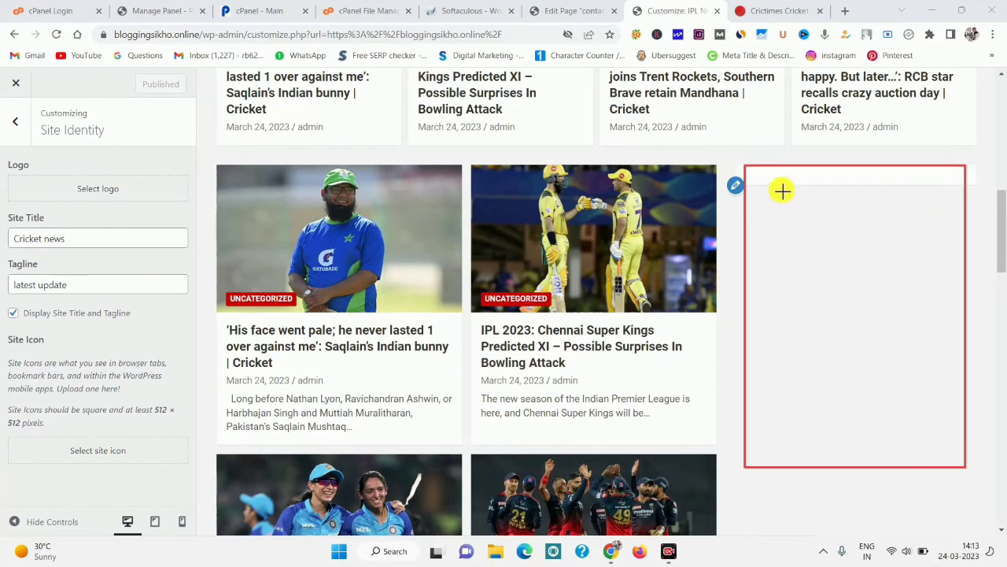
{"action": "mouse_move", "coordinate": [744, 170]}
{"action": "left_mouse_down"}
{"action": "mouse_move", "coordinate": [807, 225]}
{"action": "mouse_move", "coordinate": [935, 463]}
{"action": "mouse_move", "coordinate": [965, 466]}
{"action": "left_mouse_up"}
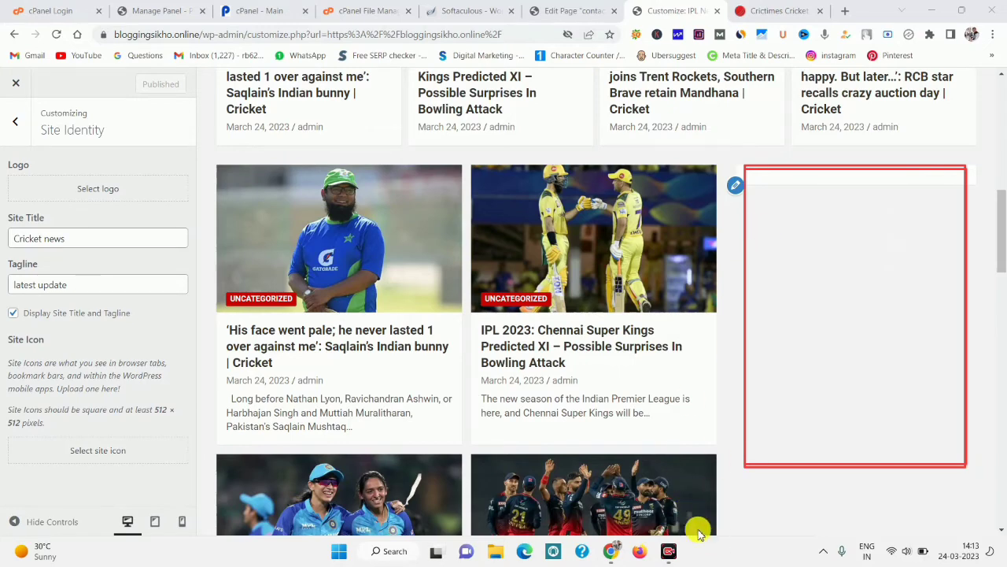
{"action": "left_click", "coordinate": [775, 9]}
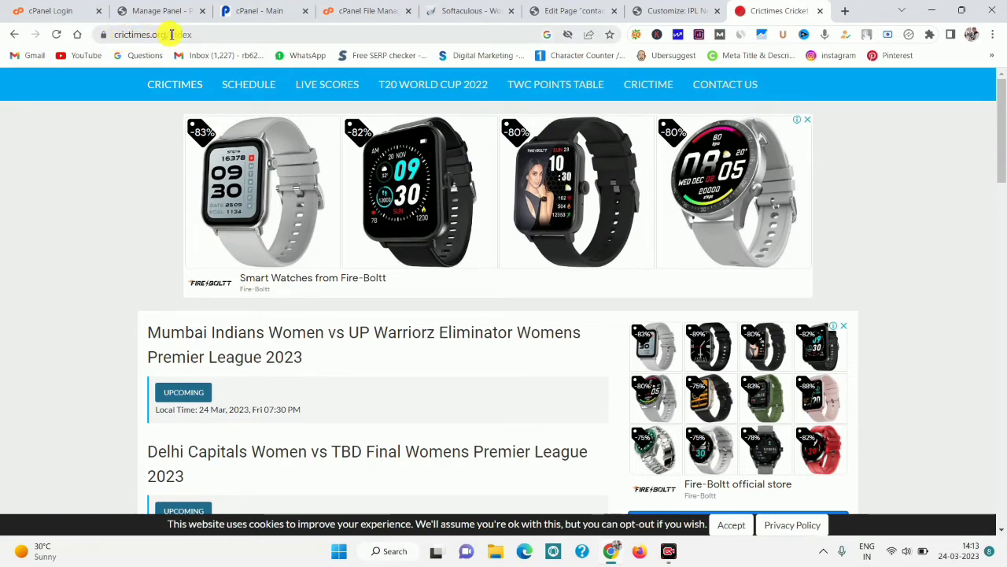
Go to the Live Cricket Score Widget page from the Crictimes footer.
{"action": "left_click_drag", "start_coordinate": [172, 34], "coordinate": [115, 33]}
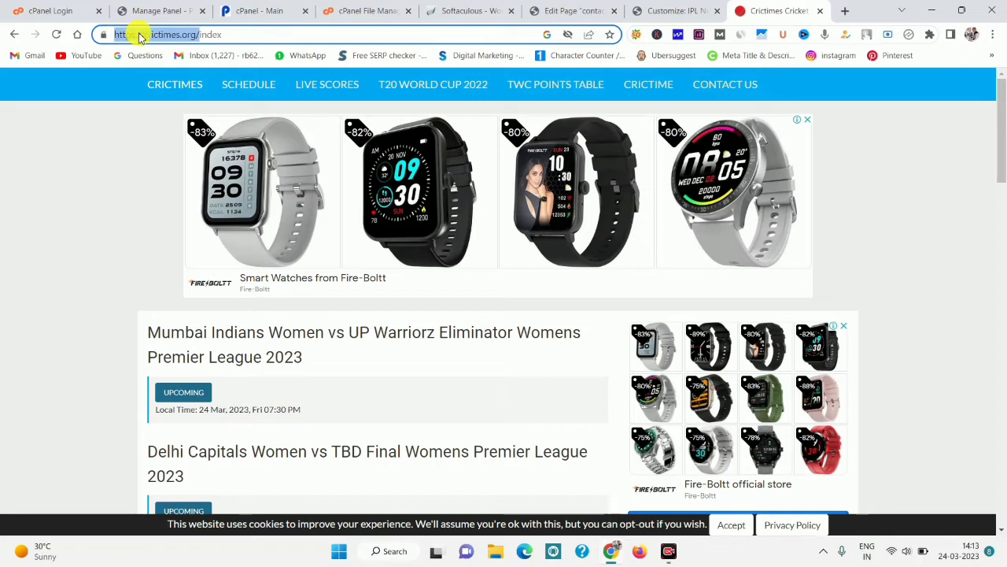
{"action": "left_click", "coordinate": [55, 206]}
{"action": "left_click_drag", "start_coordinate": [999, 143], "coordinate": [990, 449]}
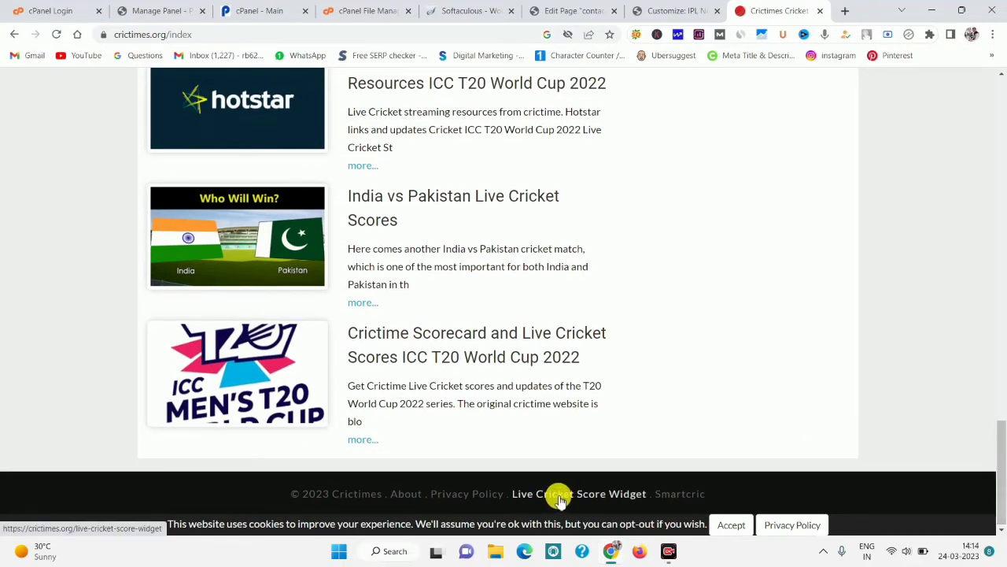
{"action": "left_click", "coordinate": [588, 496]}
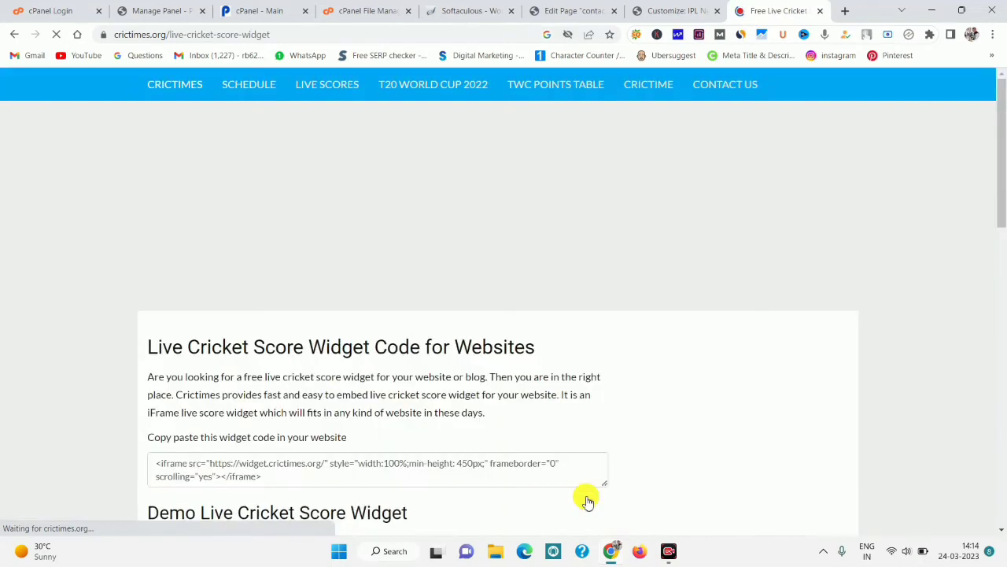
{"action": "left_click_drag", "start_coordinate": [1002, 103], "coordinate": [1000, 299]}
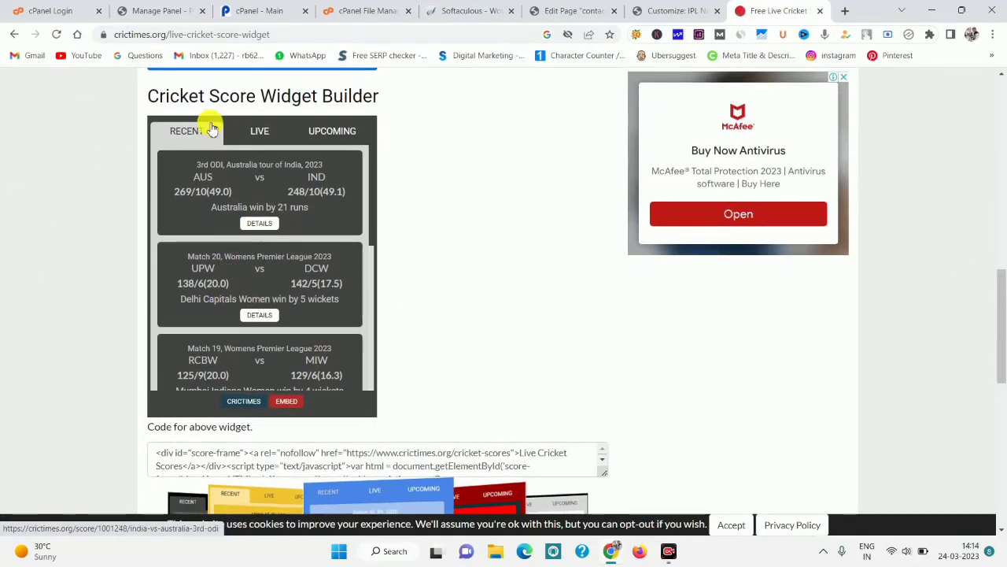
{"action": "scroll", "coordinate": [1001, 282], "scroll_direction": "down", "scroll_amount": 4}
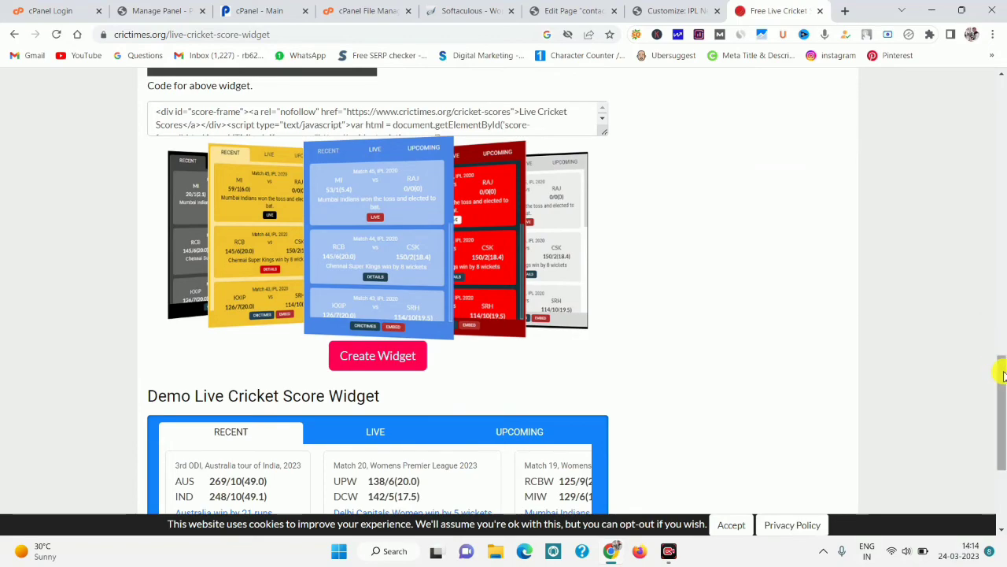
{"action": "left_click_drag", "start_coordinate": [1002, 377], "coordinate": [986, 187]}
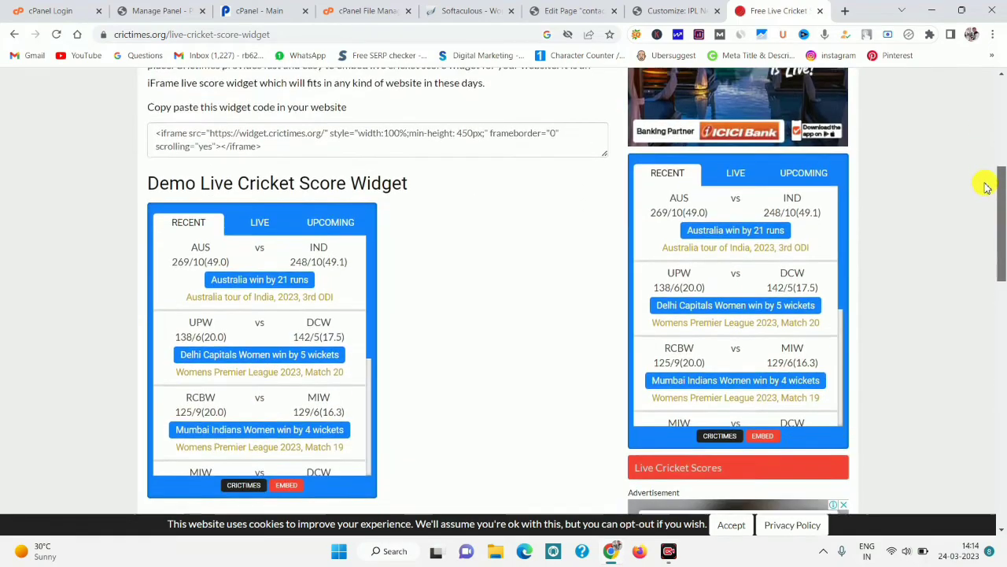
Copy the widget's iframe embed code and return to the contact us page editor.
{"action": "left_click", "coordinate": [226, 137]}
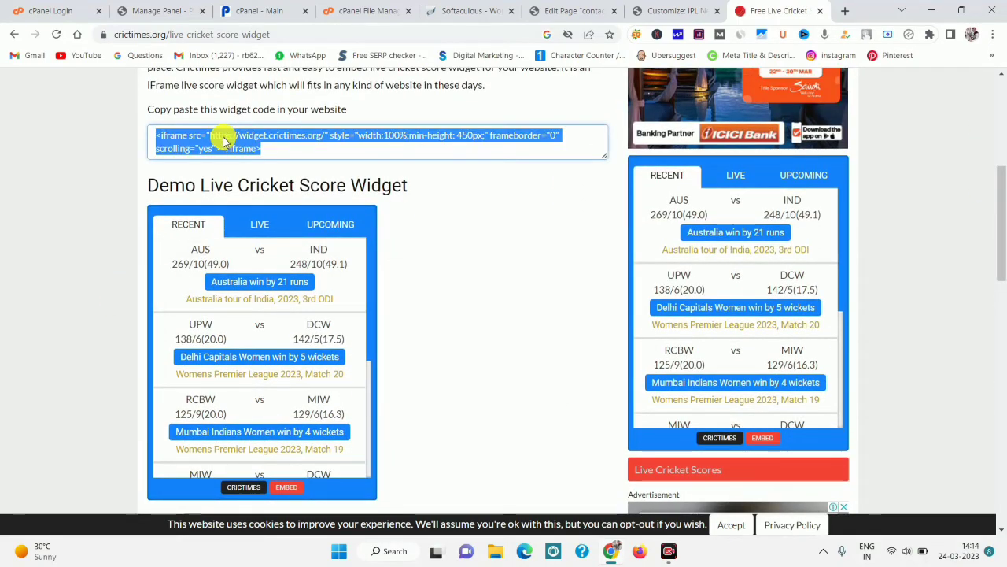
{"action": "right_click", "coordinate": [226, 140]}
{"action": "left_click", "coordinate": [253, 187]}
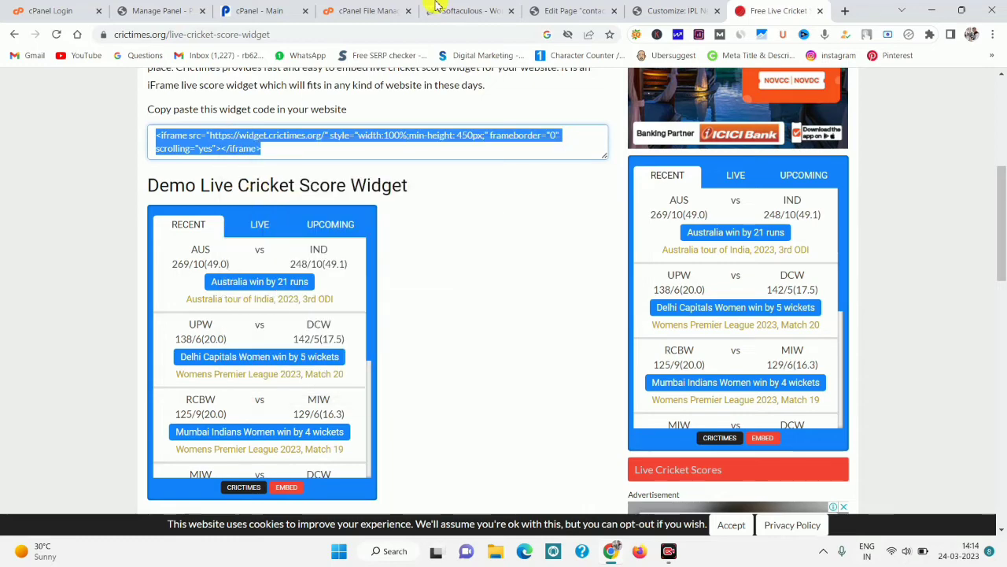
{"action": "left_click", "coordinate": [577, 9]}
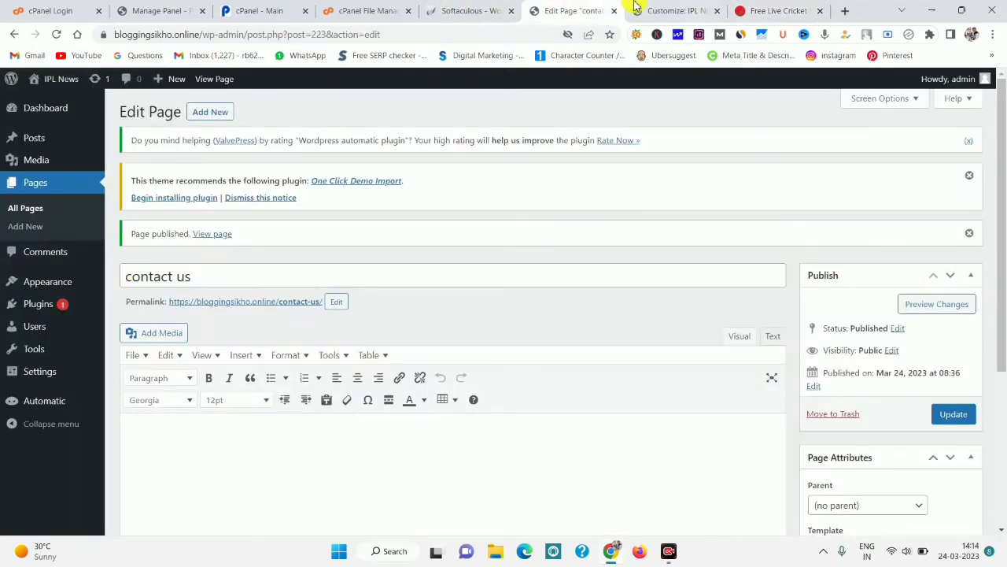
Check the Customizer's Layout settings, then start adding a block in Widgets > Right Sidebar.
{"action": "left_click", "coordinate": [668, 8]}
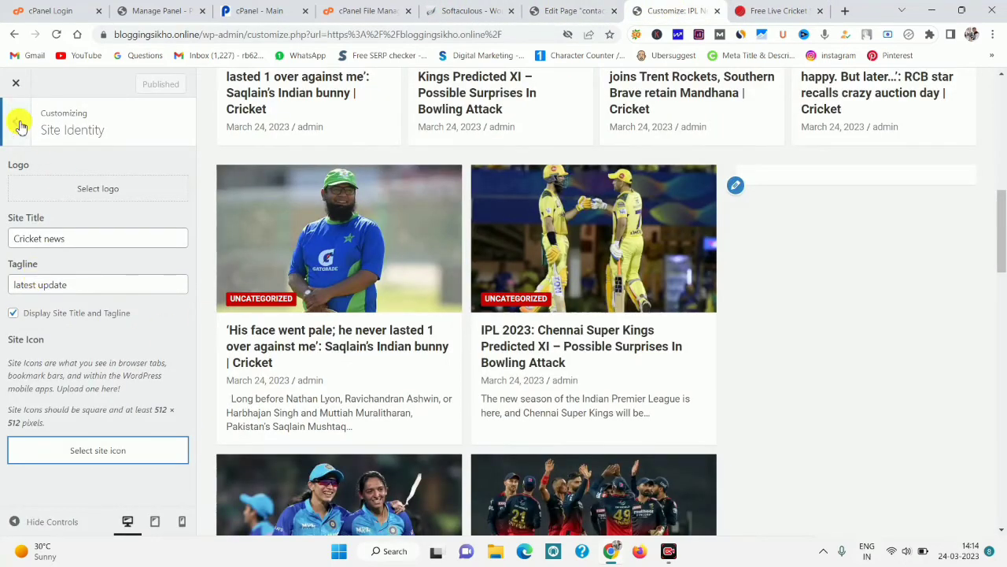
{"action": "left_click", "coordinate": [20, 124]}
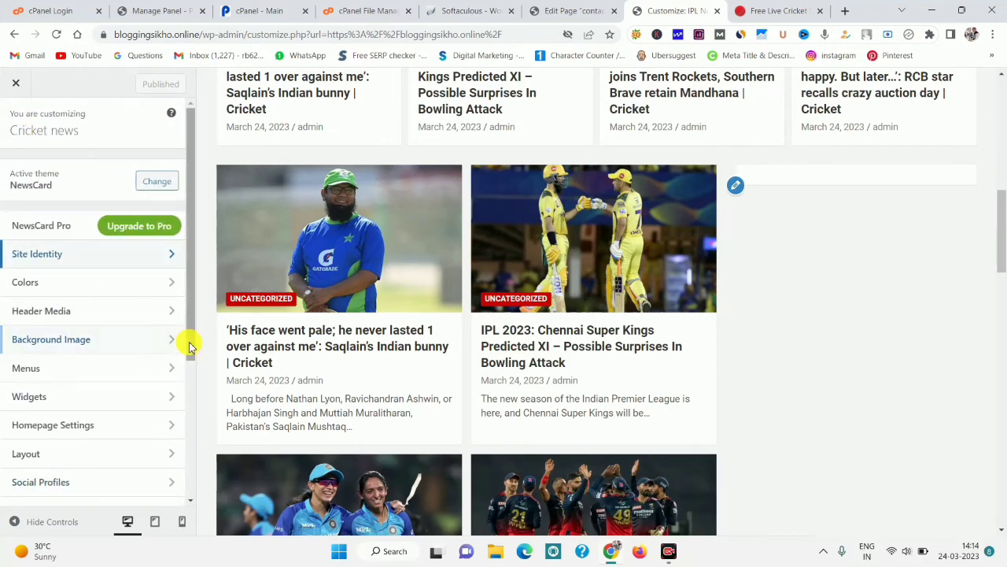
{"action": "left_click_drag", "start_coordinate": [184, 341], "coordinate": [189, 489]}
{"action": "scroll", "coordinate": [107, 286], "scroll_direction": "up", "scroll_amount": 1}
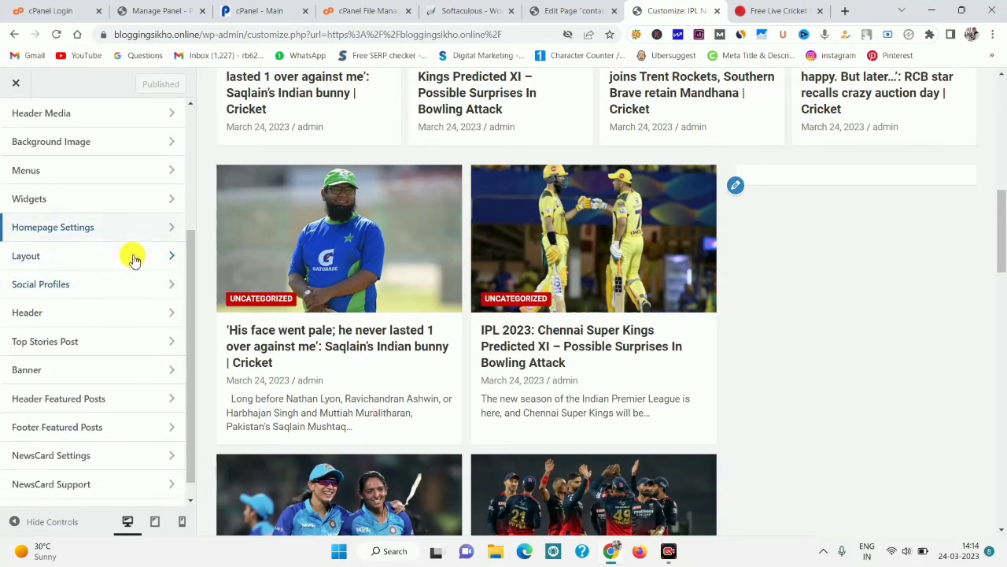
{"action": "left_click", "coordinate": [133, 257]}
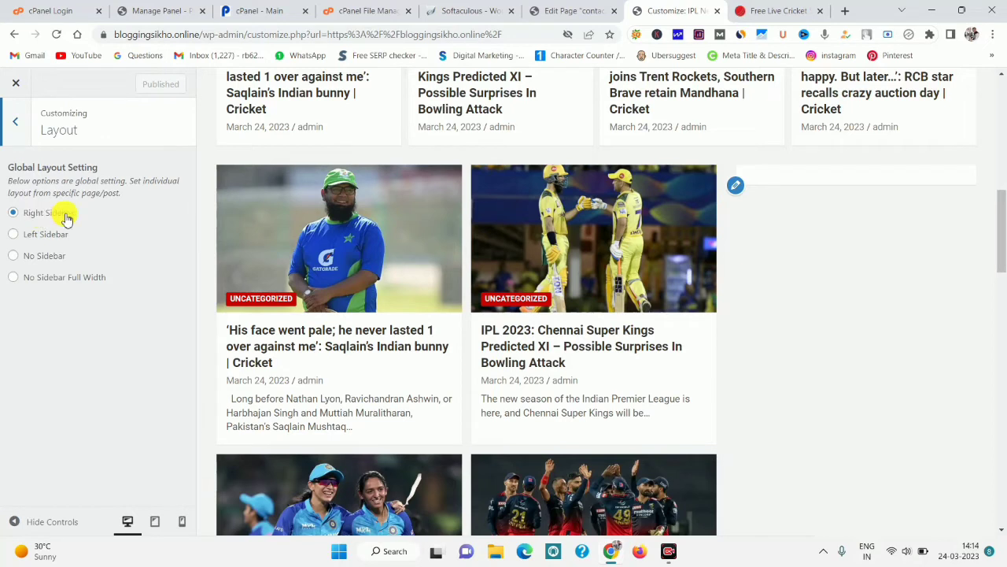
{"action": "left_click", "coordinate": [18, 134]}
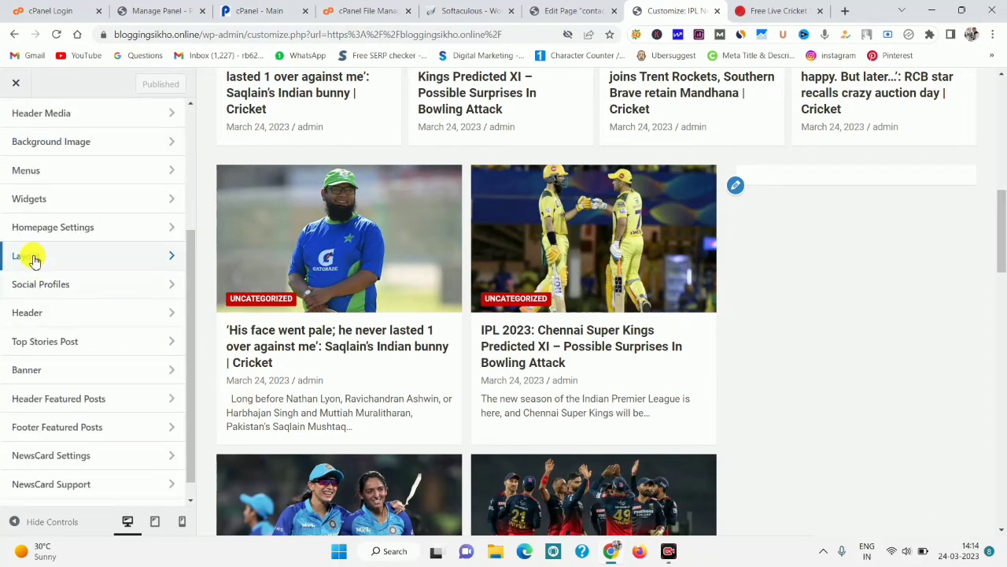
{"action": "left_click", "coordinate": [163, 203]}
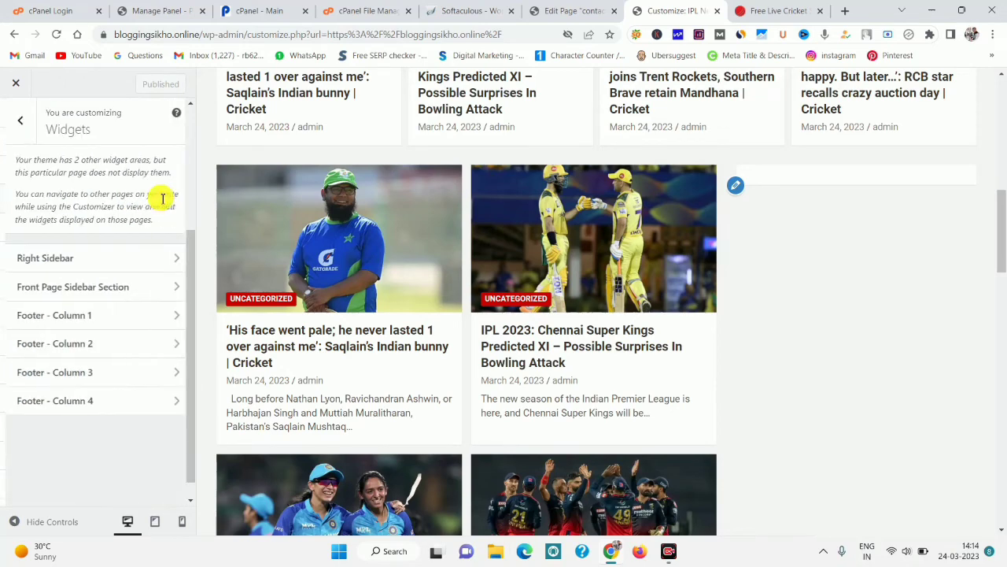
{"action": "left_click", "coordinate": [52, 260]}
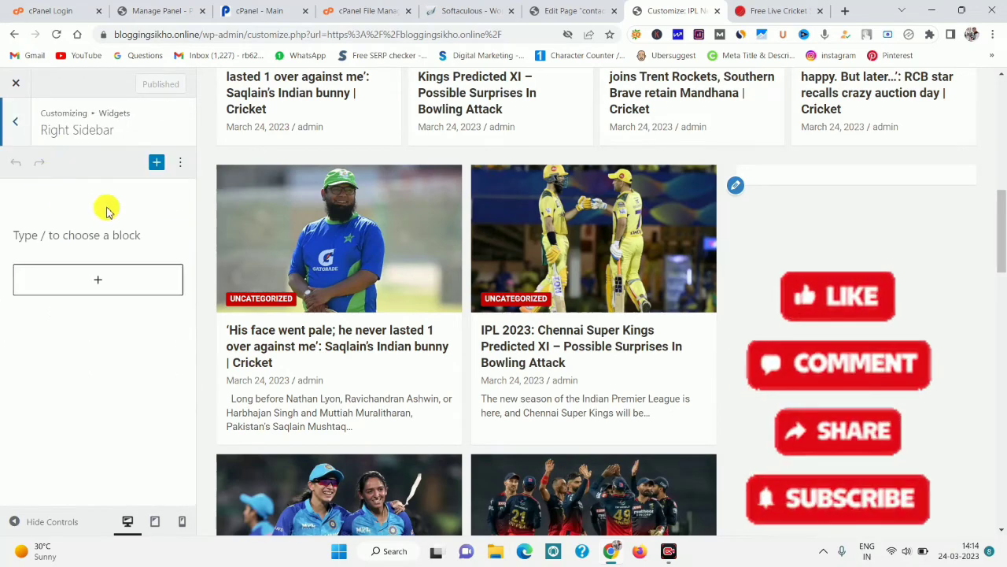
{"action": "left_click", "coordinate": [110, 279]}
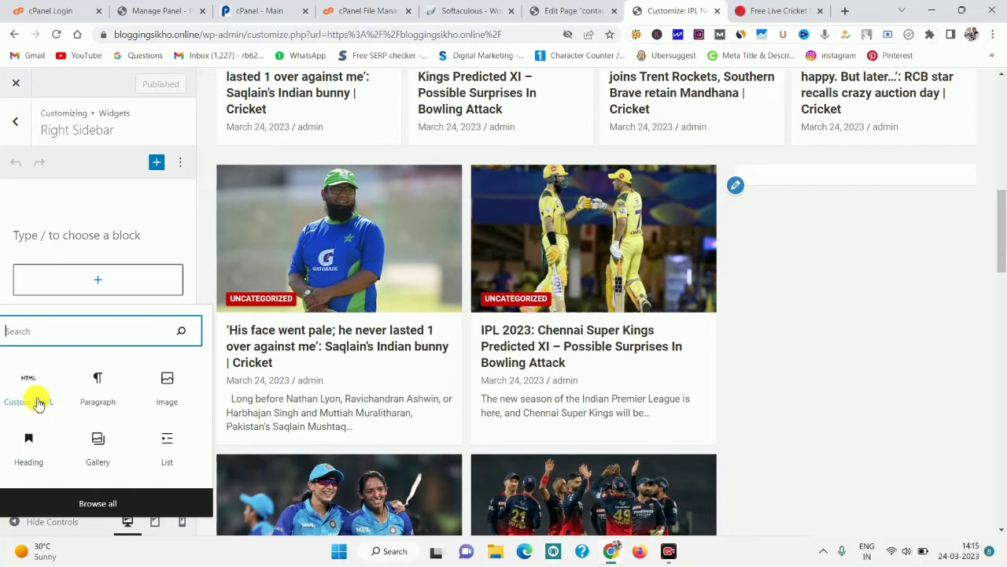
Add a Custom HTML block containing the Crictimes iframe code to the Right Sidebar and publish.
{"action": "left_click", "coordinate": [32, 400]}
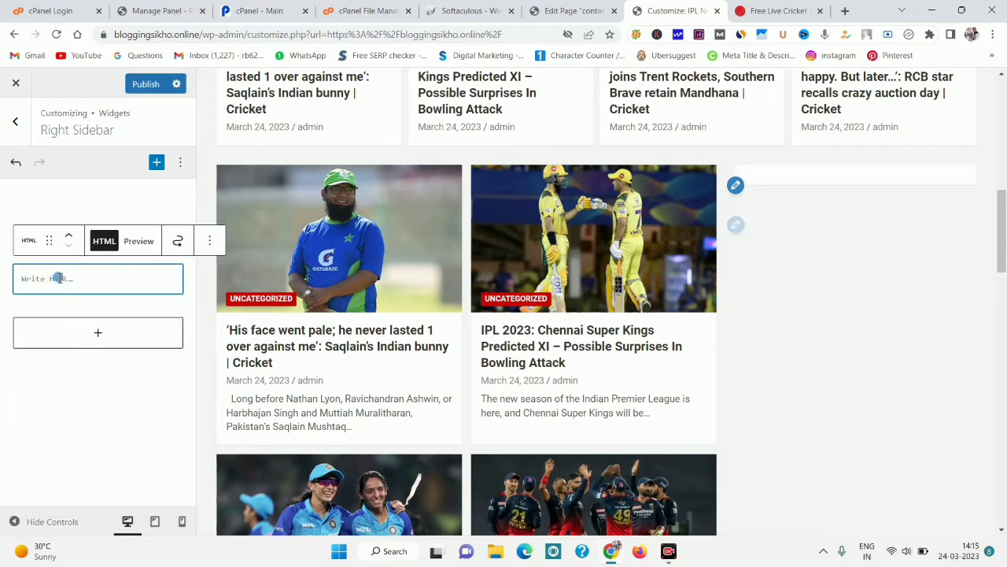
{"action": "right_click", "coordinate": [59, 277]}
{"action": "left_click", "coordinate": [92, 373]}
{"action": "left_click", "coordinate": [150, 84]}
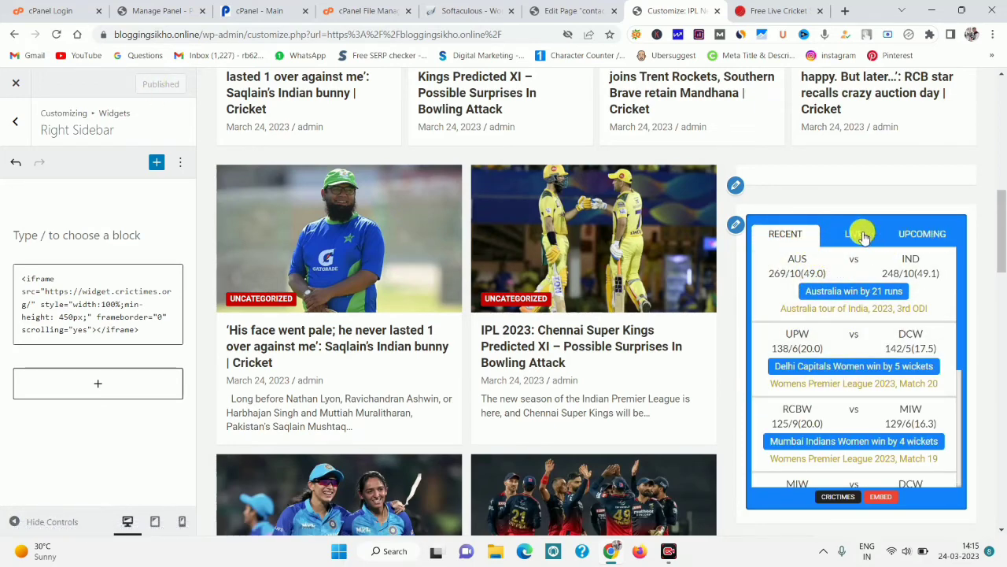
{"action": "left_click", "coordinate": [9, 125]}
{"action": "left_click", "coordinate": [20, 125]}
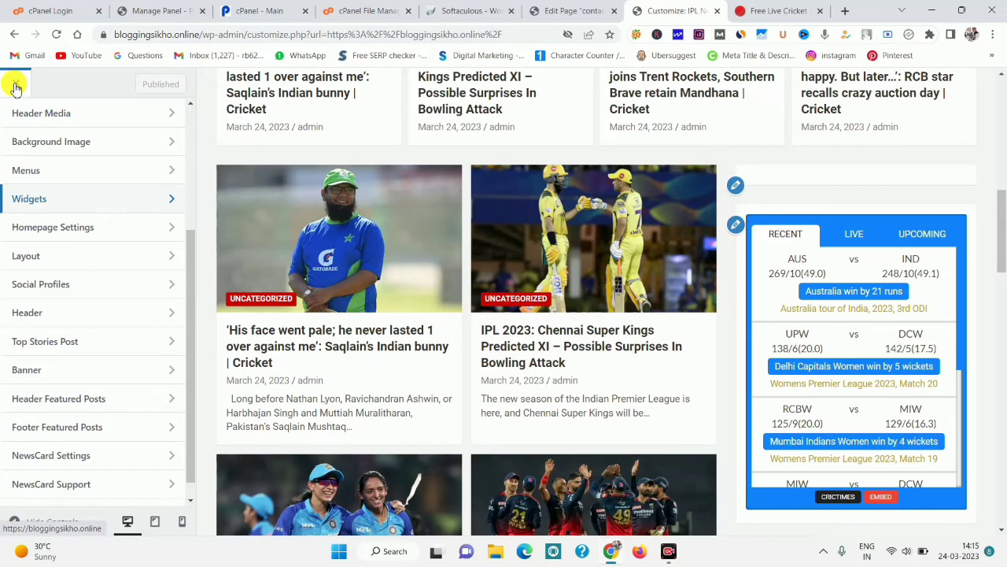
Close the Customizer and scroll the live Cricket news site to verify the sidebar score widget.
{"action": "left_click", "coordinate": [16, 85]}
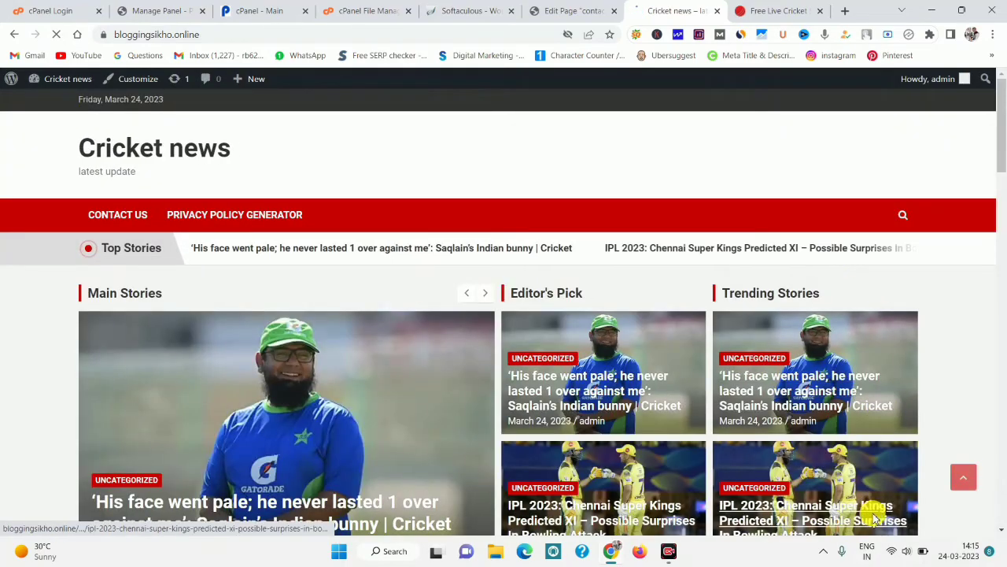
{"action": "mouse_move", "coordinate": [1000, 141]}
{"action": "left_mouse_down"}
{"action": "mouse_move", "coordinate": [1003, 481]}
{"action": "mouse_move", "coordinate": [1002, 151]}
{"action": "left_mouse_up"}
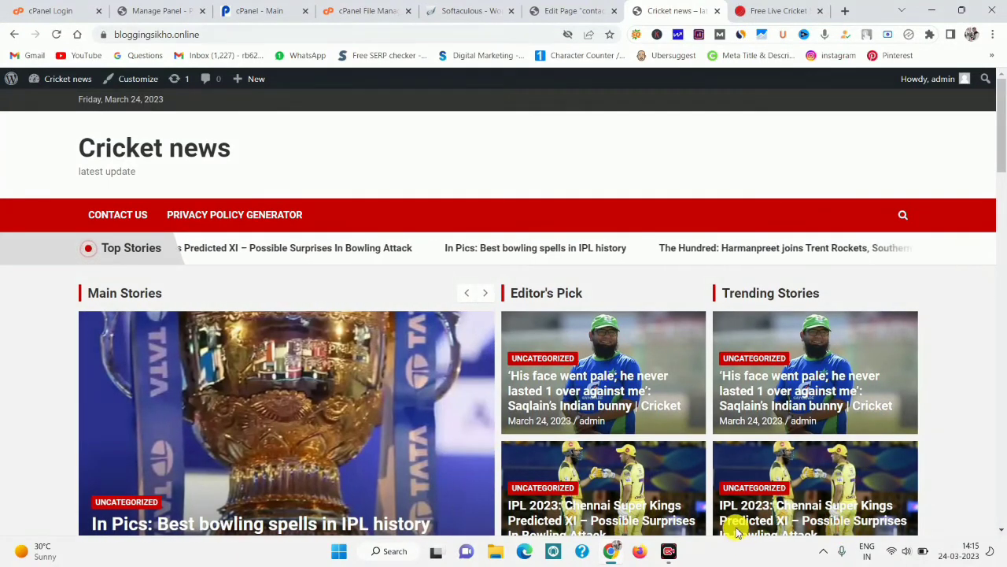
{"action": "left_click_drag", "start_coordinate": [526, 167], "coordinate": [914, 183]}
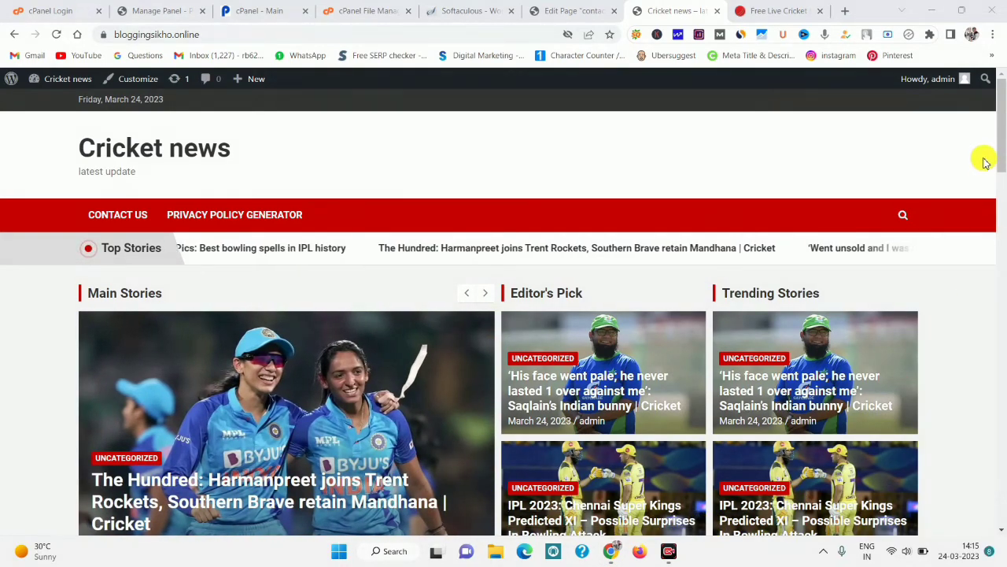
{"action": "left_click_drag", "start_coordinate": [1003, 149], "coordinate": [1003, 440]}
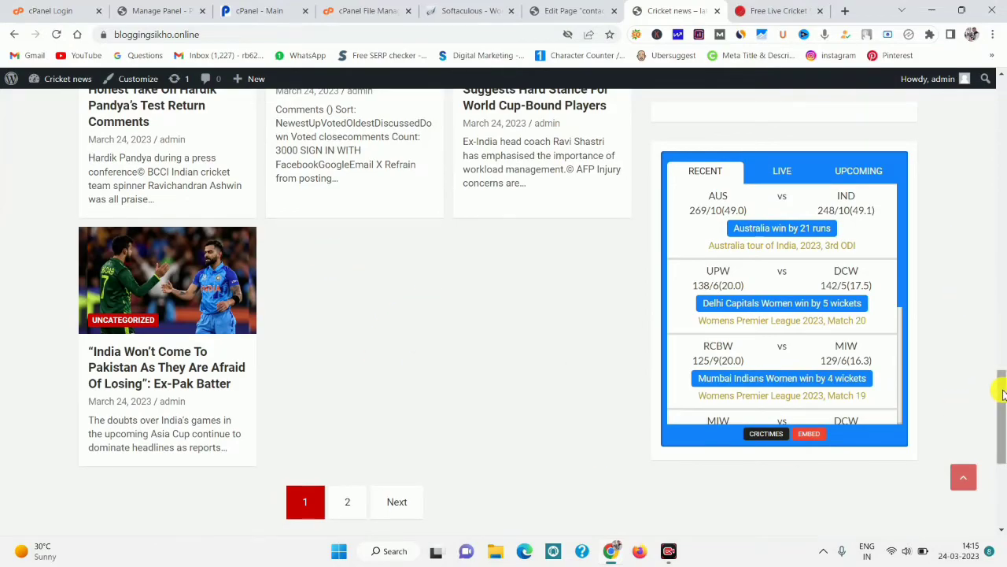
{"action": "mouse_move", "coordinate": [1003, 394]}
{"action": "left_mouse_down"}
{"action": "mouse_move", "coordinate": [1003, 484]}
{"action": "mouse_move", "coordinate": [1004, 331]}
{"action": "mouse_move", "coordinate": [976, 218]}
{"action": "mouse_move", "coordinate": [1001, 223]}
{"action": "mouse_move", "coordinate": [997, 473]}
{"action": "mouse_move", "coordinate": [1001, 378]}
{"action": "left_mouse_up"}
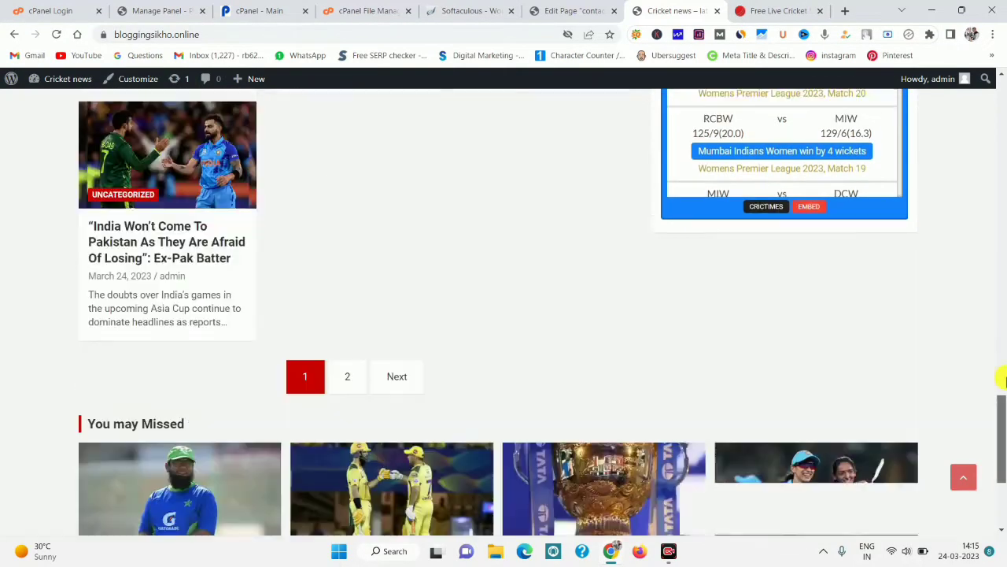
{"action": "left_click", "coordinate": [964, 477]}
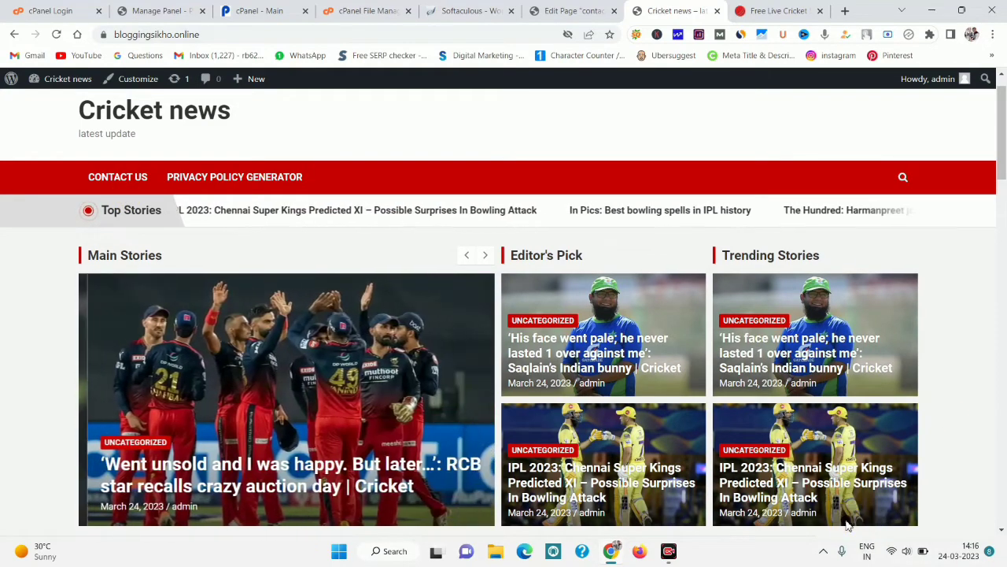
{"action": "left_click_drag", "start_coordinate": [61, 166], "coordinate": [870, 210]}
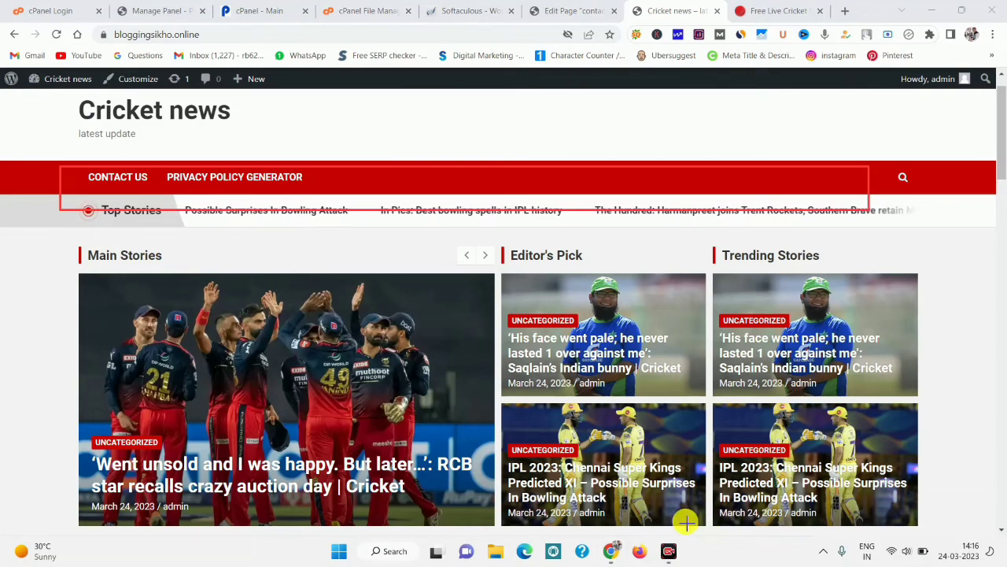
Search 'IPL' in a new tab and open the official iplt20.com site.
{"action": "left_click", "coordinate": [846, 11]}
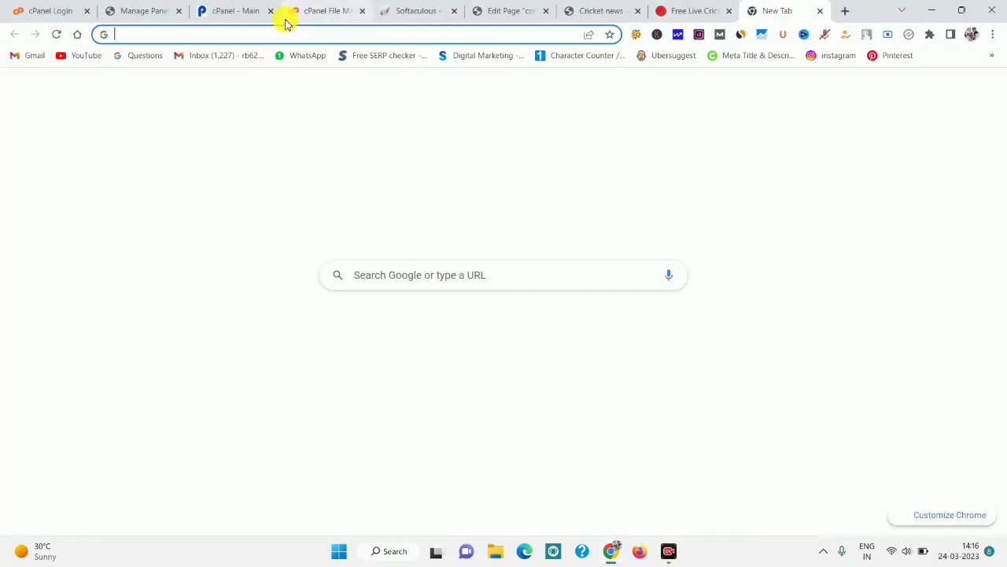
{"action": "type", "text": "IPL"}
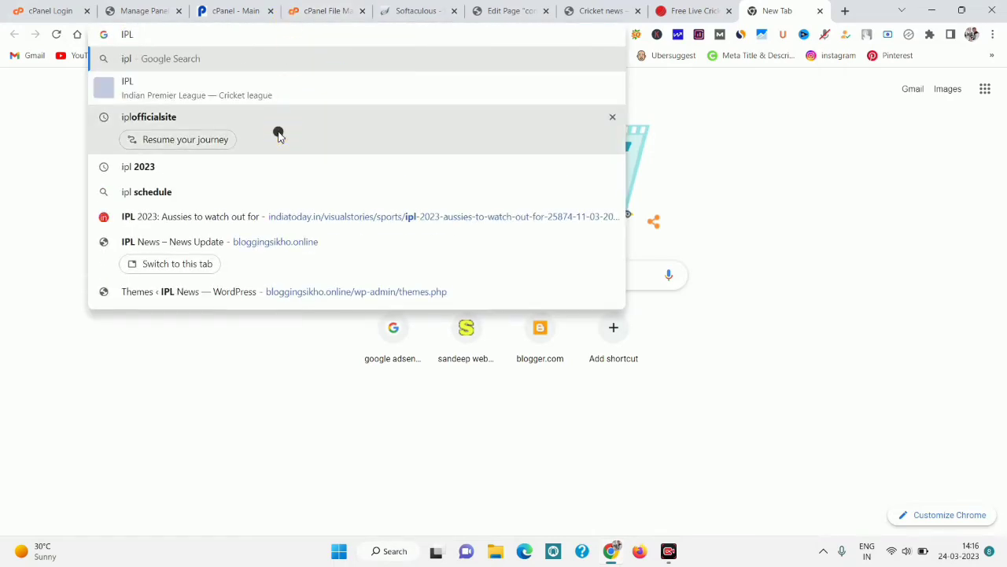
{"action": "left_click", "coordinate": [279, 134]}
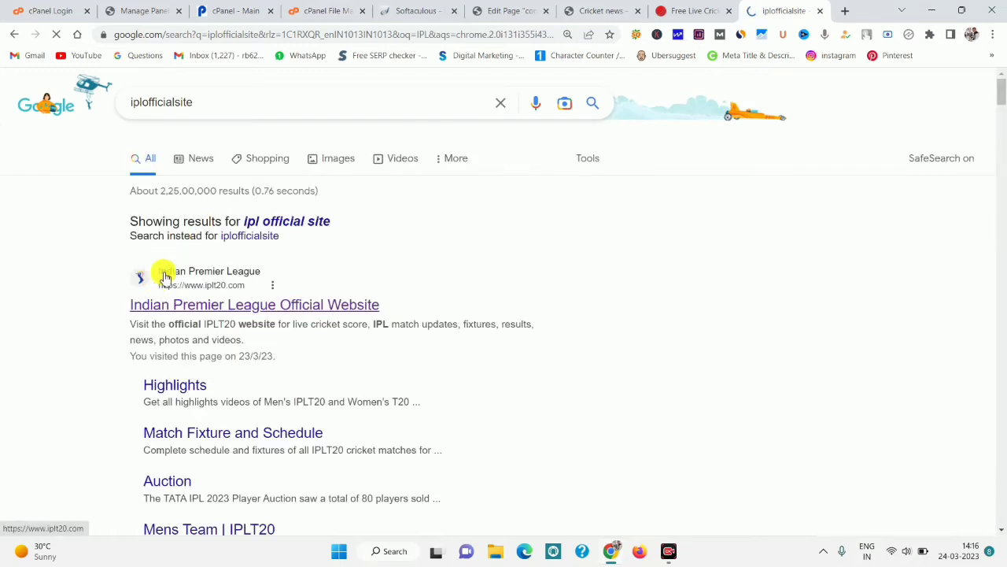
{"action": "left_click", "coordinate": [191, 306]}
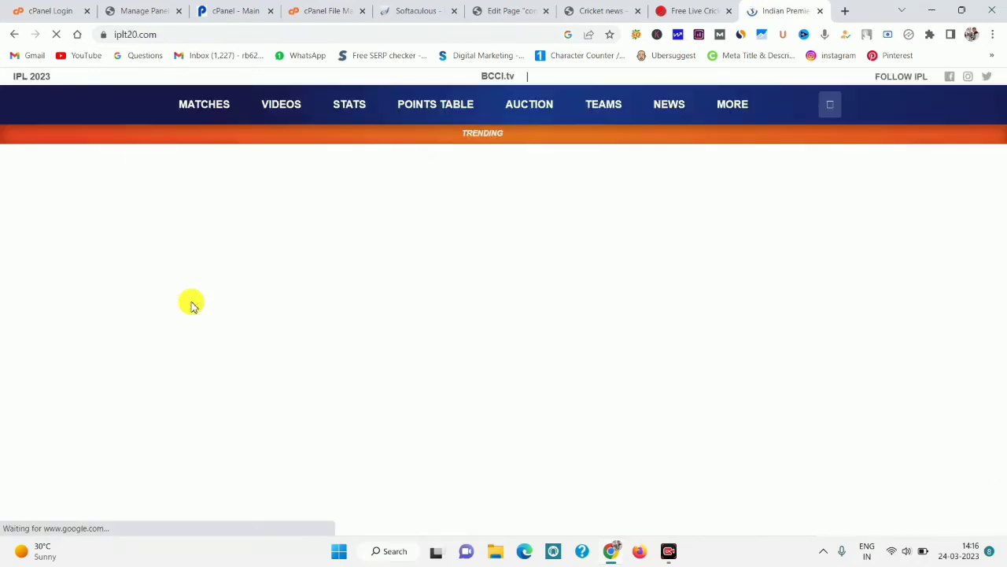
Close the iplt20.com tab and leave a fresh new browser tab open.
{"action": "mouse_move", "coordinate": [224, 110]}
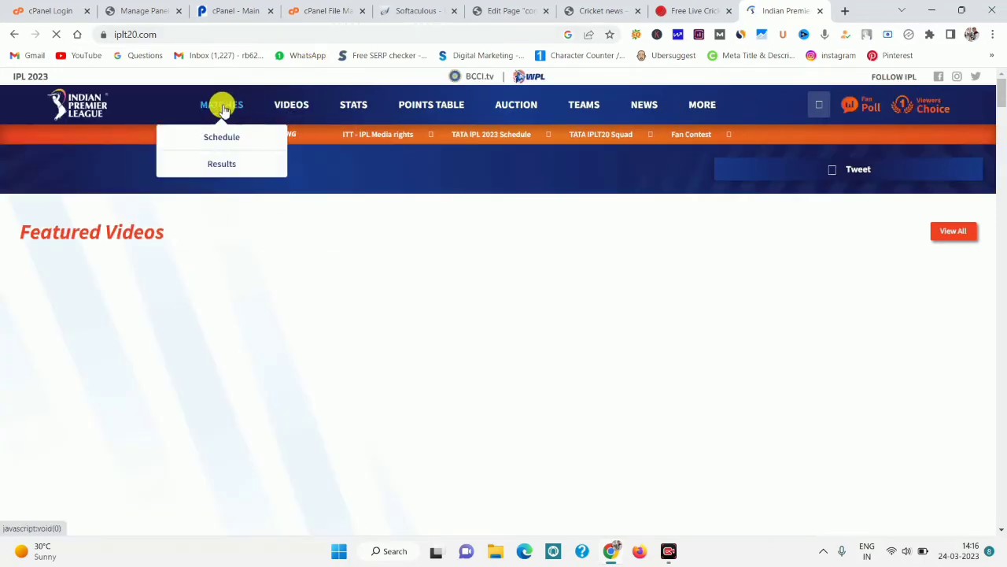
{"action": "mouse_move", "coordinate": [288, 99]}
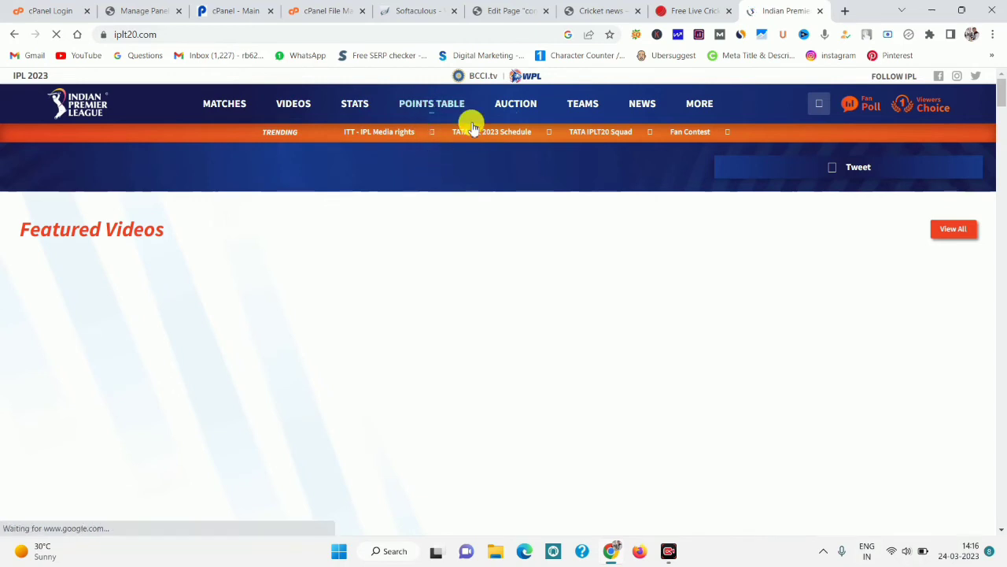
{"action": "mouse_move", "coordinate": [639, 139]}
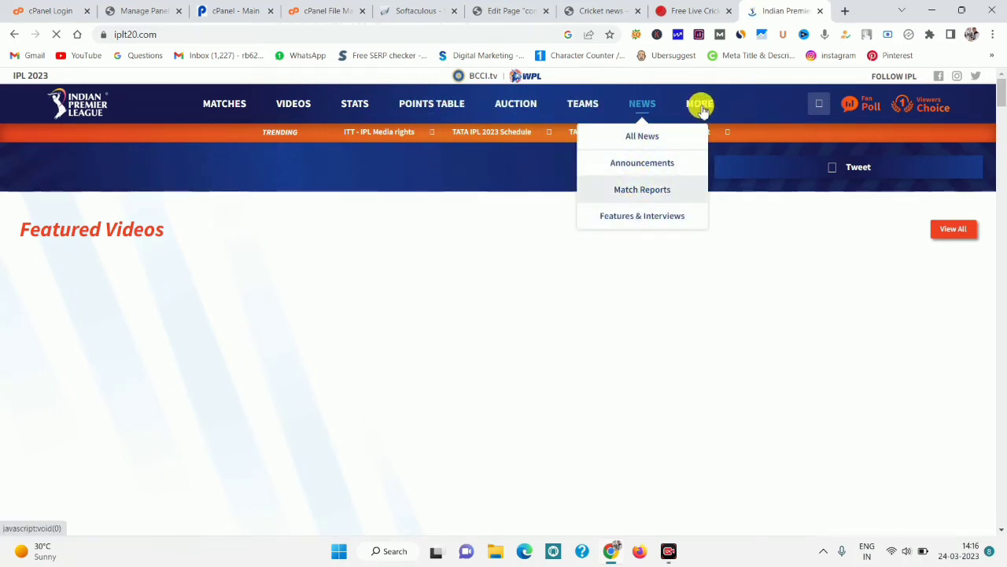
{"action": "mouse_move", "coordinate": [701, 105]}
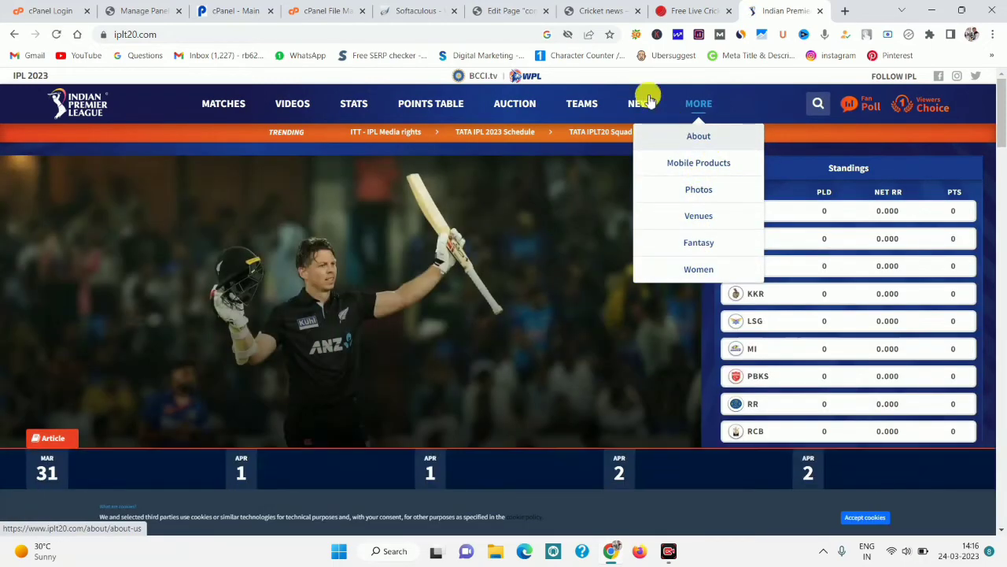
{"action": "mouse_move", "coordinate": [646, 106]}
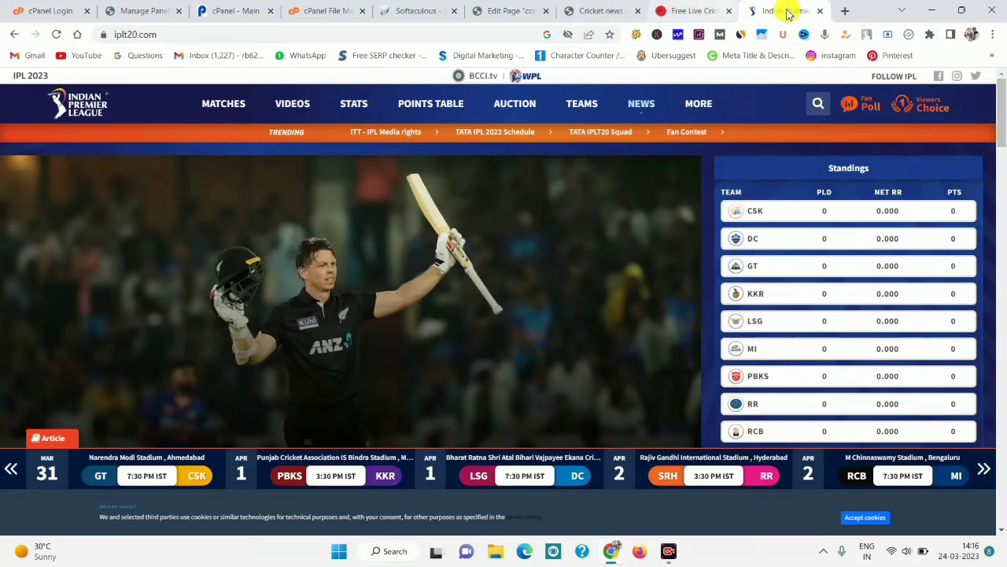
{"action": "left_click", "coordinate": [820, 10]}
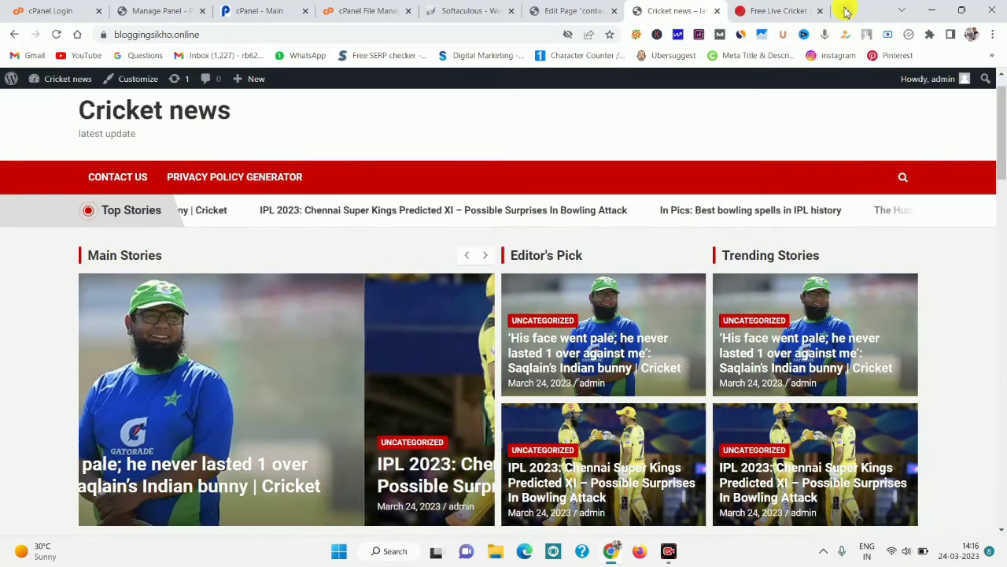
{"action": "left_click", "coordinate": [846, 11]}
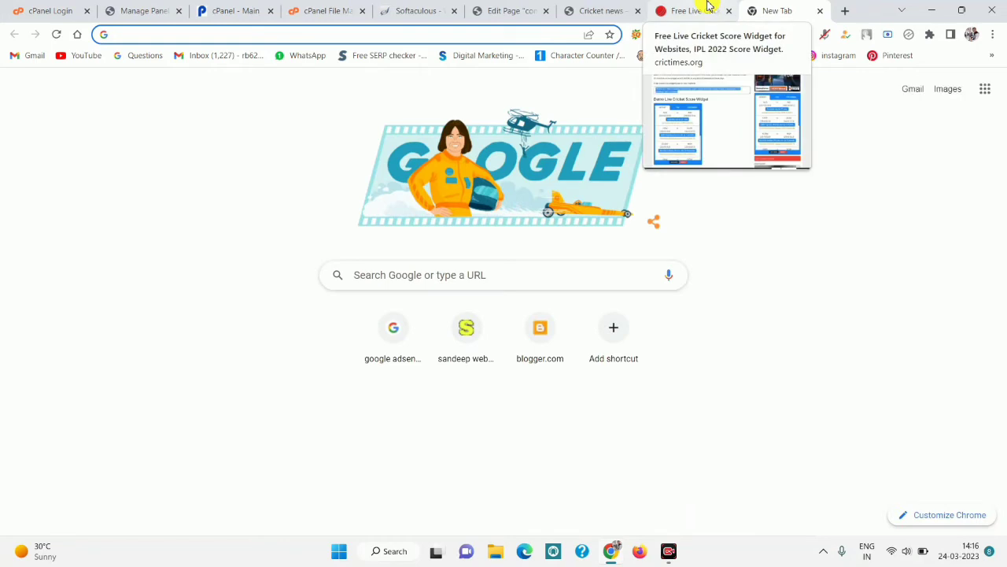
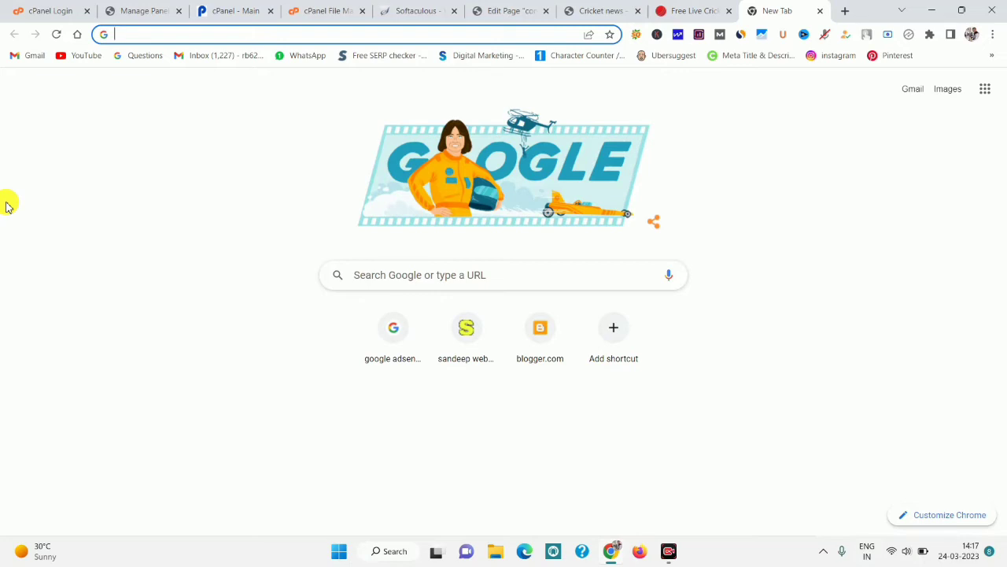
Search Google for 'adsterra' and open the Adsterra Ad Network website.
{"action": "left_click", "coordinate": [693, 10]}
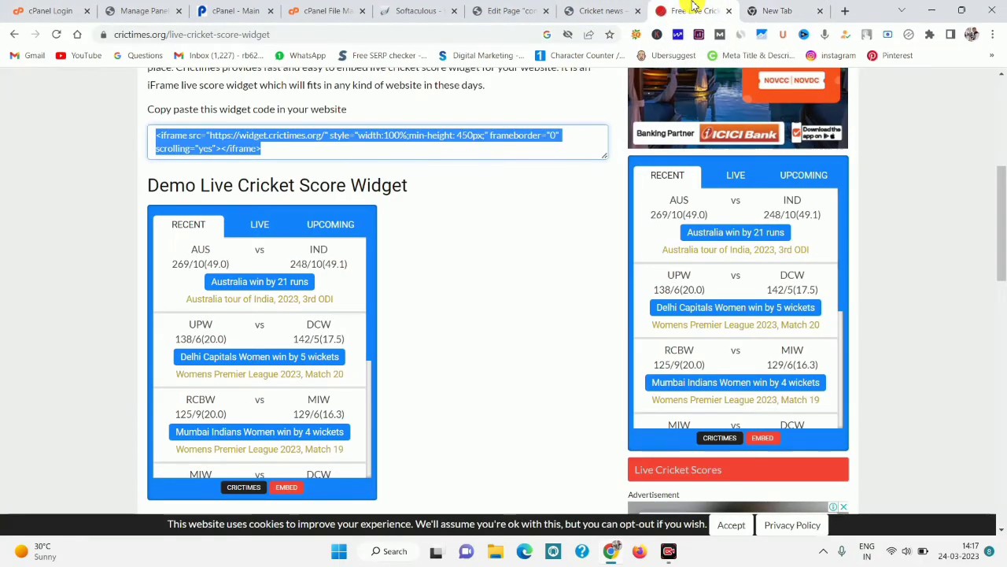
{"action": "left_click", "coordinate": [584, 10]}
{"action": "left_click", "coordinate": [529, 8]}
{"action": "left_click", "coordinate": [602, 9]}
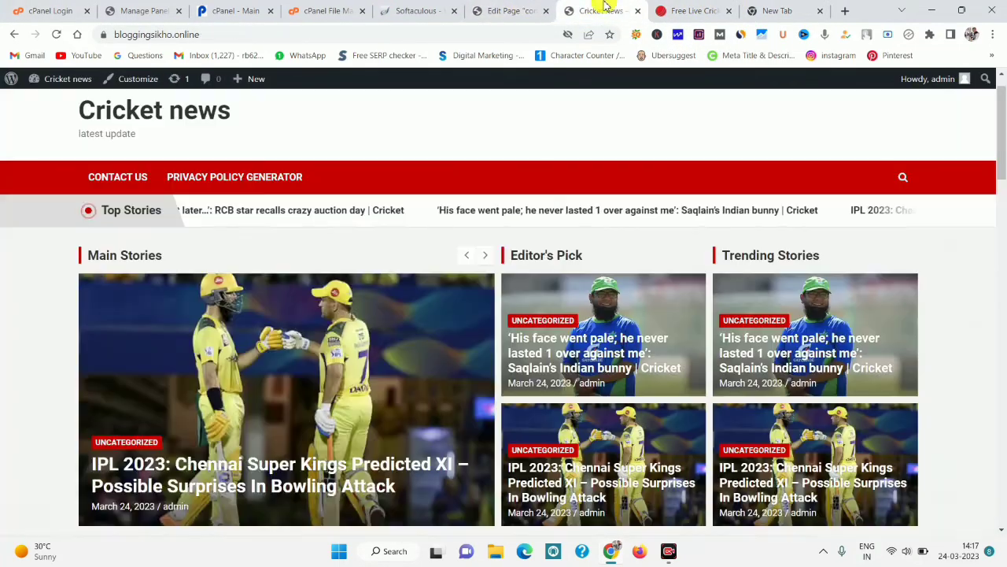
{"action": "left_click", "coordinate": [787, 9]}
{"action": "type", "text": "AD"}
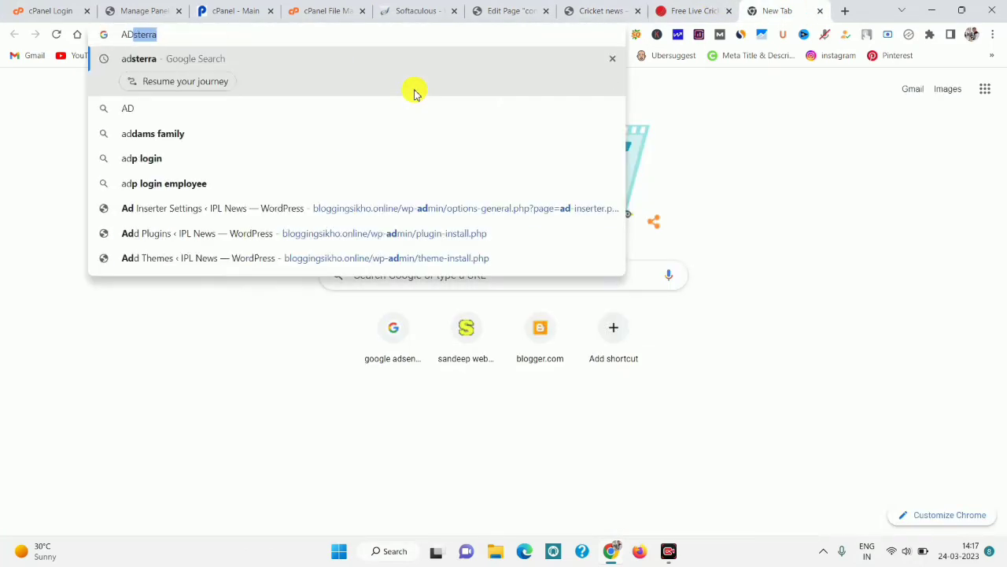
{"action": "type", "text": "STR"}
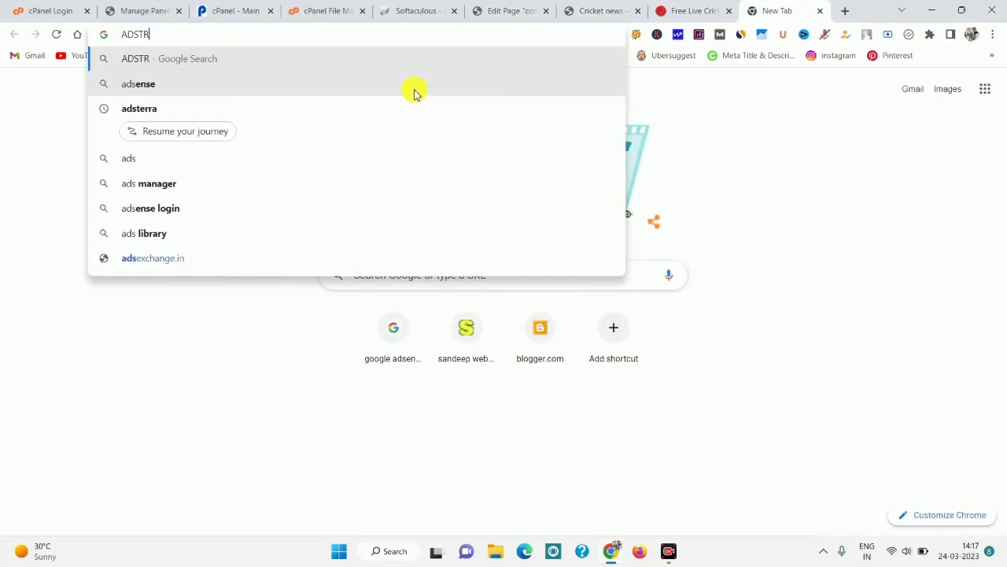
{"action": "left_click", "coordinate": [275, 100]}
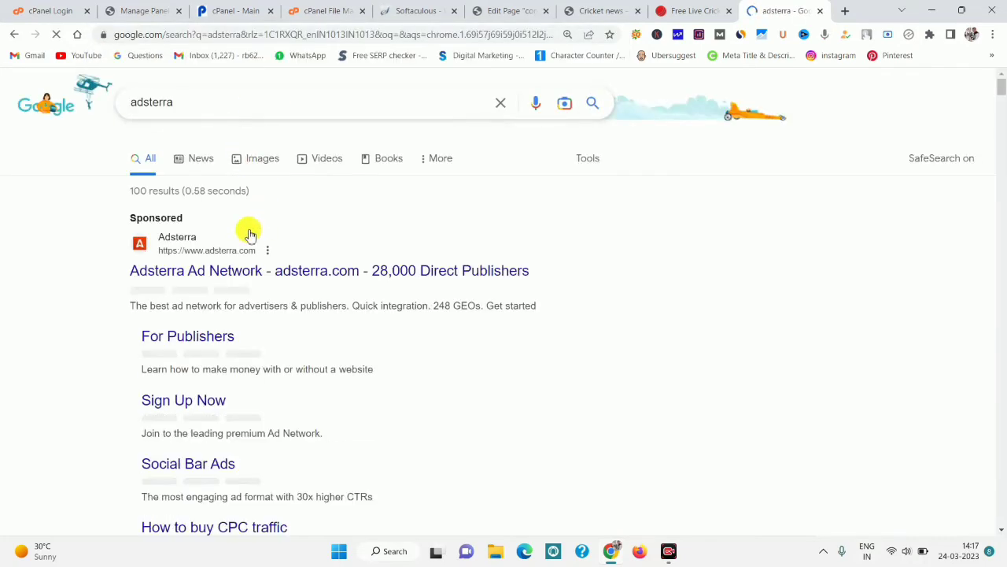
{"action": "left_click", "coordinate": [223, 275]}
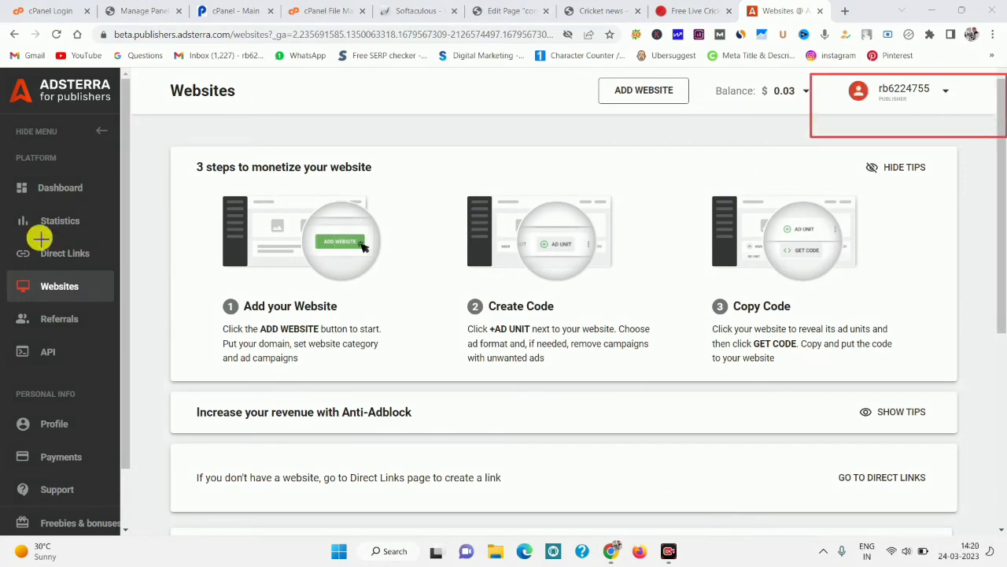
Review the three monetization steps on the Websites page, then start adding a new website.
{"action": "mouse_move", "coordinate": [2, 180]}
{"action": "left_mouse_down"}
{"action": "mouse_move", "coordinate": [1005, 422]}
{"action": "mouse_move", "coordinate": [1003, 480]}
{"action": "left_mouse_up"}
{"action": "left_click_drag", "start_coordinate": [161, 151], "coordinate": [450, 386]}
{"action": "mouse_move", "coordinate": [441, 140]}
{"action": "left_mouse_down"}
{"action": "mouse_move", "coordinate": [679, 421]}
{"action": "mouse_move", "coordinate": [694, 399]}
{"action": "left_mouse_up"}
{"action": "left_click_drag", "start_coordinate": [675, 149], "coordinate": [706, 220]}
{"action": "left_click_drag", "start_coordinate": [763, 321], "coordinate": [952, 425]}
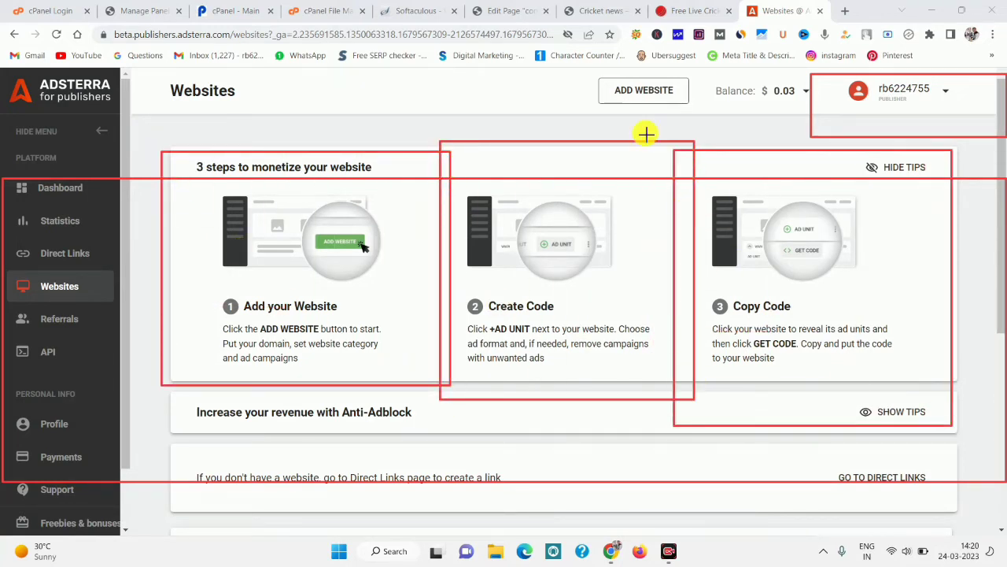
{"action": "key", "text": "Escape"}
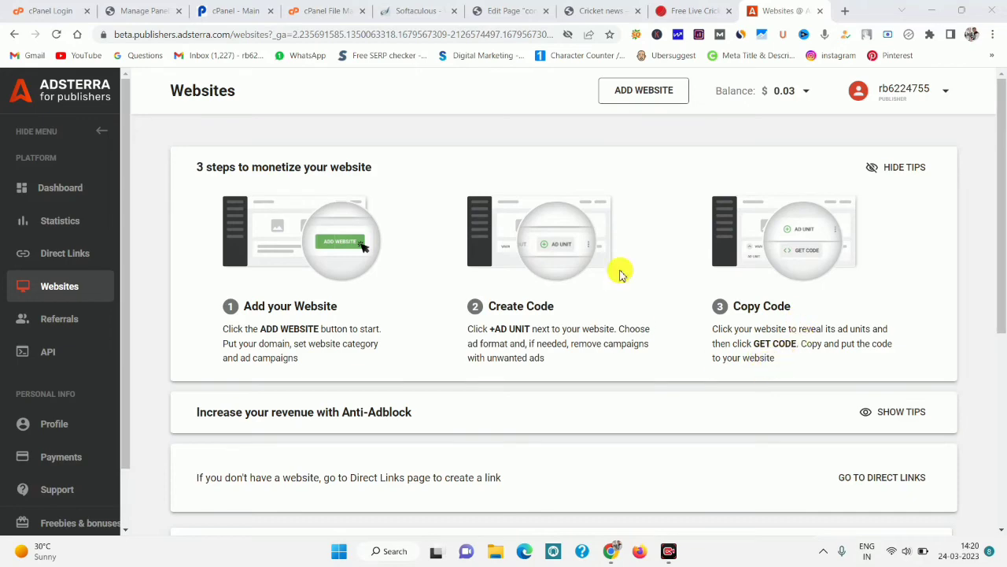
{"action": "left_click", "coordinate": [641, 93]}
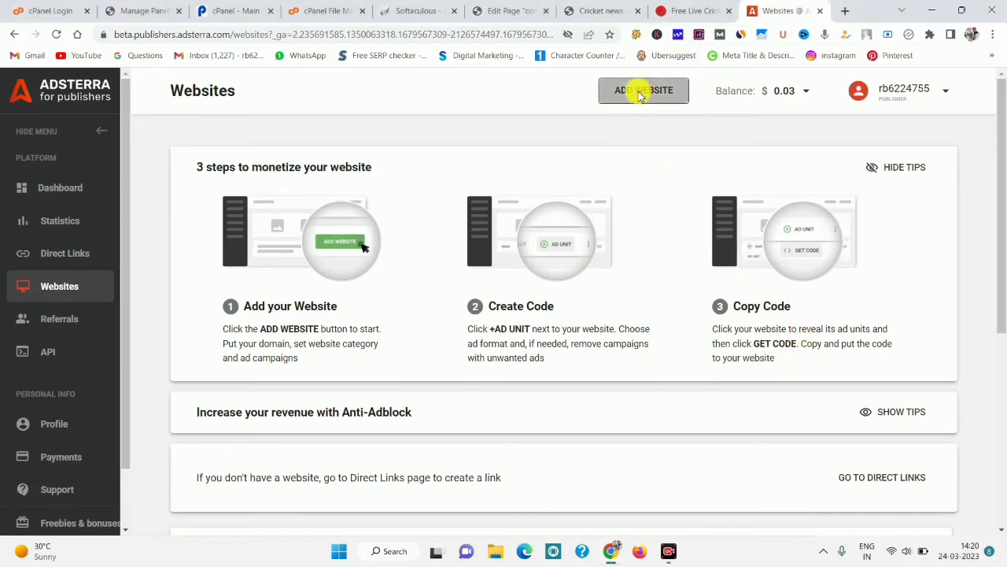
Copy the Cricket news site's address into the Website field, removing the trailing slash.
{"action": "left_click", "coordinate": [508, 10]}
{"action": "left_click", "coordinate": [417, 10]}
{"action": "left_click", "coordinate": [584, 6]}
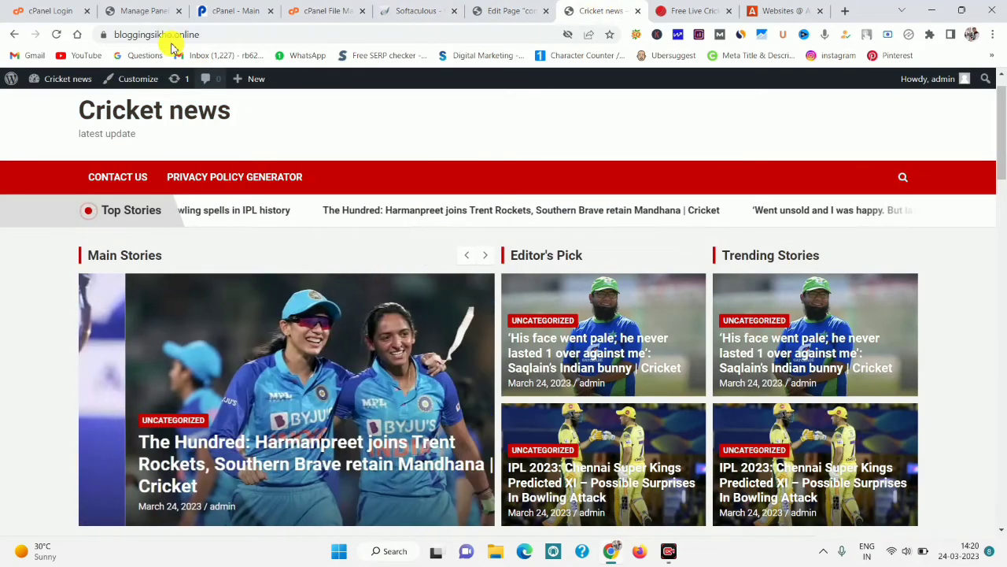
{"action": "left_click", "coordinate": [150, 36]}
{"action": "right_click", "coordinate": [149, 38]}
{"action": "left_click", "coordinate": [212, 124]}
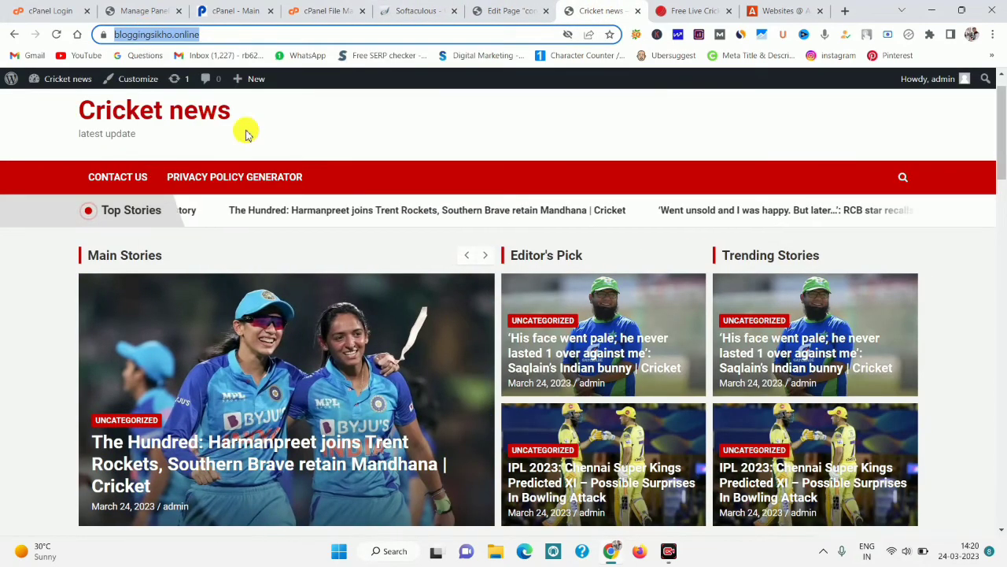
{"action": "key", "text": "ctrl+9"}
{"action": "left_click", "coordinate": [286, 173]}
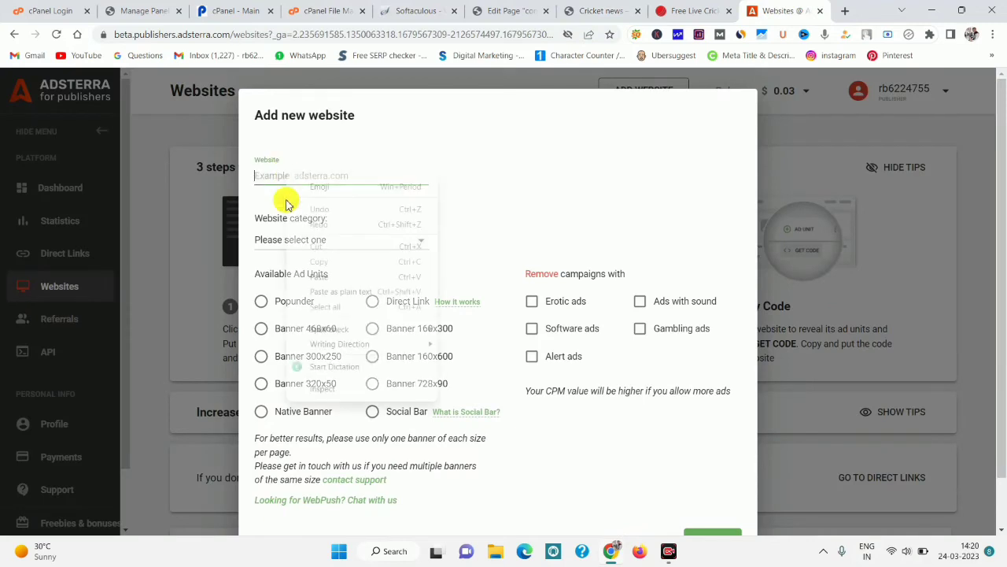
{"action": "right_click", "coordinate": [289, 179]}
{"action": "left_click", "coordinate": [326, 270]}
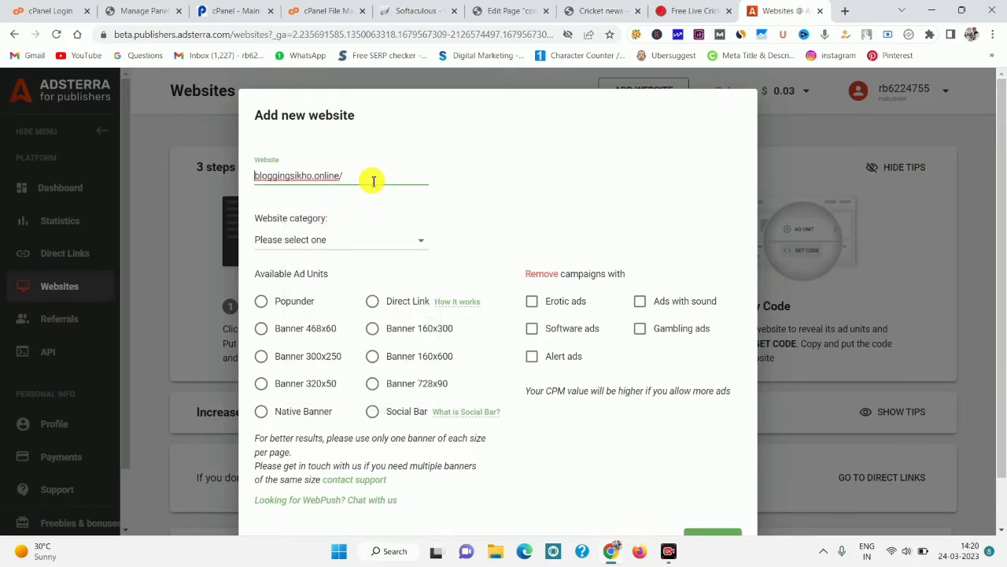
{"action": "key", "text": "BackSpace"}
Set the category to Sport Streaming and exclude software, alert, sound and gambling campaigns.
{"action": "left_click", "coordinate": [330, 241]}
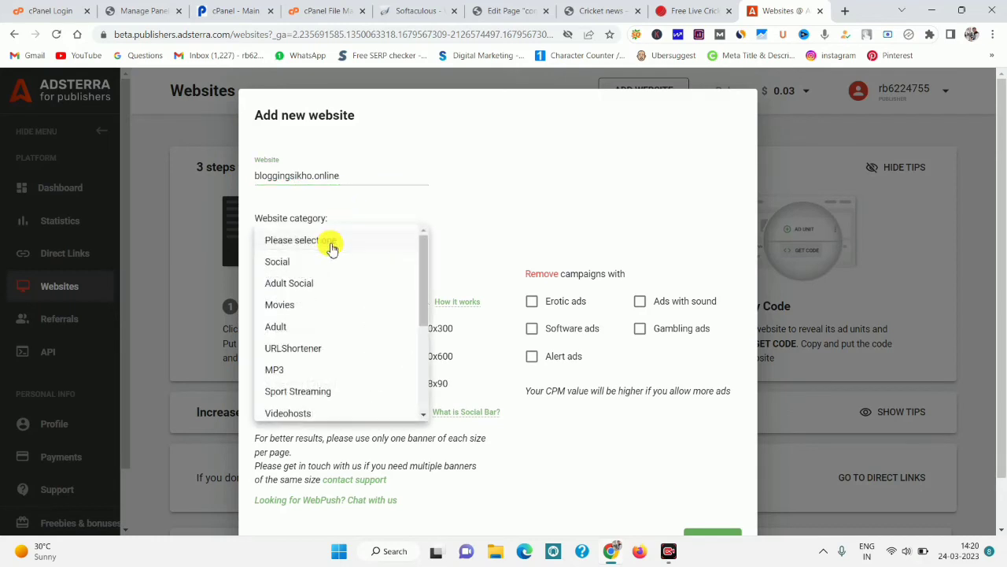
{"action": "left_click_drag", "start_coordinate": [418, 303], "coordinate": [440, 328]}
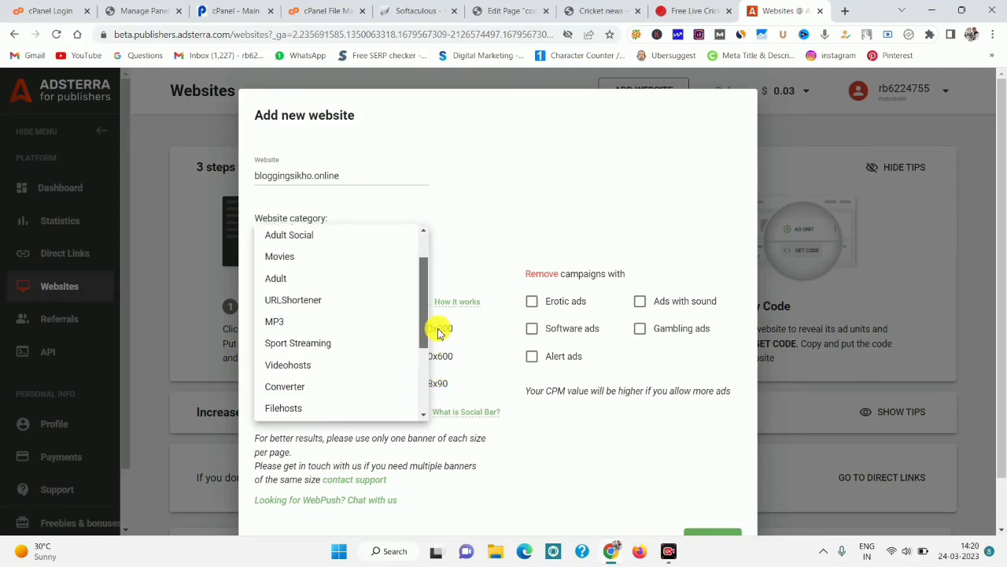
{"action": "key", "text": "Escape"}
{"action": "left_click", "coordinate": [385, 243]}
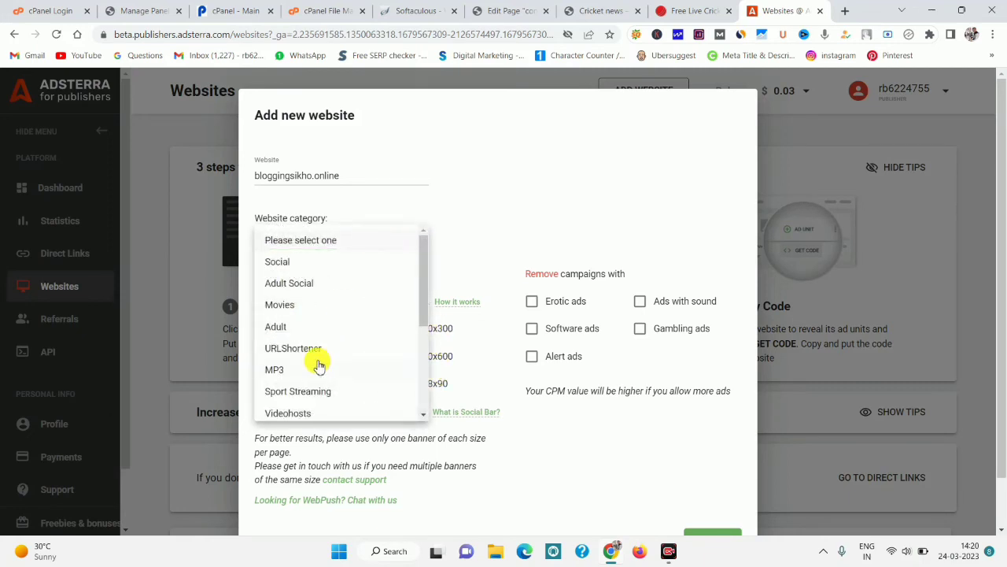
{"action": "left_click", "coordinate": [309, 391]}
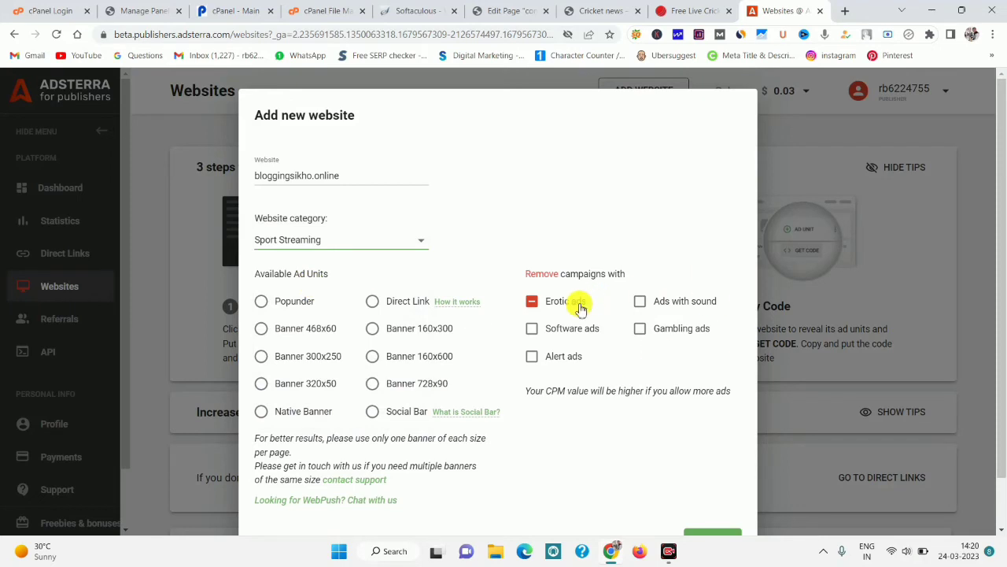
{"action": "left_click", "coordinate": [533, 329]}
{"action": "left_click", "coordinate": [567, 355]}
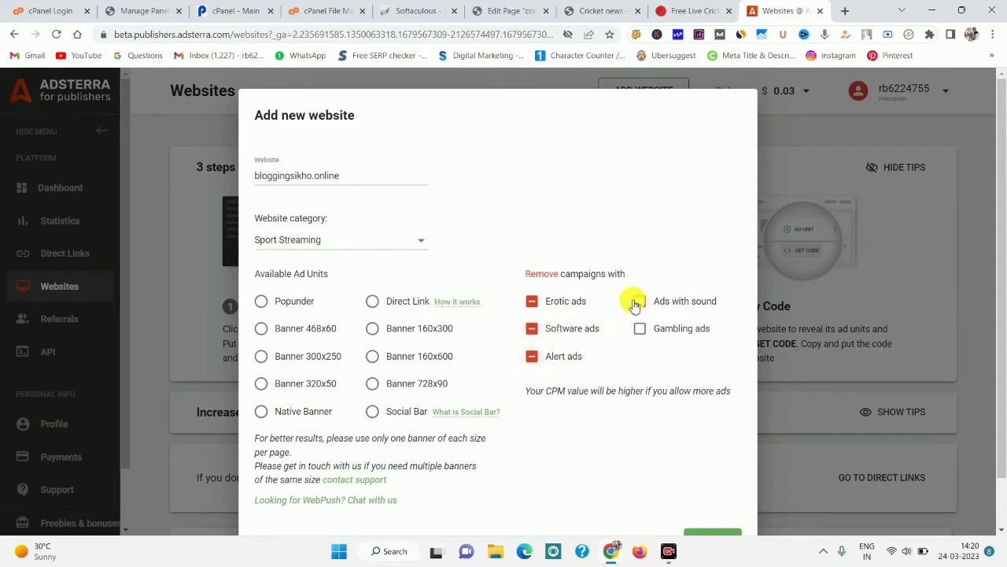
{"action": "left_click", "coordinate": [640, 300]}
{"action": "left_click", "coordinate": [640, 328]}
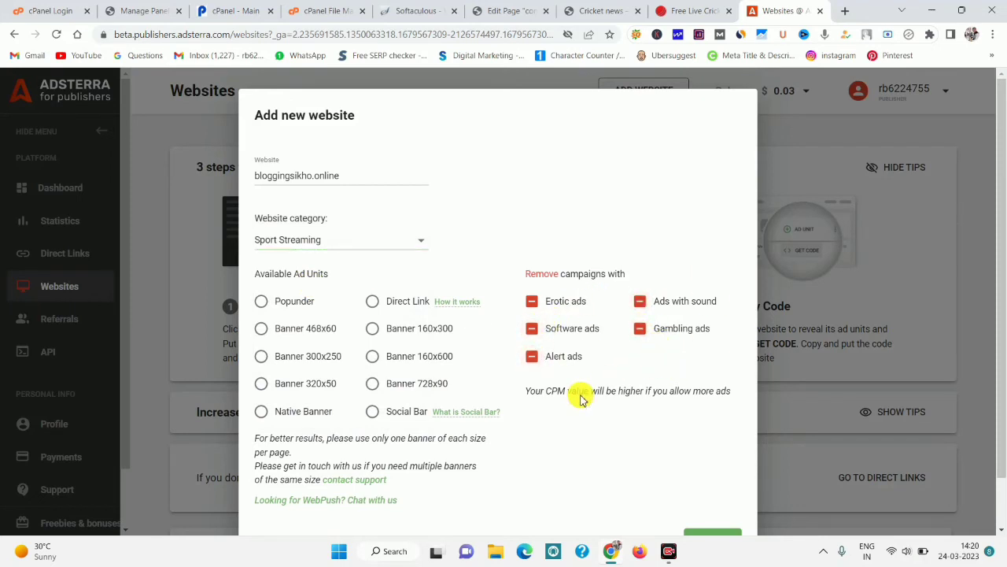
Submit the website, see it rejected as already existing, and close the form.
{"action": "left_click_drag", "start_coordinate": [573, 392], "coordinate": [650, 398]}
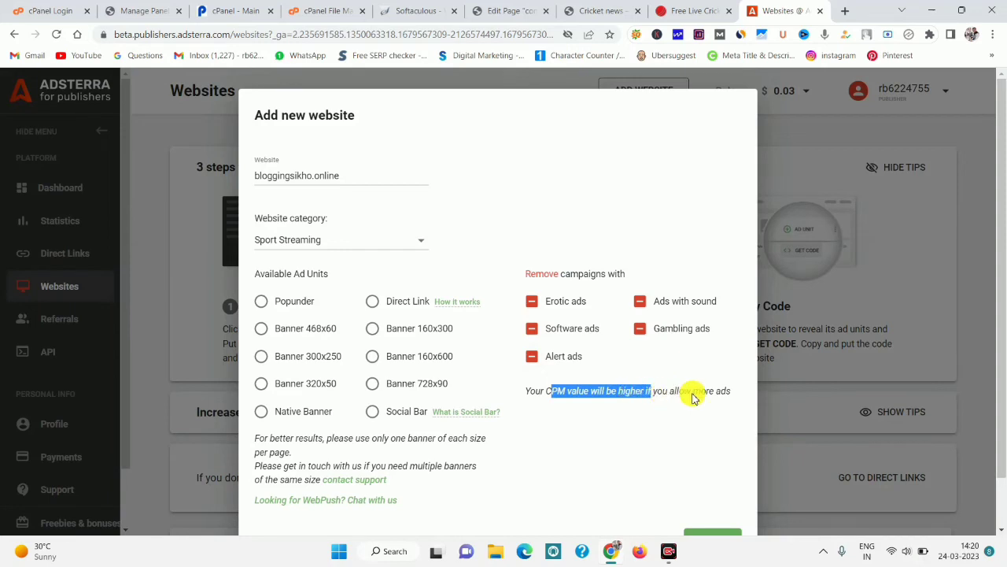
{"action": "mouse_move", "coordinate": [736, 392]}
{"action": "left_mouse_down"}
{"action": "mouse_move", "coordinate": [579, 397]}
{"action": "mouse_move", "coordinate": [742, 396]}
{"action": "left_mouse_up"}
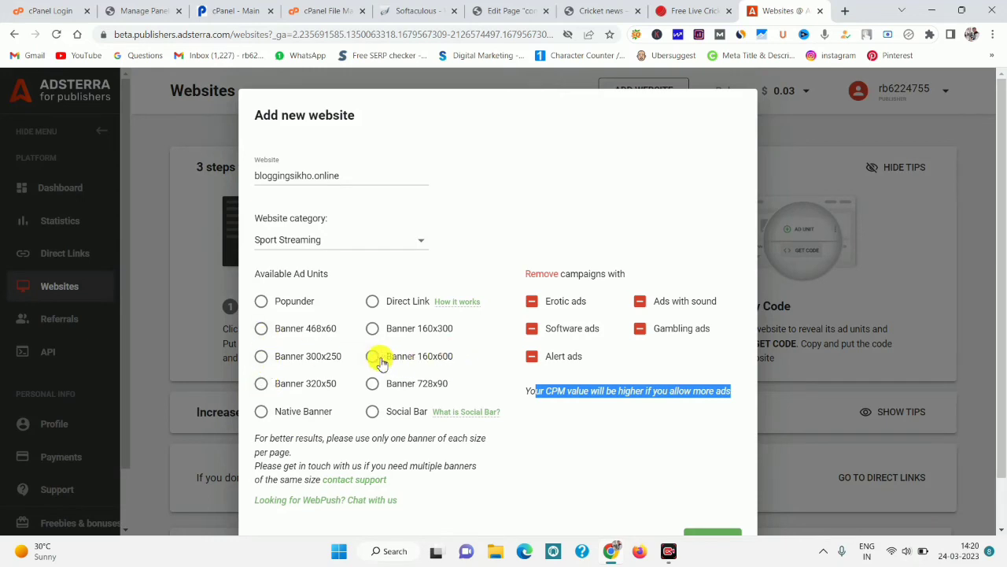
{"action": "left_click", "coordinate": [717, 536]}
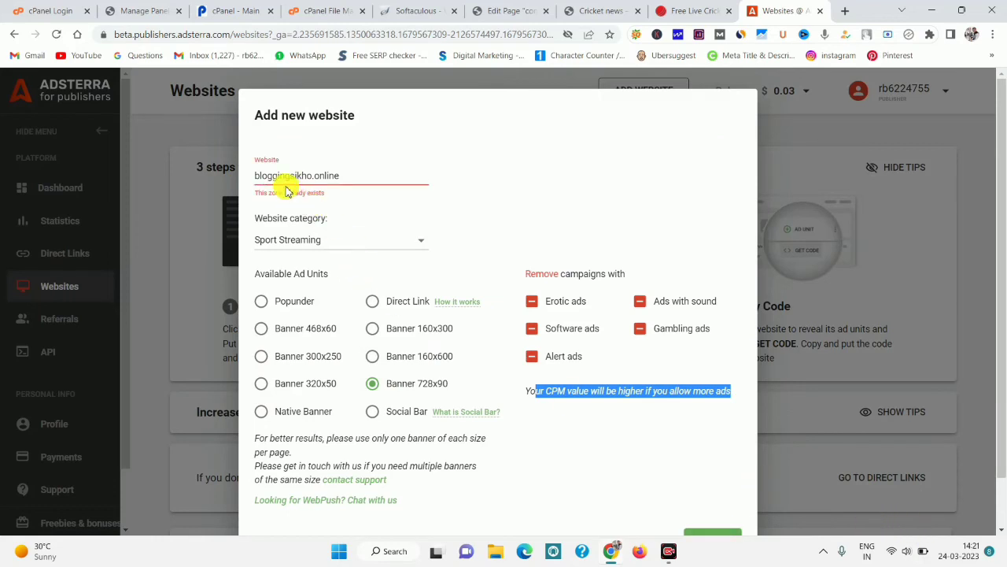
{"action": "left_click_drag", "start_coordinate": [267, 176], "coordinate": [420, 183]}
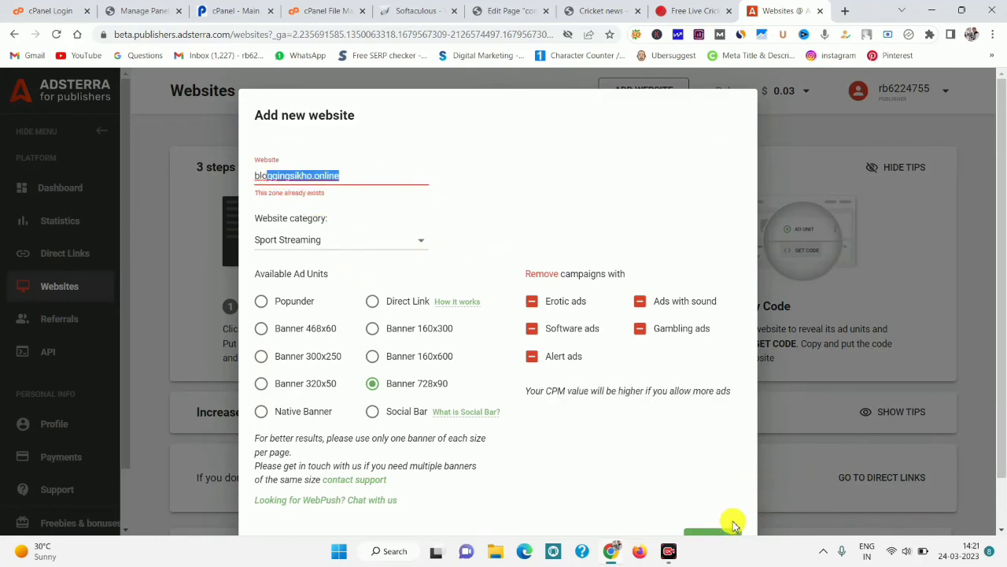
{"action": "left_click", "coordinate": [884, 144]}
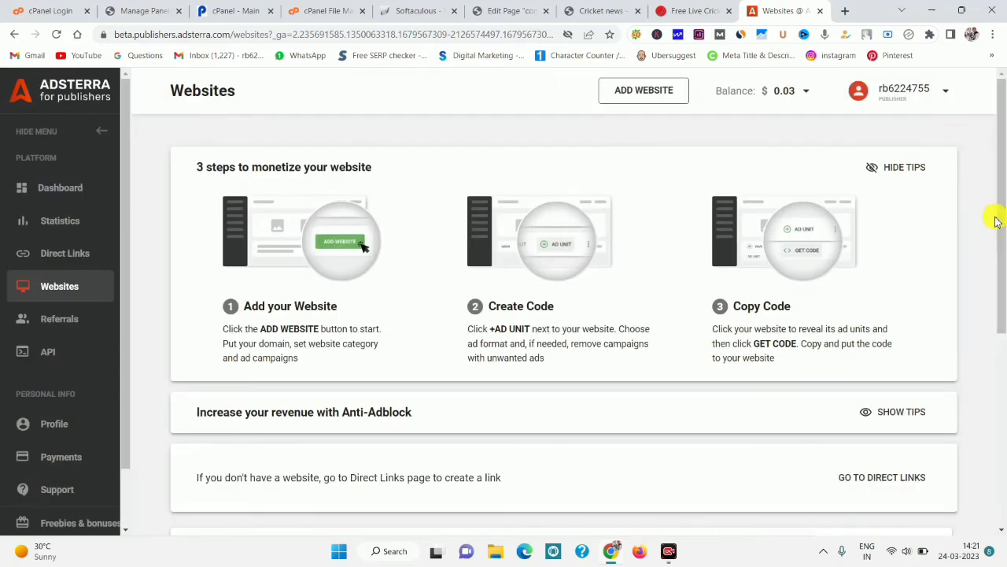
Copy the Banner 728x90 ad code for bloggingsikho.online and return to the Cricket news tab.
{"action": "scroll", "coordinate": [996, 217], "scroll_direction": "down", "scroll_amount": 4}
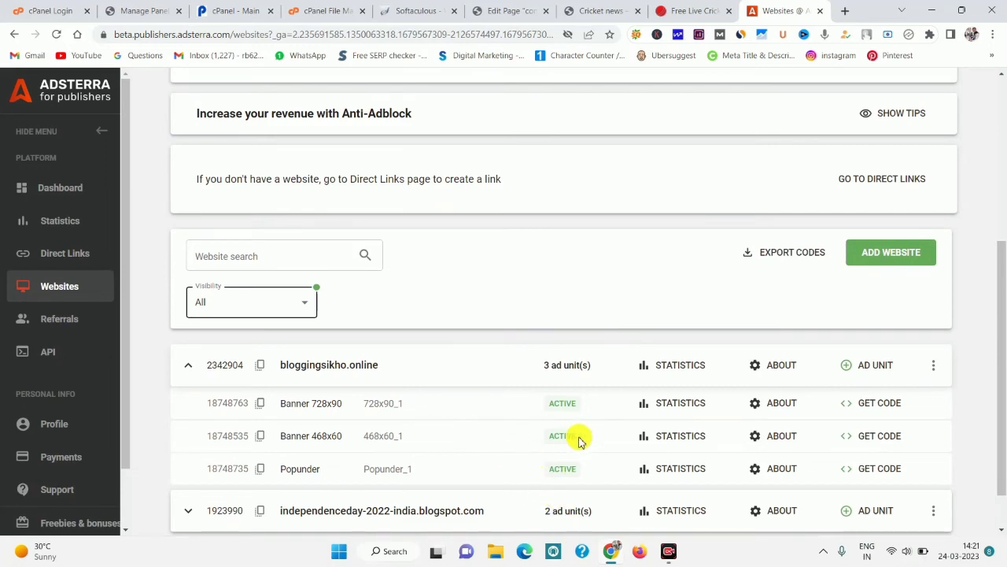
{"action": "left_click", "coordinate": [872, 403]}
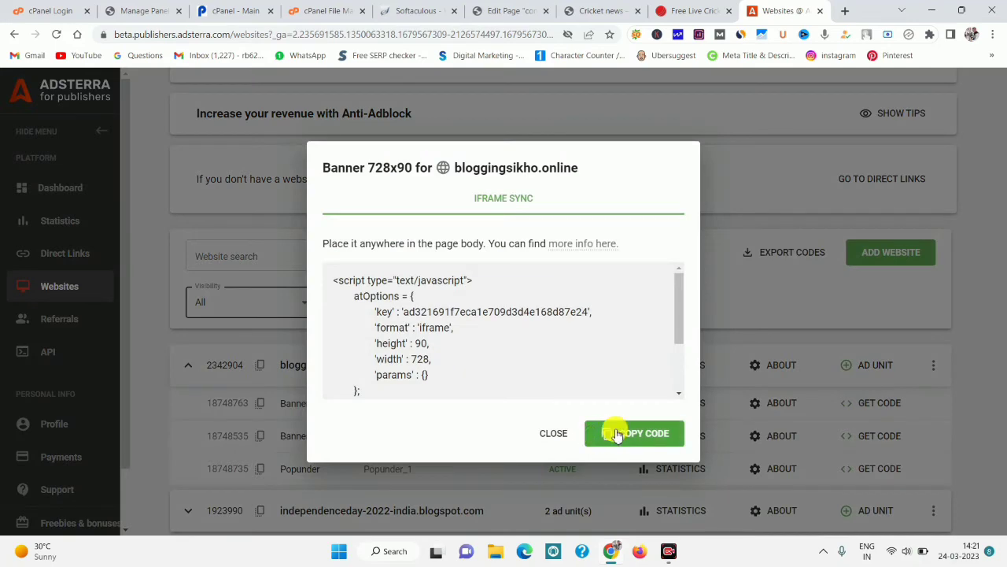
{"action": "left_click", "coordinate": [619, 433]}
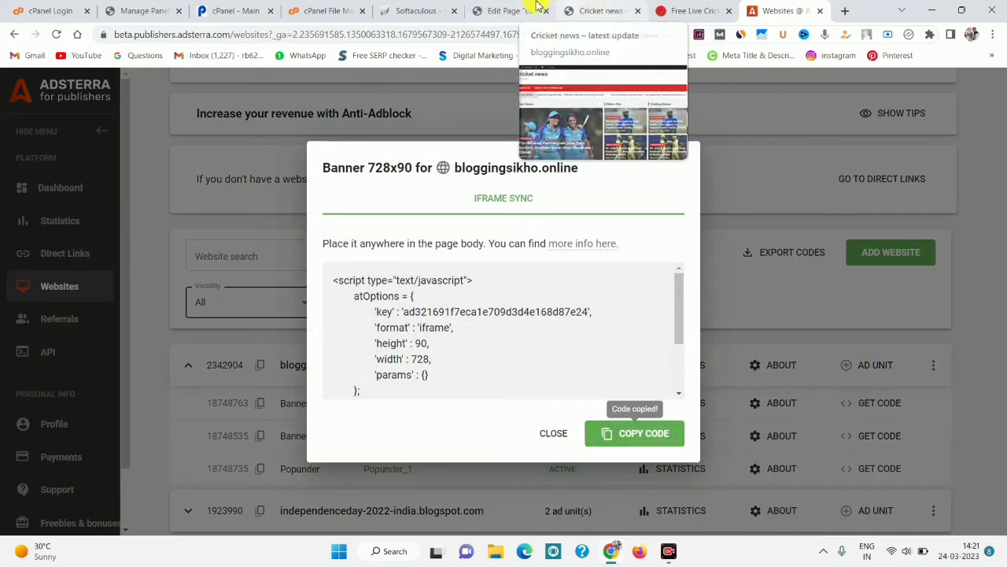
{"action": "left_click", "coordinate": [538, 8]}
{"action": "left_click", "coordinate": [601, 8]}
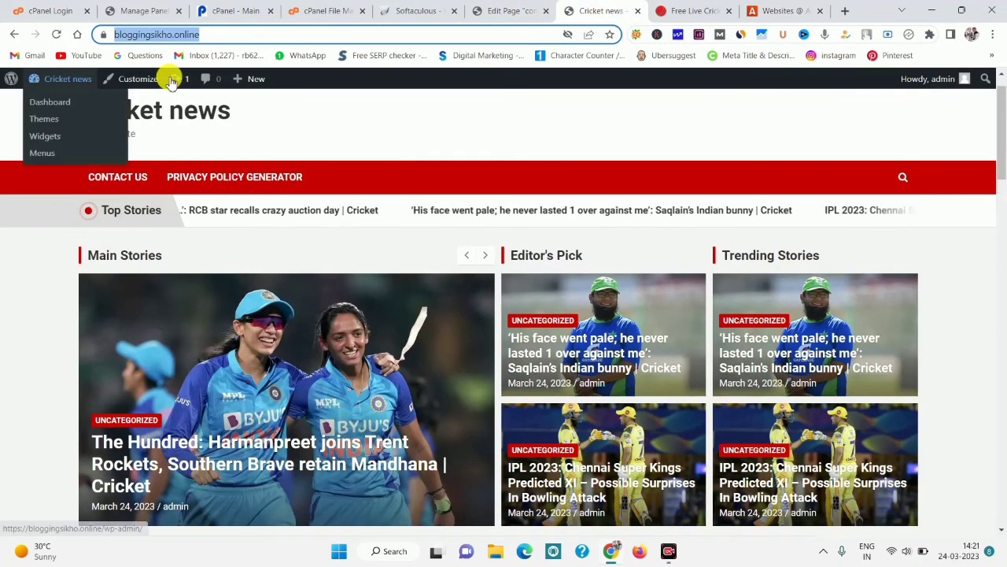
{"action": "left_click", "coordinate": [136, 79]}
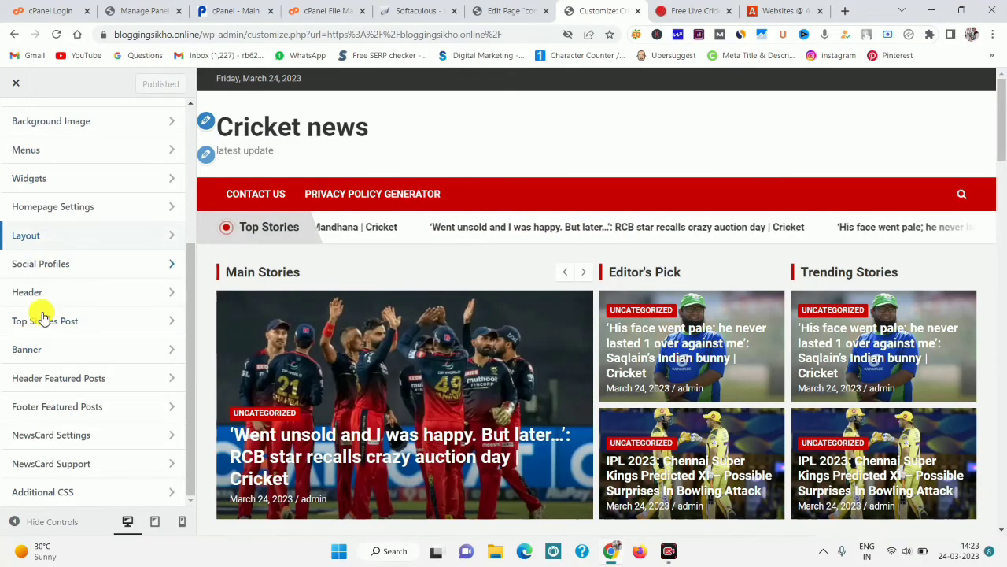
{"action": "left_click_drag", "start_coordinate": [996, 139], "coordinate": [992, 358]}
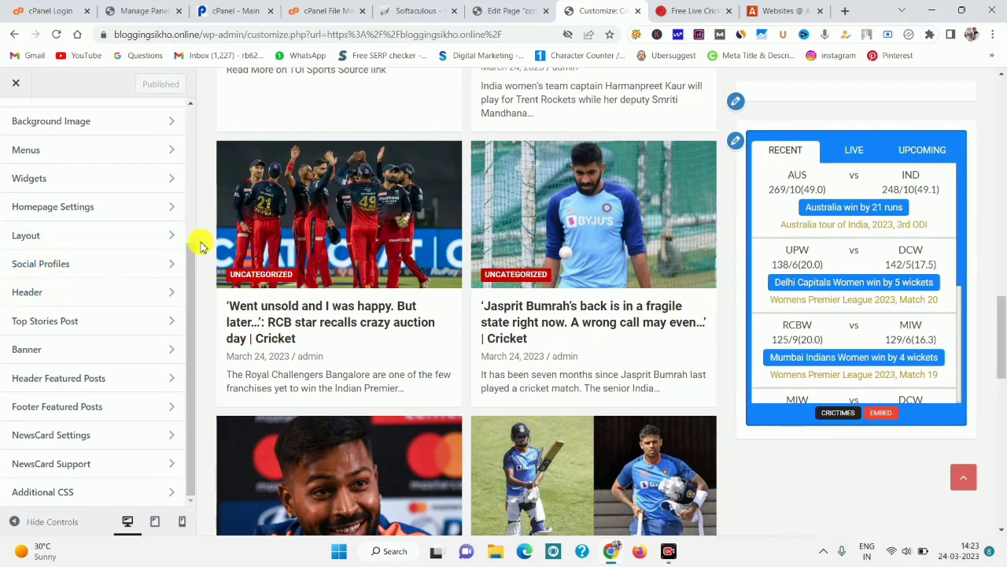
Paste the Adsterra banner script into a new Right Sidebar Custom HTML block and publish.
{"action": "left_click", "coordinate": [84, 180]}
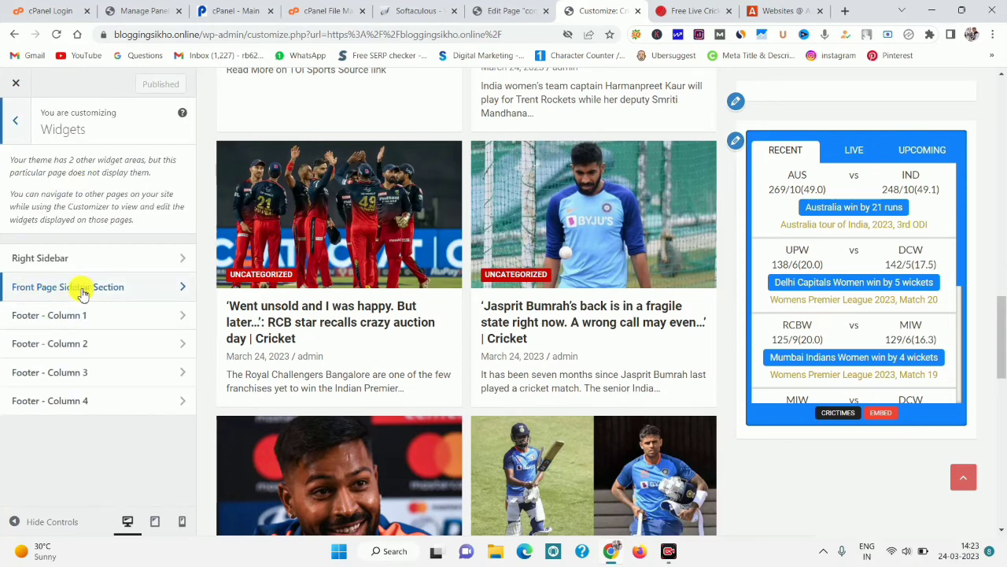
{"action": "left_click", "coordinate": [49, 260]}
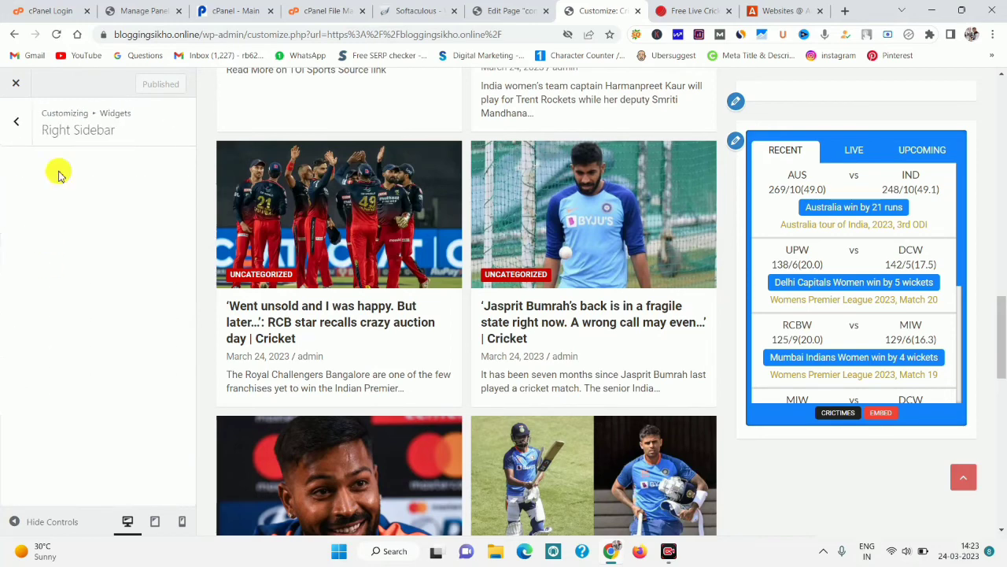
{"action": "left_click", "coordinate": [90, 388]}
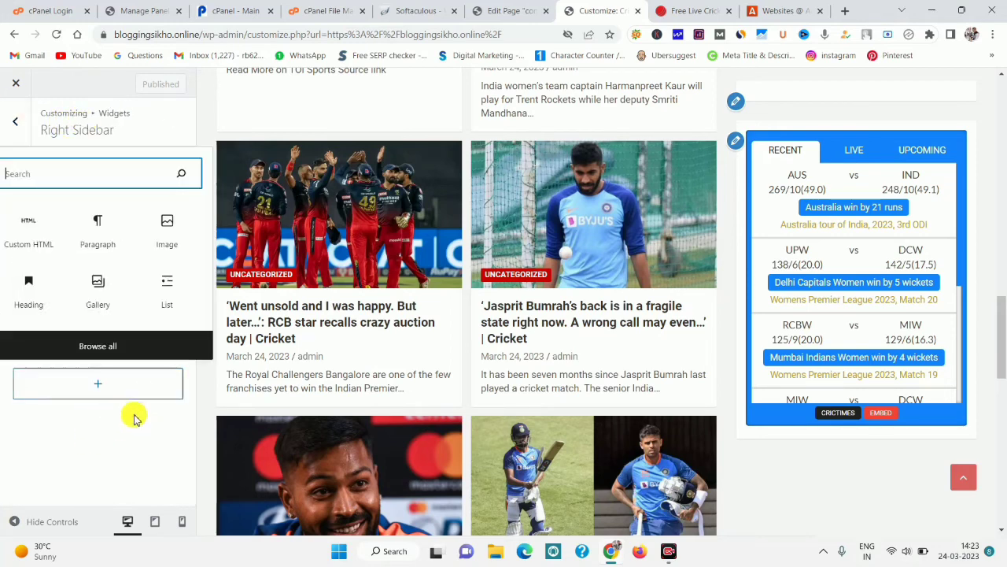
{"action": "key", "text": "Return"}
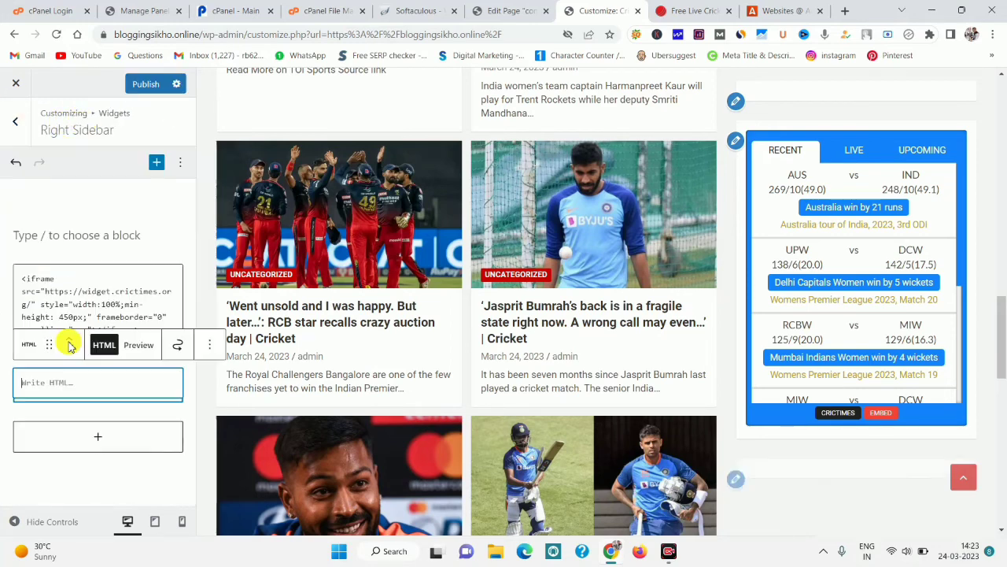
{"action": "right_click", "coordinate": [56, 380]}
{"action": "left_click", "coordinate": [89, 254]}
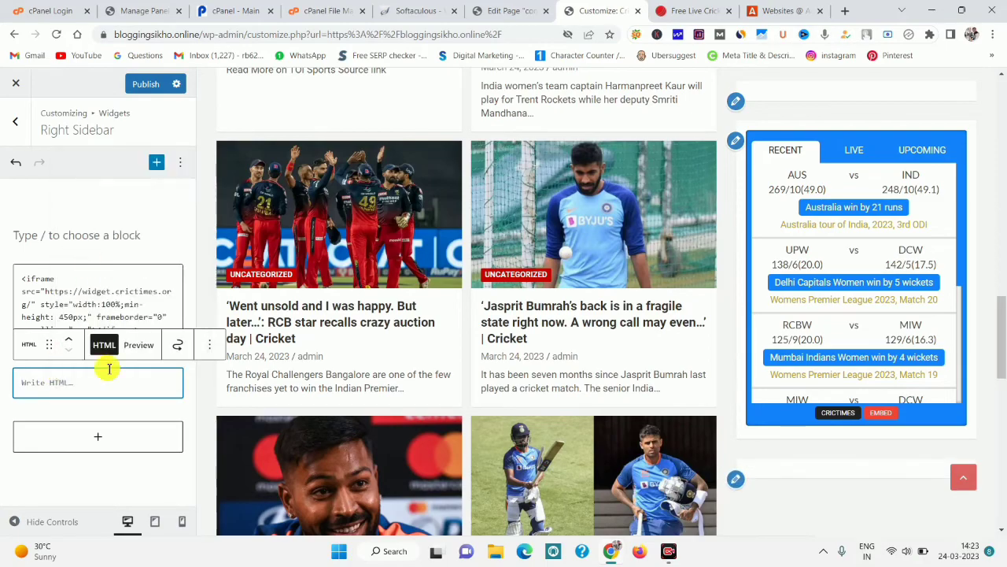
{"action": "left_click_drag", "start_coordinate": [999, 318], "coordinate": [1001, 411]}
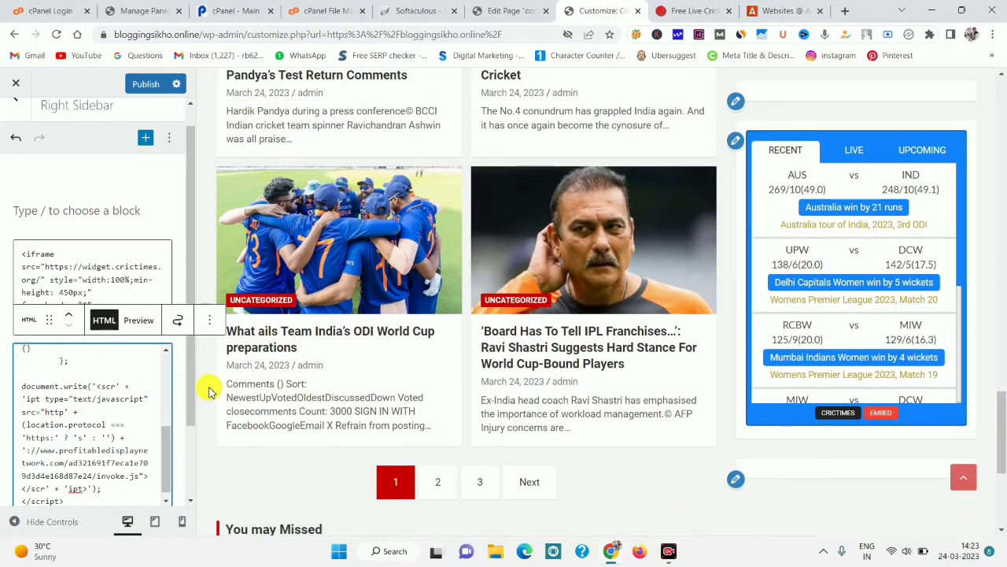
{"action": "scroll", "coordinate": [162, 434], "scroll_direction": "down", "scroll_amount": 1}
{"action": "scroll", "coordinate": [191, 433], "scroll_direction": "up", "scroll_amount": 1}
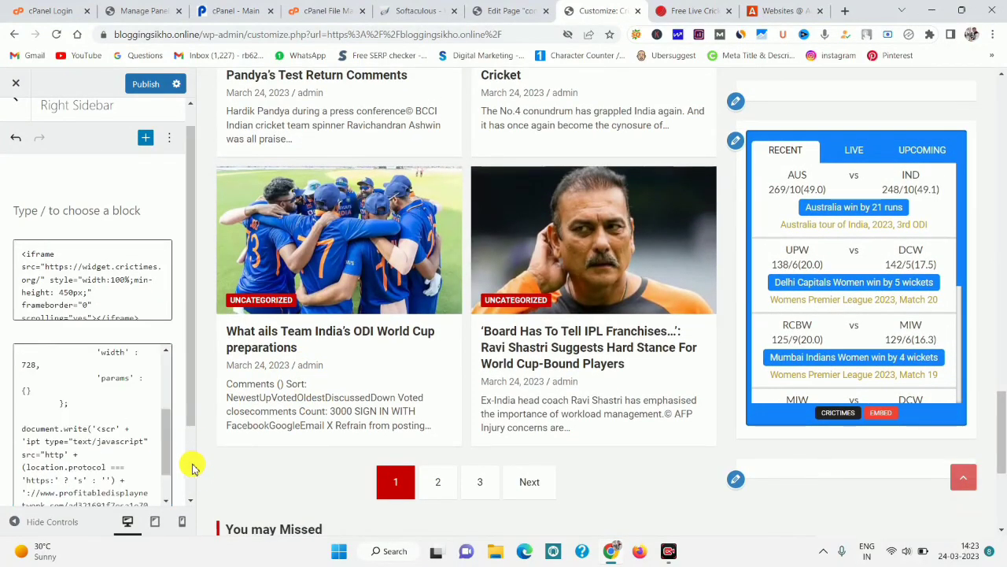
{"action": "scroll", "coordinate": [193, 405], "scroll_direction": "down", "scroll_amount": 2}
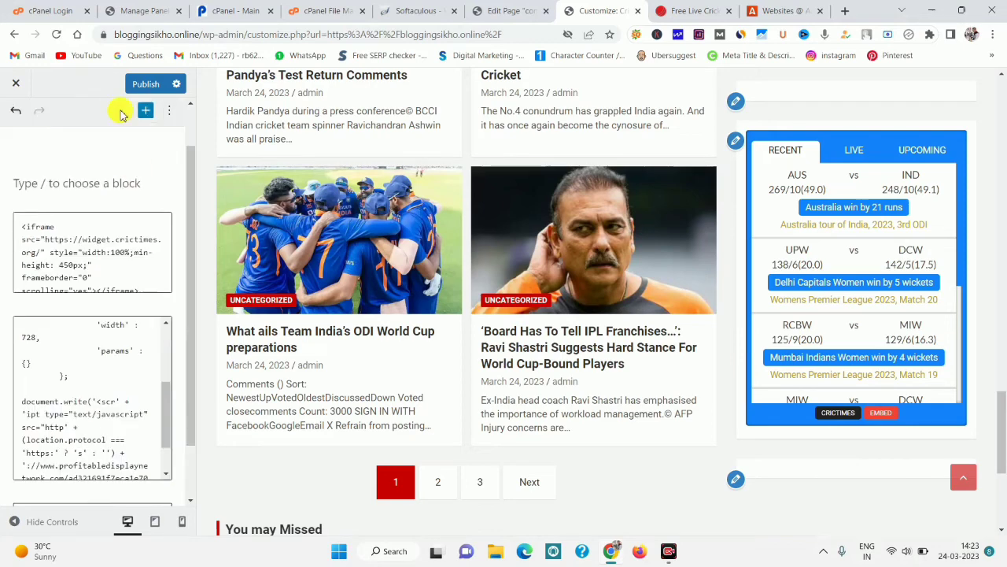
{"action": "left_click", "coordinate": [150, 92]}
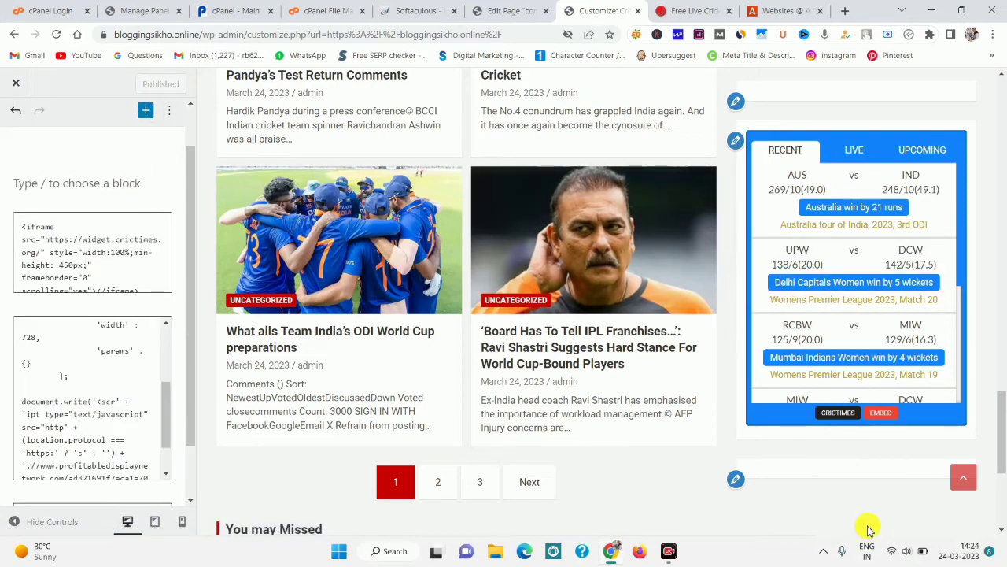
Check the live homepage for the banner ad below the cricket scores widget.
{"action": "key", "text": "ctrl+Tab"}
{"action": "left_click_drag", "start_coordinate": [1001, 184], "coordinate": [1000, 425]}
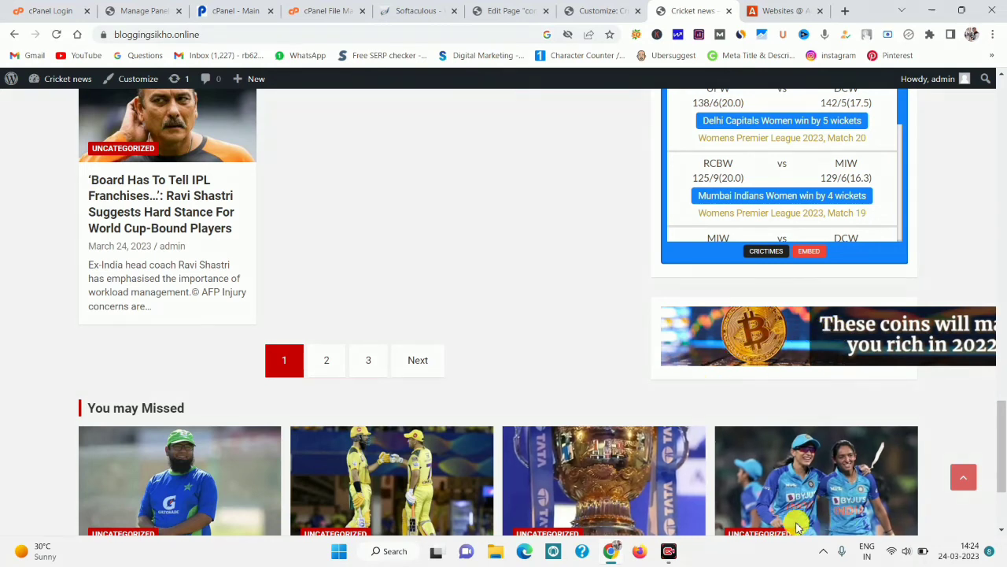
{"action": "left_click", "coordinate": [644, 299]}
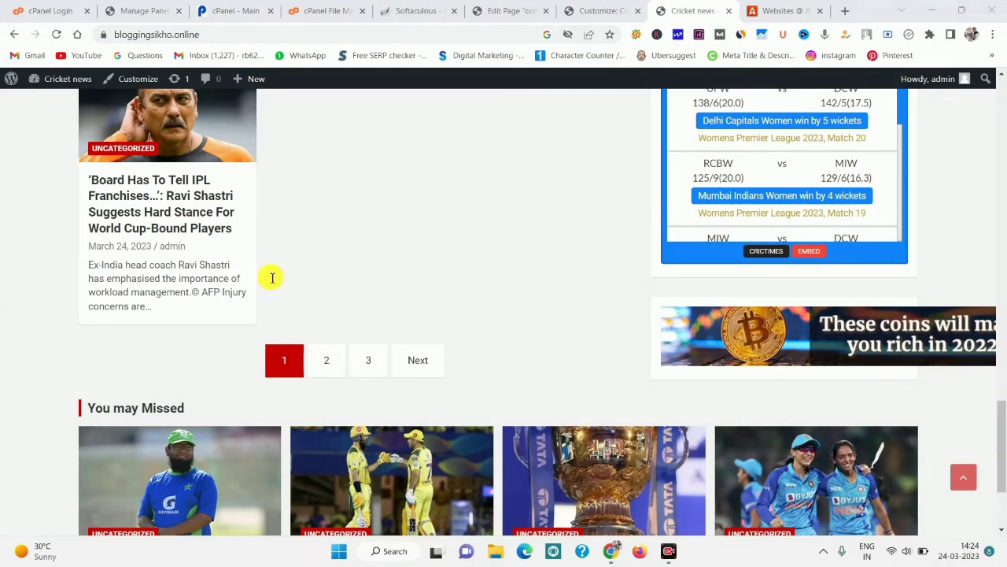
{"action": "left_click_drag", "start_coordinate": [1004, 407], "coordinate": [998, 85]}
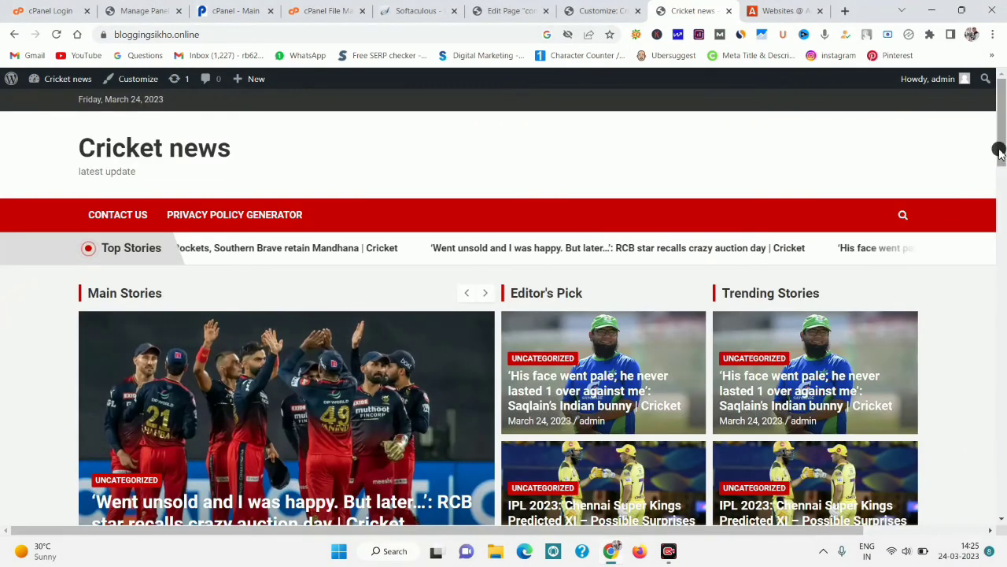
{"action": "left_click_drag", "start_coordinate": [998, 150], "coordinate": [999, 157]}
Search plugins for 'ADS IN', then install and activate the Ad Inserter plugin.
{"action": "left_click", "coordinate": [378, 8]}
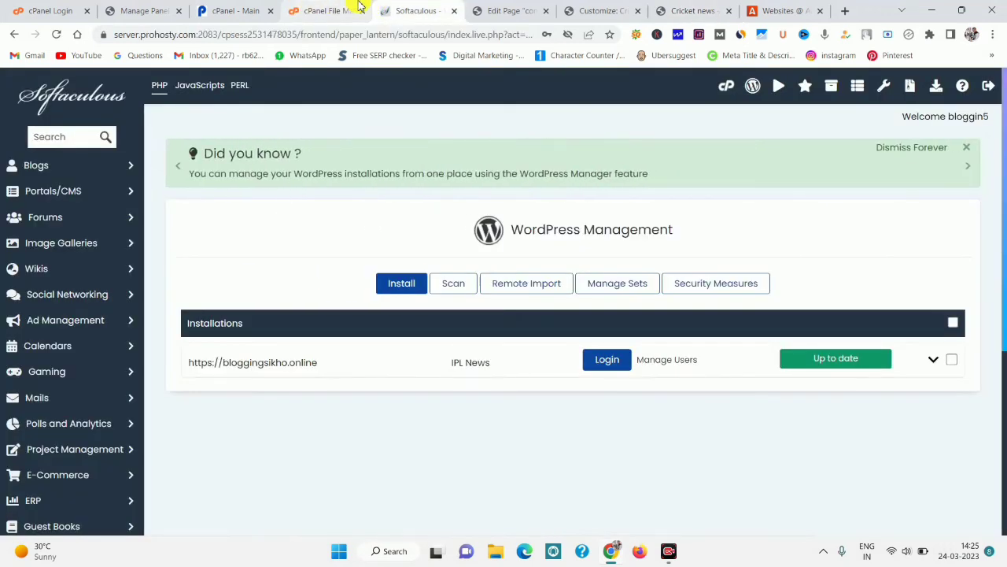
{"action": "left_click", "coordinate": [503, 9]}
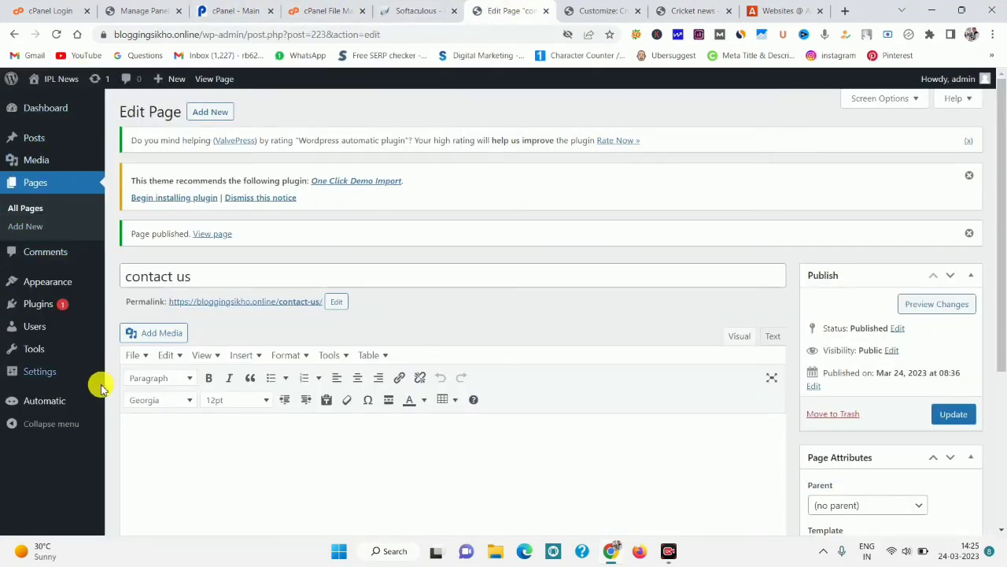
{"action": "mouse_move", "coordinate": [51, 378]}
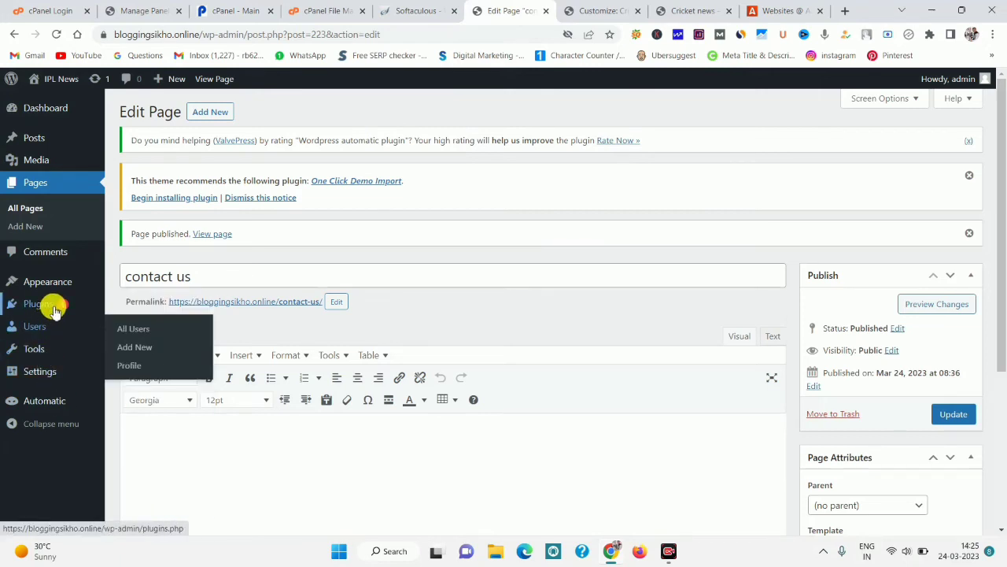
{"action": "mouse_move", "coordinate": [39, 305]}
{"action": "left_click", "coordinate": [126, 325]}
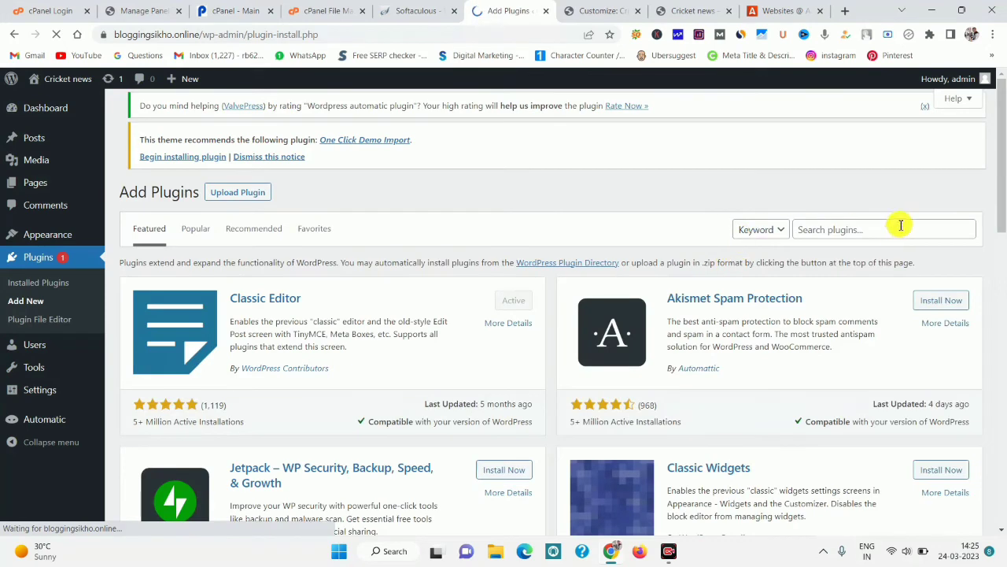
{"action": "left_click", "coordinate": [882, 230]}
{"action": "type", "text": "ADS"}
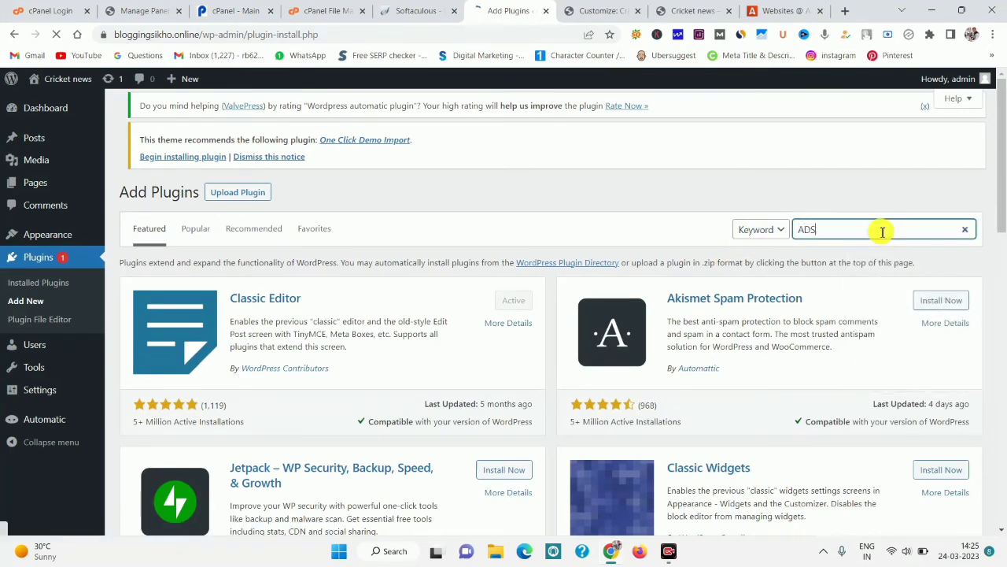
{"action": "type", "text": " IN"}
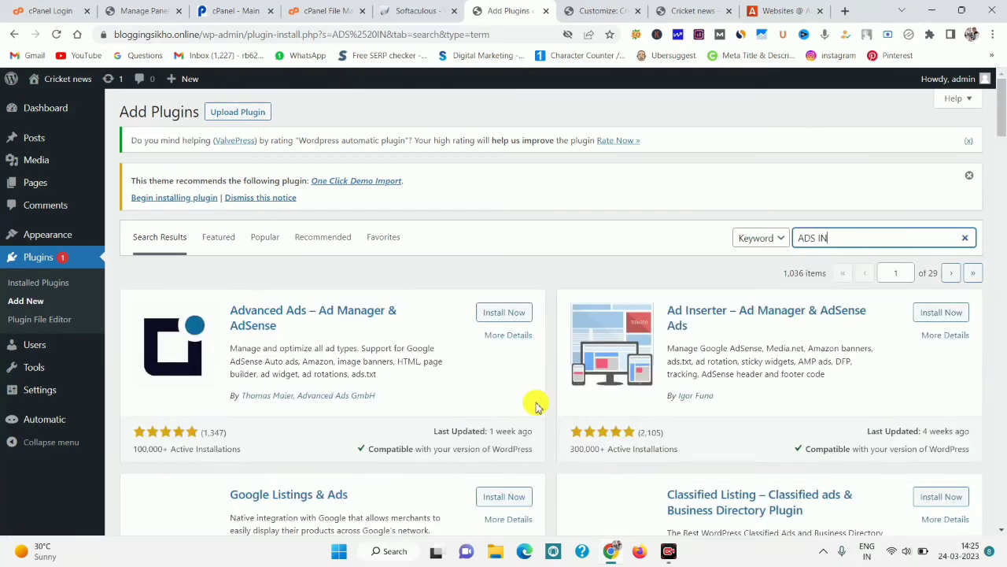
{"action": "left_click", "coordinate": [930, 314]}
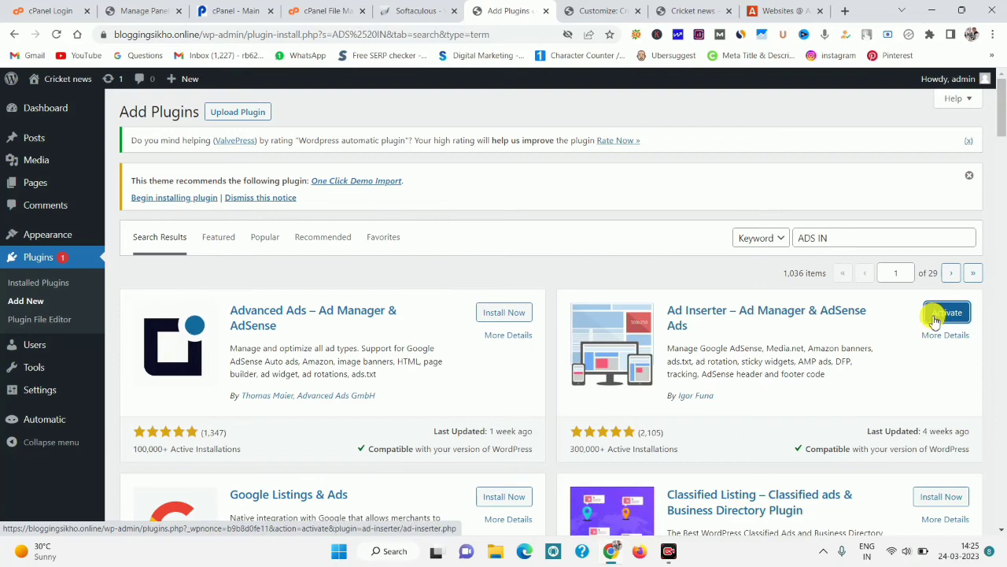
{"action": "left_click", "coordinate": [935, 319]}
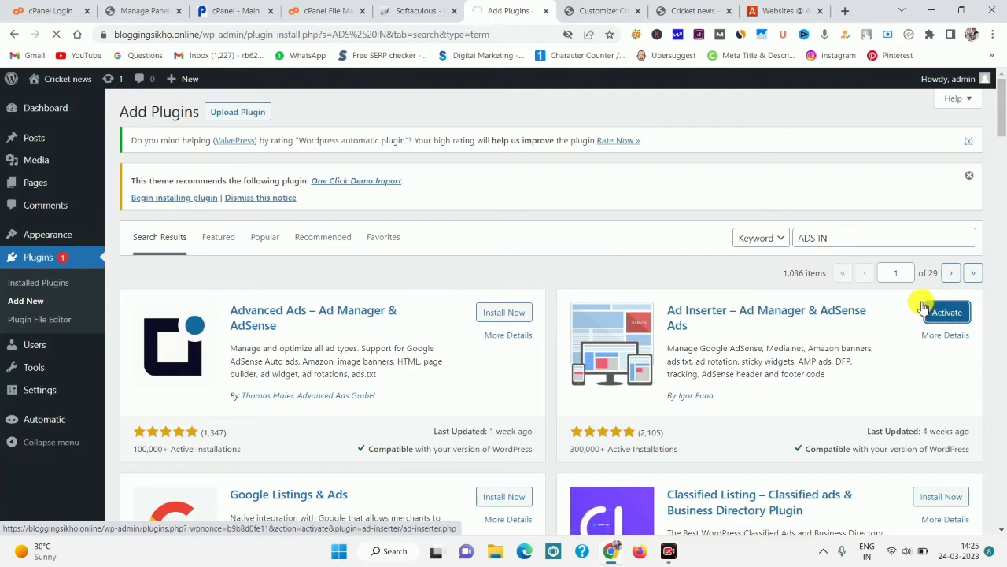
{"action": "left_click", "coordinate": [767, 10]}
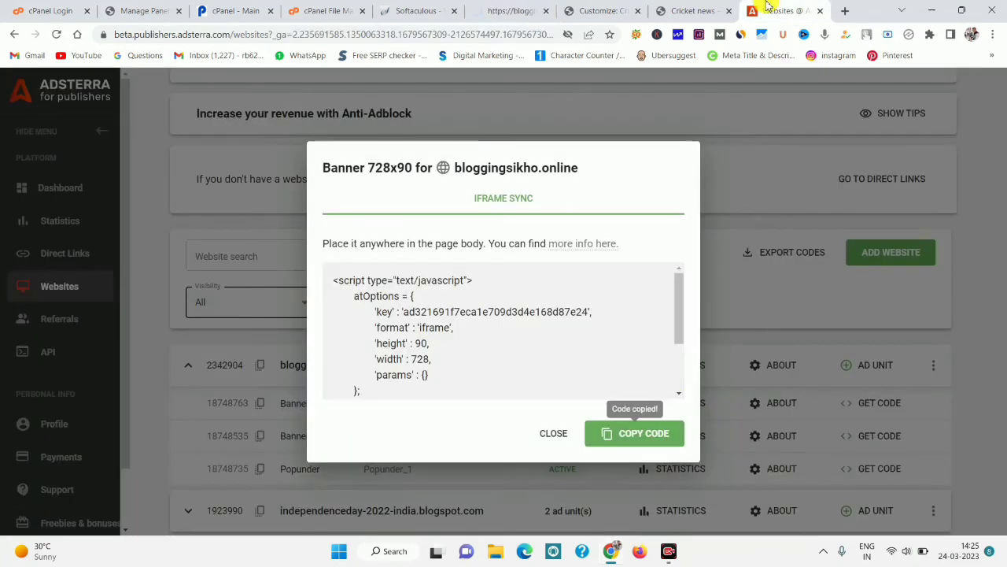
Copy the Popunder code for bloggingsikho.online and return to the WordPress customizer.
{"action": "left_click", "coordinate": [554, 433]}
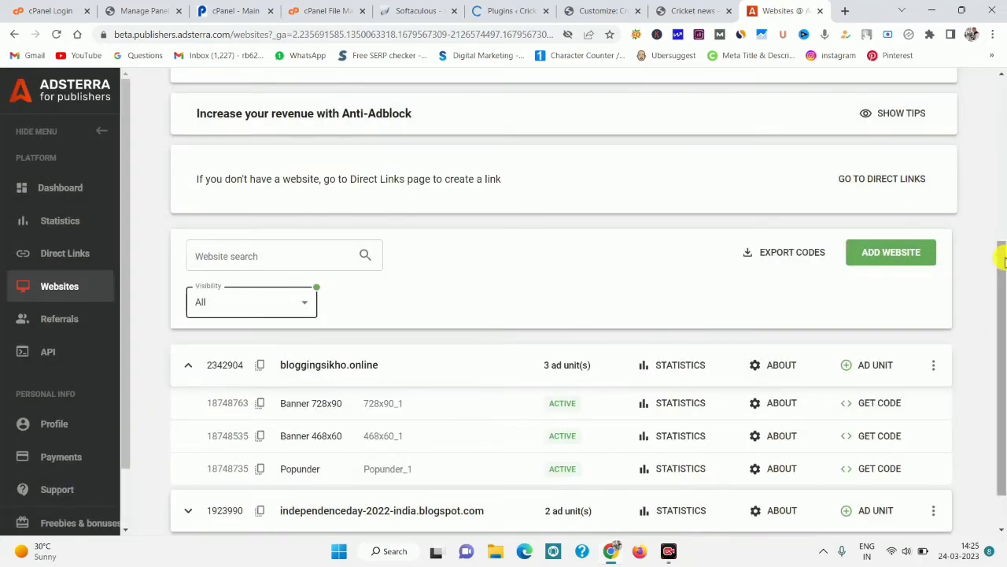
{"action": "scroll", "coordinate": [1003, 269], "scroll_direction": "down", "scroll_amount": 1}
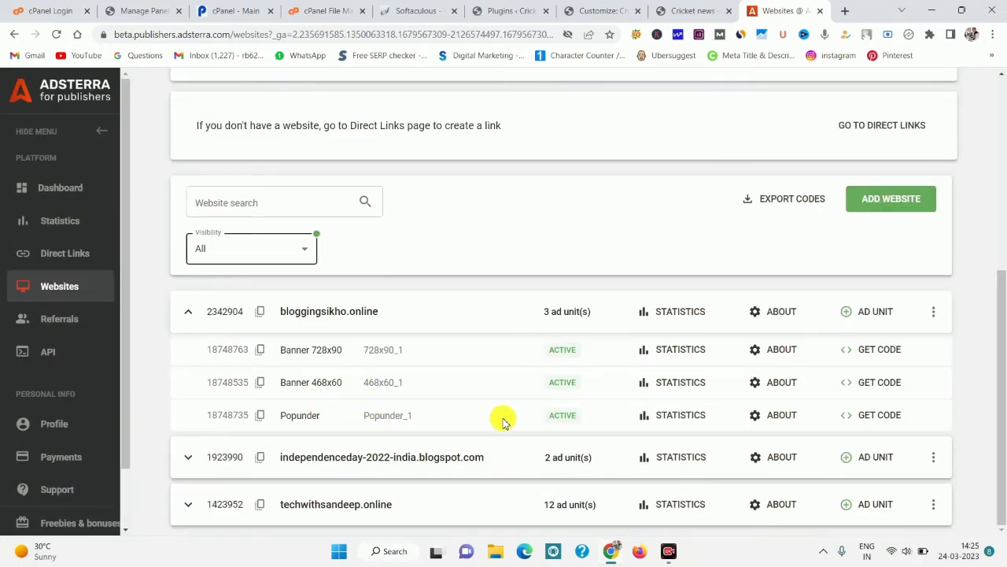
{"action": "left_click", "coordinate": [882, 415]}
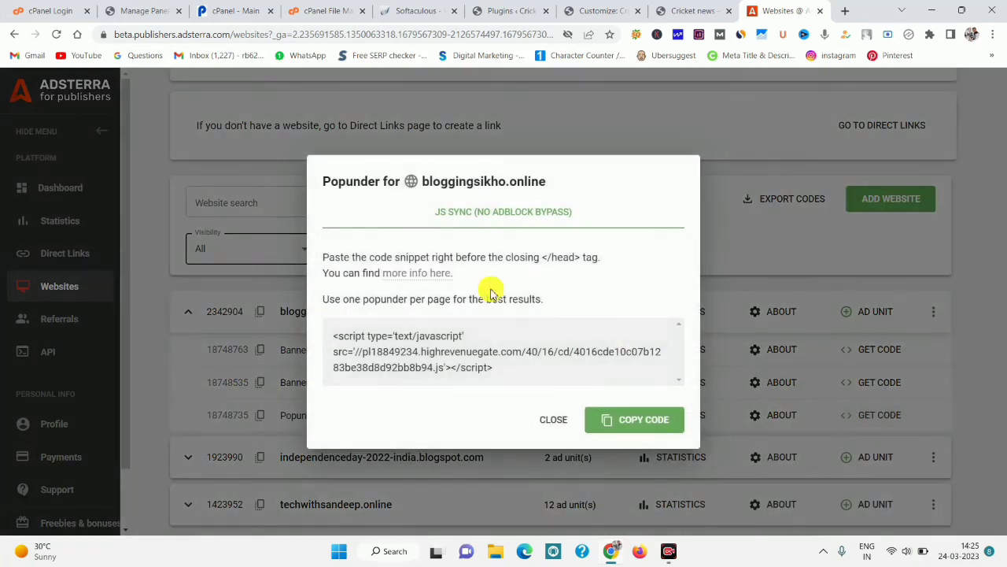
{"action": "left_click", "coordinate": [626, 421]}
{"action": "left_click", "coordinate": [687, 11]}
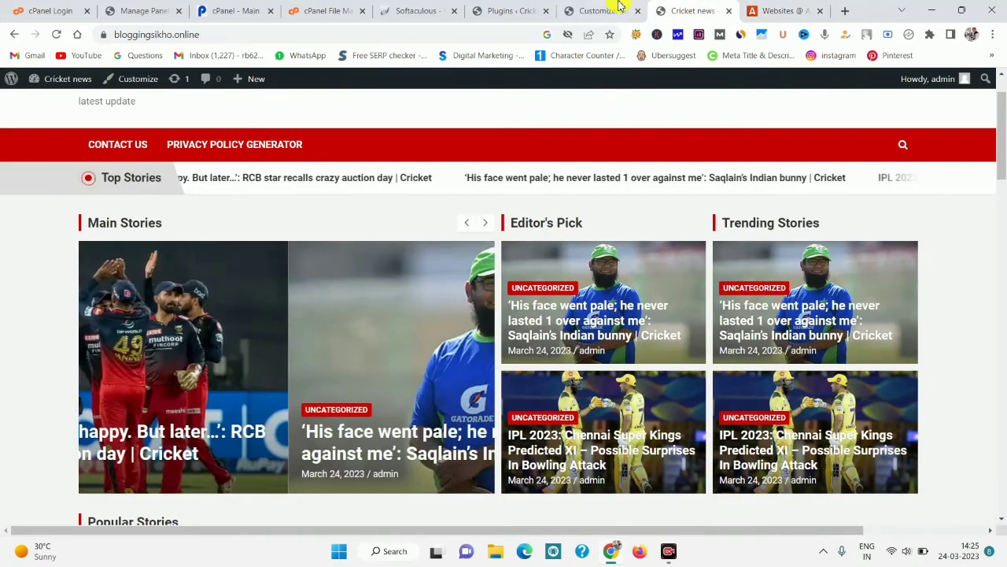
{"action": "left_click", "coordinate": [611, 11]}
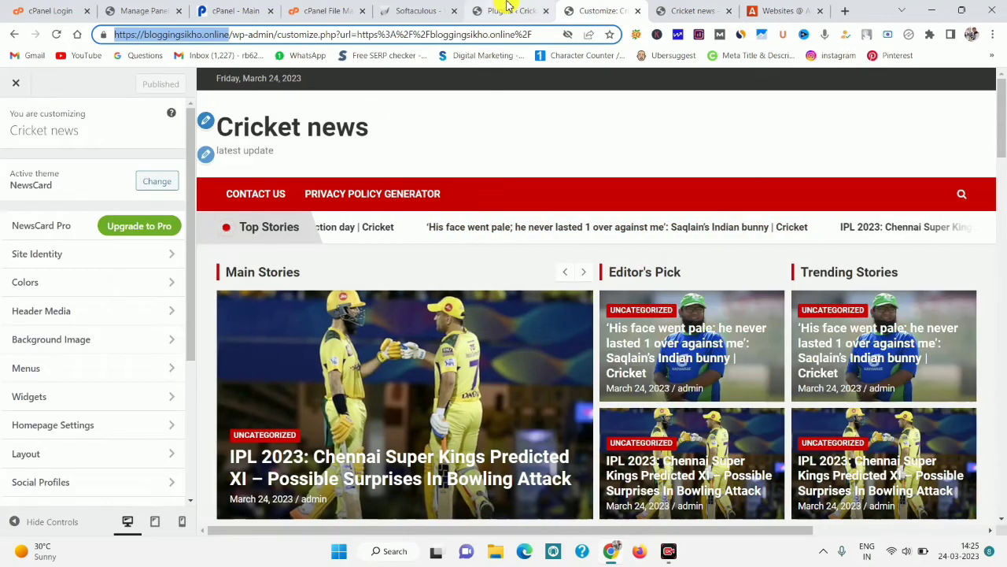
Paste the Adsterra popunder script into Ad Inserter's empty Block 4.
{"action": "left_click", "coordinate": [508, 10]}
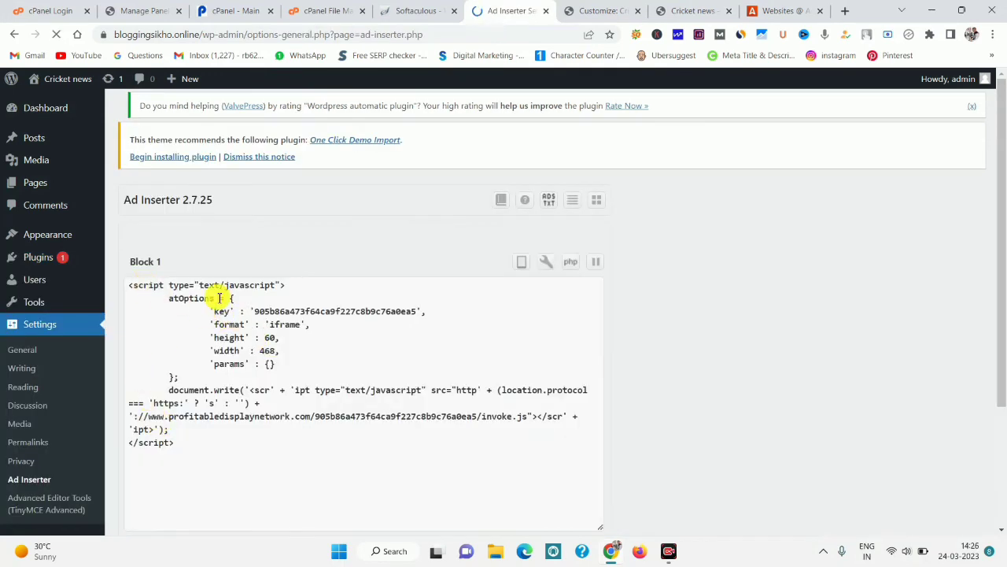
{"action": "scroll", "coordinate": [1005, 326], "scroll_direction": "down", "scroll_amount": 1}
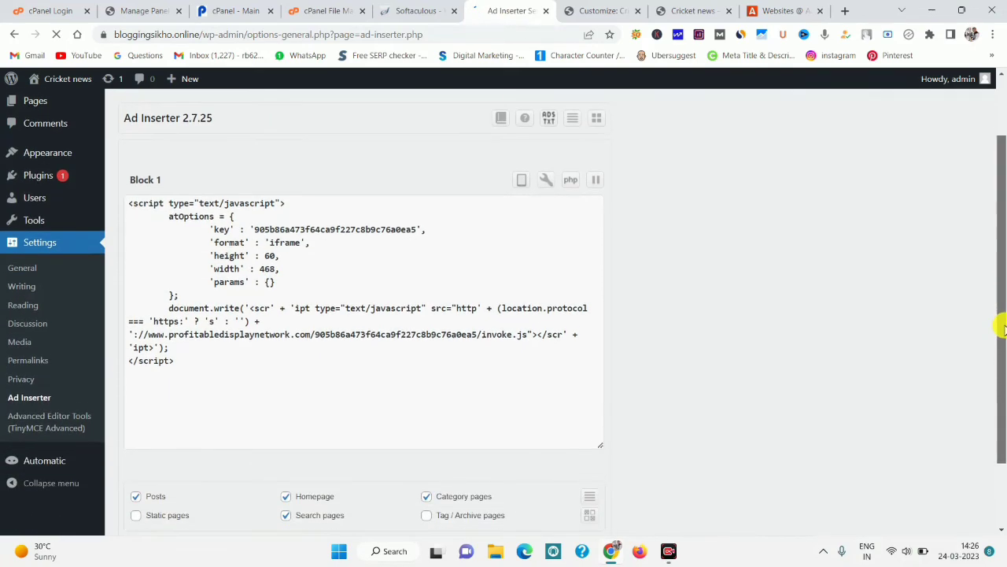
{"action": "mouse_move", "coordinate": [1005, 329]}
{"action": "left_mouse_down"}
{"action": "mouse_move", "coordinate": [1003, 403]}
{"action": "mouse_move", "coordinate": [1000, 315]}
{"action": "left_mouse_up"}
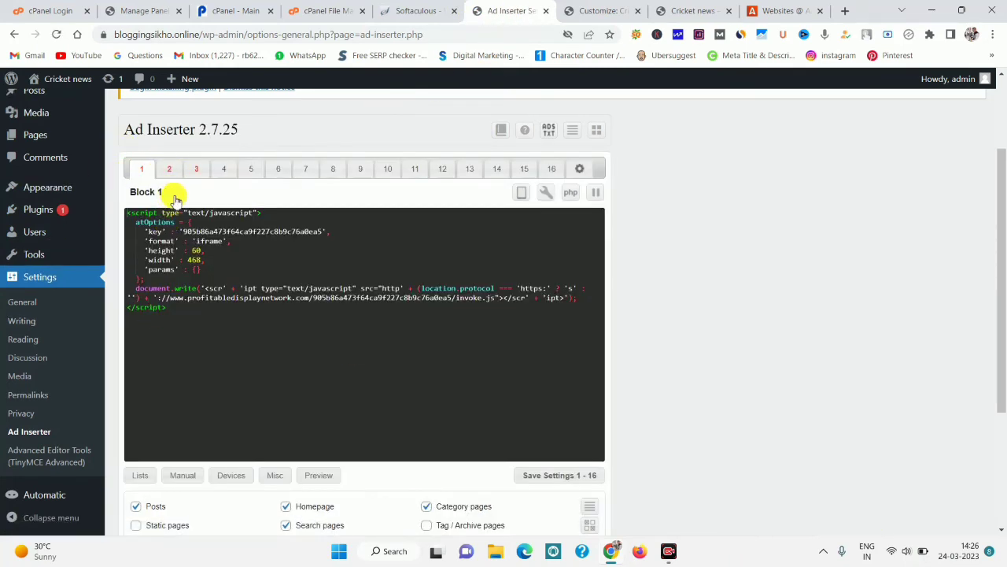
{"action": "left_click", "coordinate": [170, 170]}
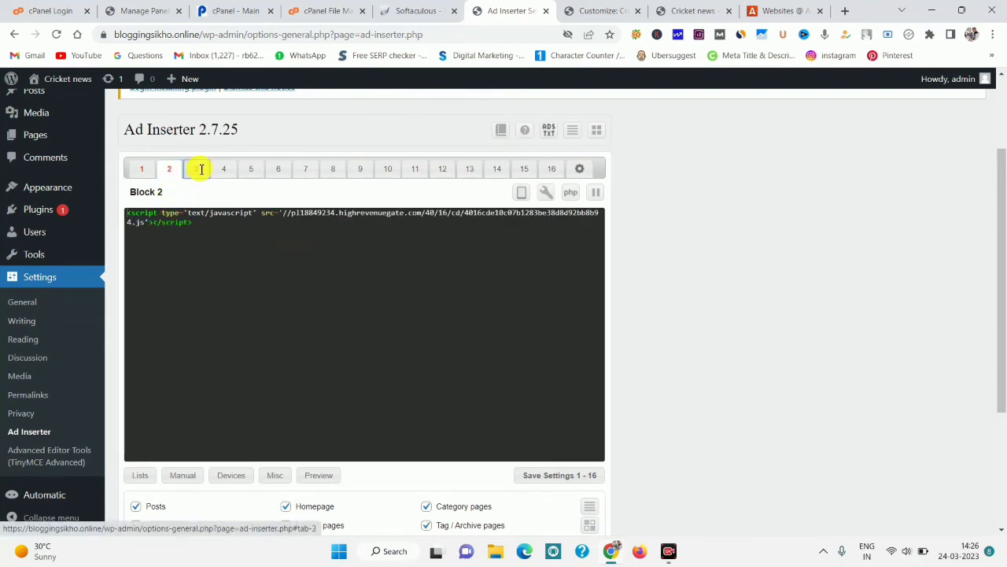
{"action": "left_click", "coordinate": [201, 169]}
{"action": "left_click", "coordinate": [221, 170]}
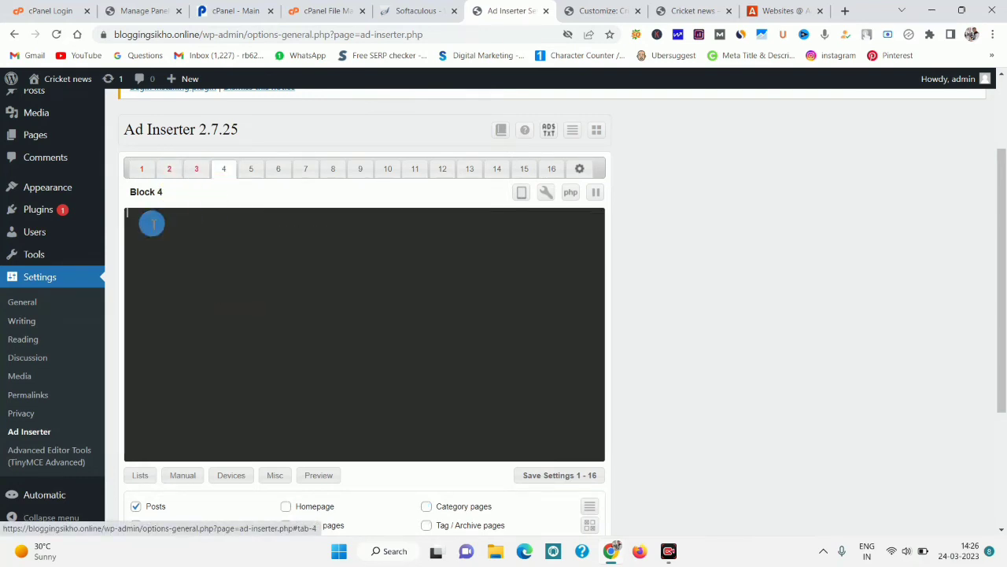
{"action": "right_click", "coordinate": [152, 225]}
{"action": "left_click", "coordinate": [182, 325]}
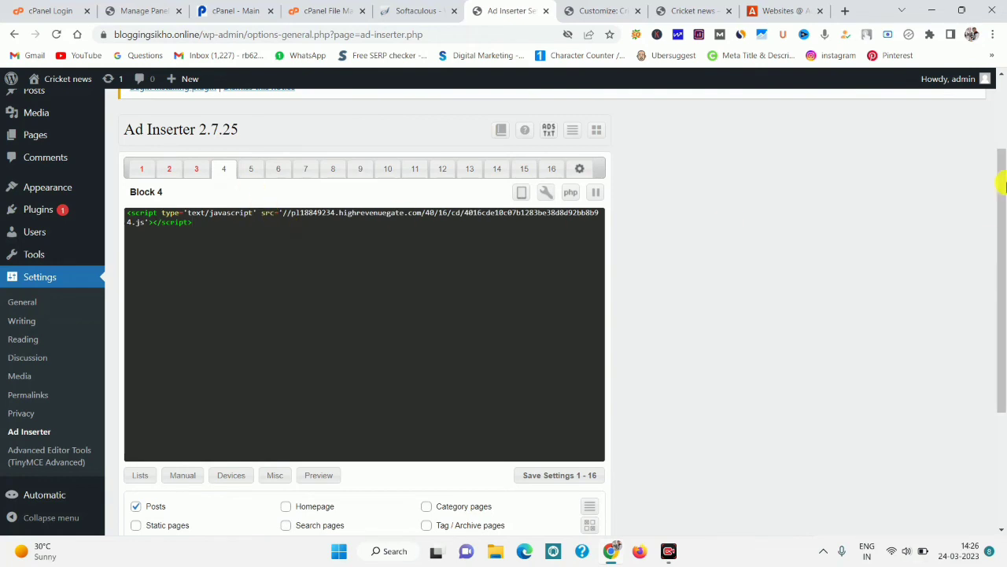
Set Block 4 insertion to Before content and alignment to Center.
{"action": "left_click_drag", "start_coordinate": [998, 198], "coordinate": [999, 311]}
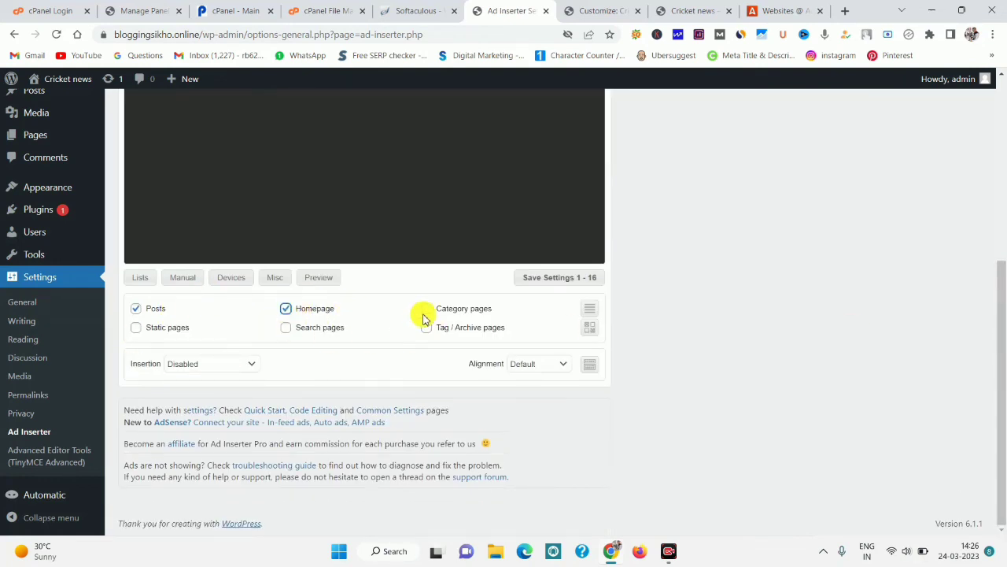
{"action": "left_click", "coordinate": [225, 371]}
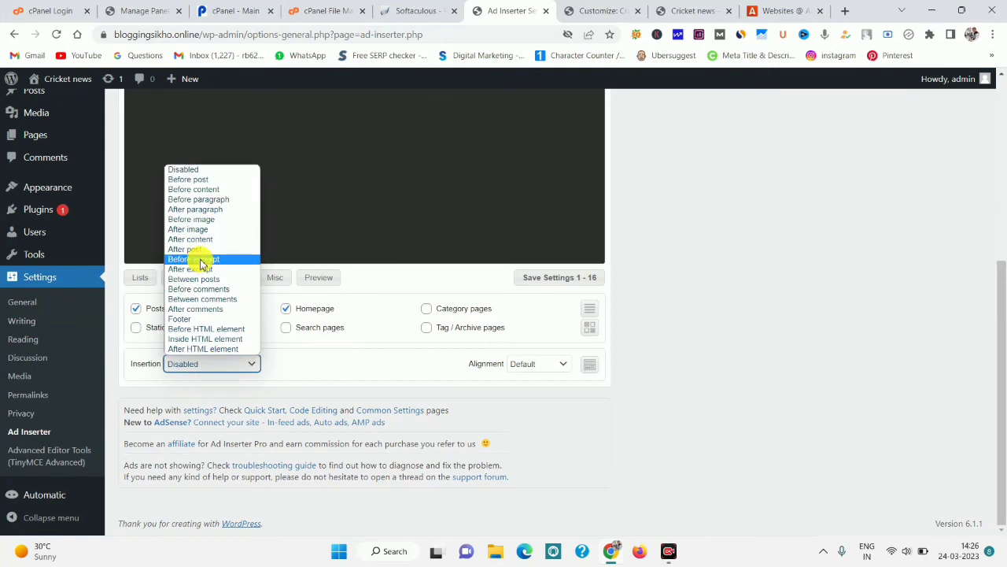
{"action": "left_click", "coordinate": [201, 191]}
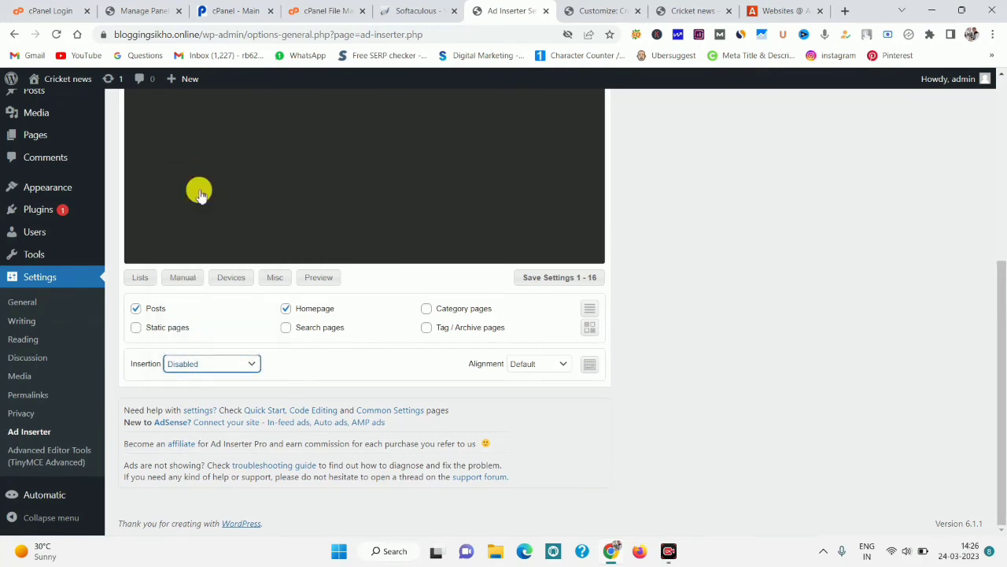
{"action": "left_click", "coordinate": [543, 366]}
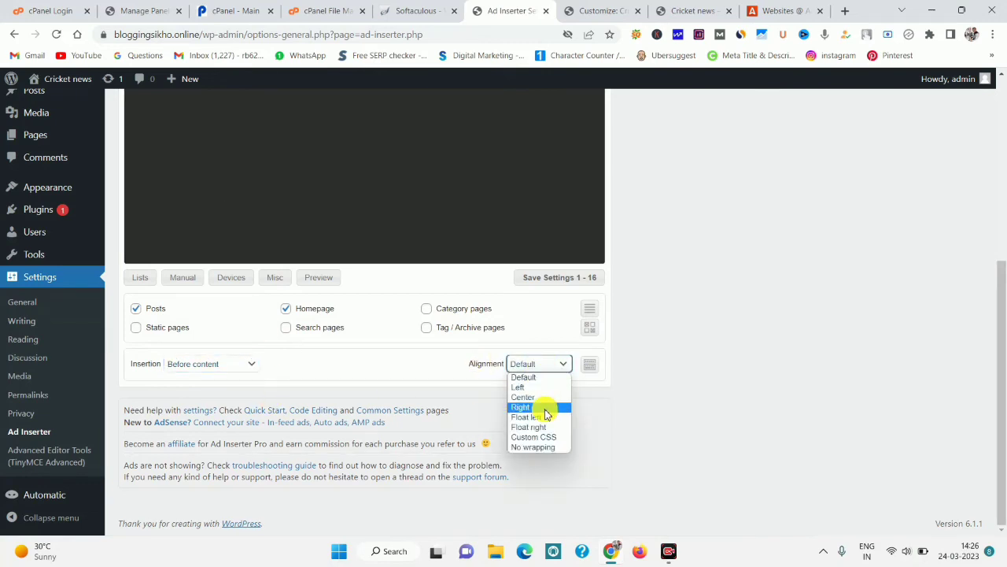
{"action": "left_click", "coordinate": [540, 397]}
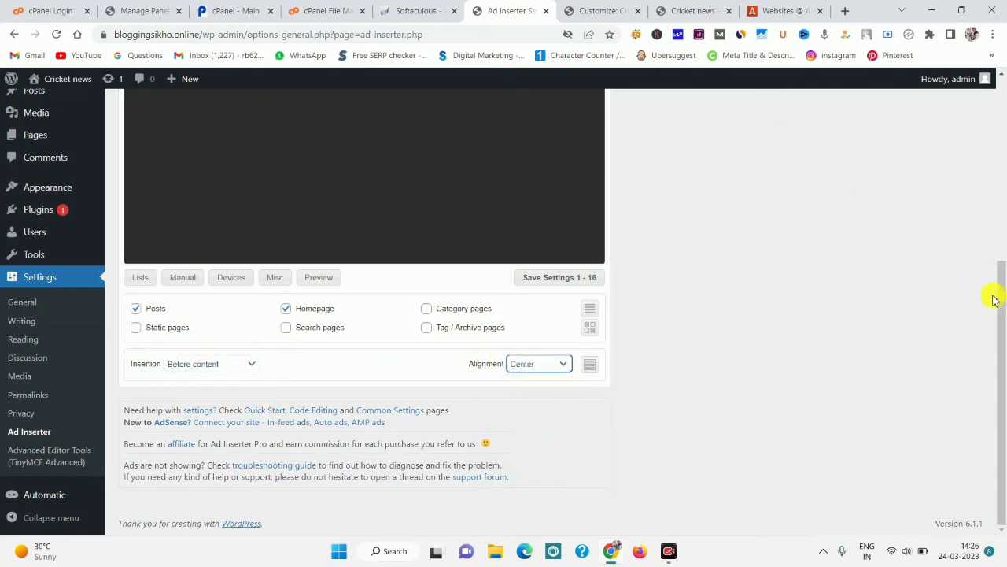
{"action": "left_click_drag", "start_coordinate": [1003, 364], "coordinate": [1004, 183]}
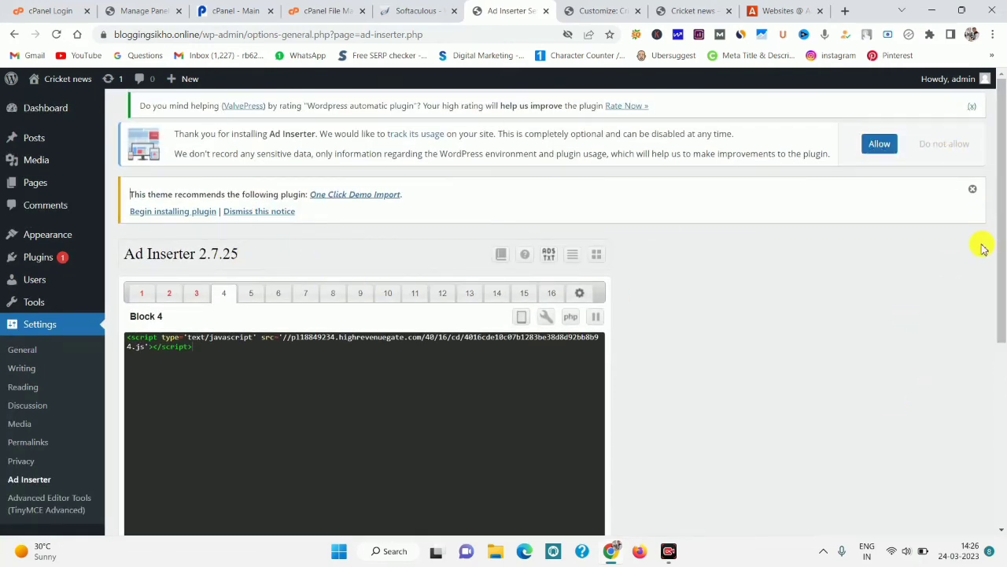
{"action": "left_click_drag", "start_coordinate": [1003, 231], "coordinate": [989, 349]}
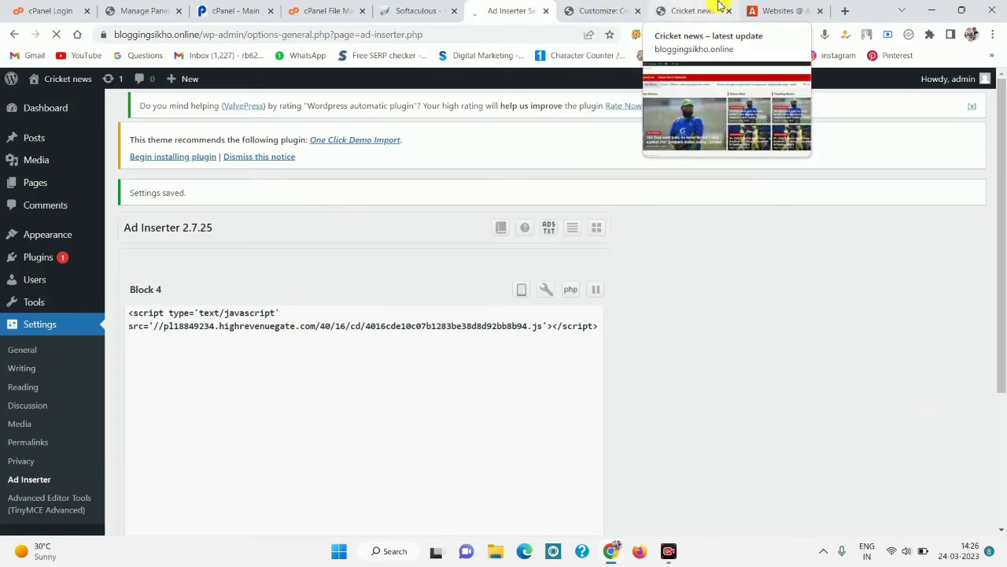
Reload the live site, test the banner and popunder, then open the IPL 2023 Chennai Super Kings post.
{"action": "left_click", "coordinate": [657, 9]}
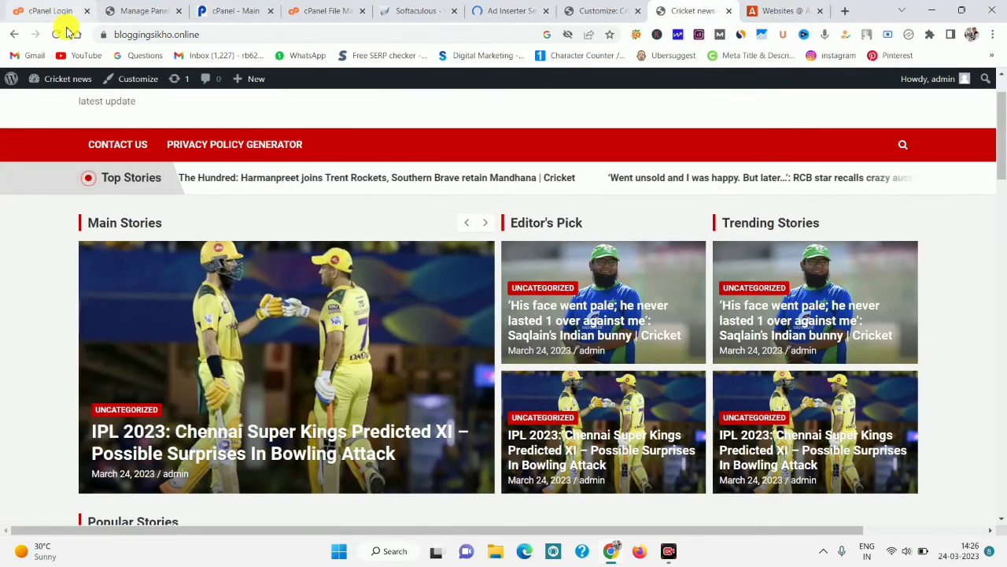
{"action": "left_click", "coordinate": [59, 34]}
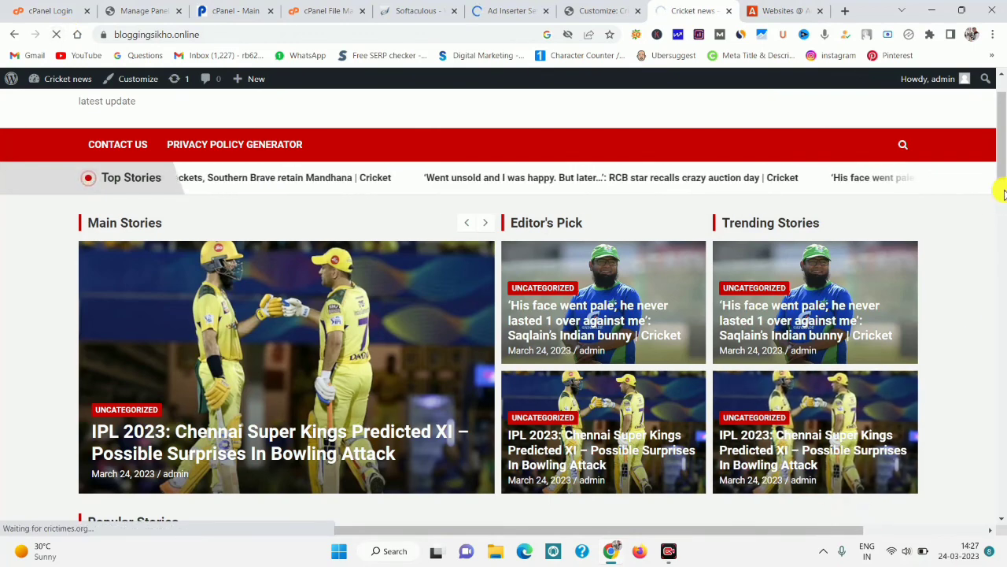
{"action": "scroll", "coordinate": [1000, 196], "scroll_direction": "down", "scroll_amount": 3}
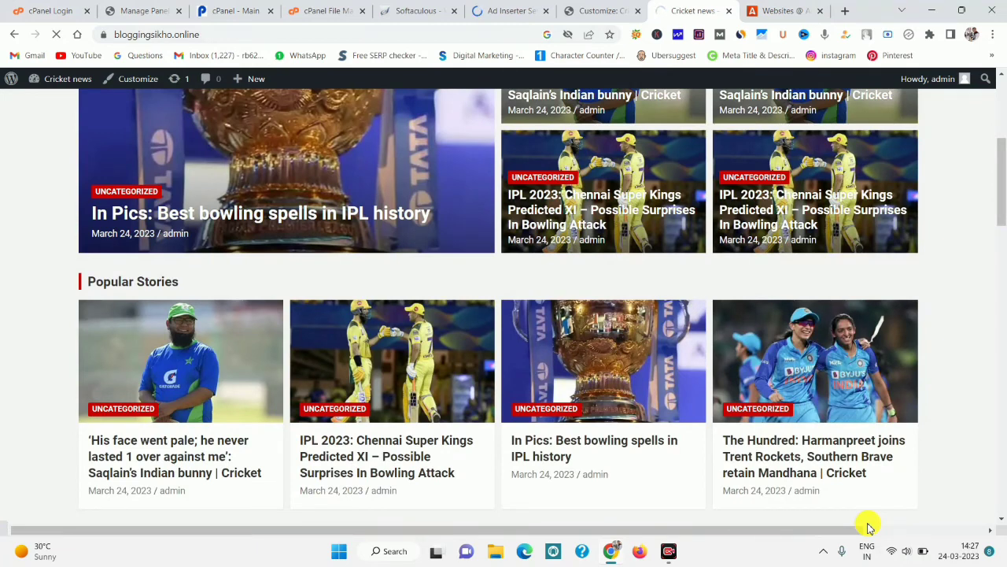
{"action": "scroll", "coordinate": [868, 526], "scroll_direction": "down", "scroll_amount": 3}
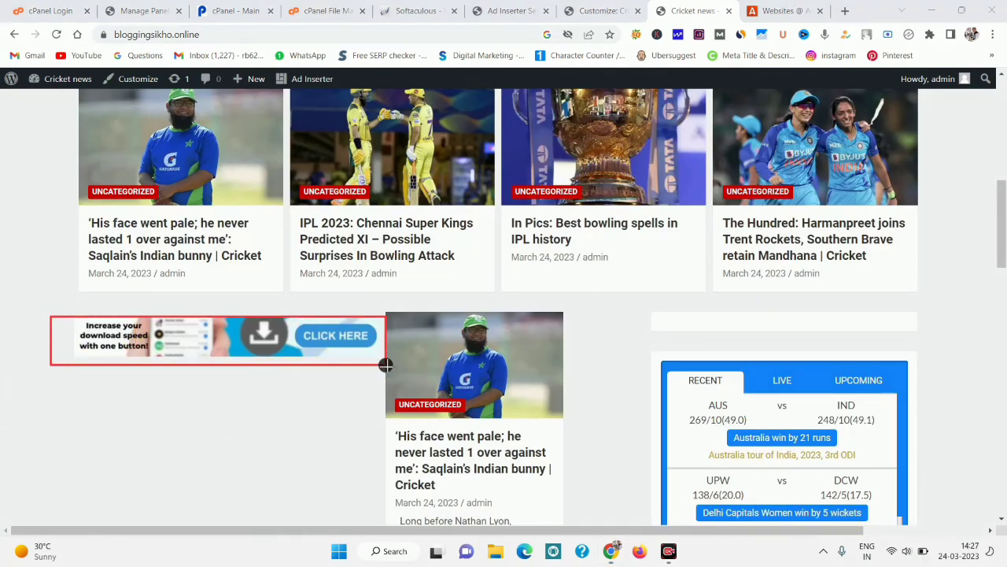
{"action": "left_click", "coordinate": [472, 461]}
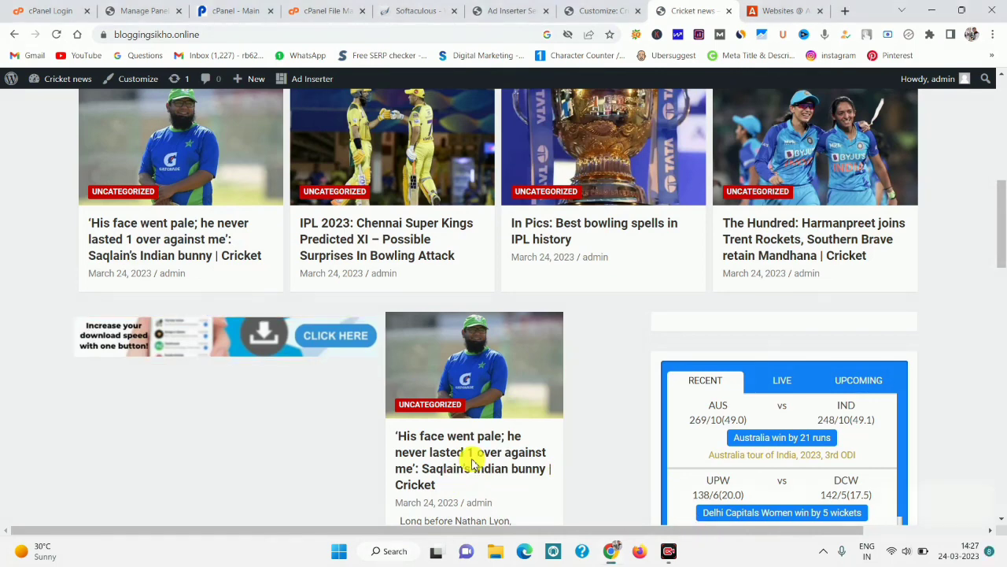
{"action": "left_click", "coordinate": [740, 11]}
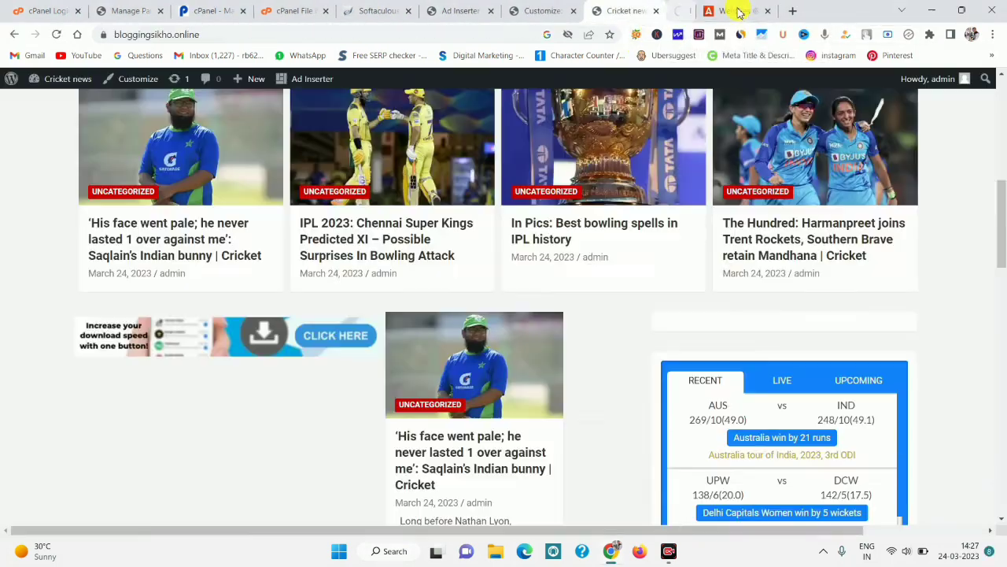
{"action": "left_click", "coordinate": [383, 229]}
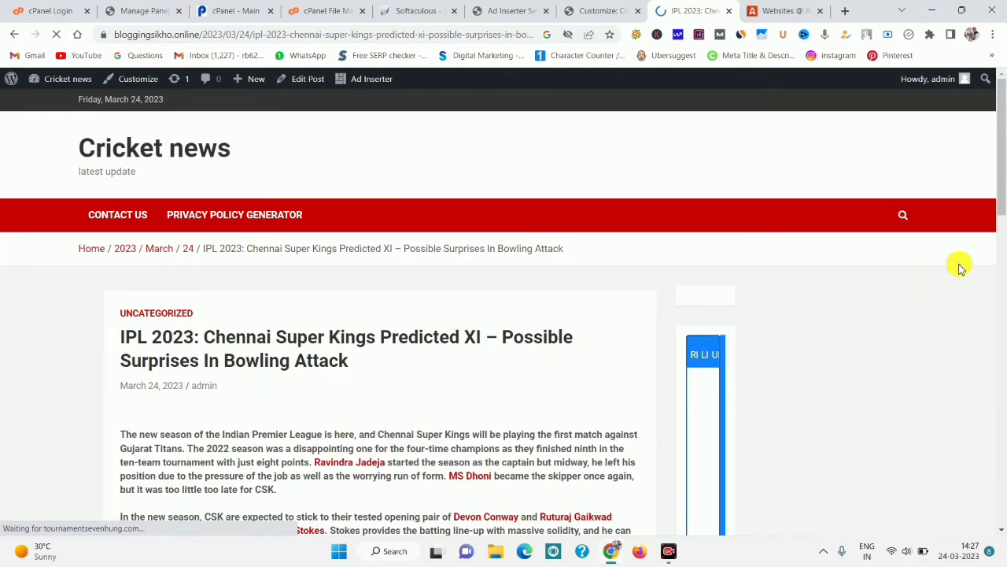
{"action": "left_click_drag", "start_coordinate": [998, 205], "coordinate": [1001, 154]}
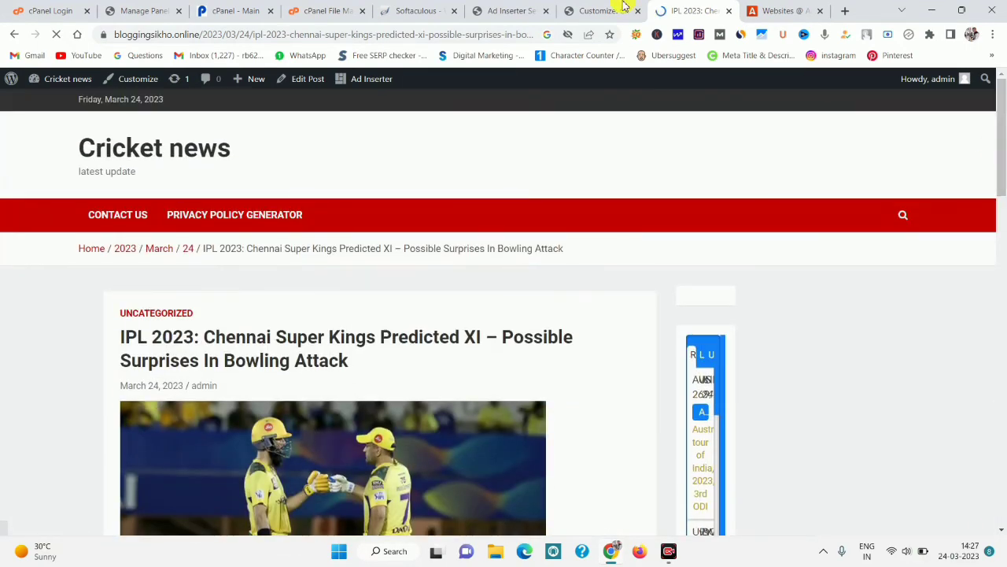
Close the popunder code window on the Adsterra websites list.
{"action": "left_click", "coordinate": [492, 10]}
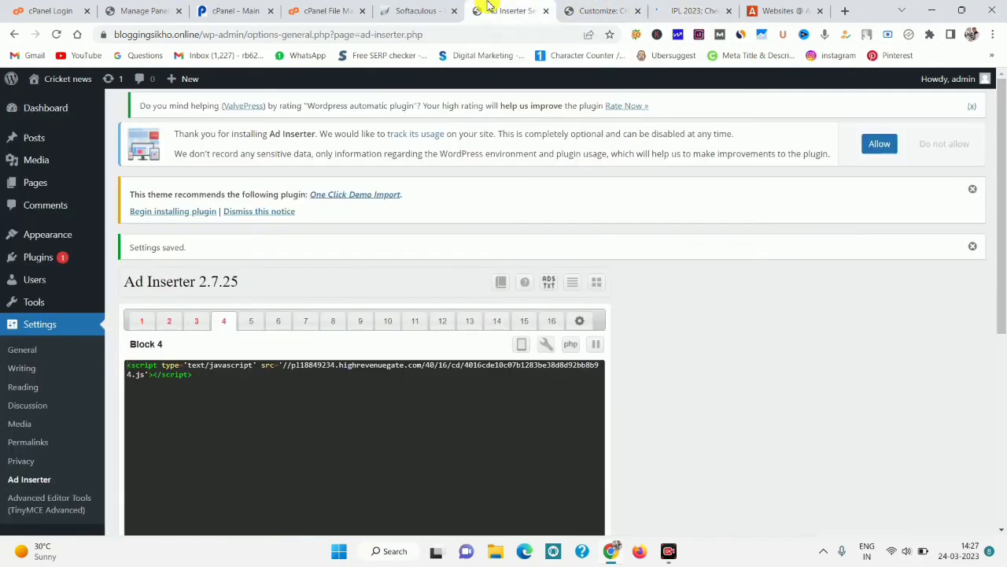
{"action": "left_click", "coordinate": [783, 10]}
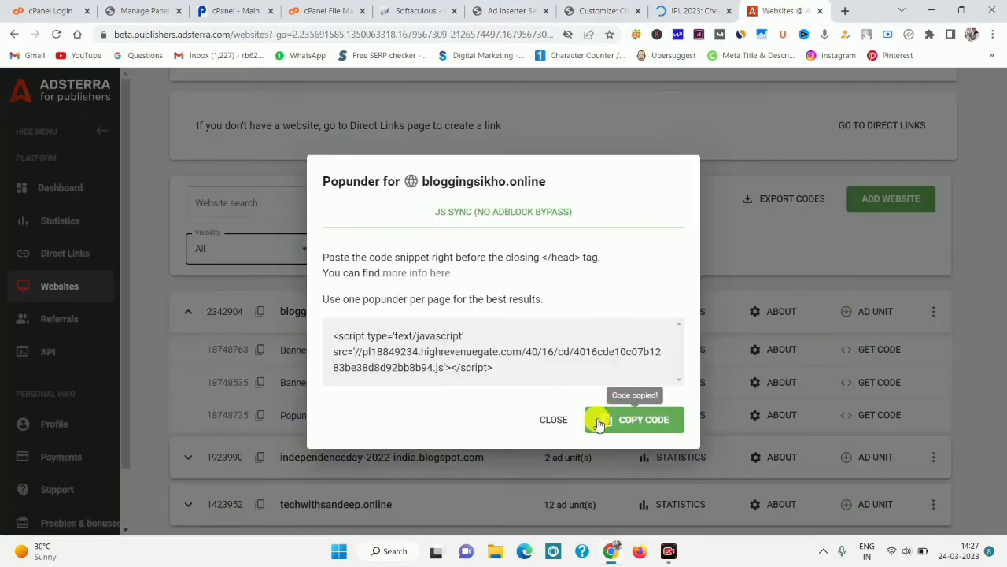
{"action": "left_click", "coordinate": [554, 423]}
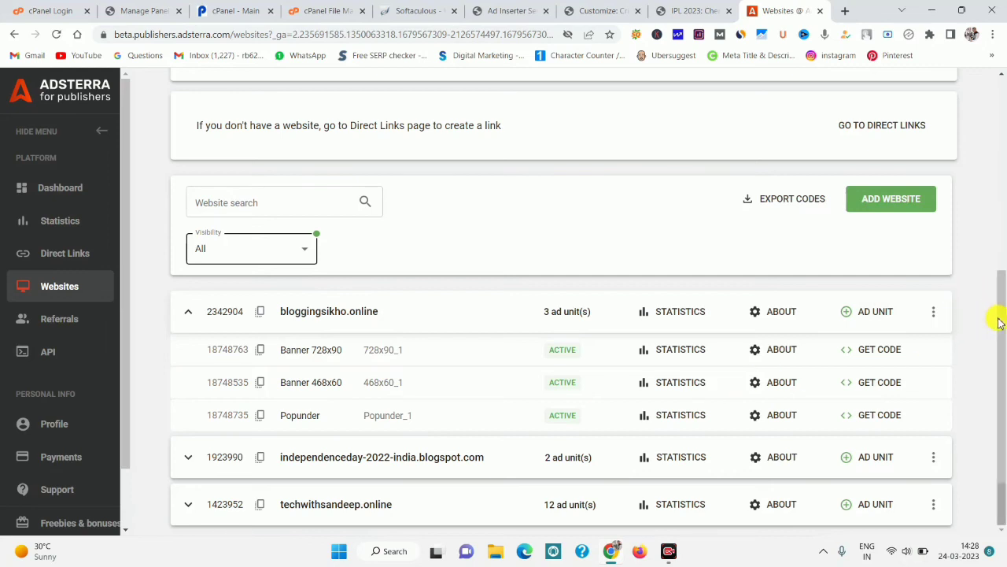
{"action": "left_click_drag", "start_coordinate": [998, 322], "coordinate": [999, 293]}
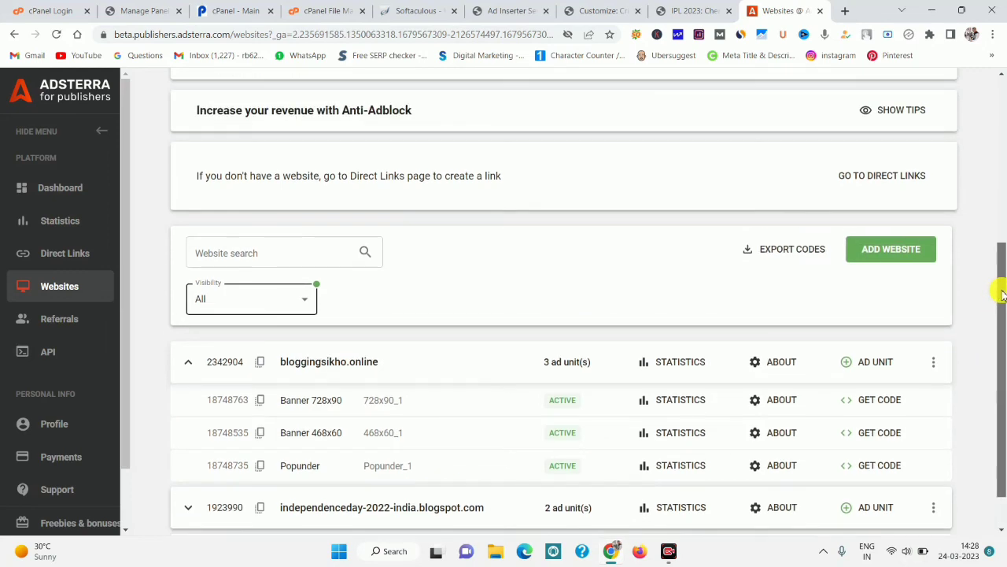
Request a new Banner 320x50 ad unit with alert and sound ads excluded.
{"action": "left_click", "coordinate": [850, 371]}
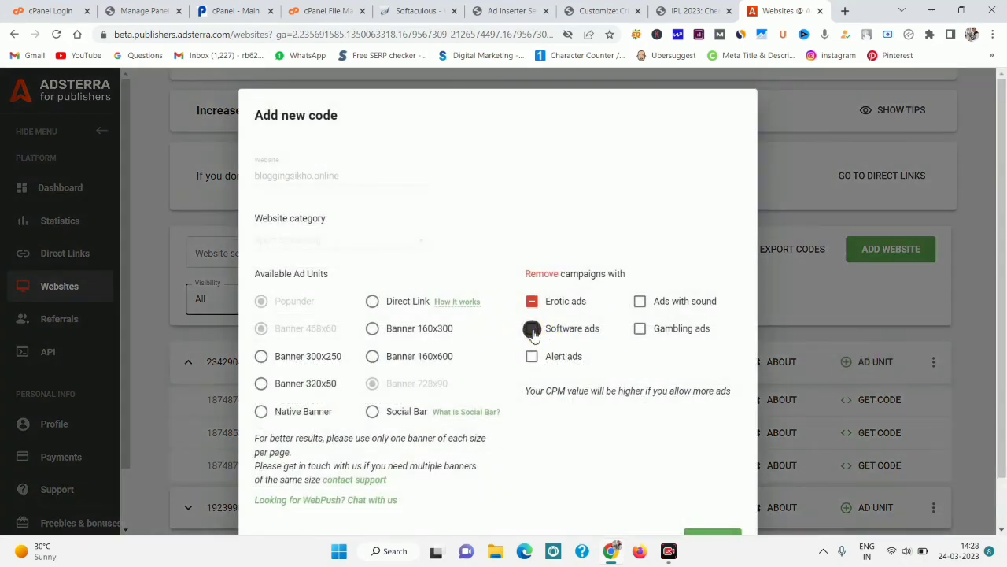
{"action": "left_click", "coordinate": [534, 355]}
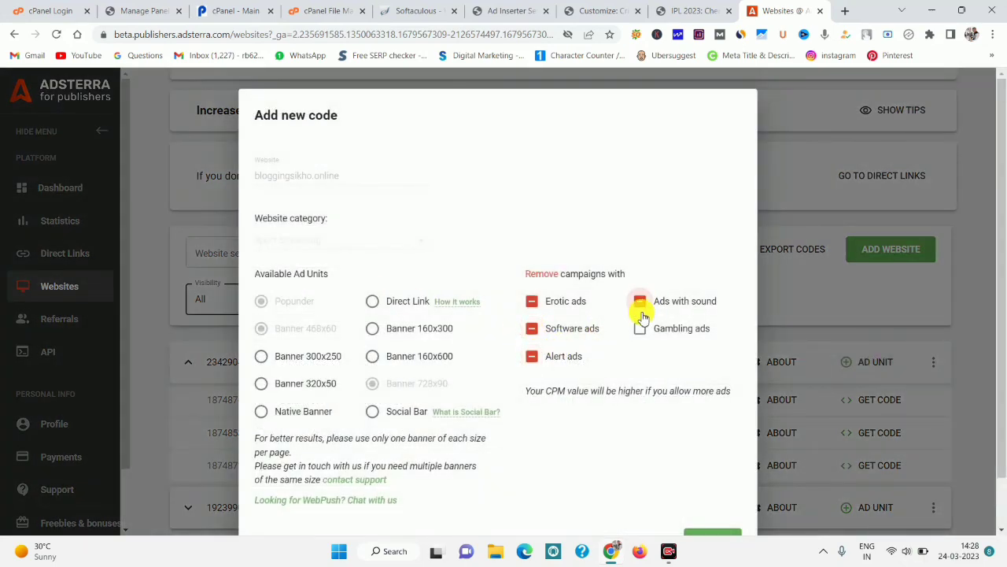
{"action": "left_click", "coordinate": [641, 301]}
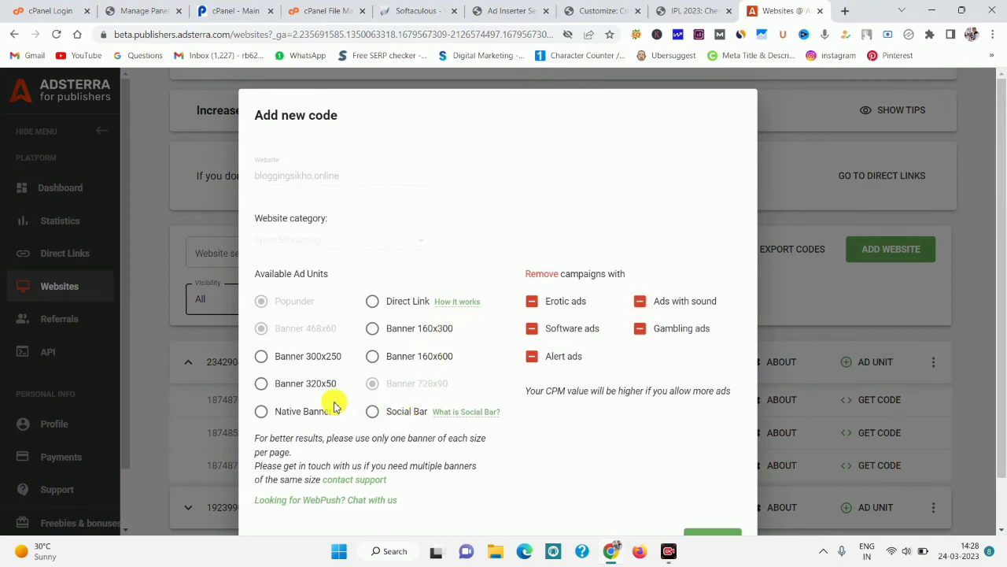
{"action": "left_click", "coordinate": [262, 384]}
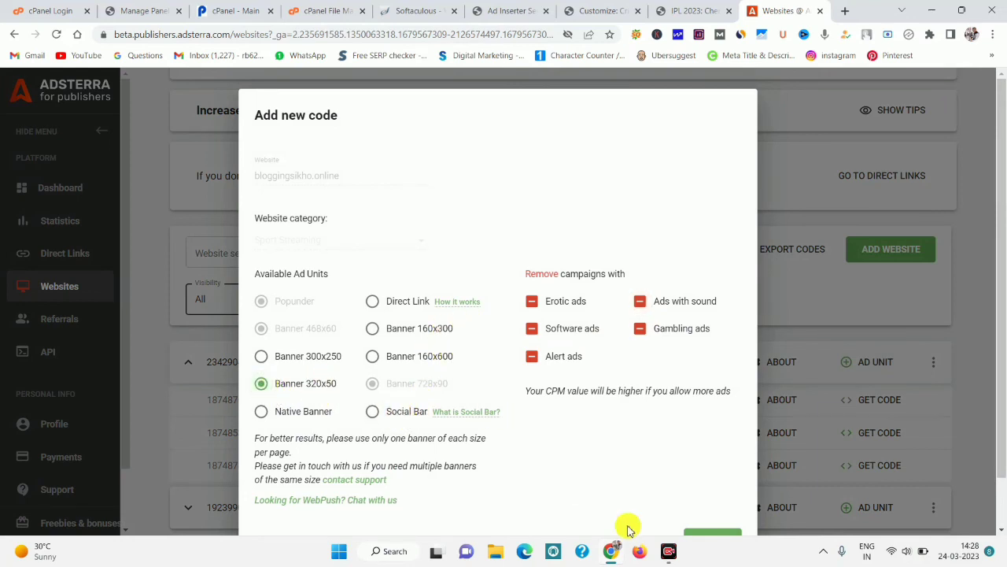
{"action": "left_click", "coordinate": [695, 536]}
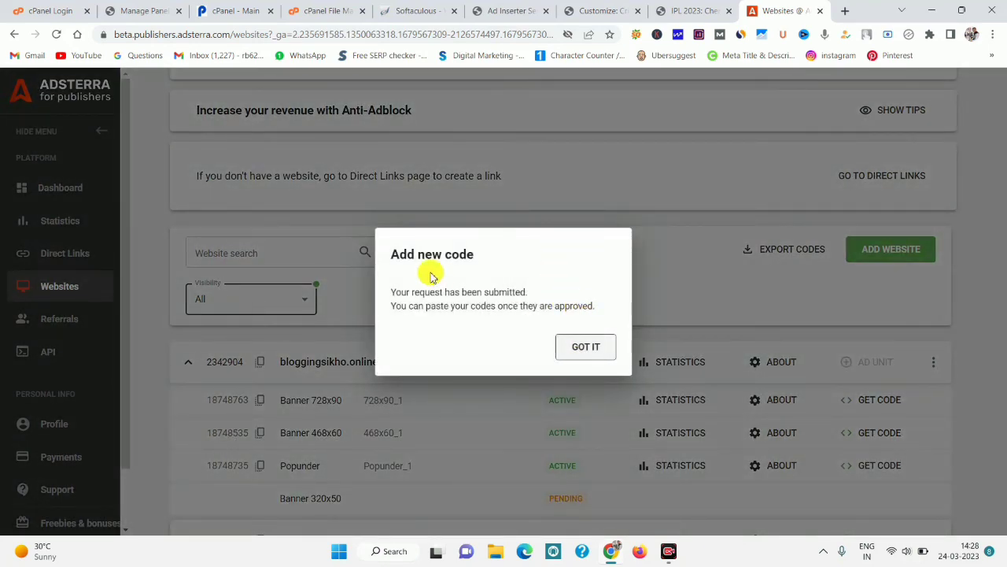
{"action": "left_click_drag", "start_coordinate": [471, 307], "coordinate": [603, 315]}
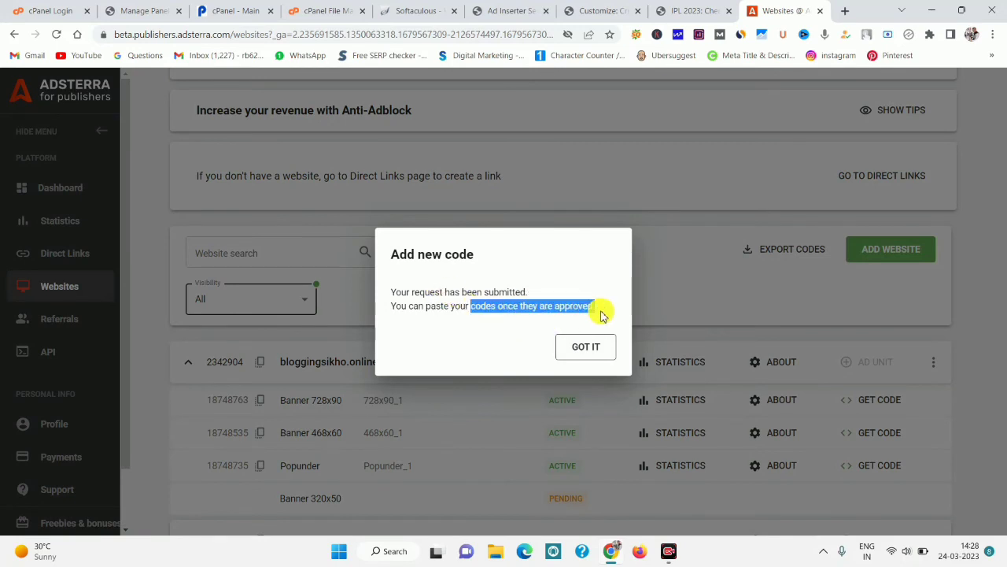
{"action": "left_click", "coordinate": [579, 346]}
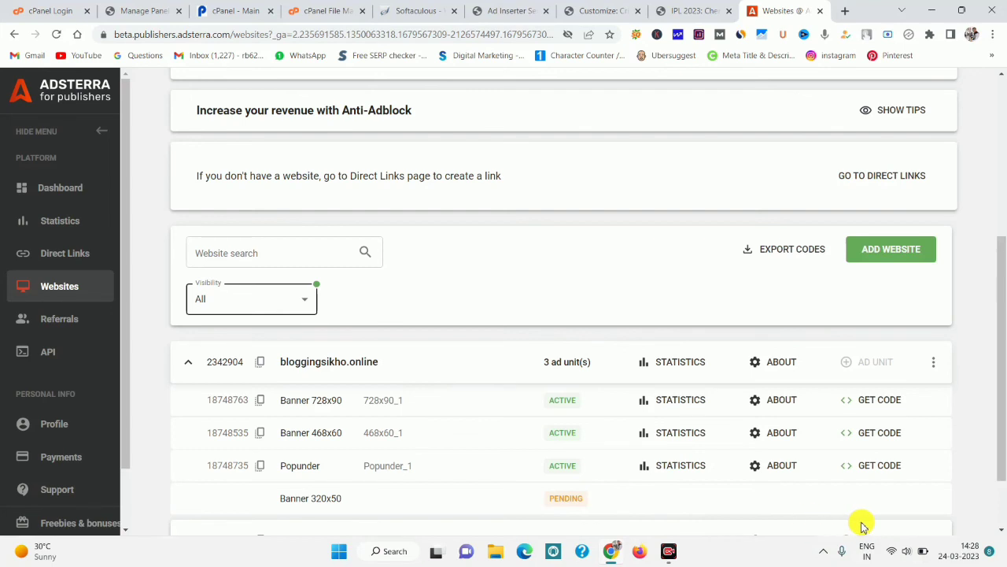
Reload the websites list and copy the now-active Banner 320x50 ad code.
{"action": "key", "text": "F5"}
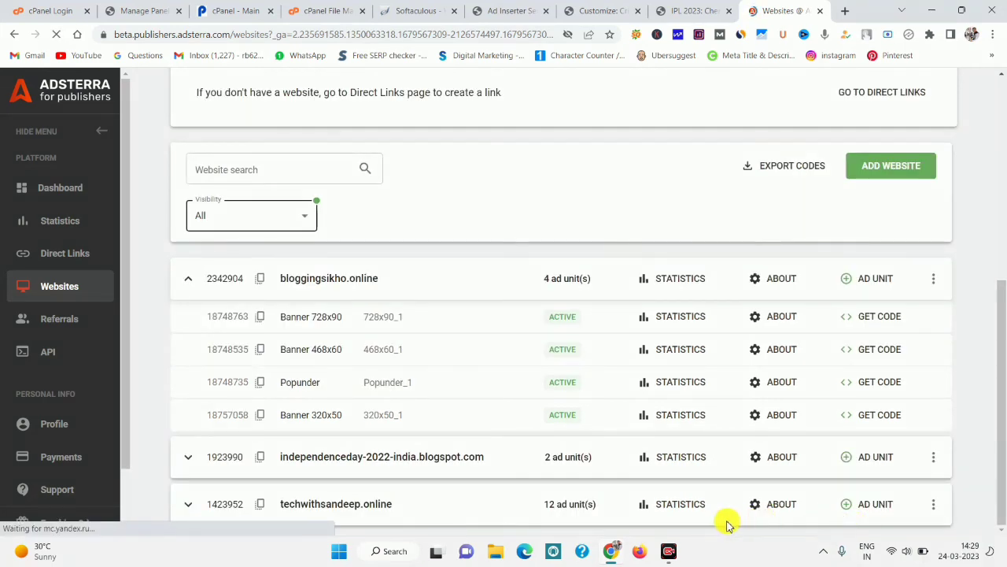
{"action": "mouse_move", "coordinate": [192, 404]}
{"action": "left_mouse_down"}
{"action": "mouse_move", "coordinate": [997, 464]}
{"action": "mouse_move", "coordinate": [995, 441]}
{"action": "mouse_move", "coordinate": [239, 416]}
{"action": "mouse_move", "coordinate": [254, 425]}
{"action": "mouse_move", "coordinate": [414, 437]}
{"action": "left_mouse_up"}
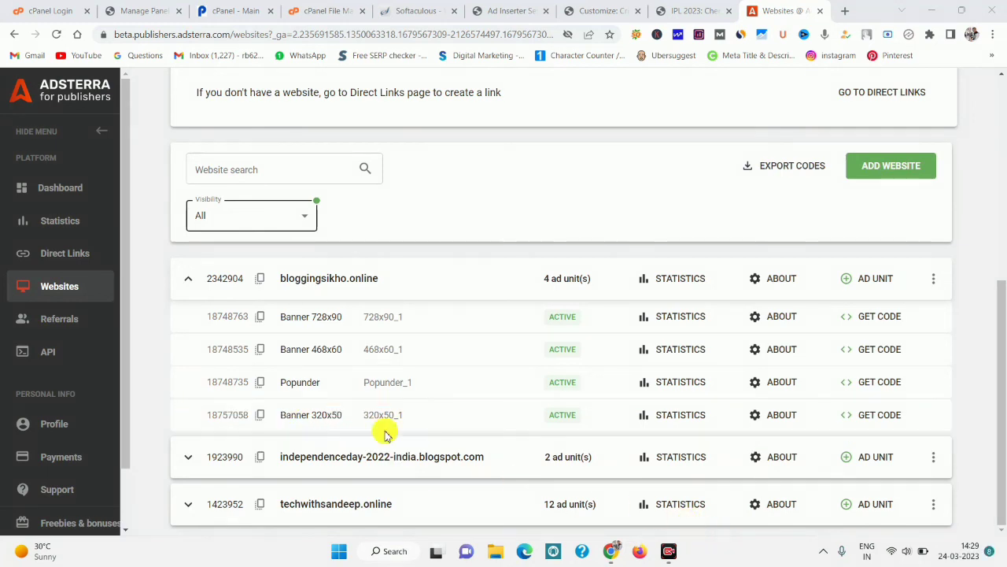
{"action": "left_click", "coordinate": [871, 416]}
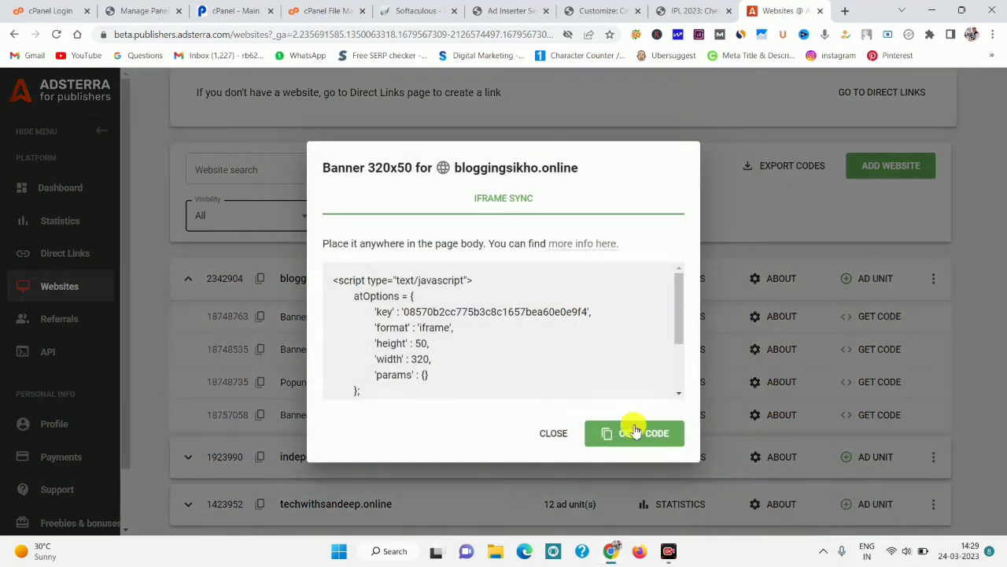
{"action": "left_click", "coordinate": [634, 433]}
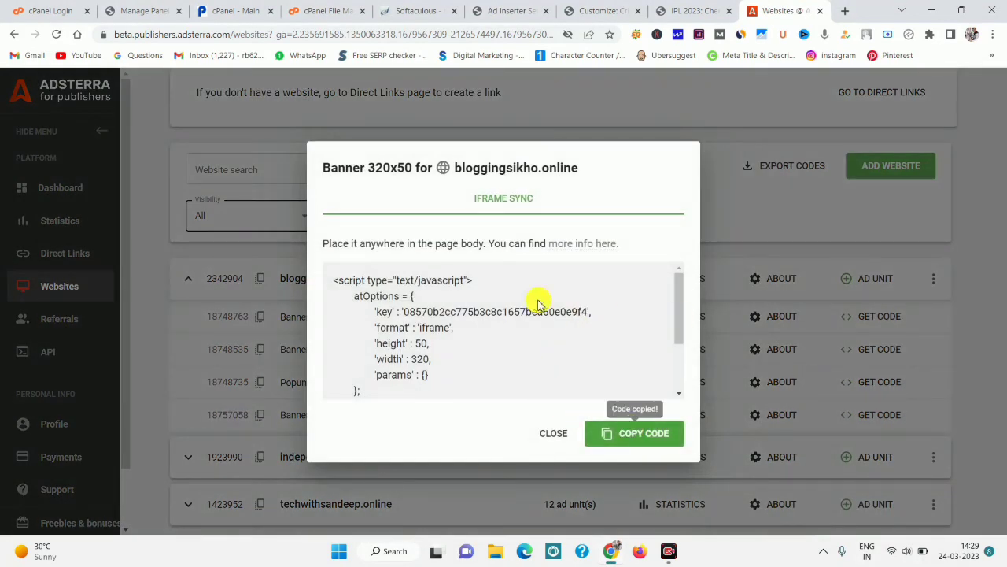
{"action": "left_click", "coordinate": [583, 10]}
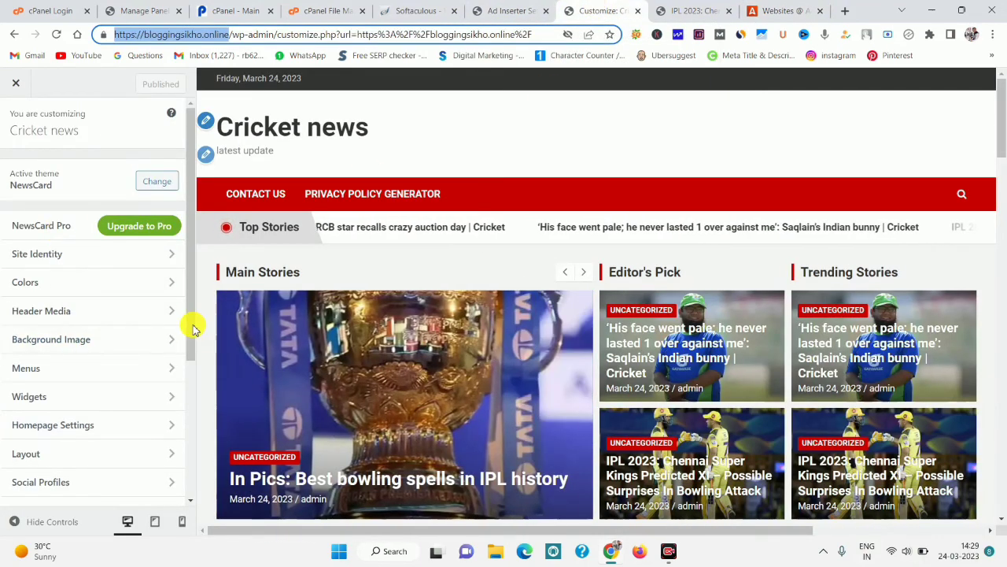
Add a Custom HTML block with the pasted Banner 320x50 code to the Right Sidebar and publish.
{"action": "left_click_drag", "start_coordinate": [191, 330], "coordinate": [191, 362]}
{"action": "left_click", "coordinate": [105, 350]}
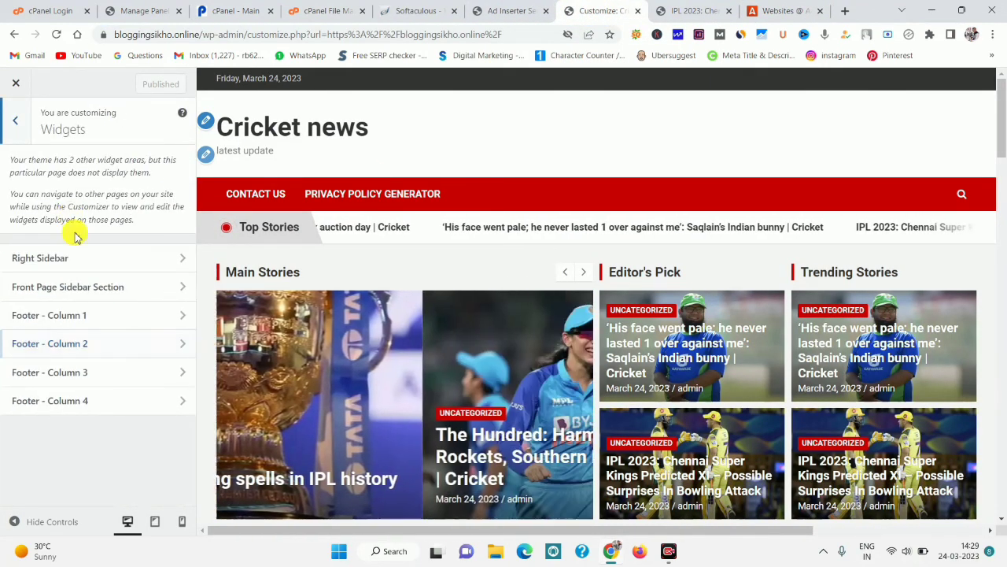
{"action": "left_click", "coordinate": [95, 260]}
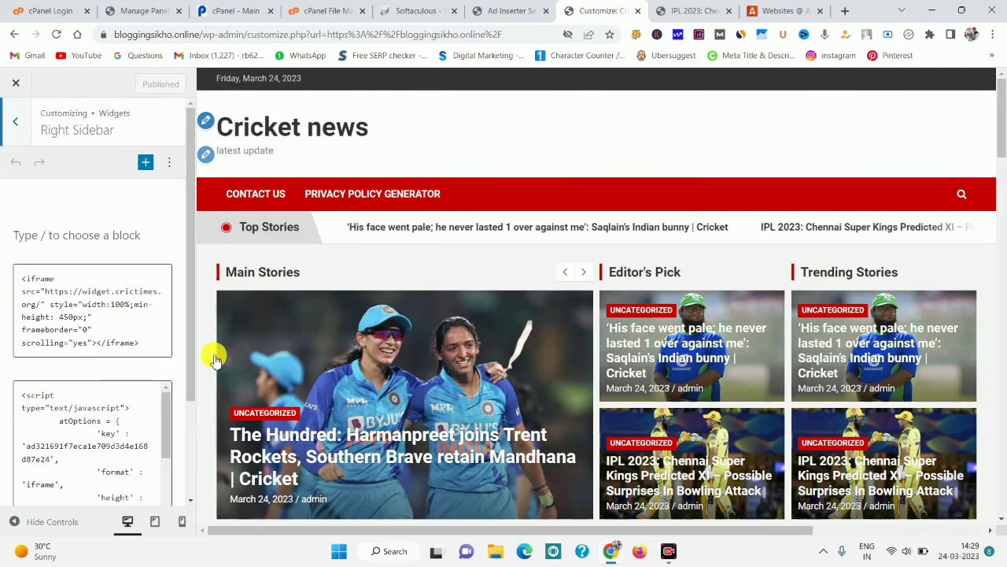
{"action": "left_click_drag", "start_coordinate": [191, 354], "coordinate": [191, 445]}
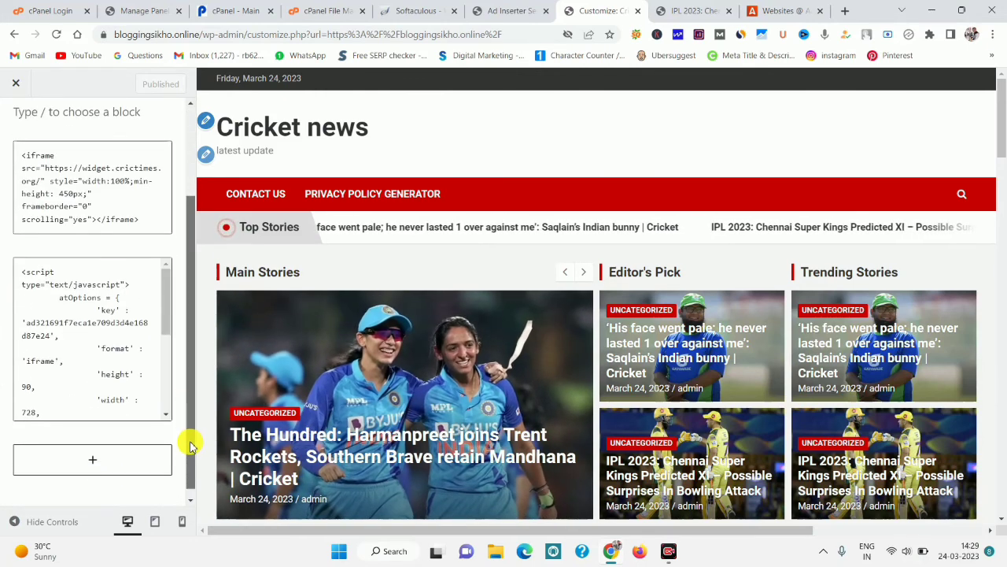
{"action": "left_click", "coordinate": [115, 457]}
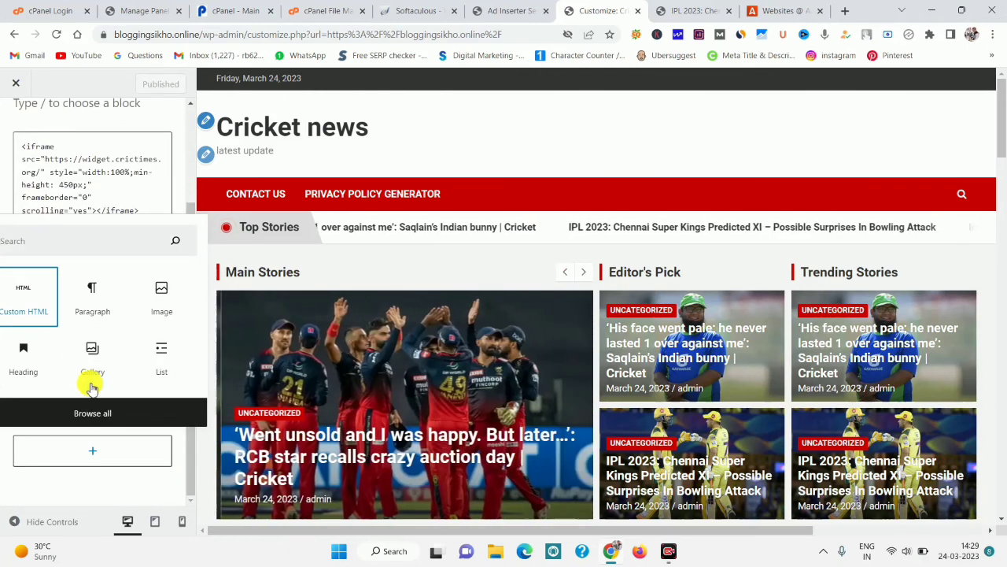
{"action": "left_click", "coordinate": [10, 291]}
{"action": "right_click", "coordinate": [71, 437]}
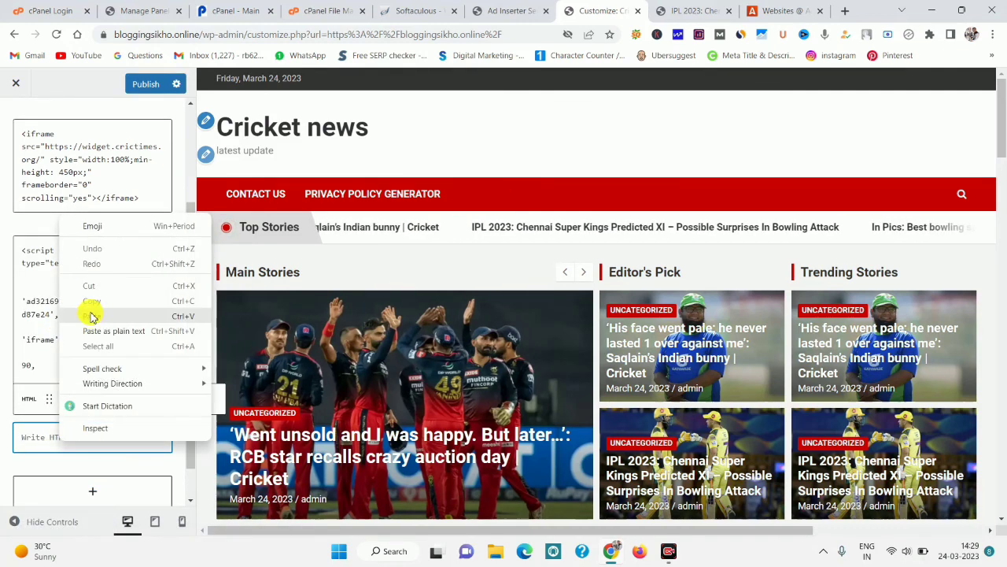
{"action": "left_click", "coordinate": [90, 312]}
{"action": "left_click", "coordinate": [146, 84]}
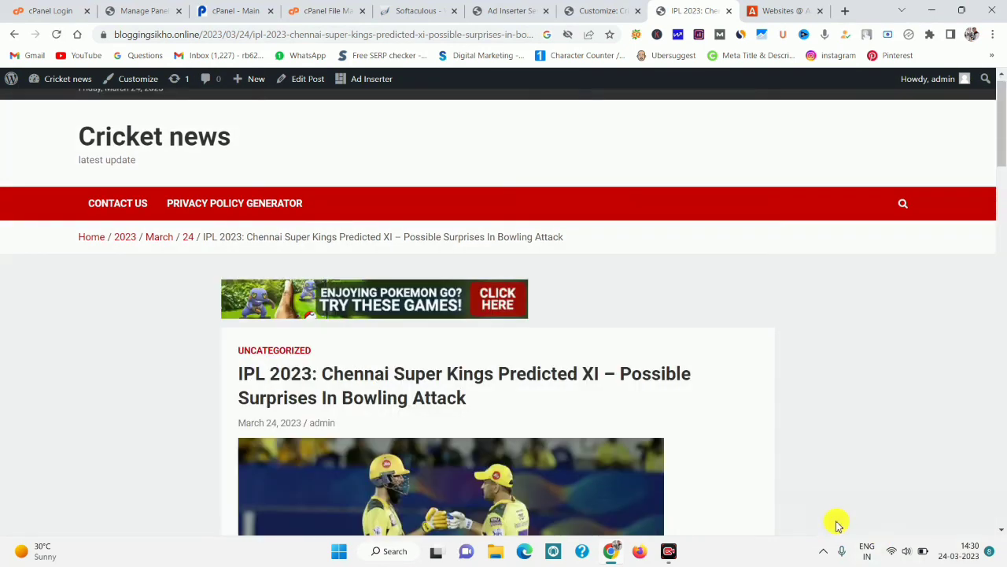
Trigger the popunder ad on the IPL 2023 post, then close it.
{"action": "left_click", "coordinate": [724, 523]}
{"action": "left_click_drag", "start_coordinate": [198, 266], "coordinate": [762, 385]}
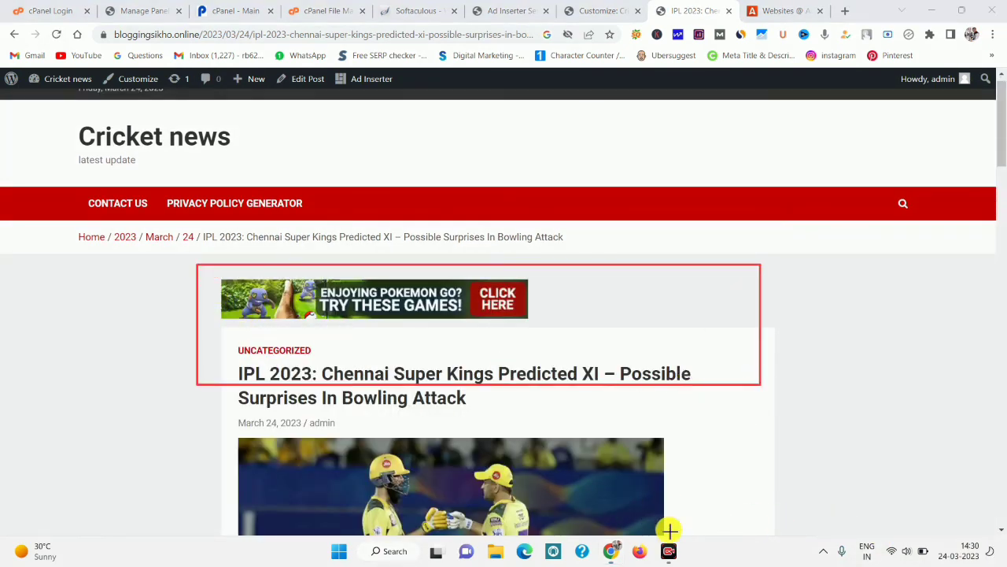
{"action": "left_click", "coordinate": [91, 238]}
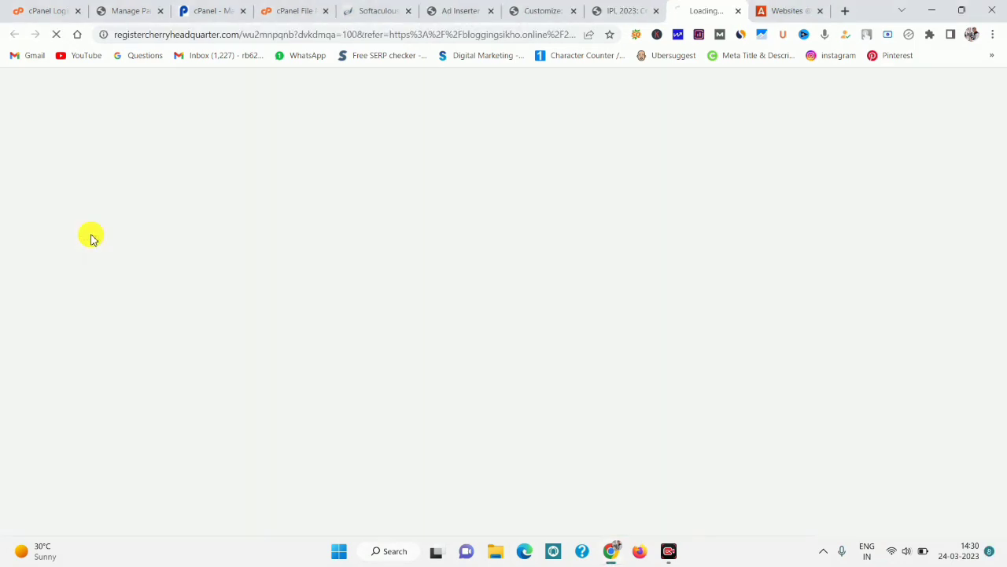
{"action": "left_click", "coordinate": [739, 11]}
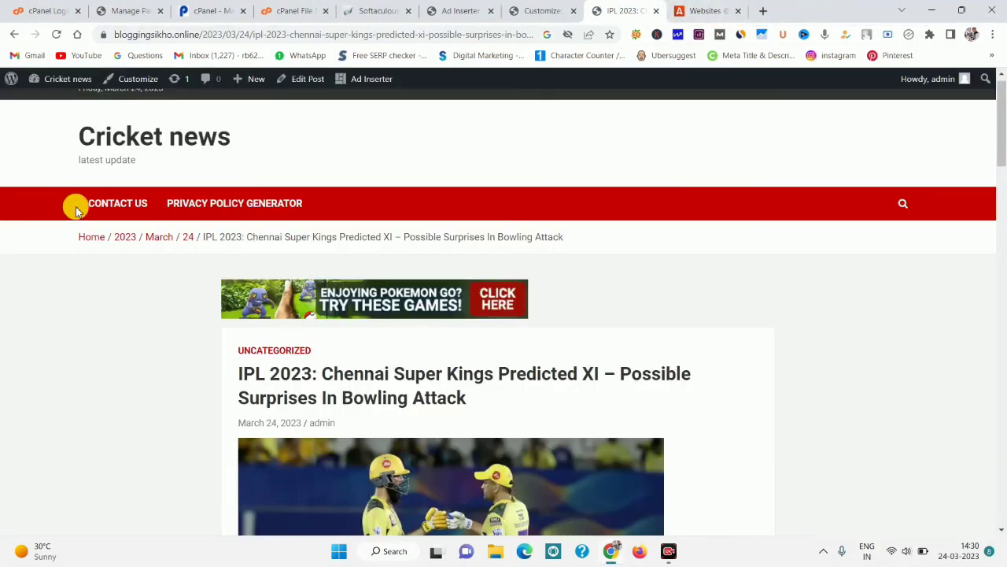
Review the sidebar ads on the Cricket news homepage.
{"action": "left_click", "coordinate": [90, 238]}
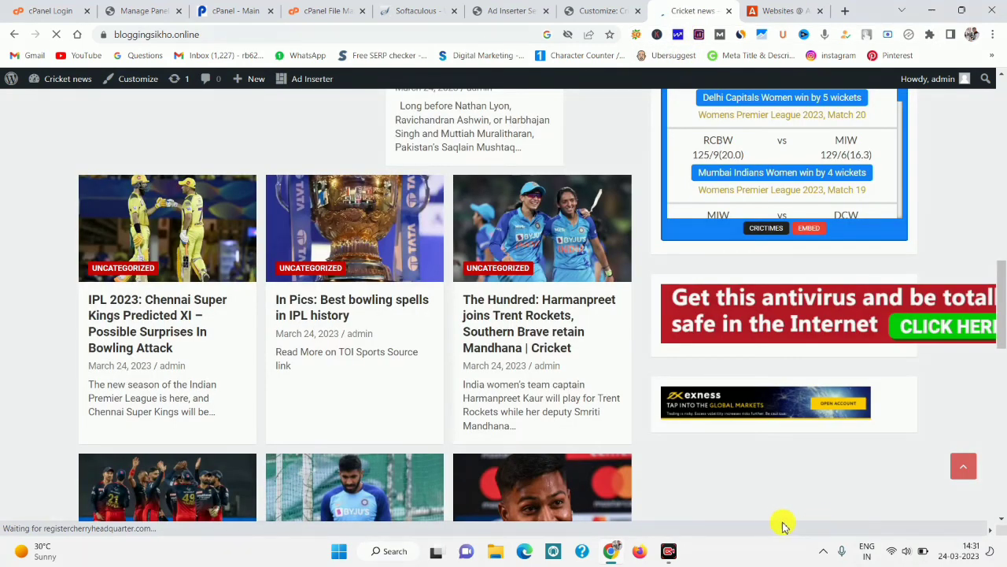
{"action": "left_click_drag", "start_coordinate": [646, 284], "coordinate": [999, 465]}
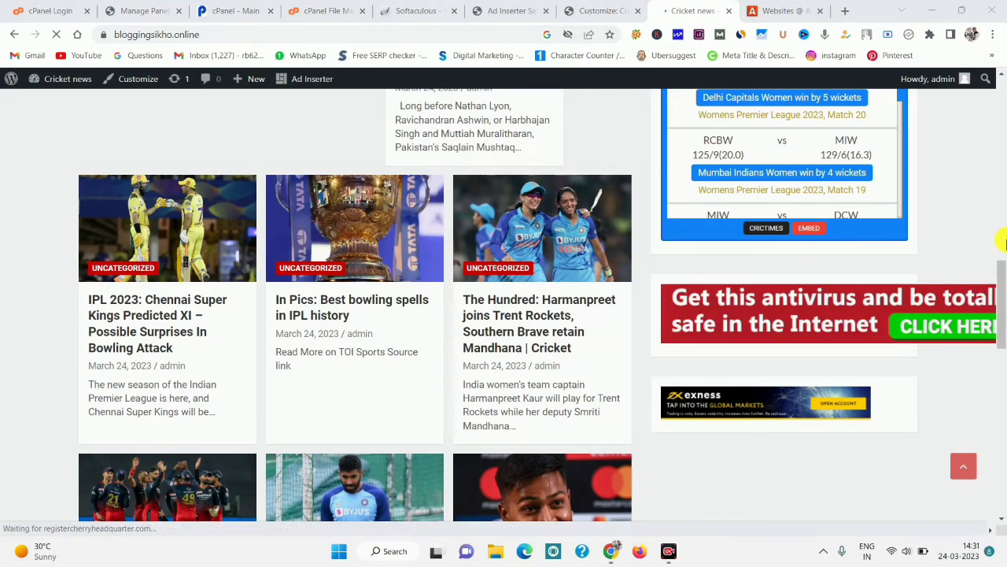
{"action": "left_click", "coordinate": [1002, 137]}
{"action": "left_click", "coordinate": [1002, 137]}
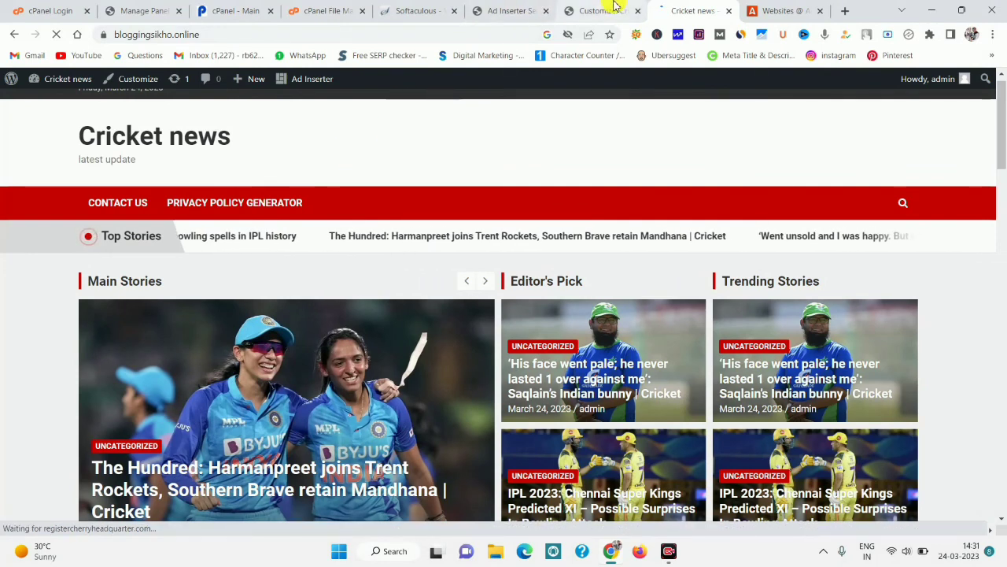
{"action": "left_click", "coordinate": [587, 8]}
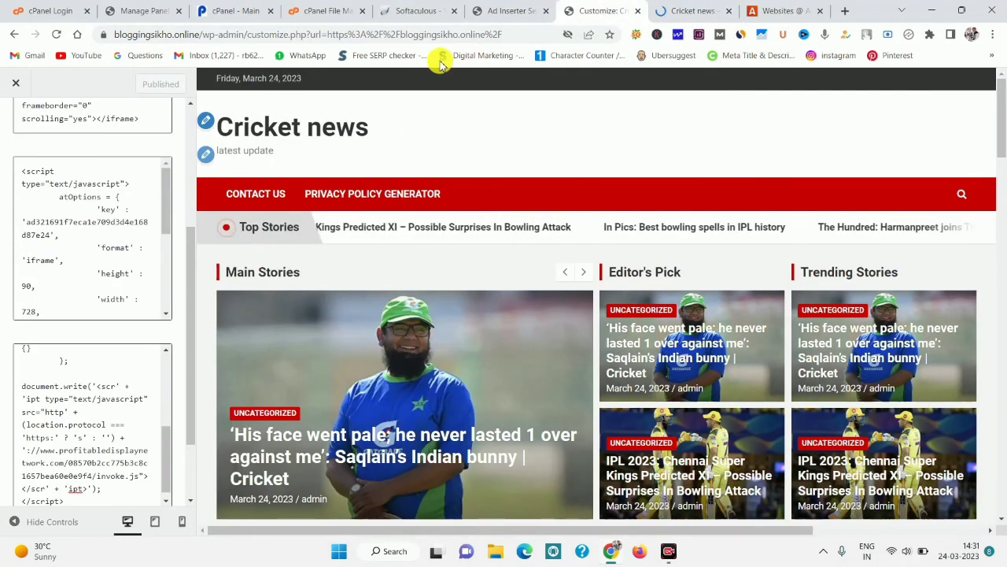
Save the Ad Inserter settings for blocks 1-16 holding the Block 4 script.
{"action": "left_click", "coordinate": [668, 10]}
{"action": "left_click", "coordinate": [515, 8]}
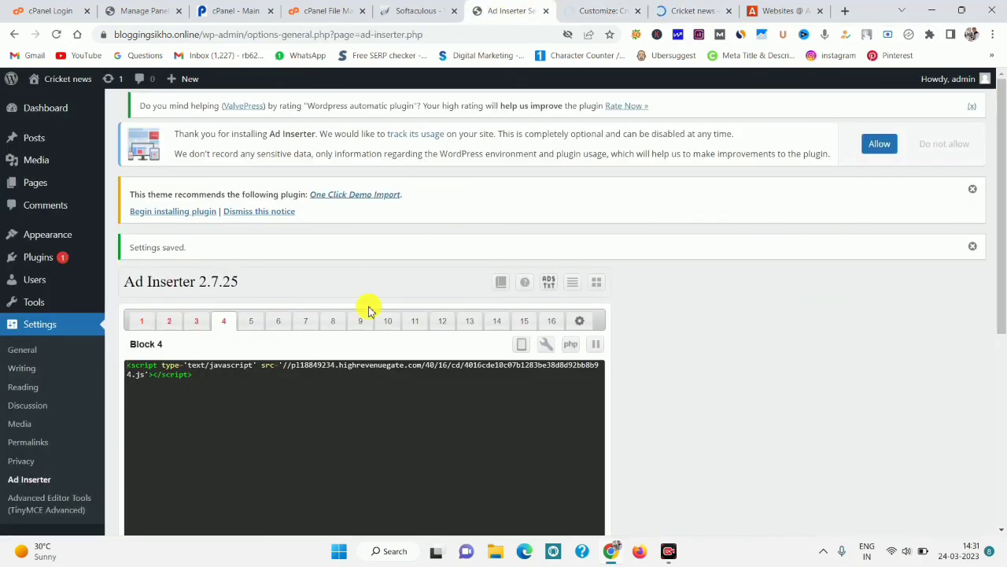
{"action": "scroll", "coordinate": [477, 456], "scroll_direction": "down", "scroll_amount": 3}
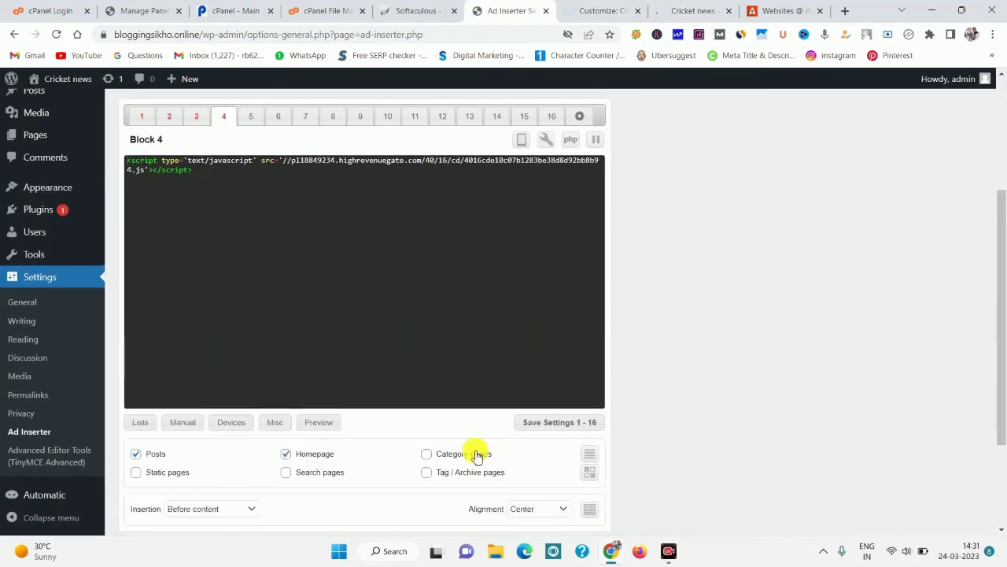
{"action": "left_click", "coordinate": [547, 425]}
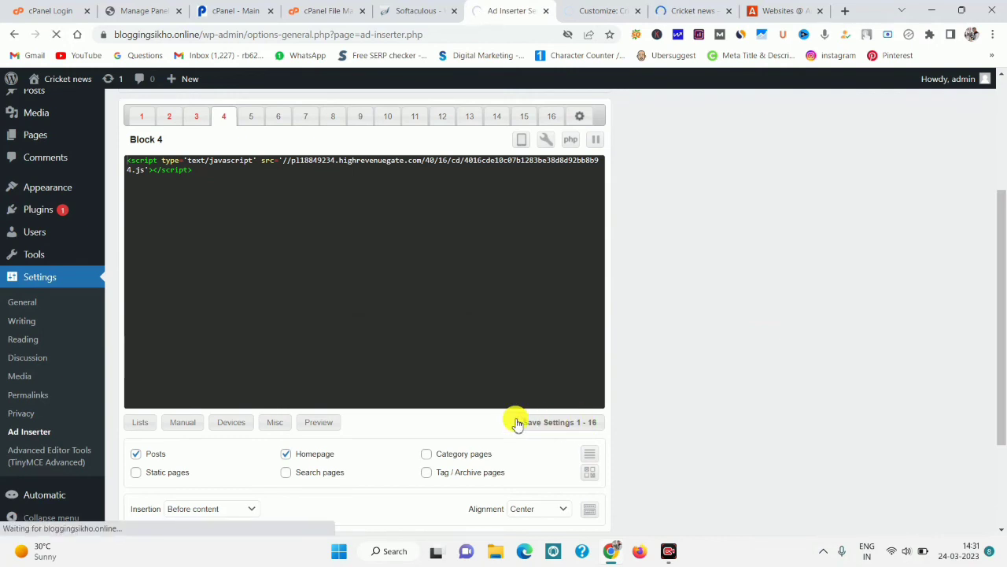
{"action": "mouse_move", "coordinate": [55, 118]}
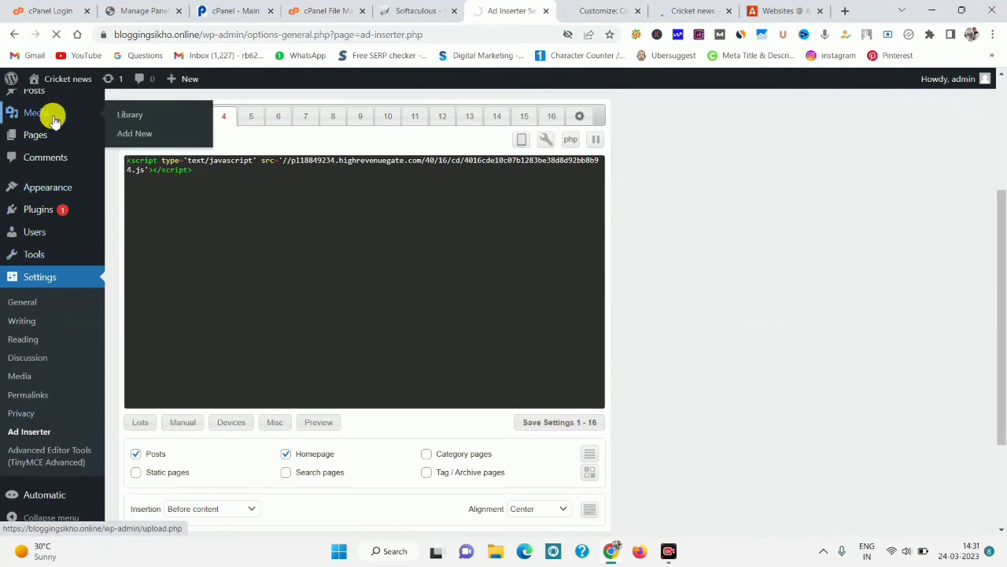
{"action": "left_click", "coordinate": [779, 9]}
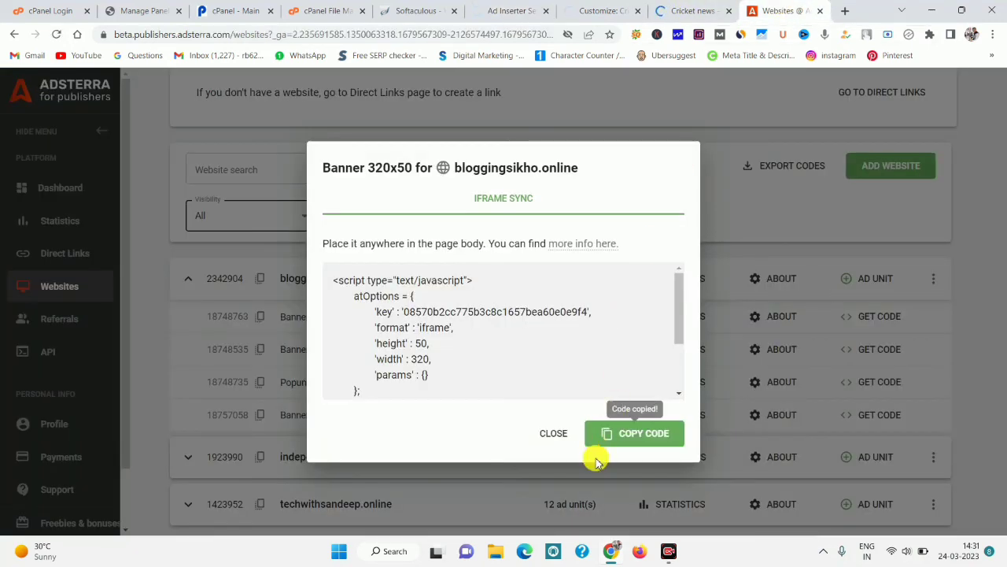
Close the Banner 320x50 code window and view the $0.03 balance breakdown.
{"action": "left_click", "coordinate": [555, 433]}
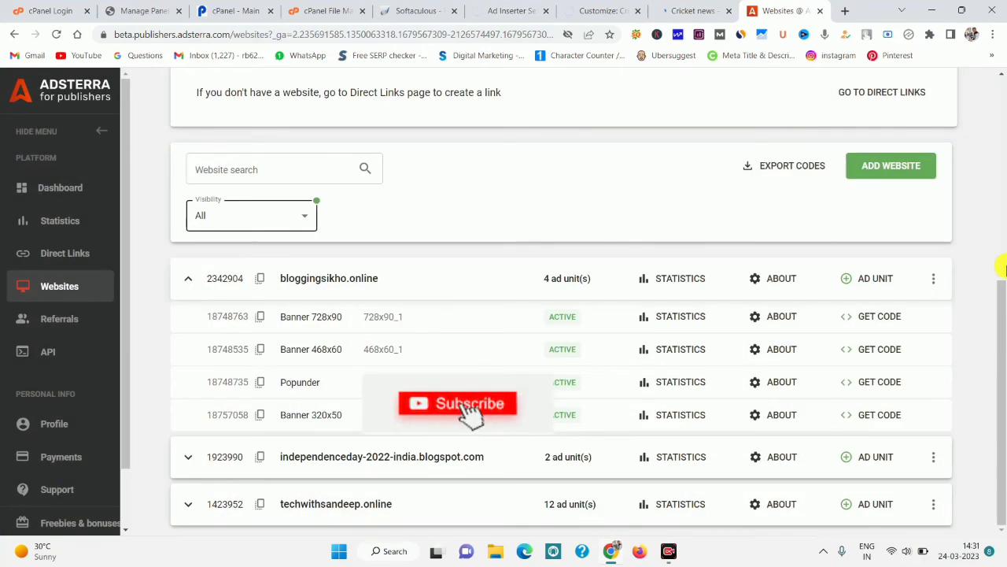
{"action": "left_click", "coordinate": [993, 198]}
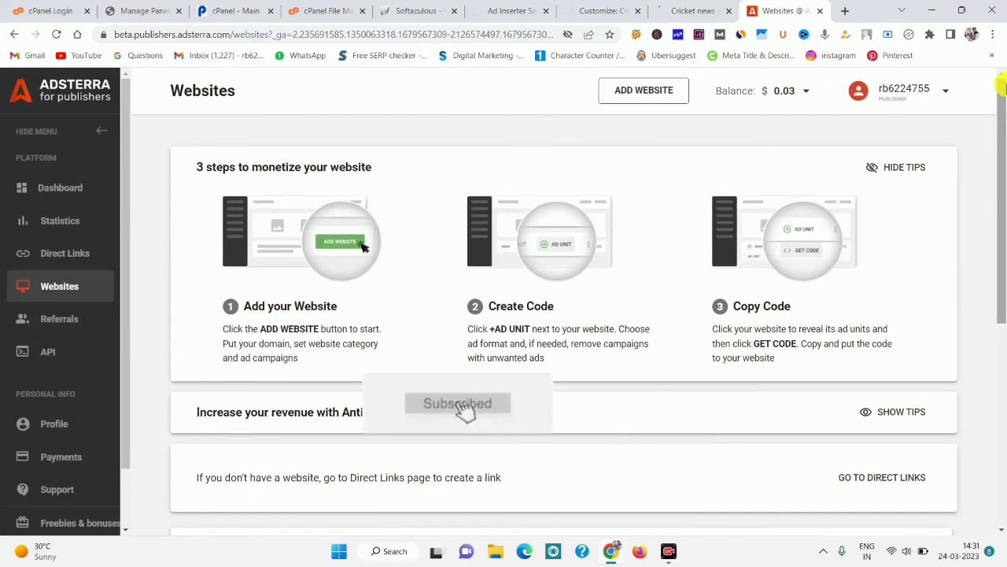
{"action": "left_click", "coordinate": [802, 91]}
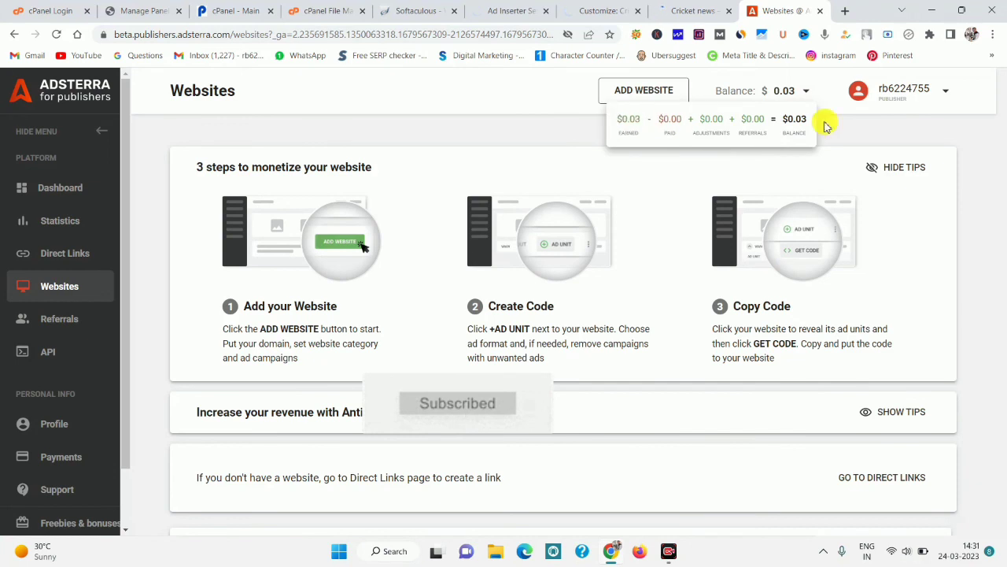